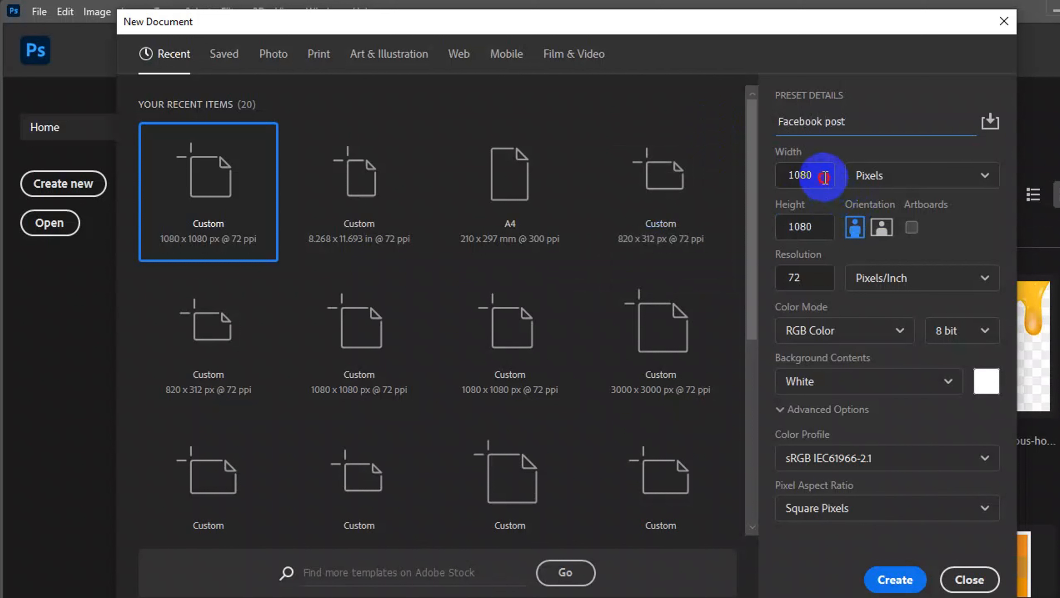
# Create a document named Facebook post at 1080 × 1080 pixels and 72 pixels/inch with a white background.
pyautogui.click(795, 174)
pyautogui.click(781, 230)
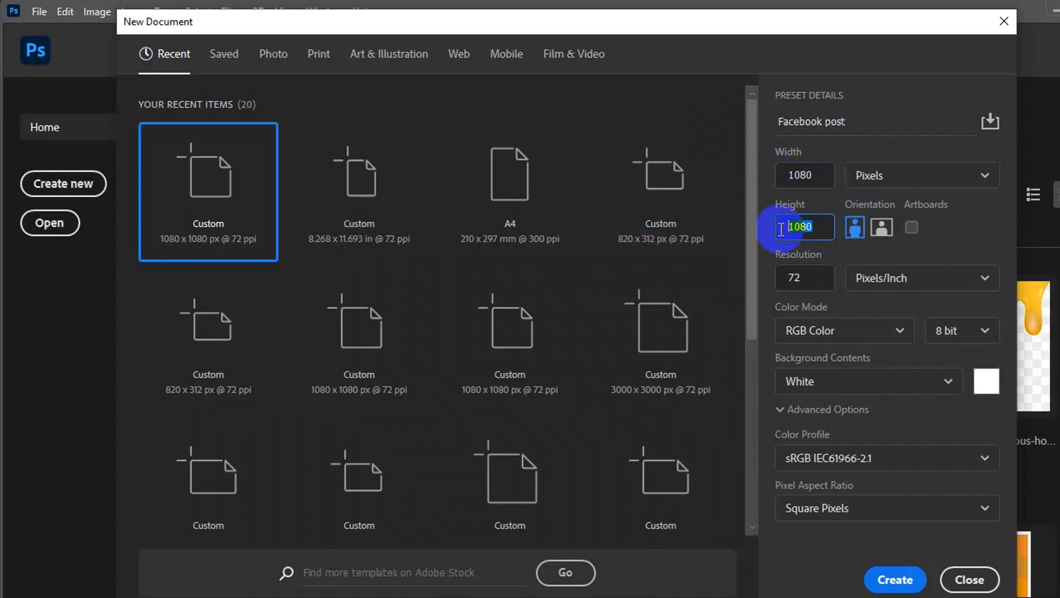
pyautogui.click(776, 279)
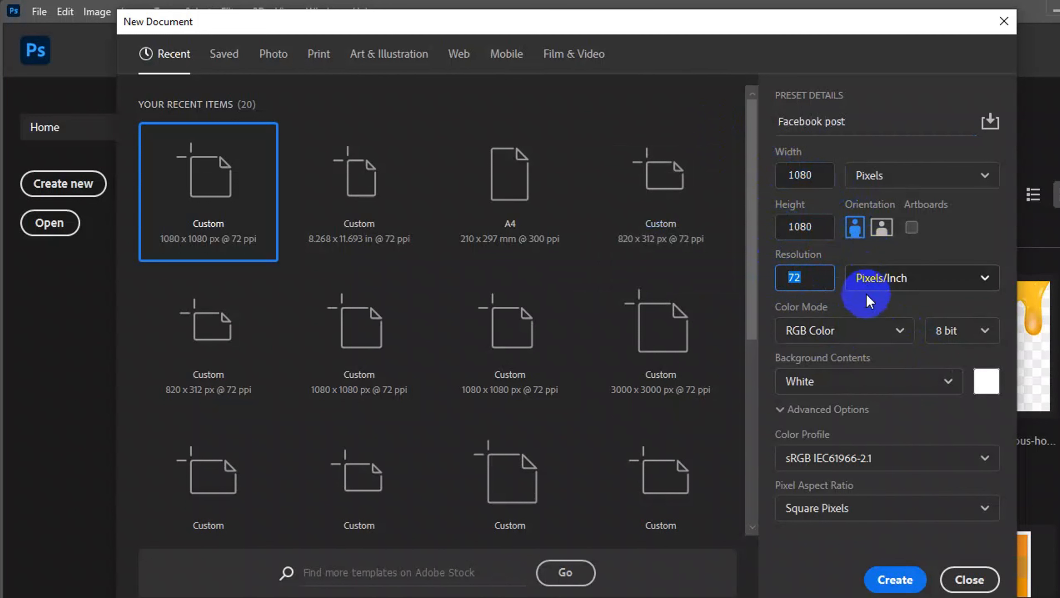
pyautogui.click(889, 586)
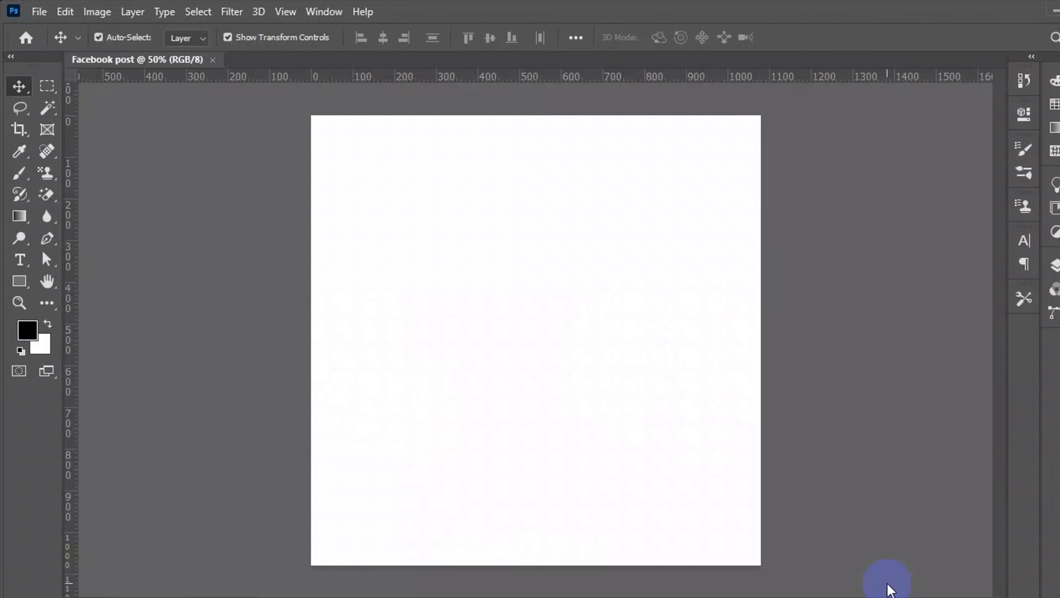
# Open the product image Kumarika-Hair-Oil.jpg from the Desktop.
pyautogui.scroll(2, 498, 293)
pyautogui.scroll(-2, 498, 293)
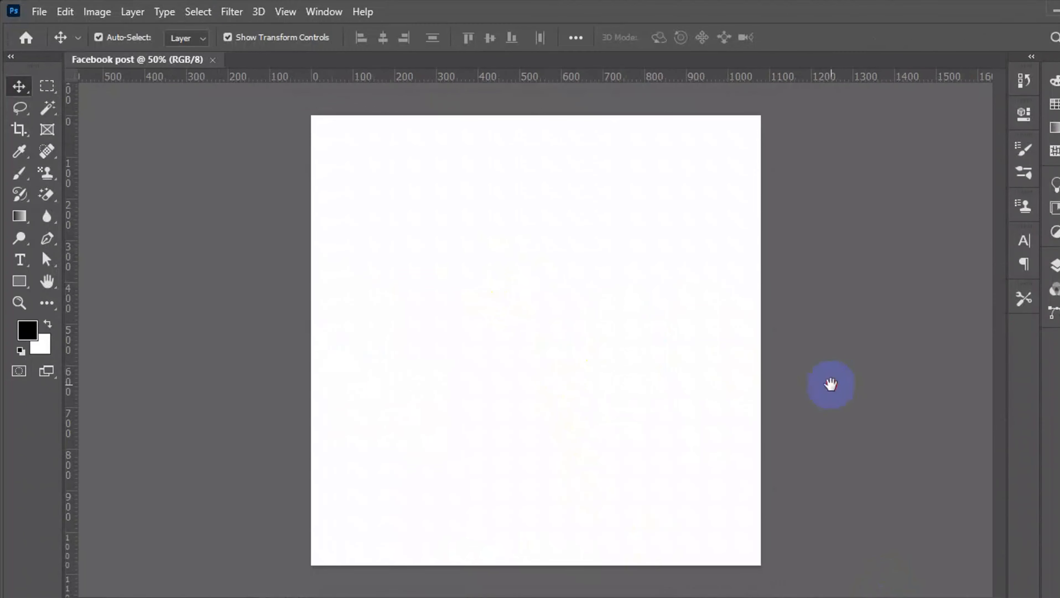
pyautogui.scroll(-1, 804, 338)
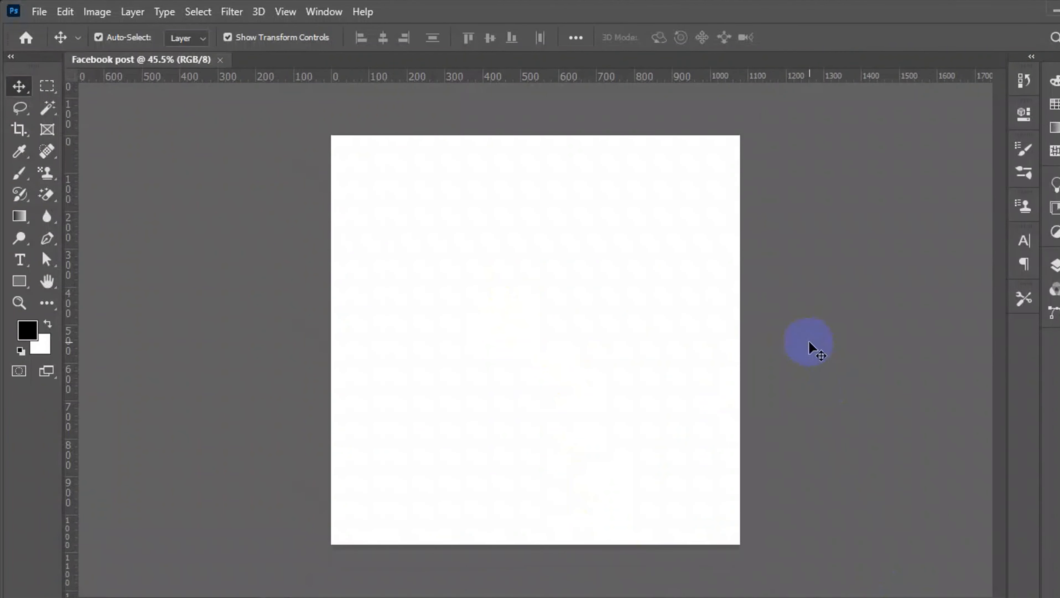
pyautogui.click(43, 12)
pyautogui.click(60, 40)
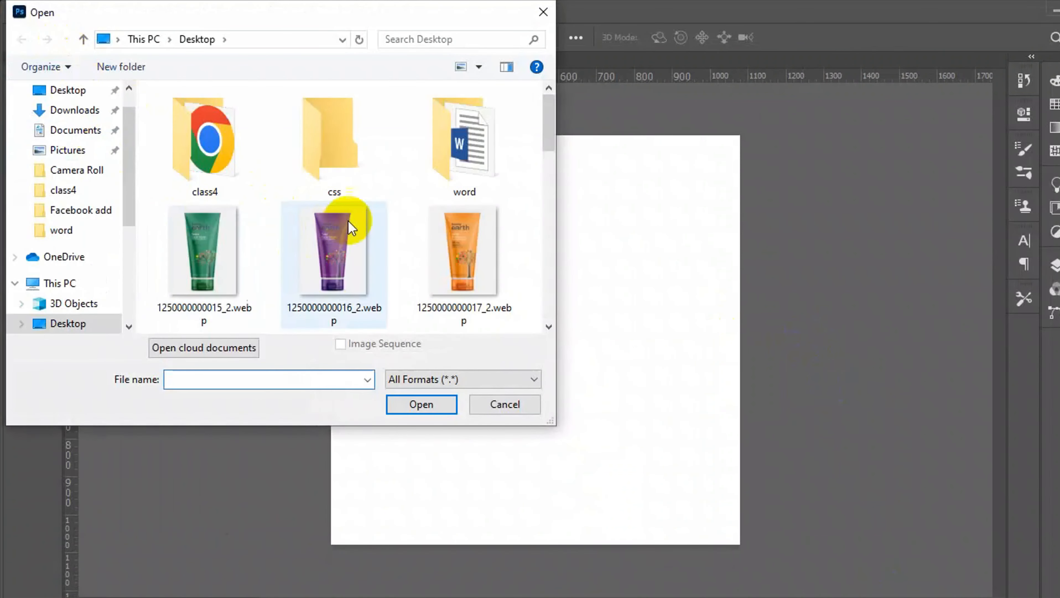
pyautogui.scroll(-5, 347, 209)
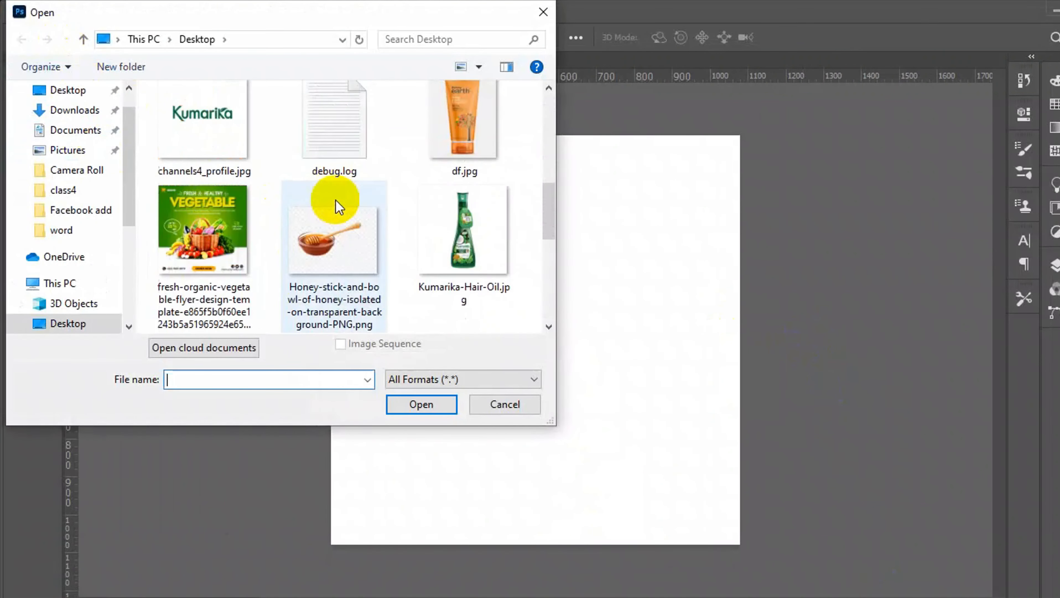
pyautogui.click(464, 224)
pyautogui.click(433, 404)
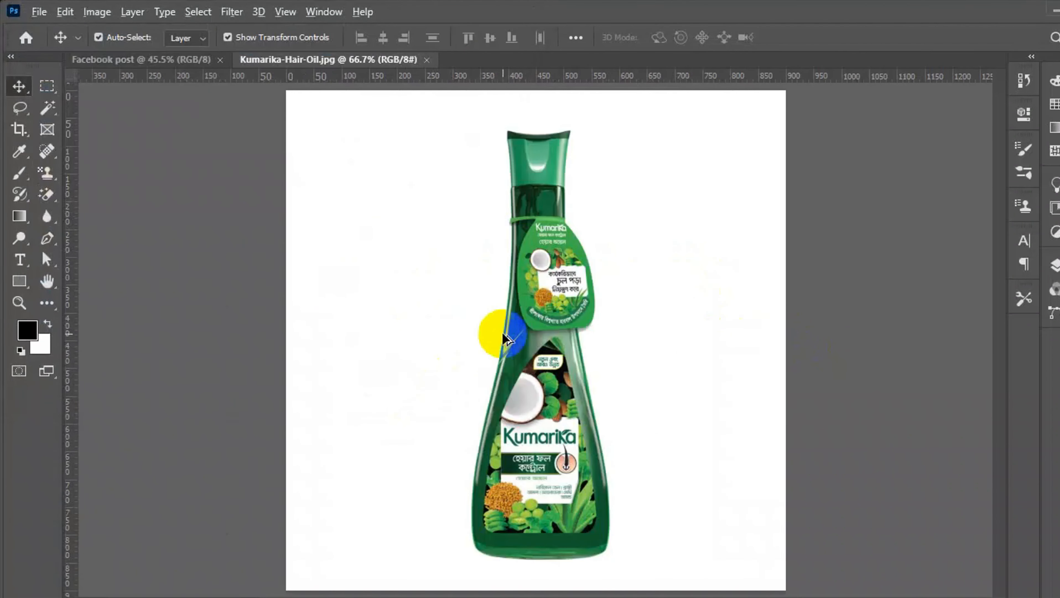
# Remove the white background around the hair oil bottle with the Magic Eraser at tolerance 32.
pyautogui.scroll(-3, 504, 333)
pyautogui.scroll(2, 504, 333)
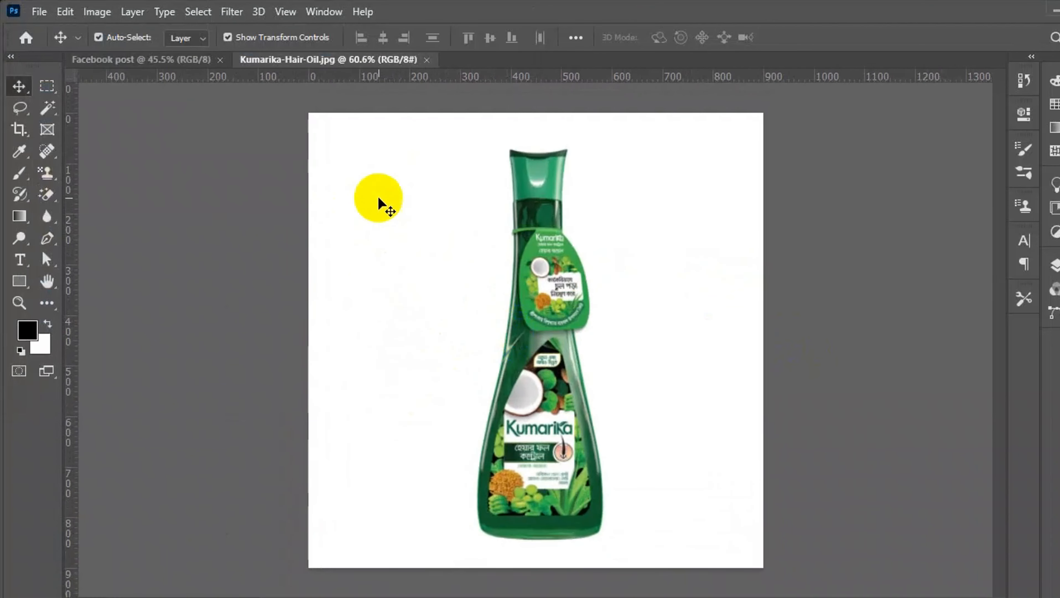
pyautogui.scroll(2, 625, 216)
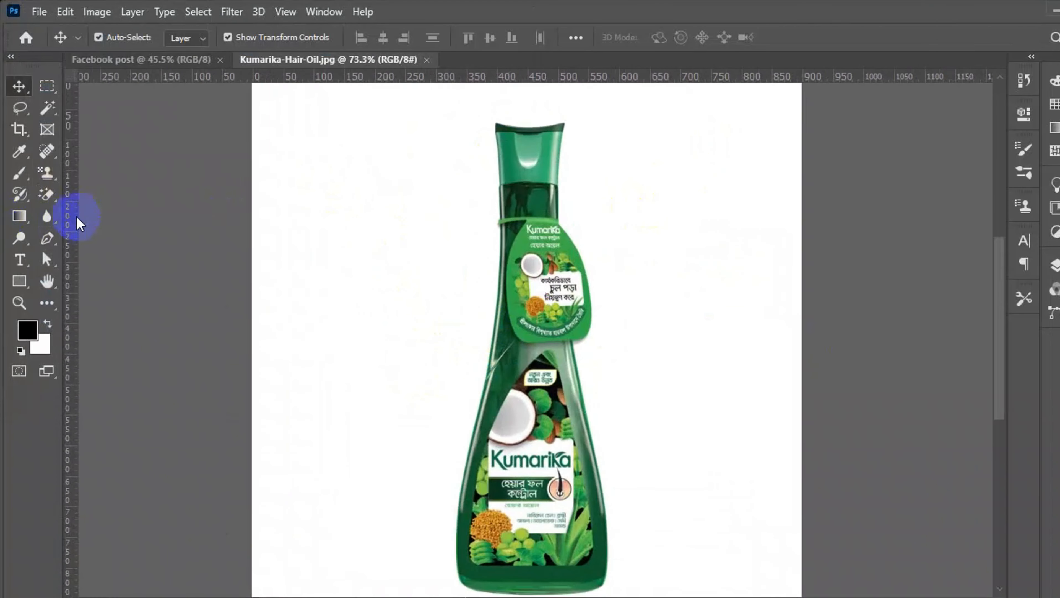
pyautogui.click(56, 199)
pyautogui.click(384, 217)
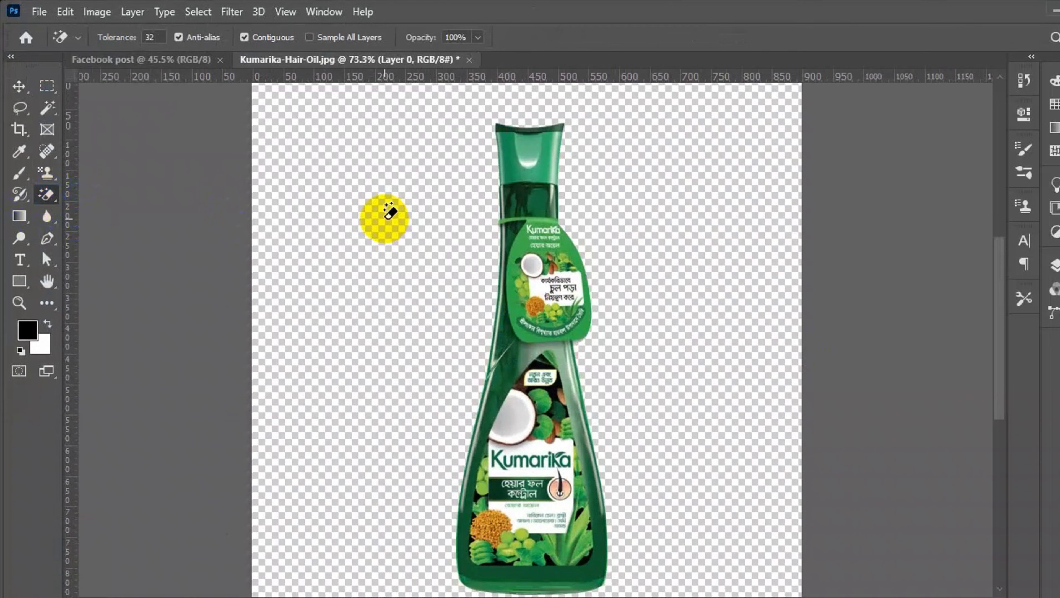
pyautogui.scroll(-2, 389, 216)
pyautogui.scroll(1, 387, 219)
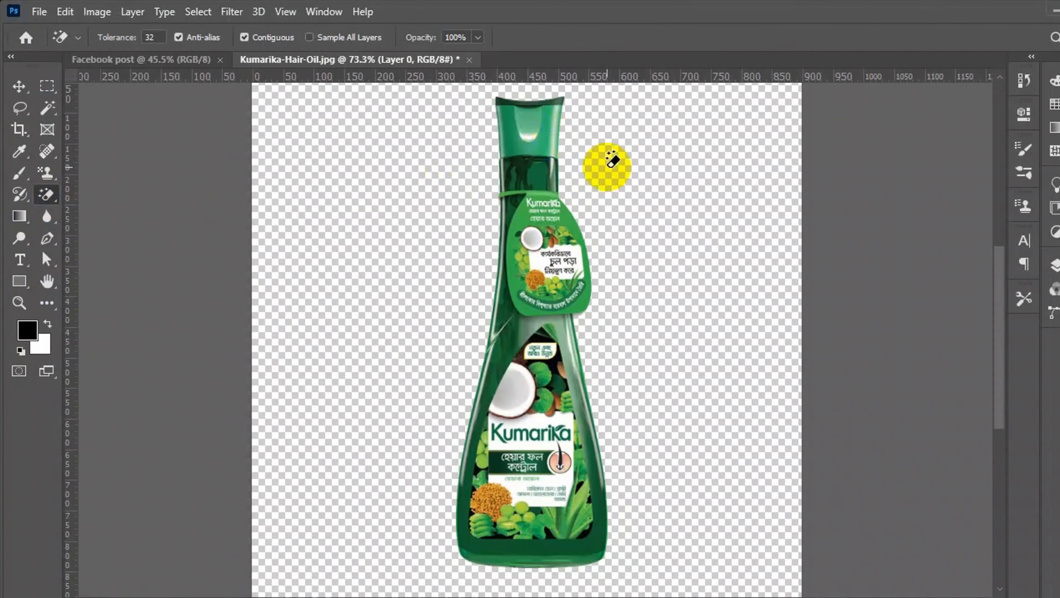
# Move the cut-out bottle into the Facebook post document and place it at the centre of the canvas at 100% scale.
pyautogui.click(17, 86)
pyautogui.moveTo(540, 165); pyautogui.dragTo(542, 343)
pyautogui.moveTo(542, 339); pyautogui.dragTo(541, 340)
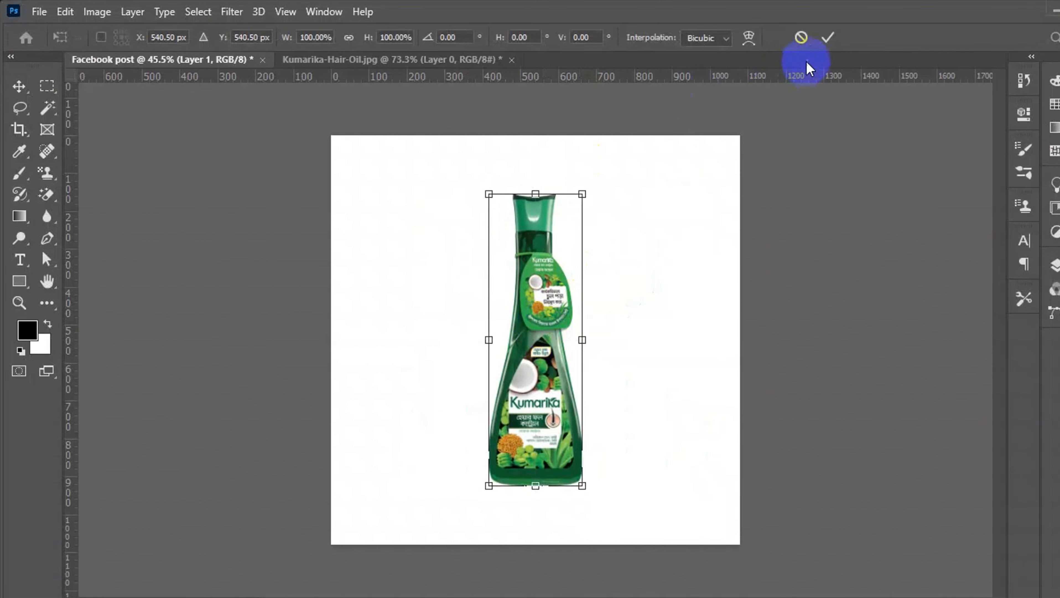
pyautogui.click(828, 39)
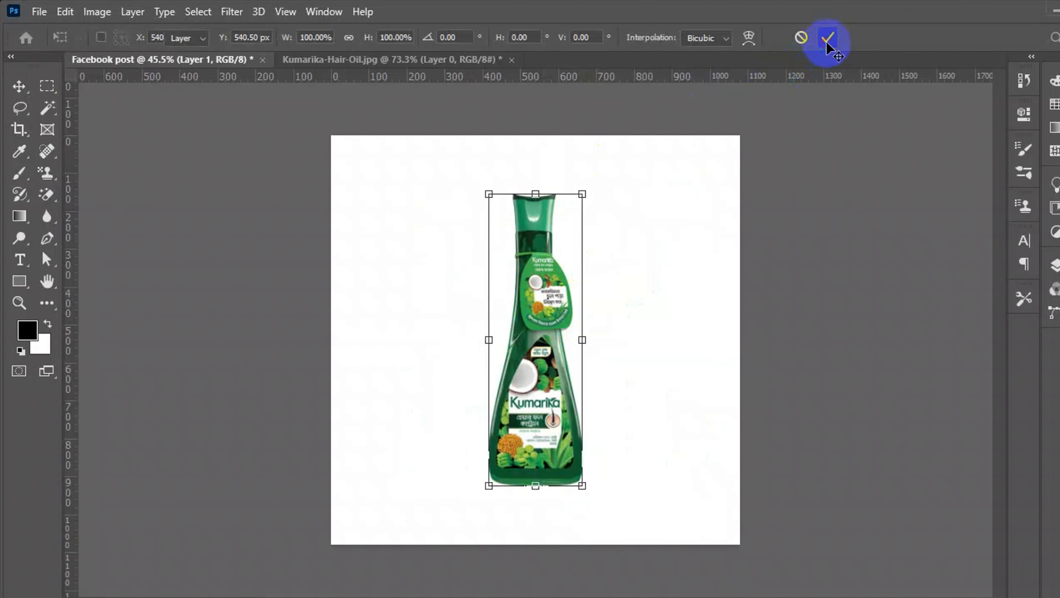
pyautogui.click(821, 219)
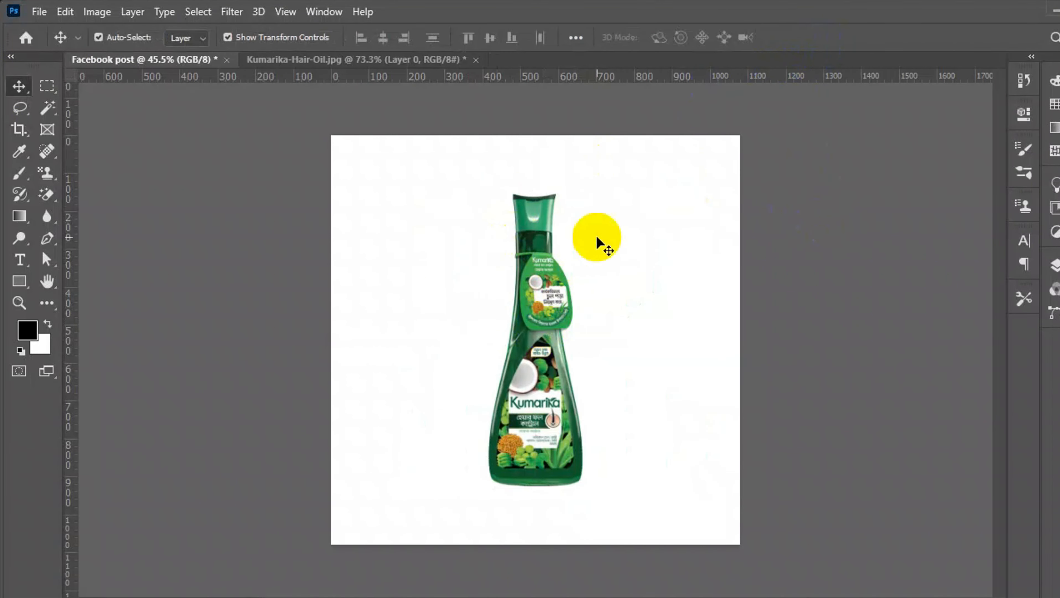
# Choose the Rectangle tool and set its shape fill to the recently used dark green, with no stroke.
pyautogui.scroll(-3, 594, 237)
pyautogui.scroll(2, 585, 281)
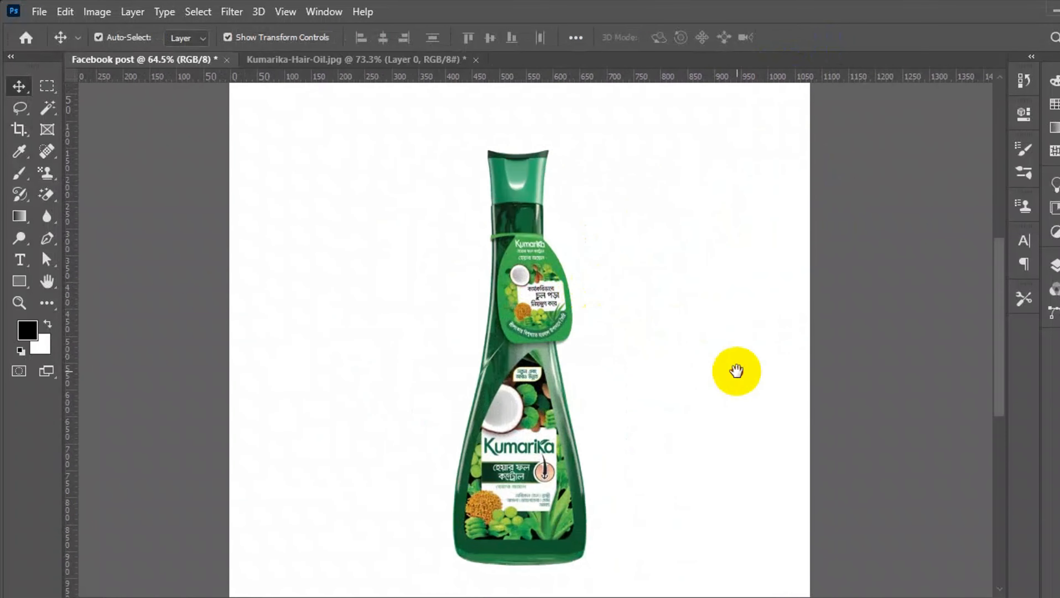
pyautogui.scroll(-1, 683, 343)
pyautogui.scroll(-1, 739, 385)
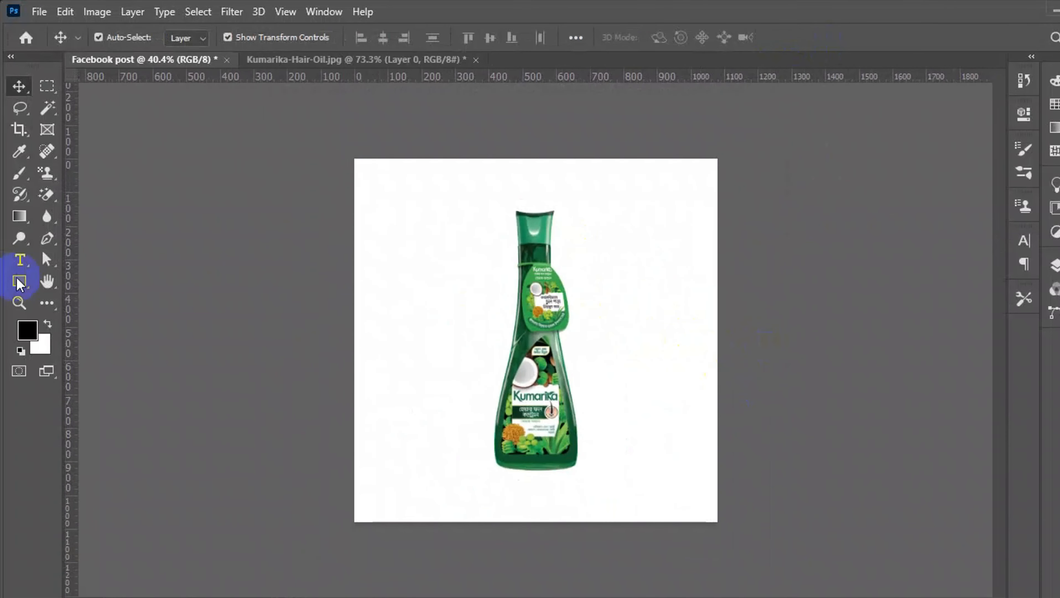
pyautogui.moveTo(26, 290); pyautogui.dragTo(89, 289)
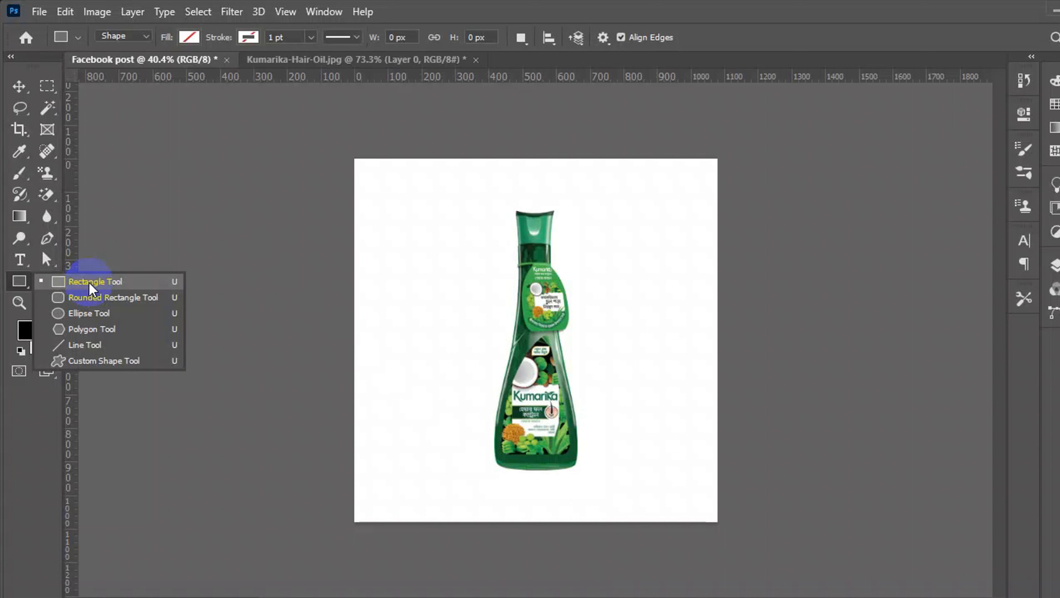
pyautogui.moveTo(89, 283); pyautogui.dragTo(90, 282)
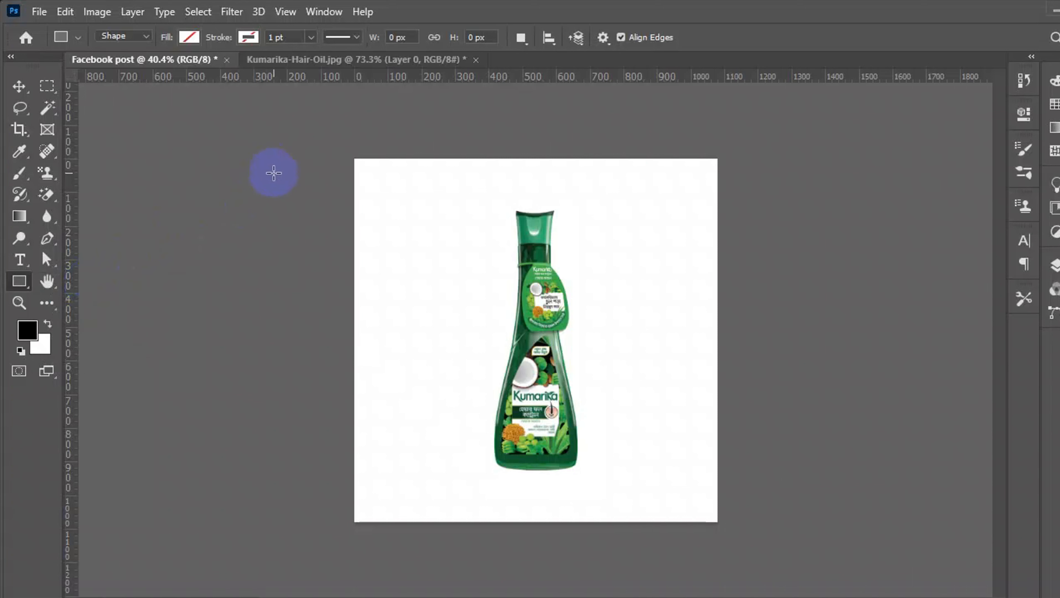
pyautogui.click(189, 39)
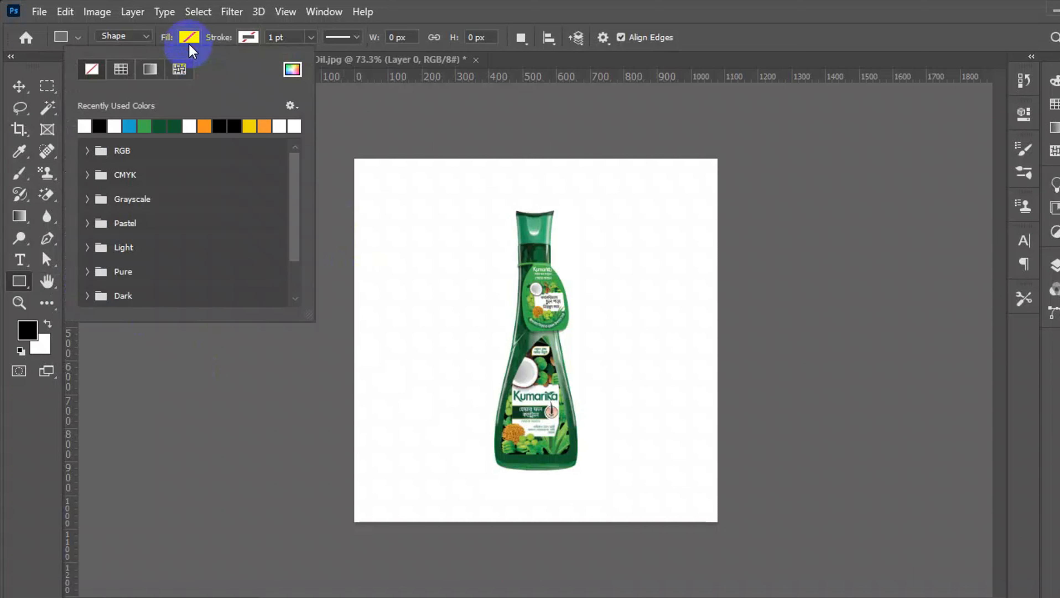
pyautogui.click(165, 124)
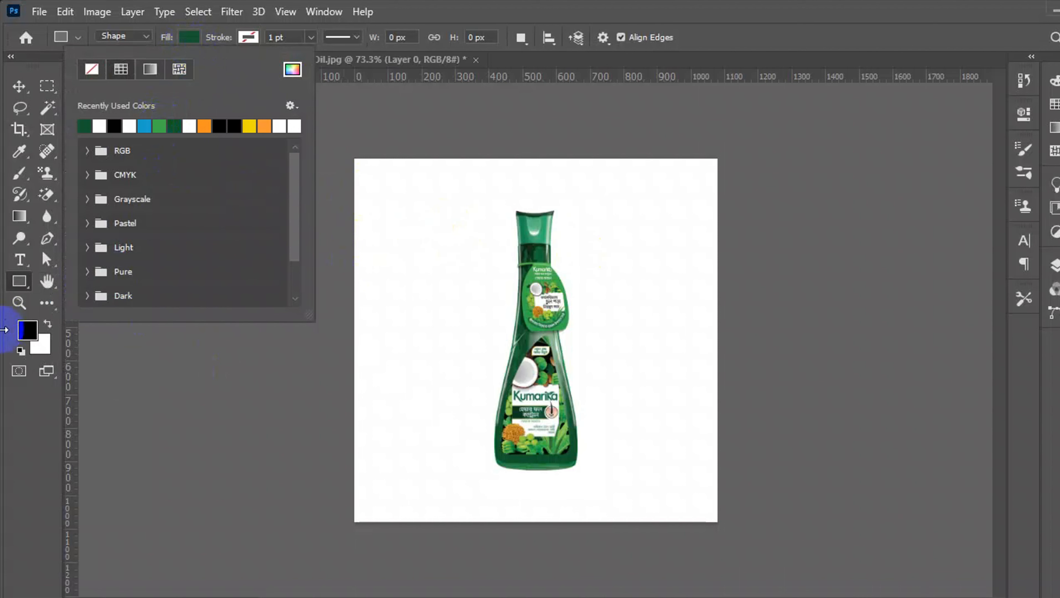
# Sample the dark green at the base of the bottle as the foreground colour with the Eyedropper.
pyautogui.click(19, 152)
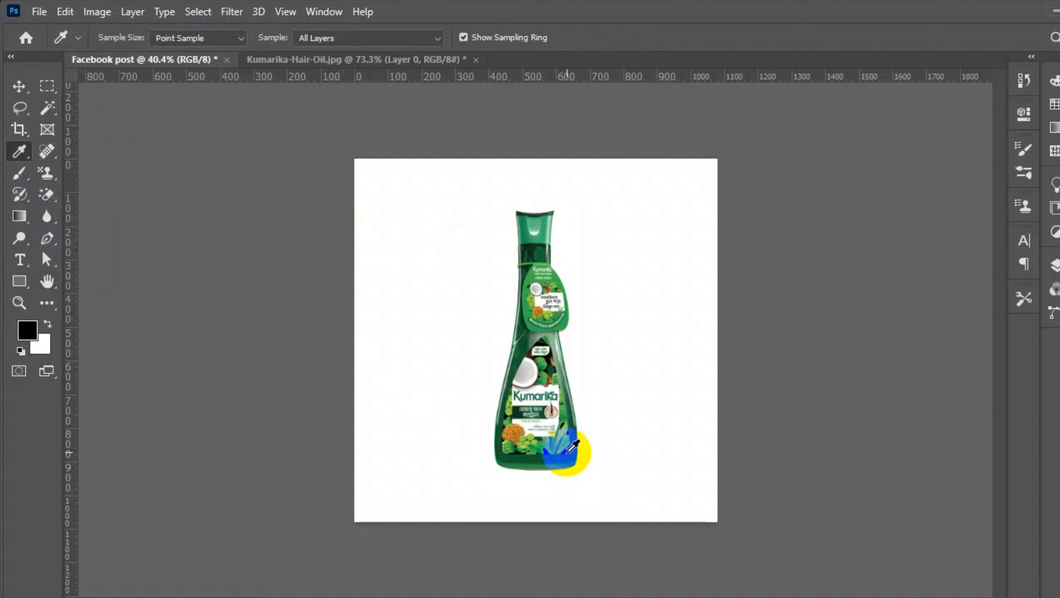
pyautogui.scroll(3, 572, 447)
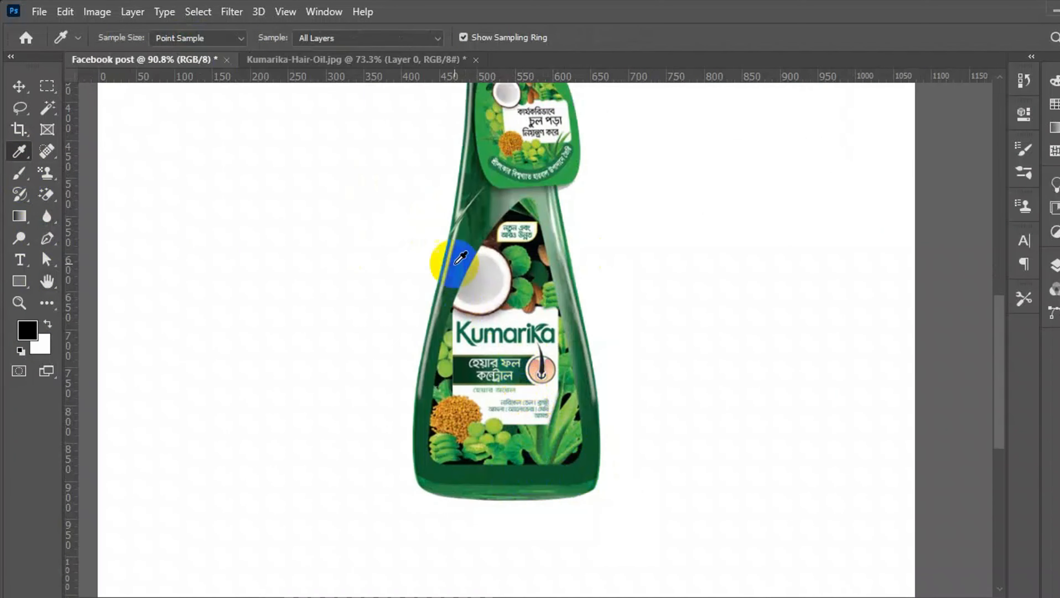
pyautogui.scroll(1, 531, 494)
pyautogui.click(537, 487)
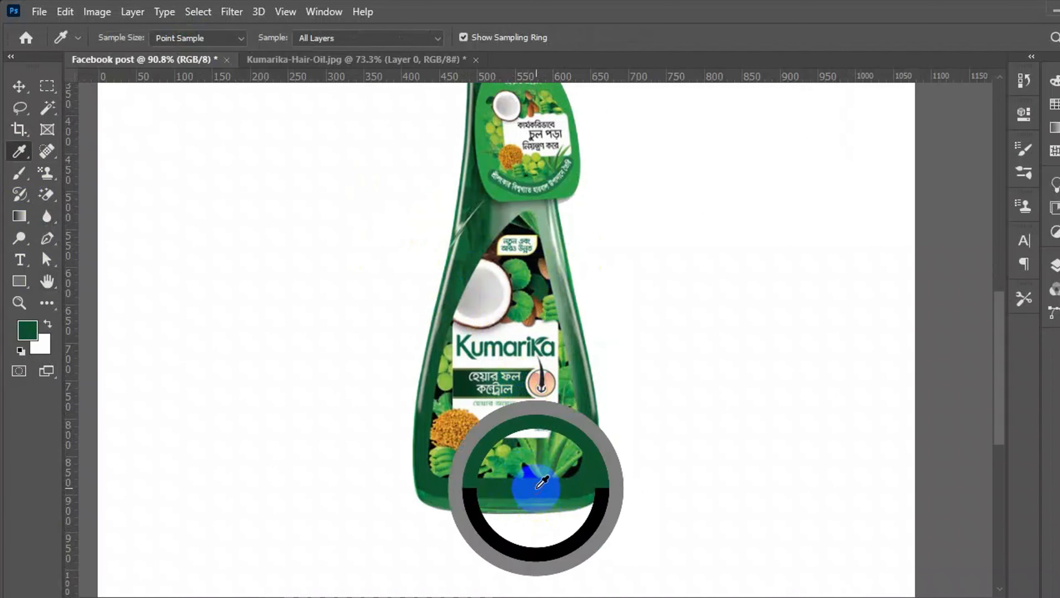
# Draw a dark green rectangle about 2318 × 2178 px that covers the whole canvas.
pyautogui.click(26, 281)
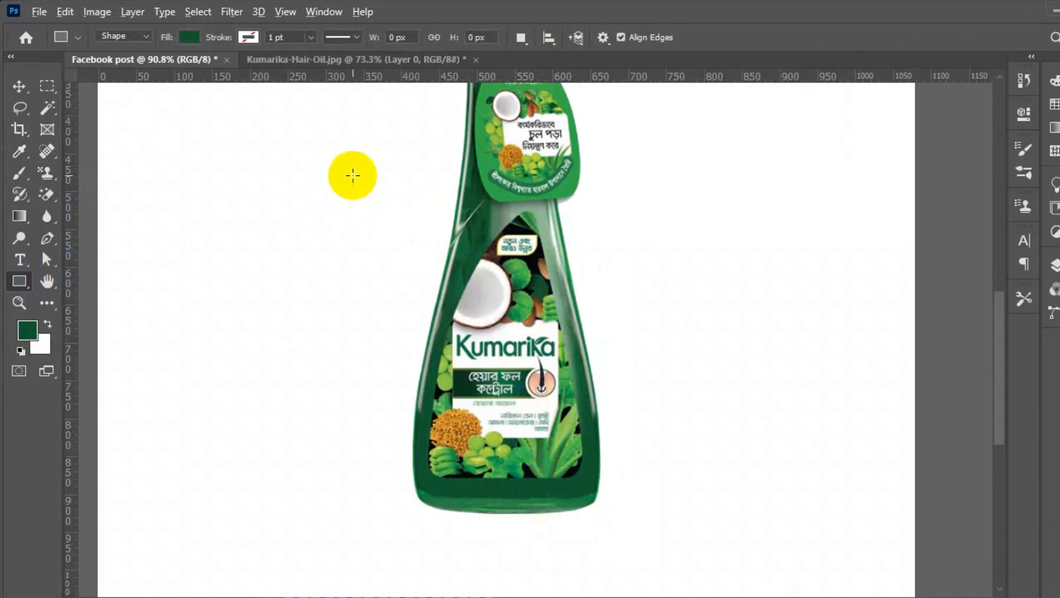
pyautogui.scroll(-5, 355, 184)
pyautogui.moveTo(376, 183); pyautogui.dragTo(716, 503)
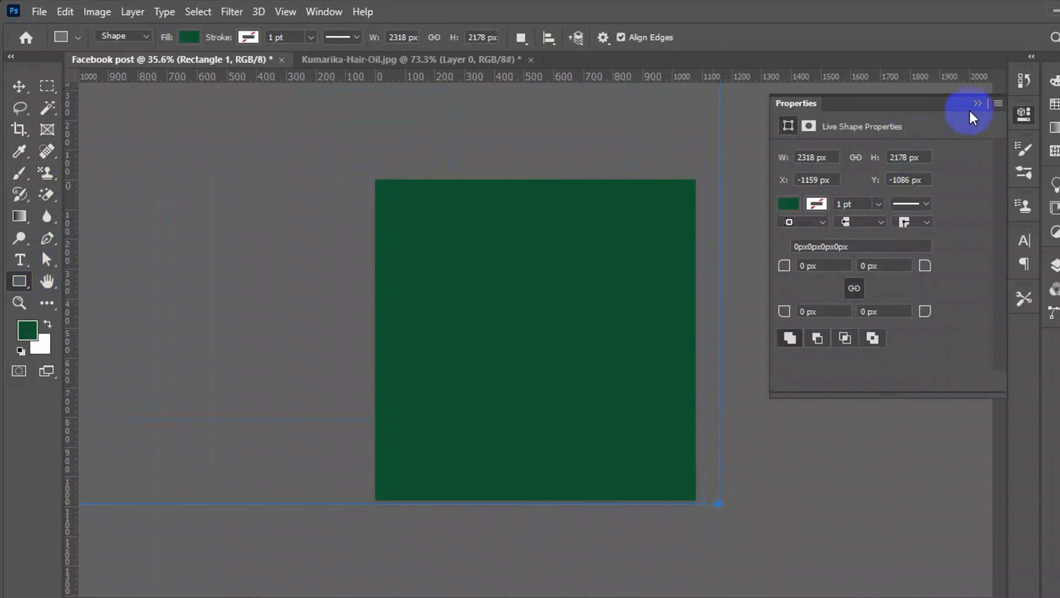
pyautogui.click(977, 103)
pyautogui.scroll(-7, 630, 240)
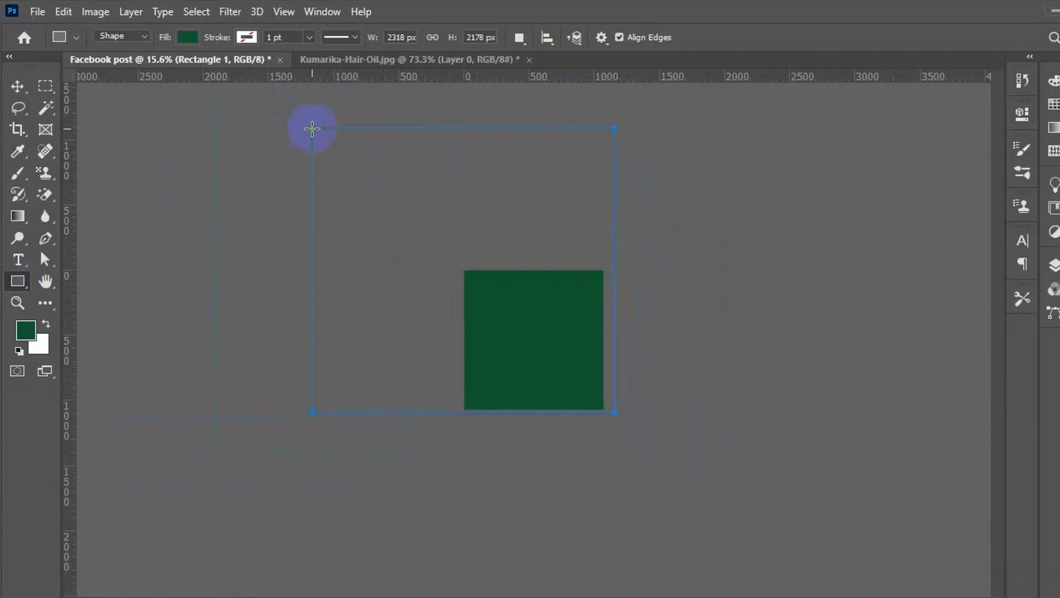
pyautogui.click(313, 127)
pyautogui.click(677, 169)
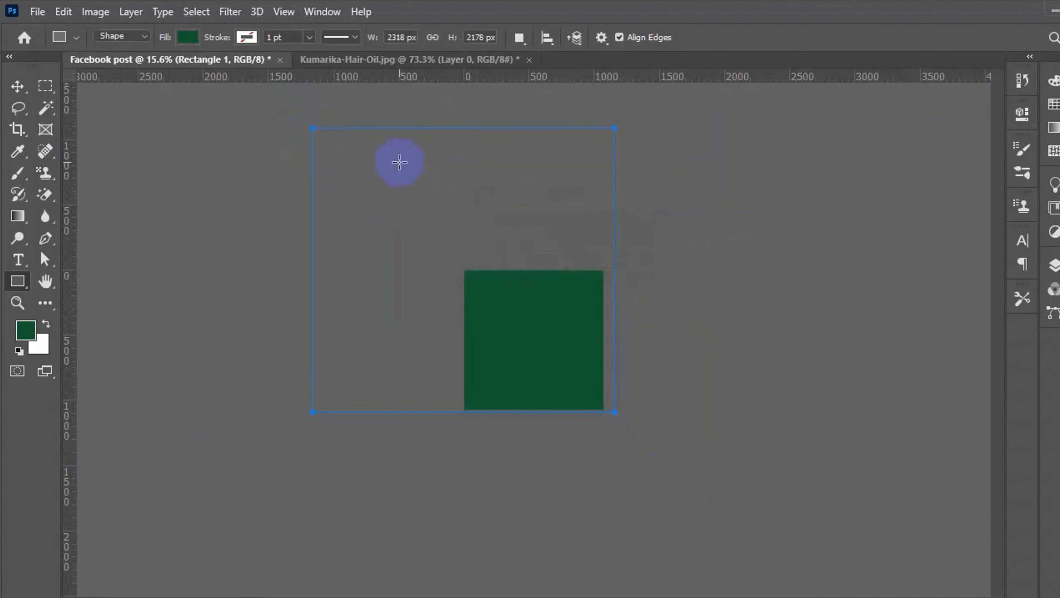
# Shrink the green rectangle to about 56% width and 52% height so it just overlaps the canvas edges.
pyautogui.click(19, 88)
pyautogui.moveTo(318, 135); pyautogui.dragTo(448, 264)
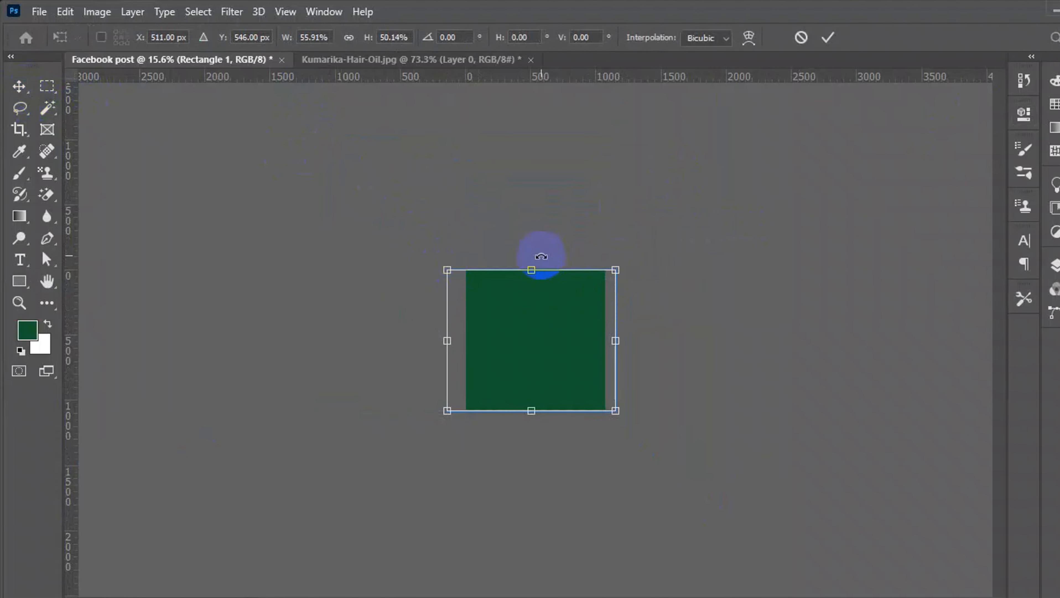
pyautogui.moveTo(532, 270); pyautogui.dragTo(535, 263)
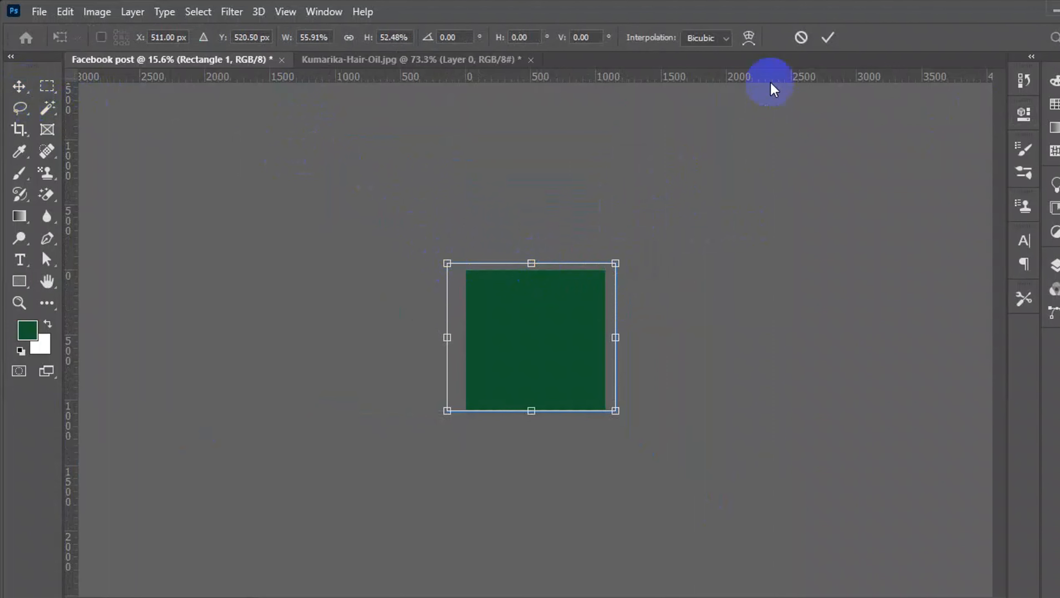
pyautogui.click(826, 39)
pyautogui.hotkey('ctrl', '0')
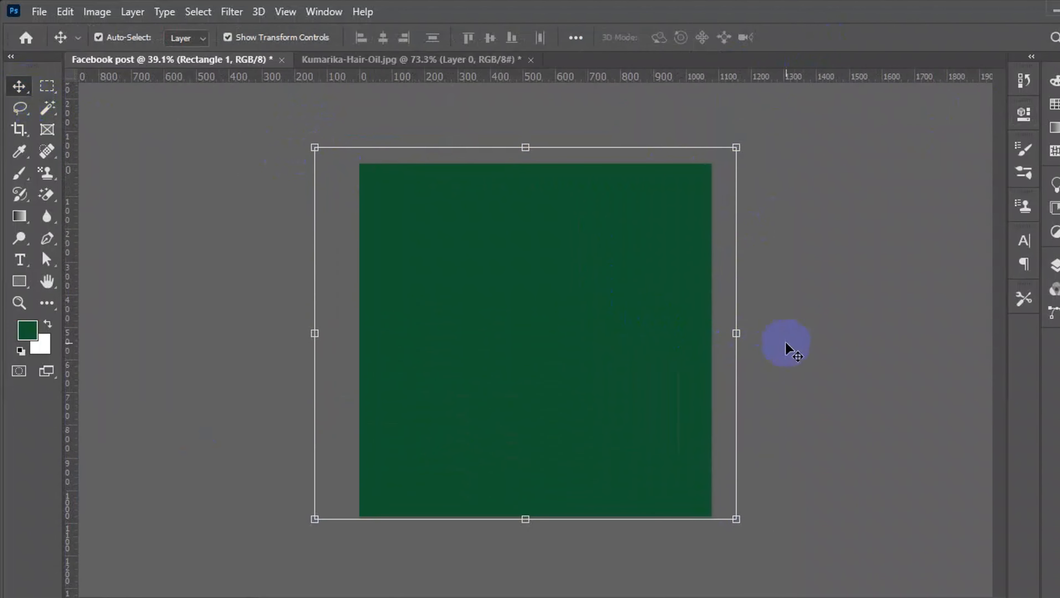
# Move the green rectangle's layer below the bottle layer in the layer stack.
pyautogui.click(785, 341)
pyautogui.click(676, 348)
pyautogui.click(1055, 265)
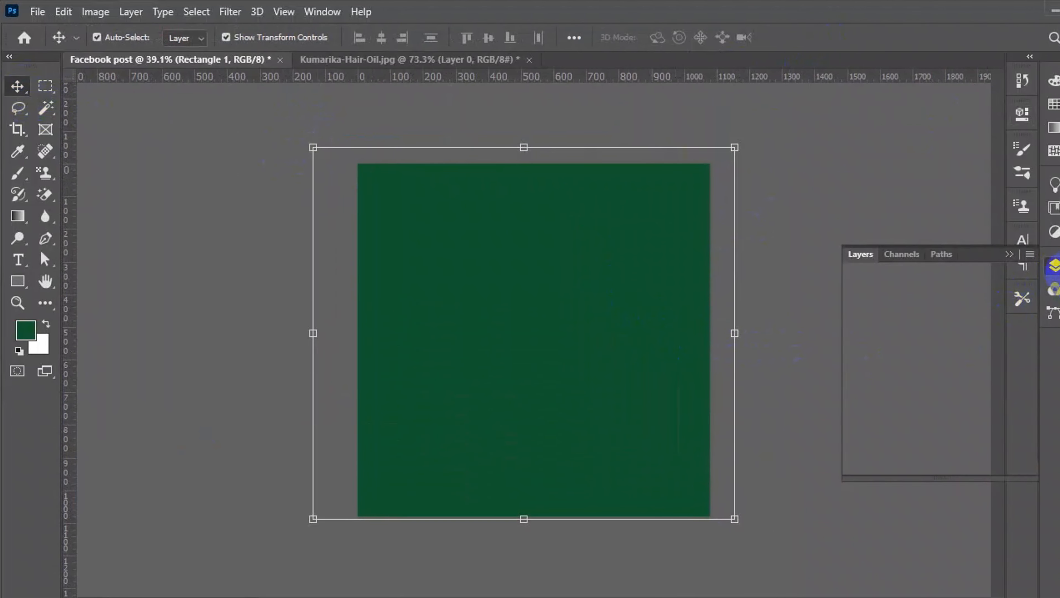
pyautogui.moveTo(947, 355); pyautogui.dragTo(951, 391)
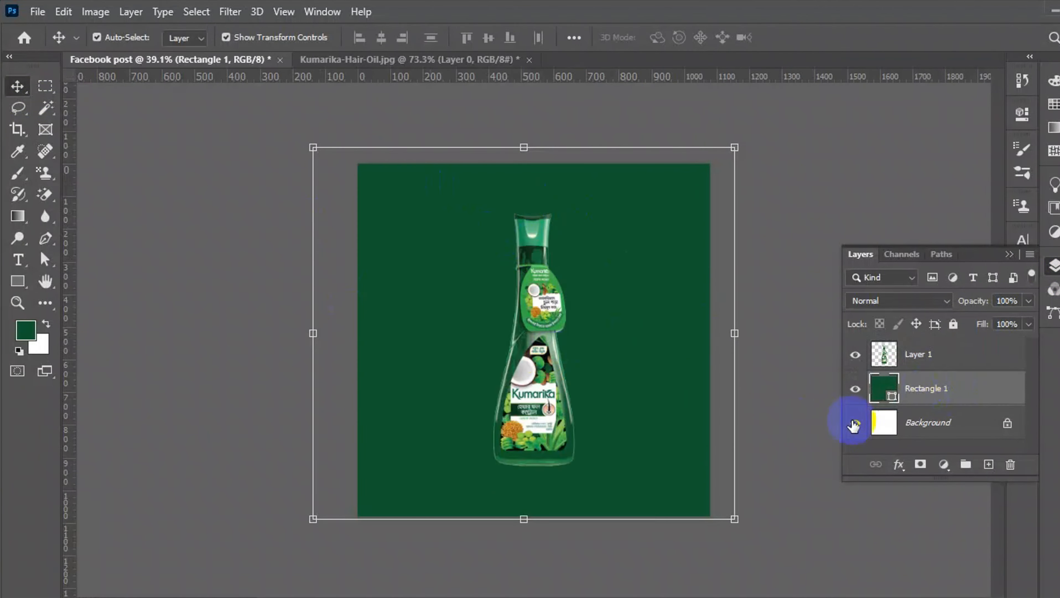
# Add an empty layer between the bottle and the green rectangle, and set the Brush tip's roundness to 100%.
pyautogui.click(990, 464)
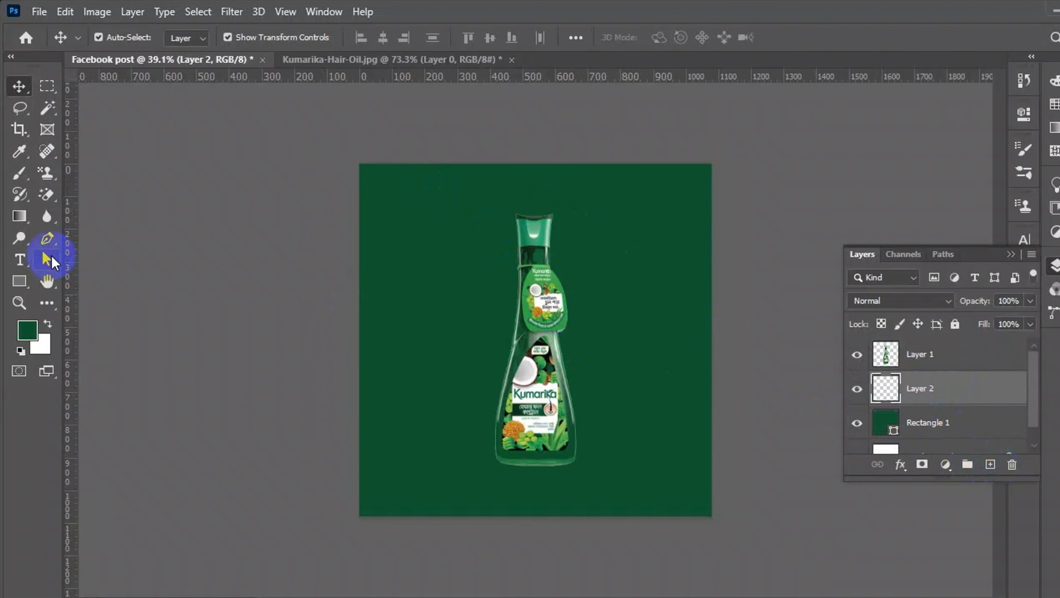
pyautogui.click(19, 172)
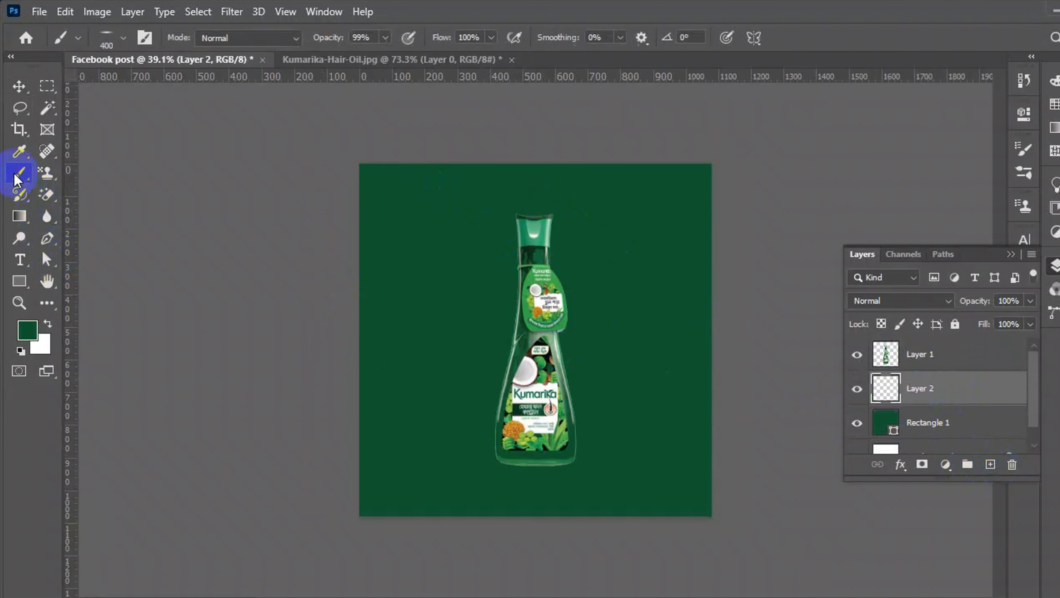
pyautogui.click(144, 39)
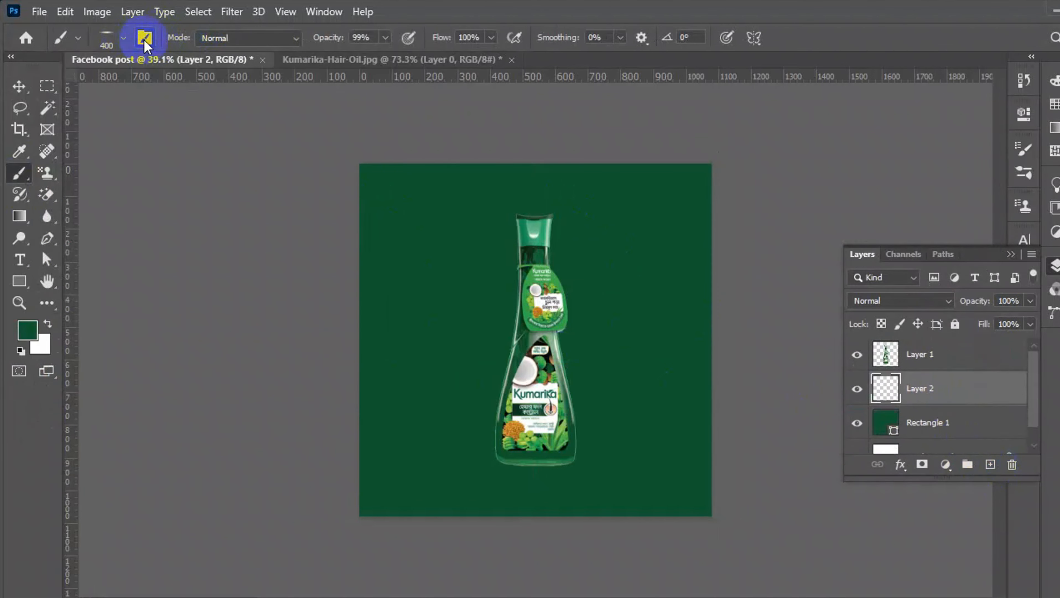
pyautogui.click(150, 39)
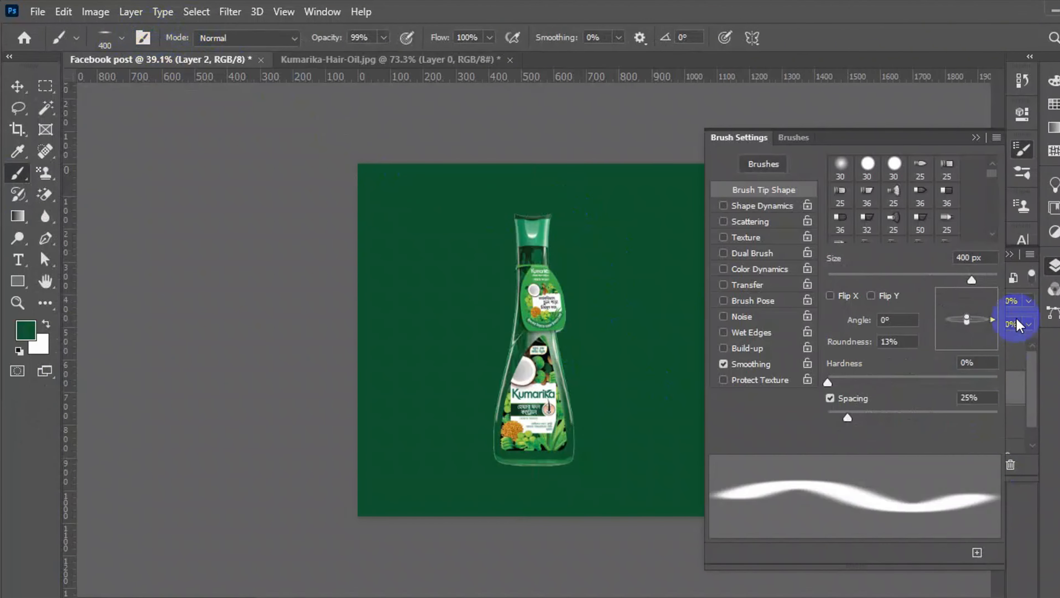
pyautogui.moveTo(969, 323); pyautogui.dragTo(969, 353)
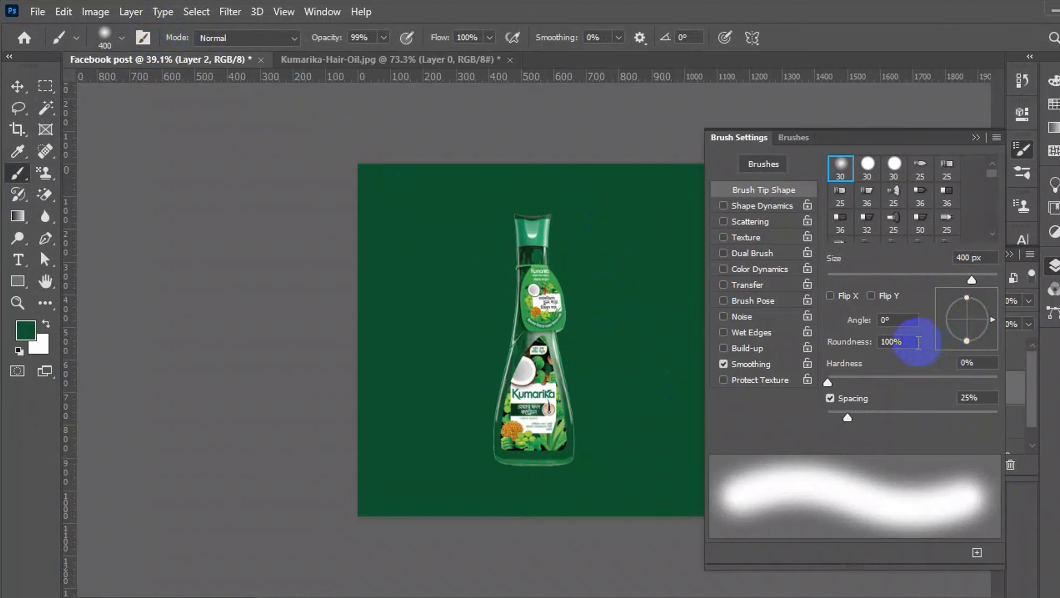
pyautogui.moveTo(914, 342); pyautogui.dragTo(845, 350)
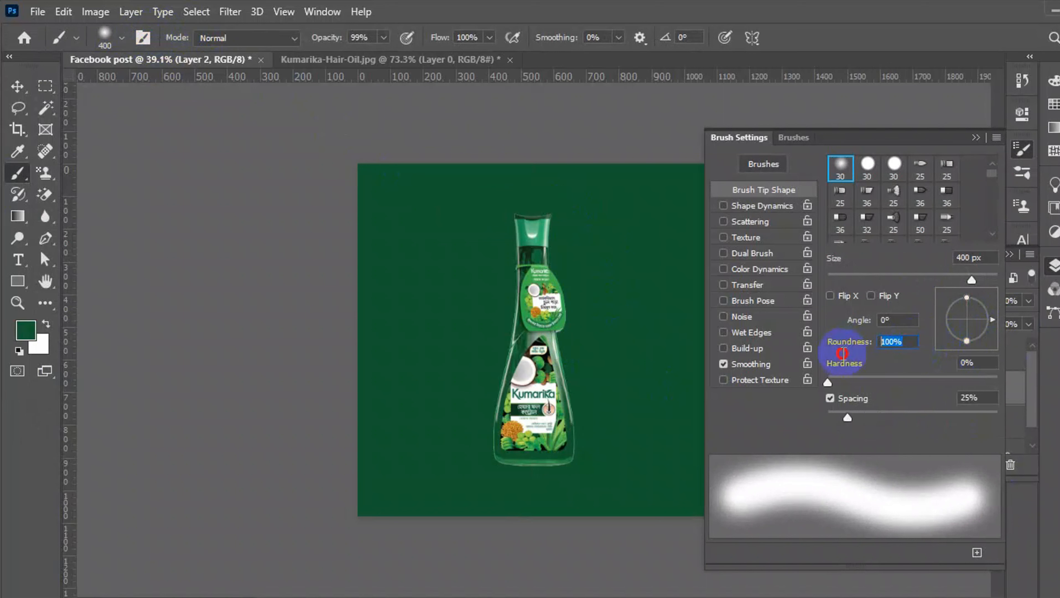
pyautogui.moveTo(969, 307)
pyautogui.mouseDown()
pyautogui.moveTo(899, 342)
pyautogui.moveTo(809, 359)
pyautogui.mouseUp()
pyautogui.write('10')
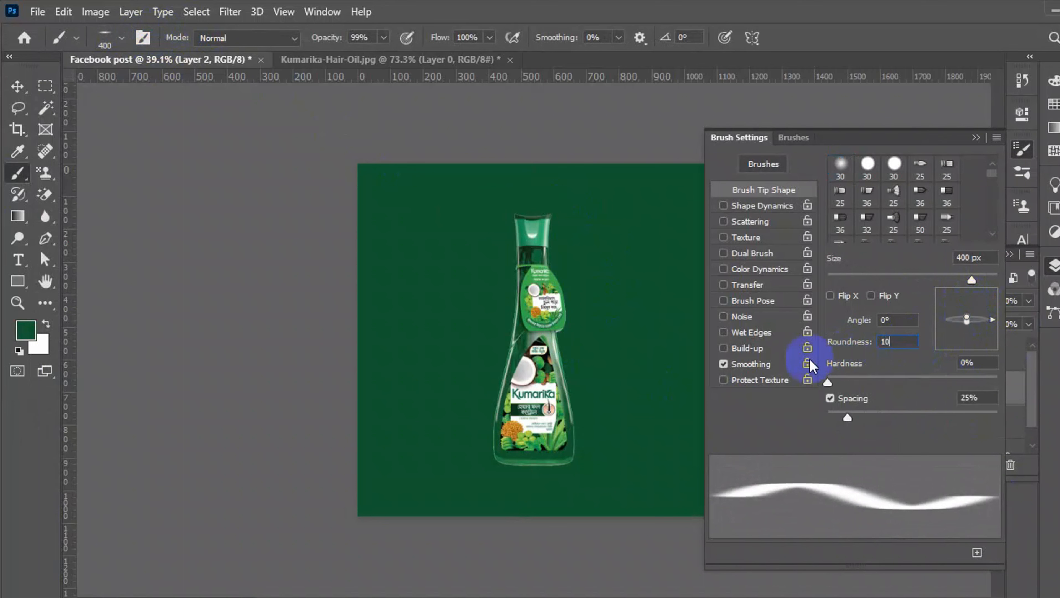
pyautogui.write('0')
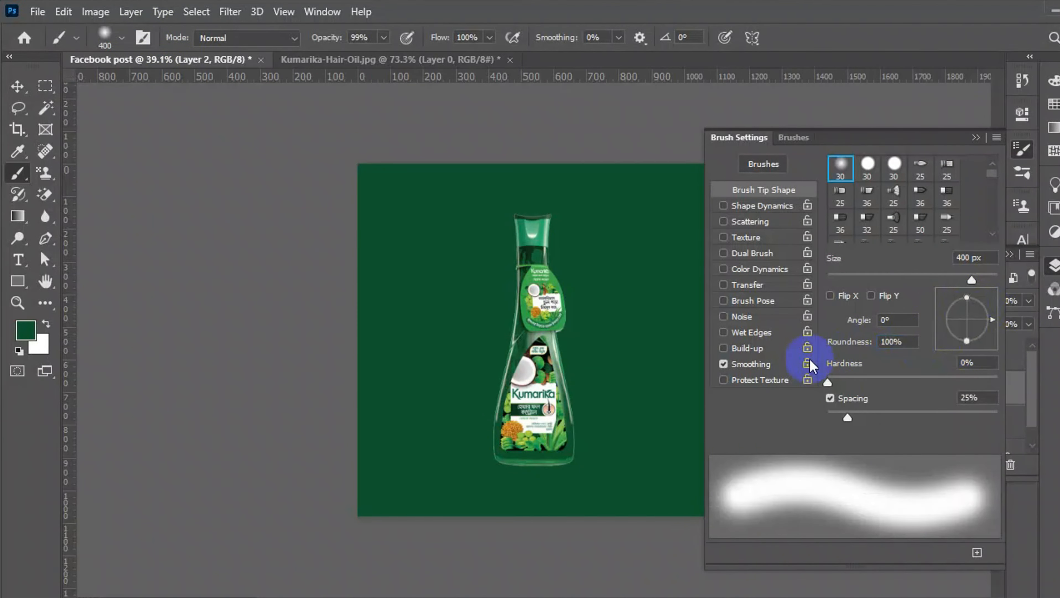
pyautogui.moveTo(790, 489)
pyautogui.mouseDown()
pyautogui.moveTo(775, 505)
pyautogui.moveTo(845, 511)
pyautogui.mouseUp()
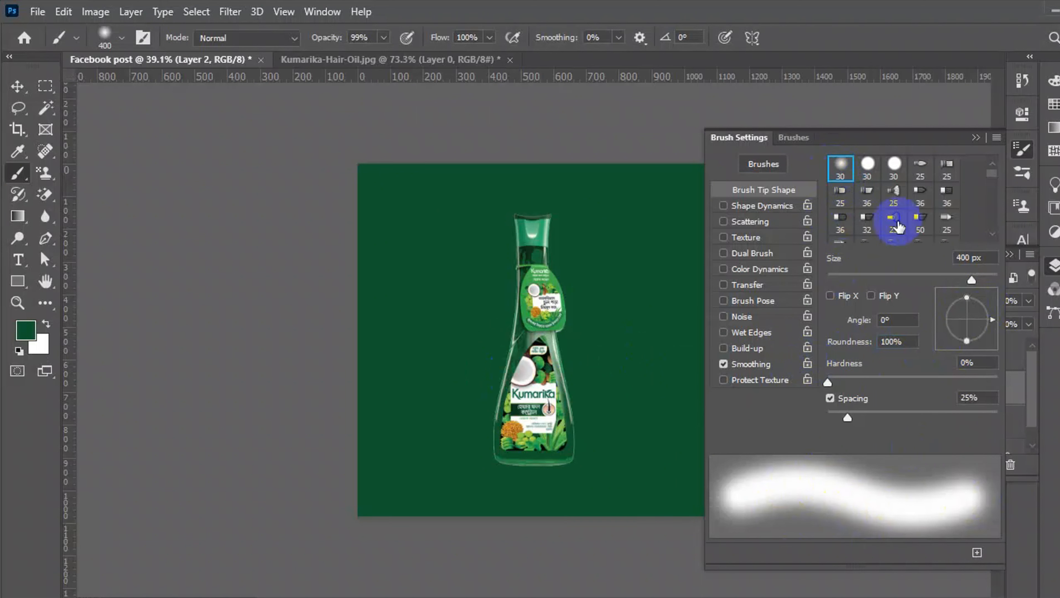
pyautogui.click(976, 137)
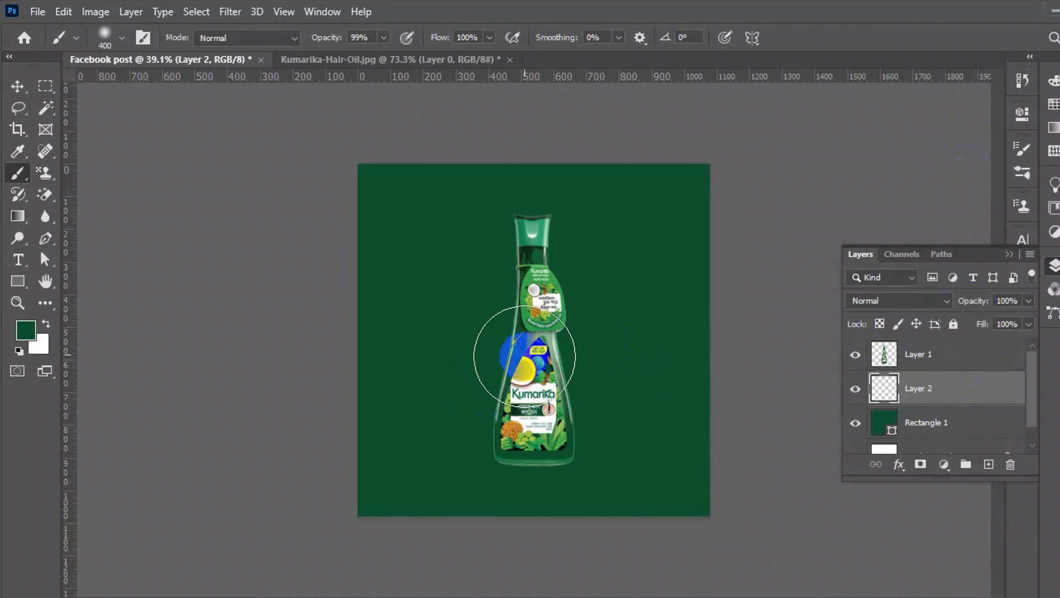
# Sample the brighter green from the bottle's hanging tag as the foreground colour.
pyautogui.scroll(3, 535, 251)
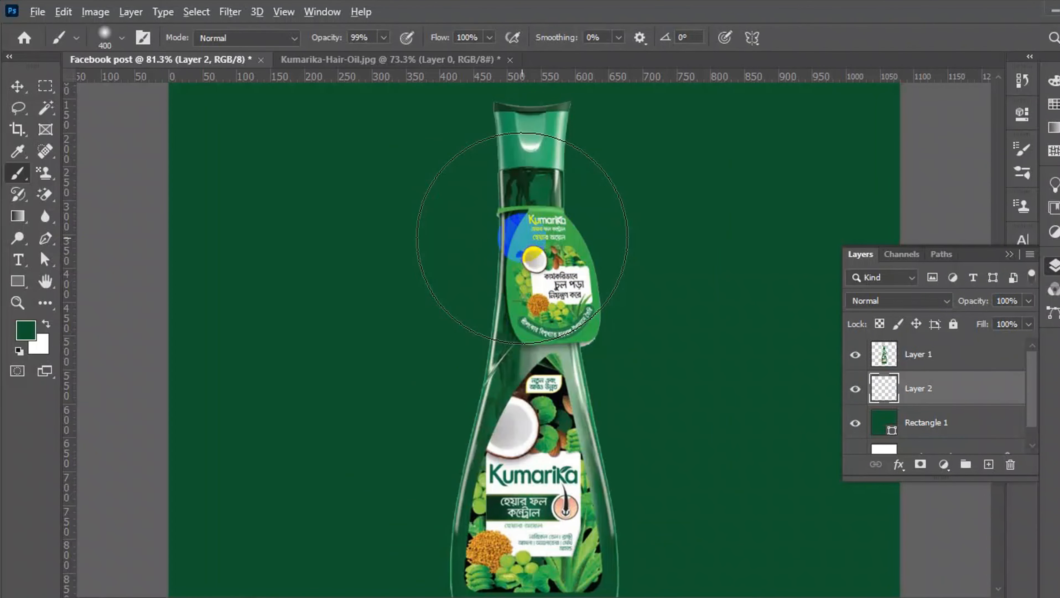
pyautogui.keyDown('alt'); pyautogui.click(520, 236); pyautogui.keyUp('alt')
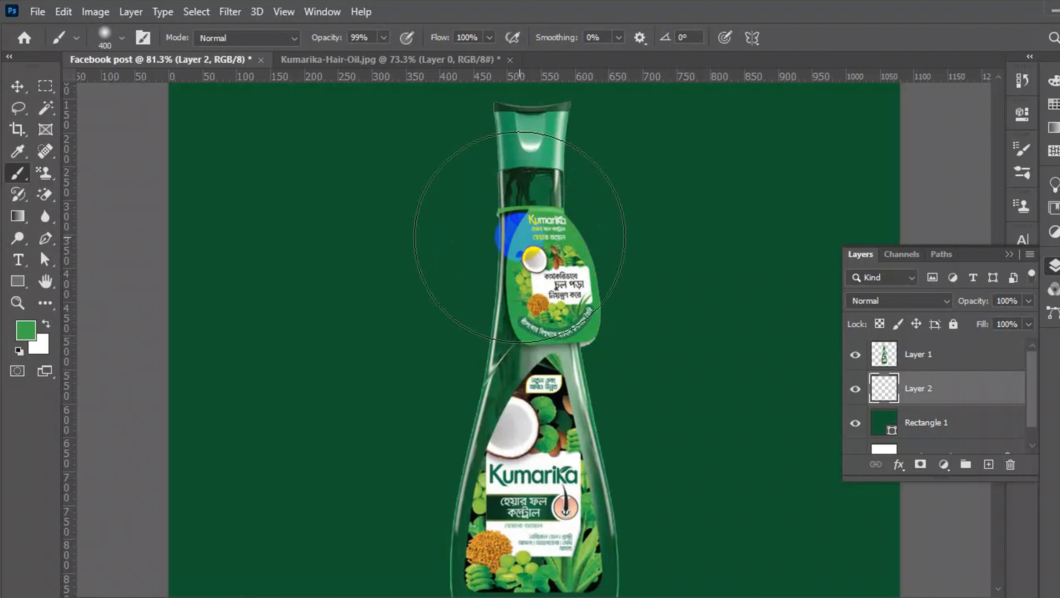
pyautogui.scroll(-4, 520, 236)
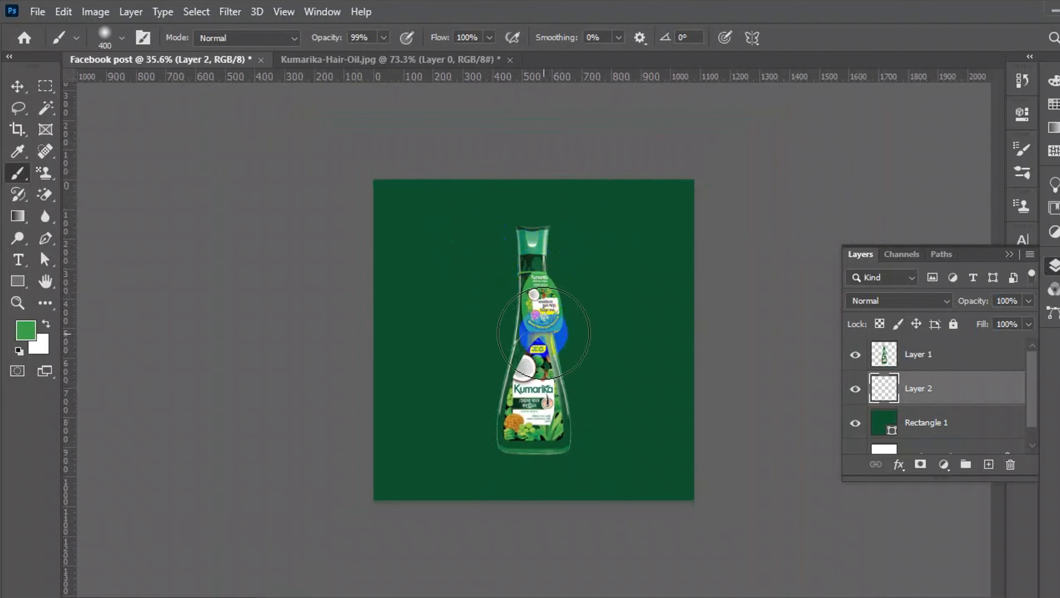
# Enlarge the brush to about 1300 px and paint a single soft light-green glow behind the bottle.
pyautogui.press(']')
pyautogui.press(']')
pyautogui.press(']')
pyautogui.press(']')
pyautogui.press(']')
pyautogui.press(']')
pyautogui.press(']')
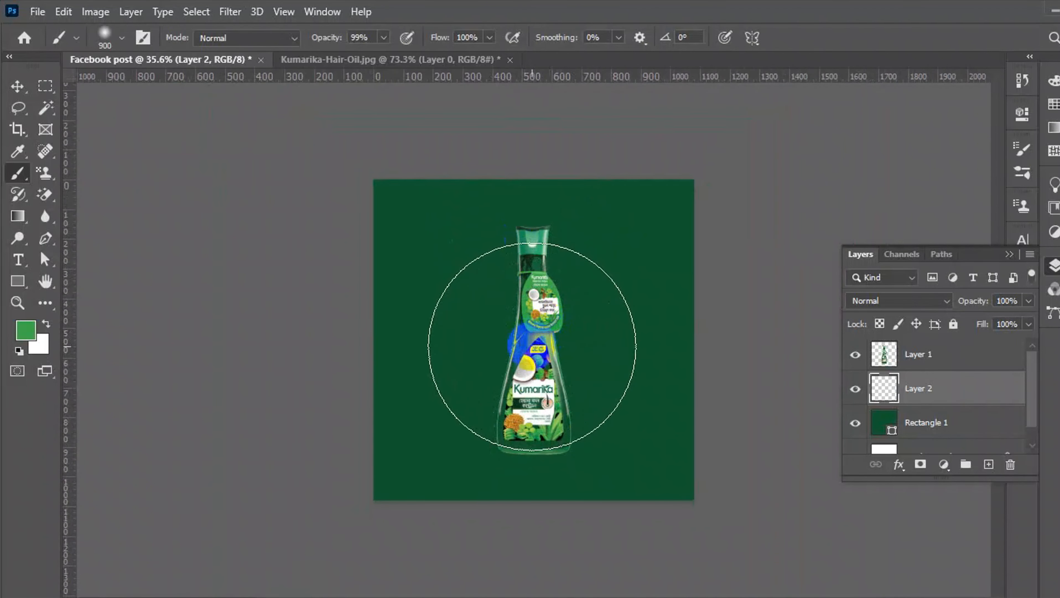
pyautogui.press(']')
pyautogui.press(']')
pyautogui.click(532, 343)
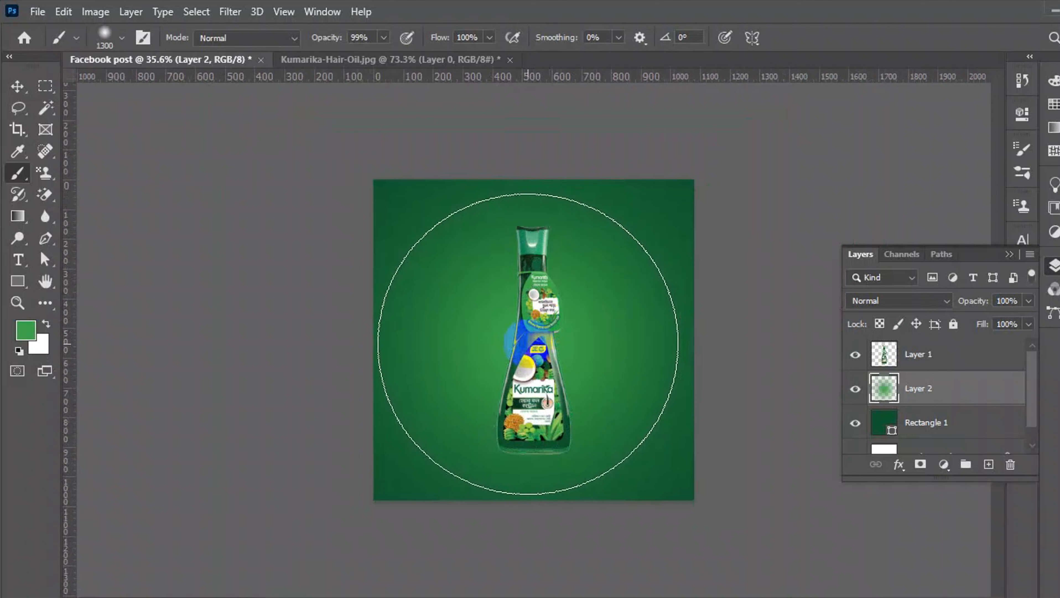
# Reduce the brush size to 600 px and deselect the glow layer.
pyautogui.press('[')
pyautogui.press('[')
pyautogui.press('[')
pyautogui.press('[')
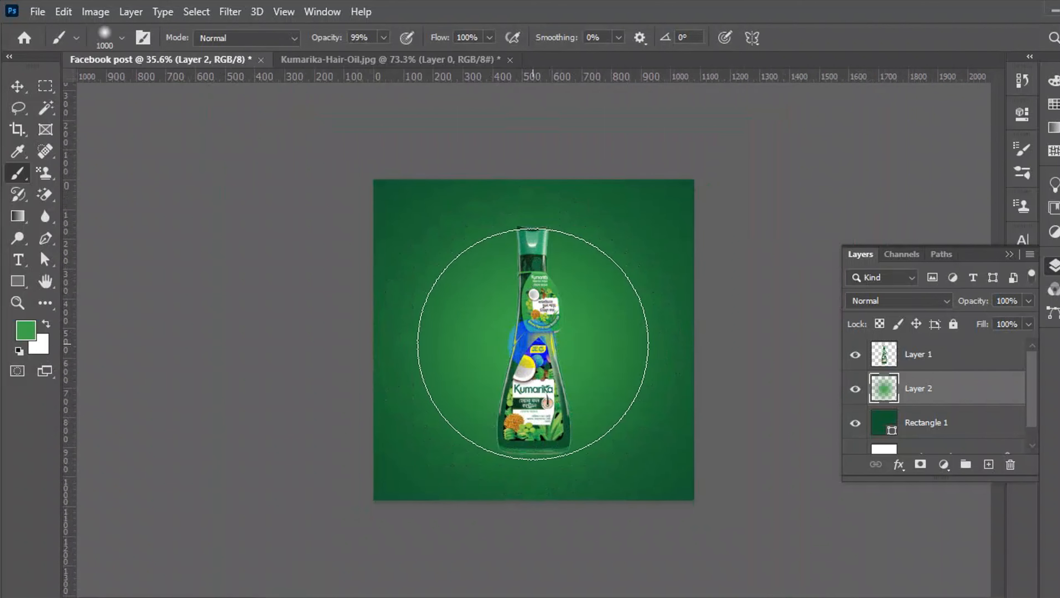
pyautogui.press('[')
pyautogui.press('[')
pyautogui.press('[')
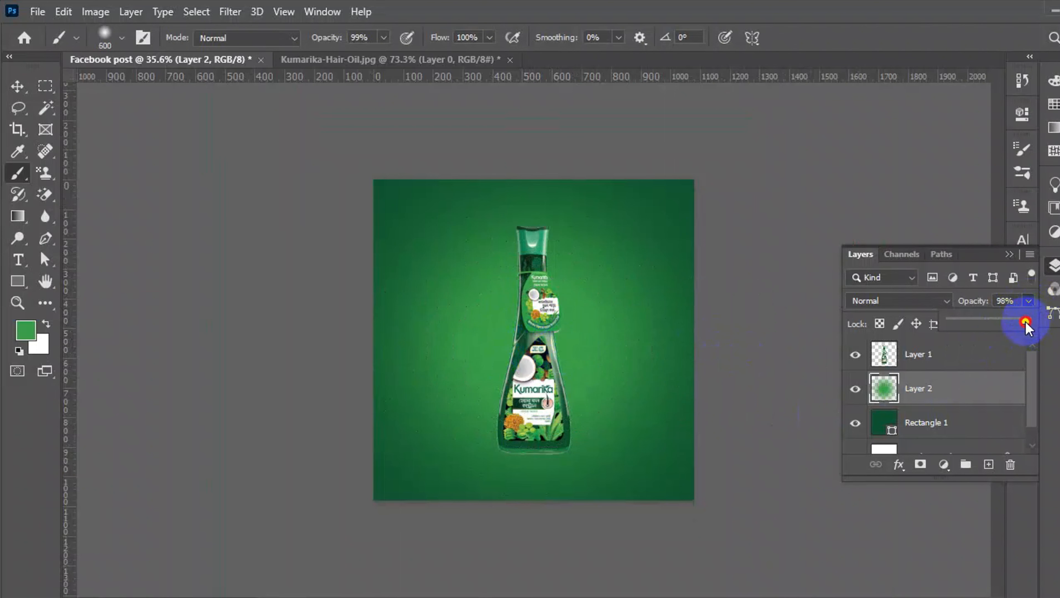
pyautogui.click(1008, 256)
pyautogui.click(19, 92)
pyautogui.click(154, 153)
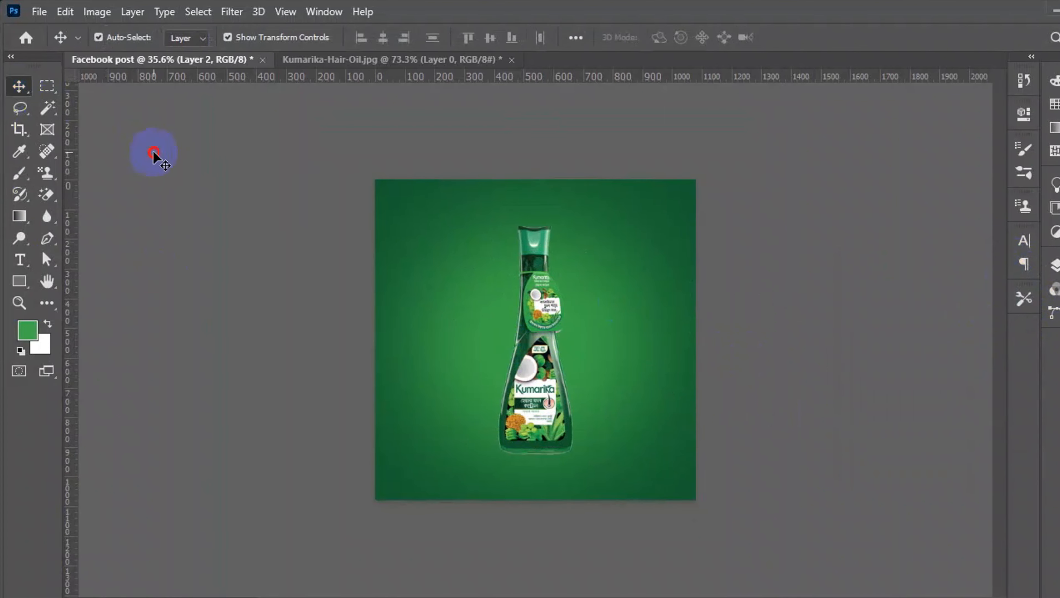
# Select the bottle's layer for retouching its cap edges with the Blur tool.
pyautogui.scroll(7, 650, 377)
pyautogui.scroll(-5, 651, 376)
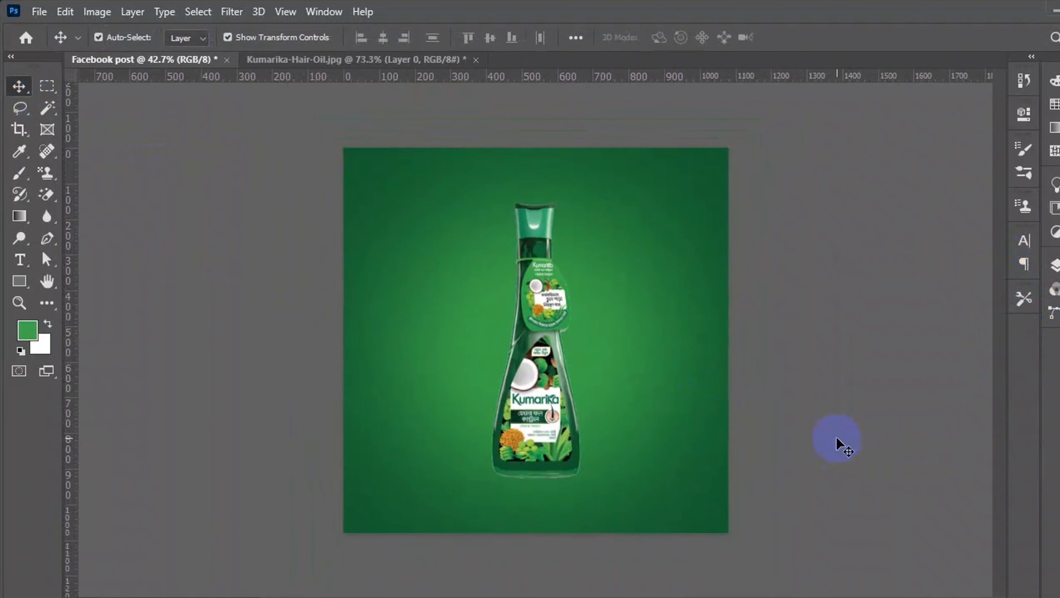
pyautogui.scroll(5, 515, 192)
pyautogui.scroll(2, 486, 142)
pyautogui.scroll(3, 516, 175)
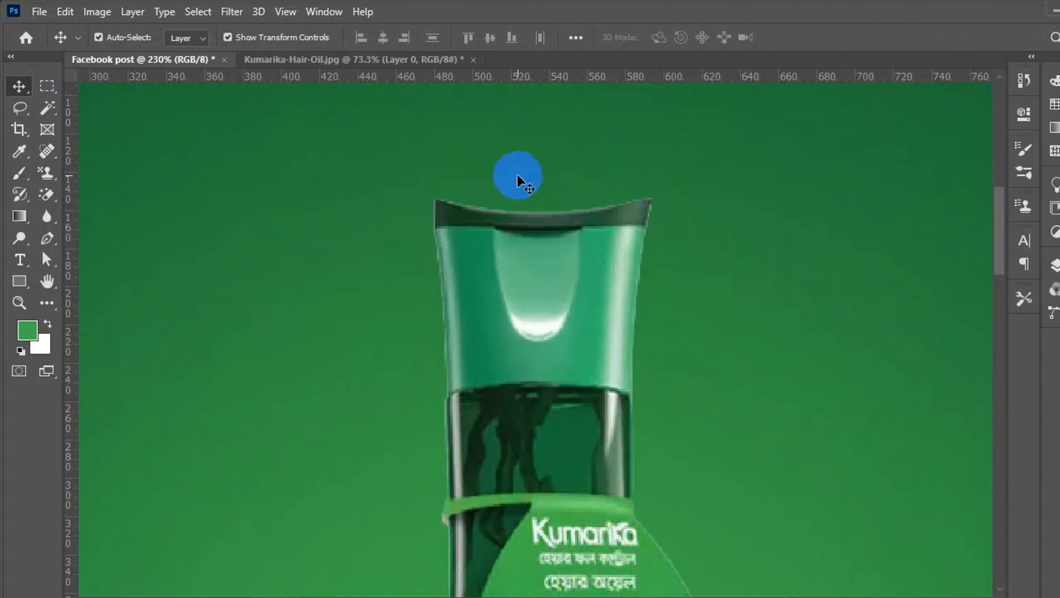
pyautogui.click(45, 222)
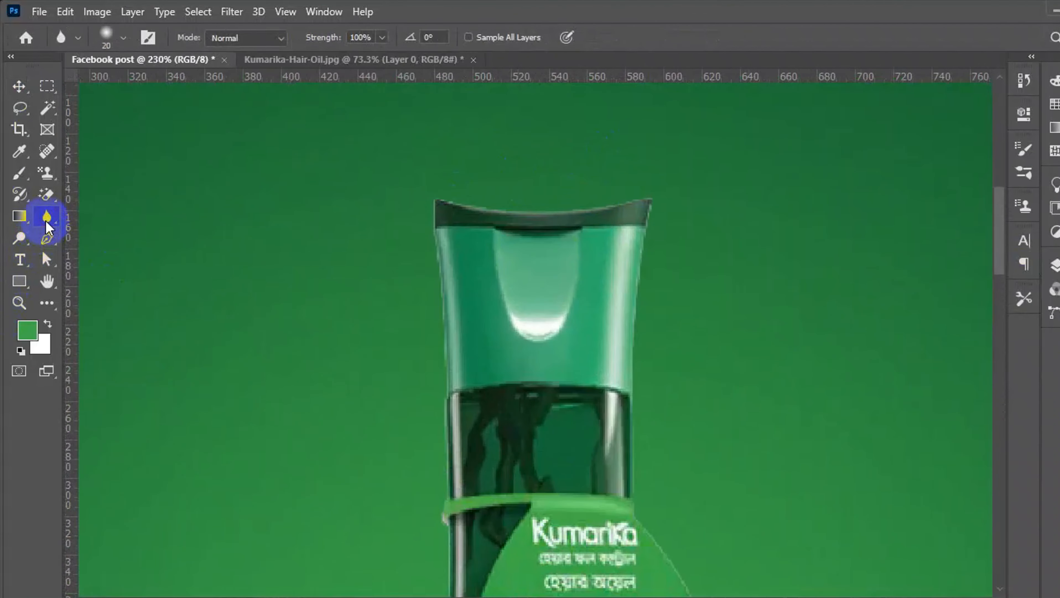
pyautogui.scroll(2, 421, 209)
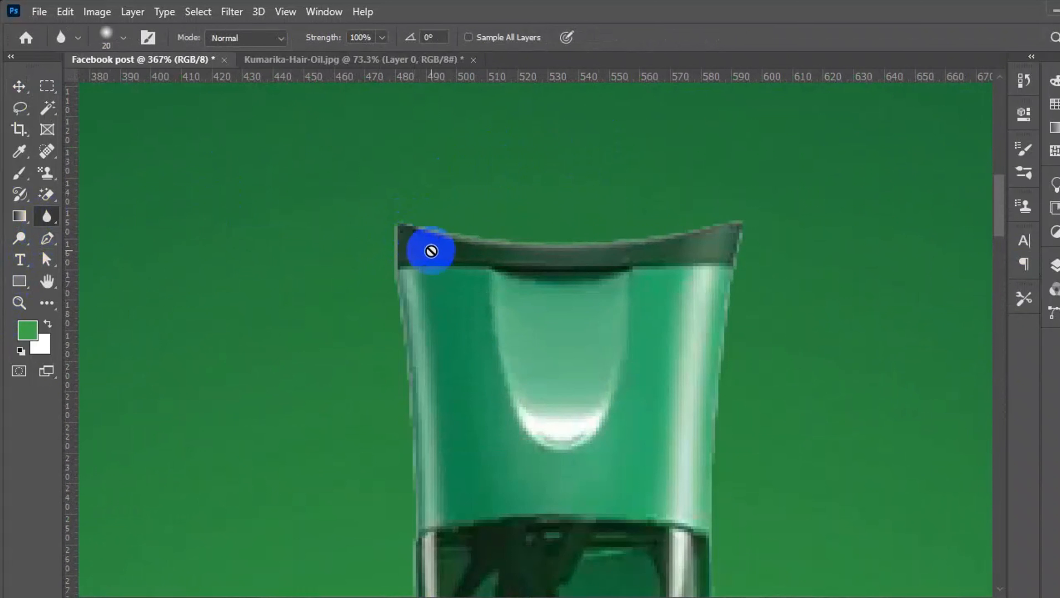
pyautogui.click(19, 86)
pyautogui.click(564, 381)
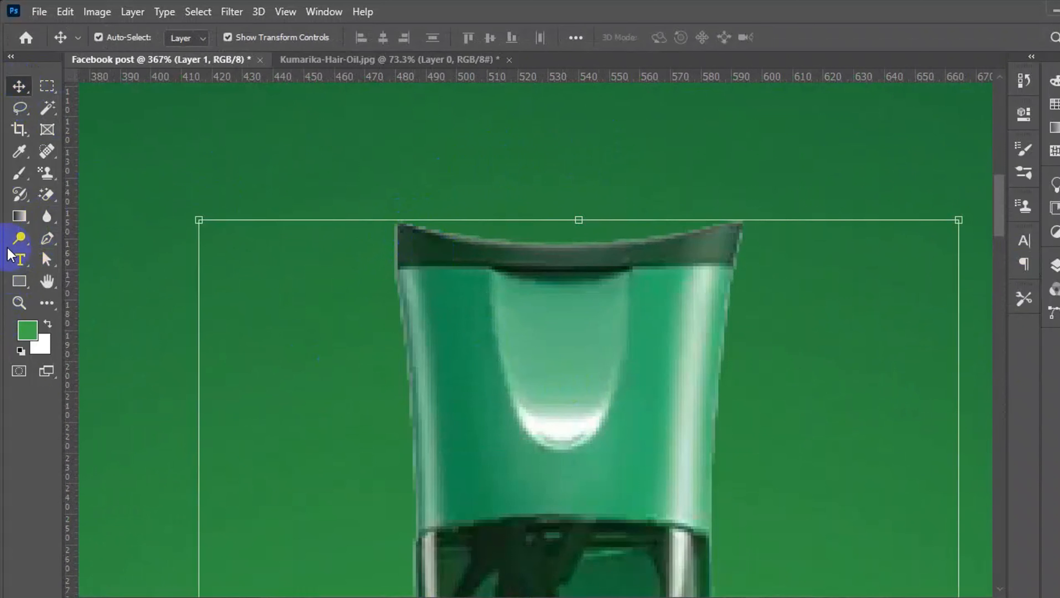
# Soften the bottle's cut-out edges along the cap and down the sides with the Blur tool.
pyautogui.click(46, 216)
pyautogui.moveTo(418, 215)
pyautogui.mouseDown()
pyautogui.moveTo(484, 229)
pyautogui.moveTo(475, 230)
pyautogui.moveTo(463, 231)
pyautogui.moveTo(743, 210)
pyautogui.moveTo(749, 300)
pyautogui.moveTo(788, 335)
pyautogui.moveTo(741, 257)
pyautogui.mouseUp()
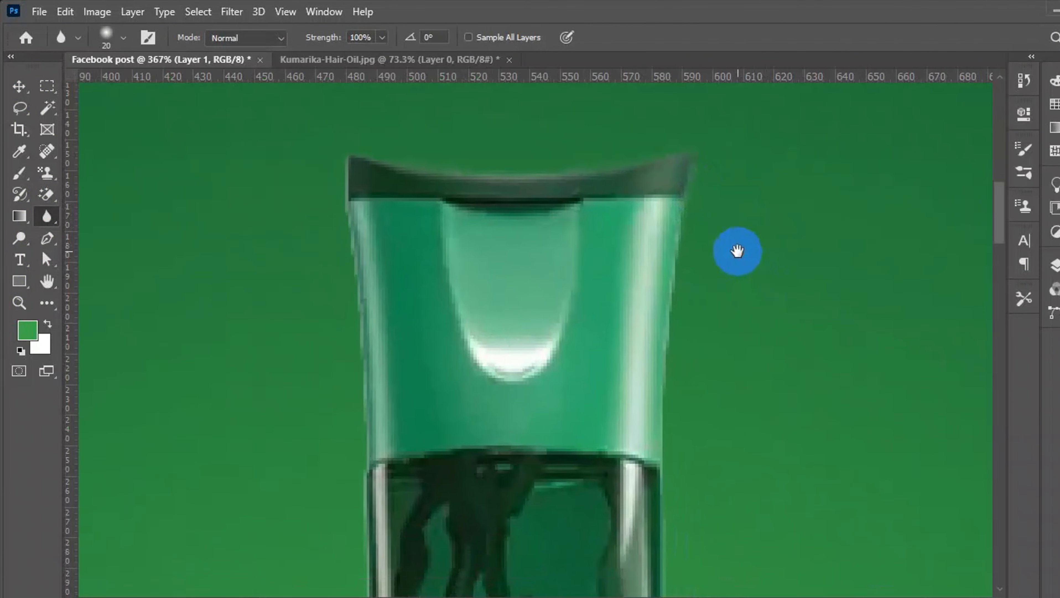
pyautogui.moveTo(698, 209); pyautogui.dragTo(684, 273)
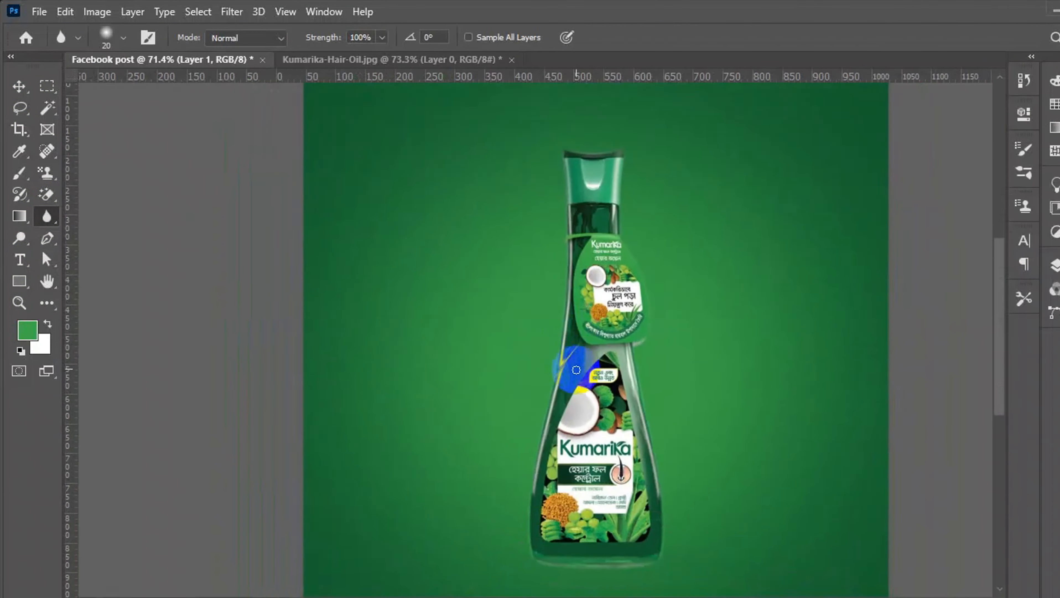
pyautogui.scroll(-3, 576, 369)
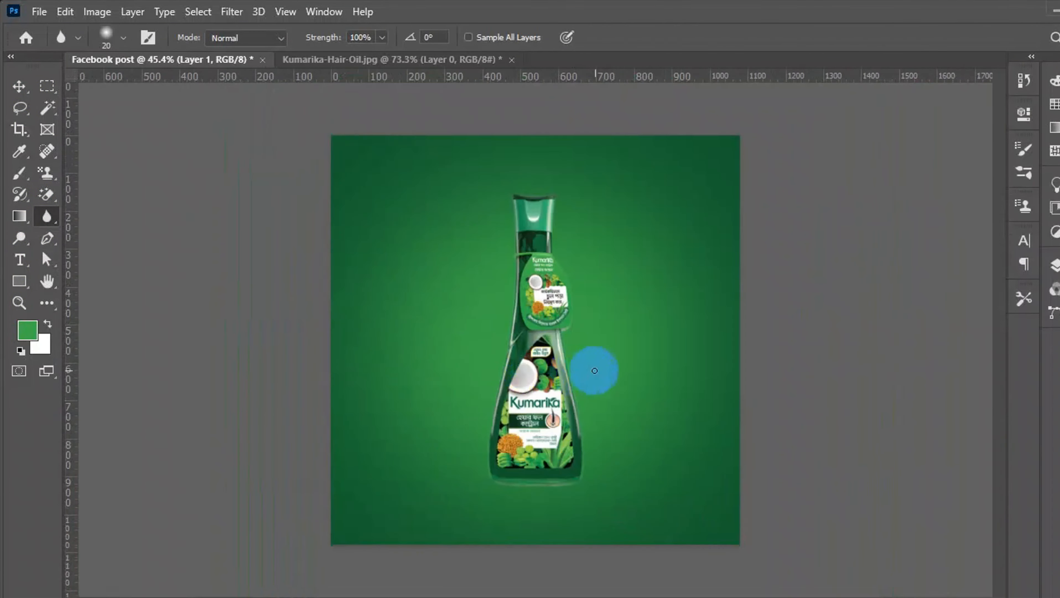
pyautogui.scroll(1, 591, 367)
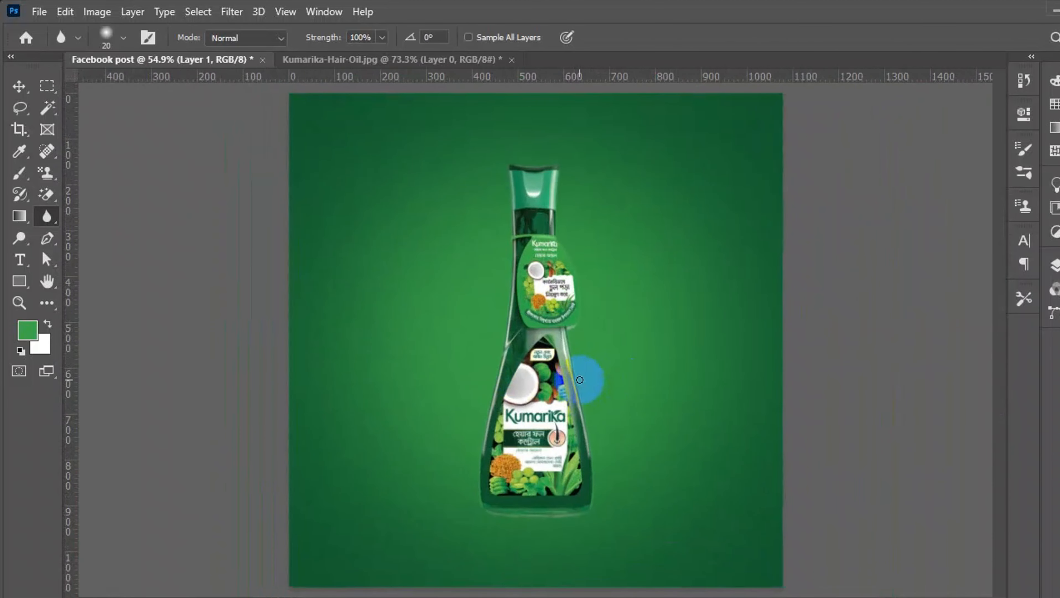
# Duplicate the bottle's layer.
pyautogui.click(19, 86)
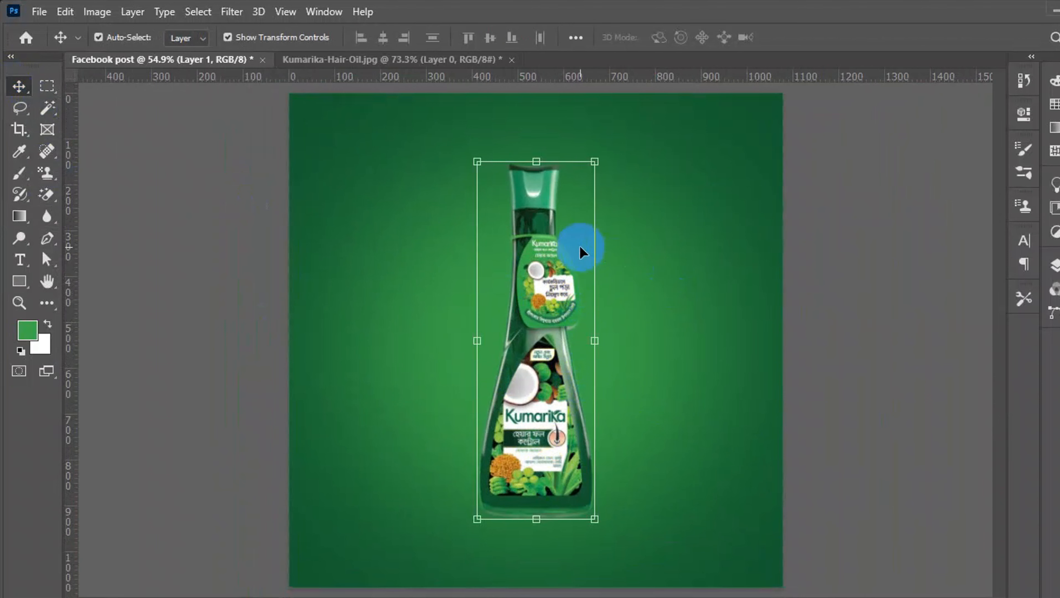
pyautogui.click(1053, 266)
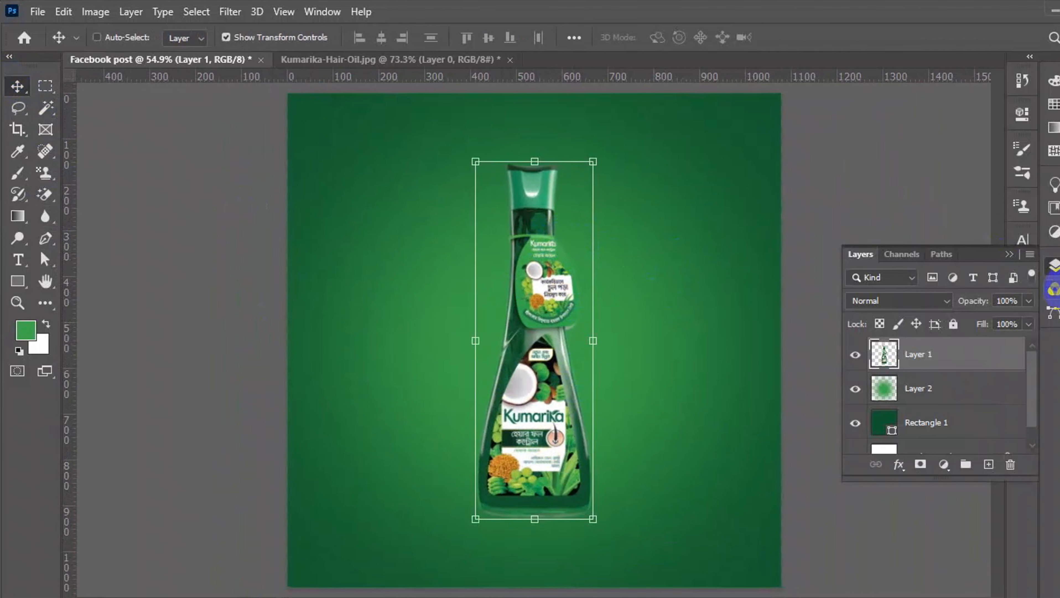
pyautogui.hotkey('ctrl', 'j')
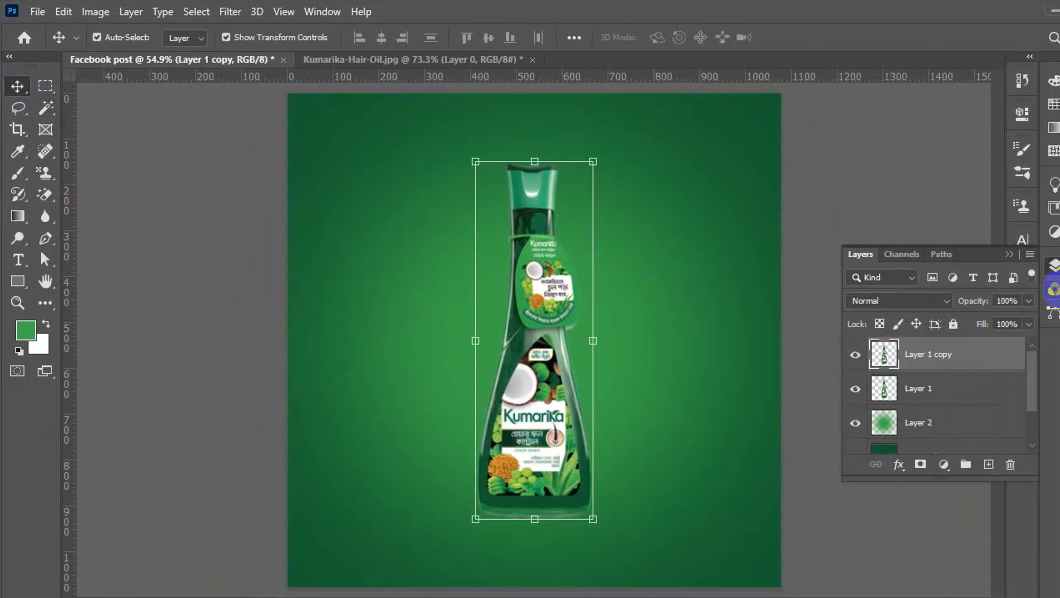
# Flip the duplicated bottle layer vertically and apply the transform.
pyautogui.click(595, 269)
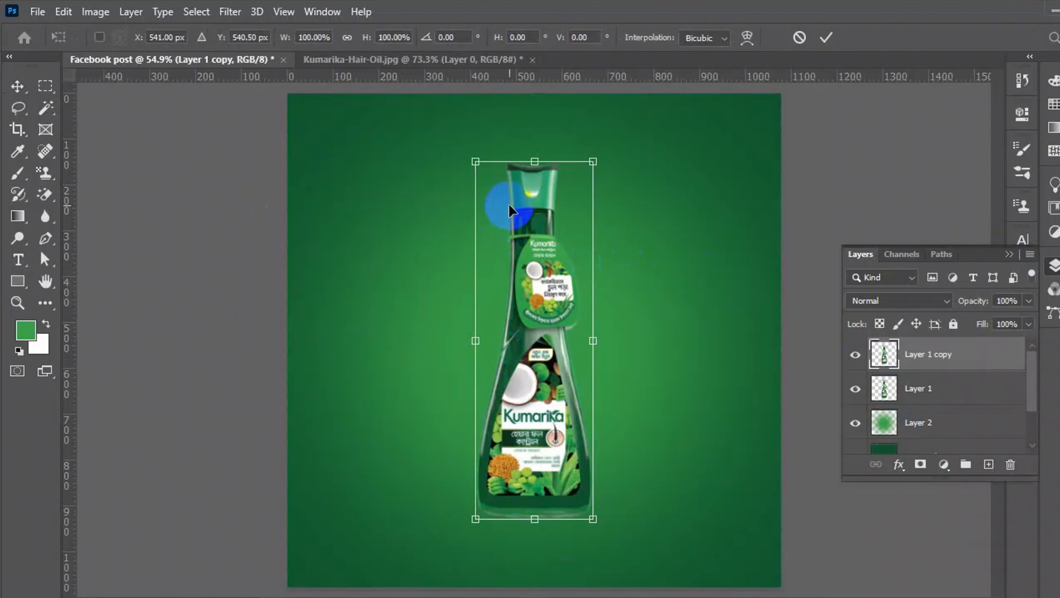
pyautogui.rightClick(523, 205)
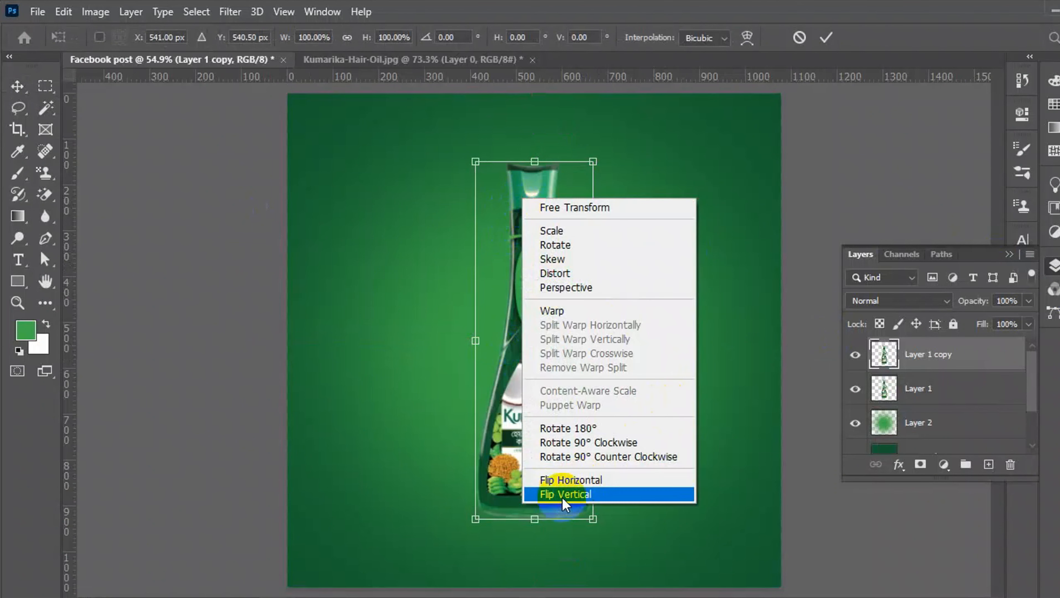
pyautogui.click(577, 494)
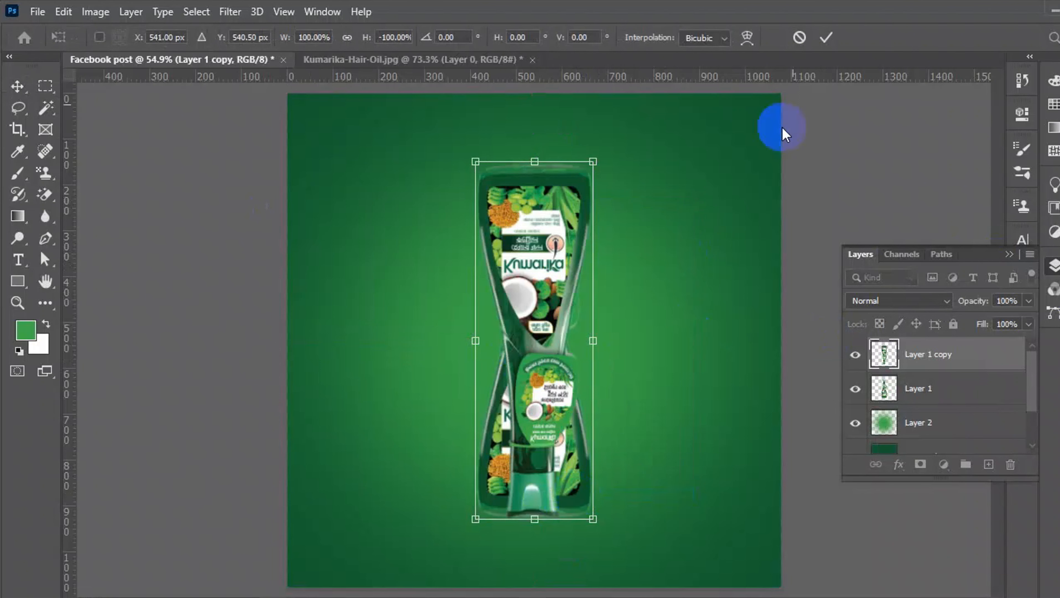
pyautogui.click(827, 39)
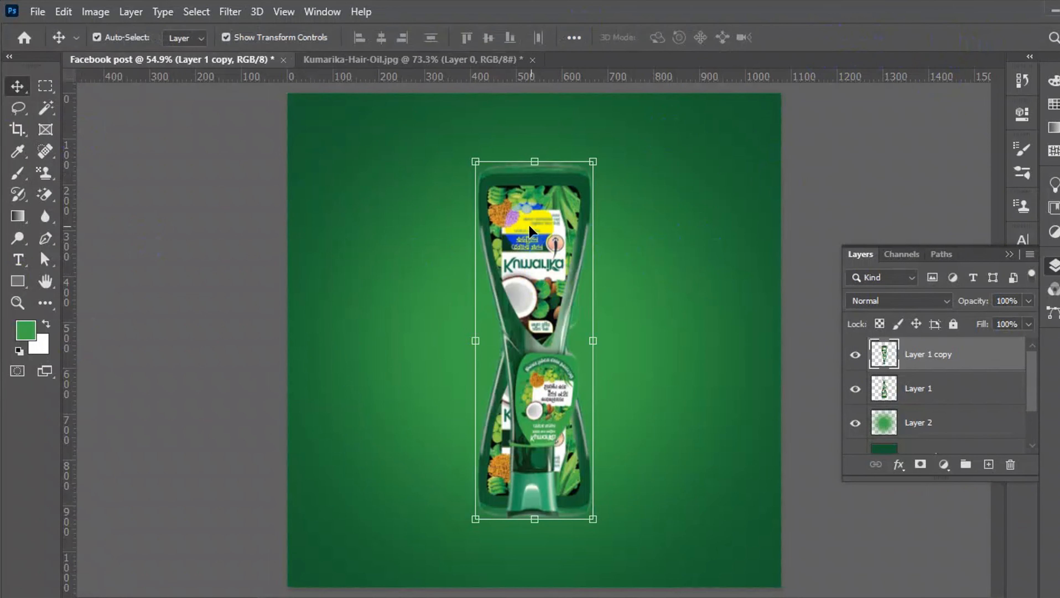
# Move the flipped bottle copy directly beneath the upright bottle, centred with it so their bases meet.
pyautogui.moveTo(540, 215); pyautogui.dragTo(550, 481)
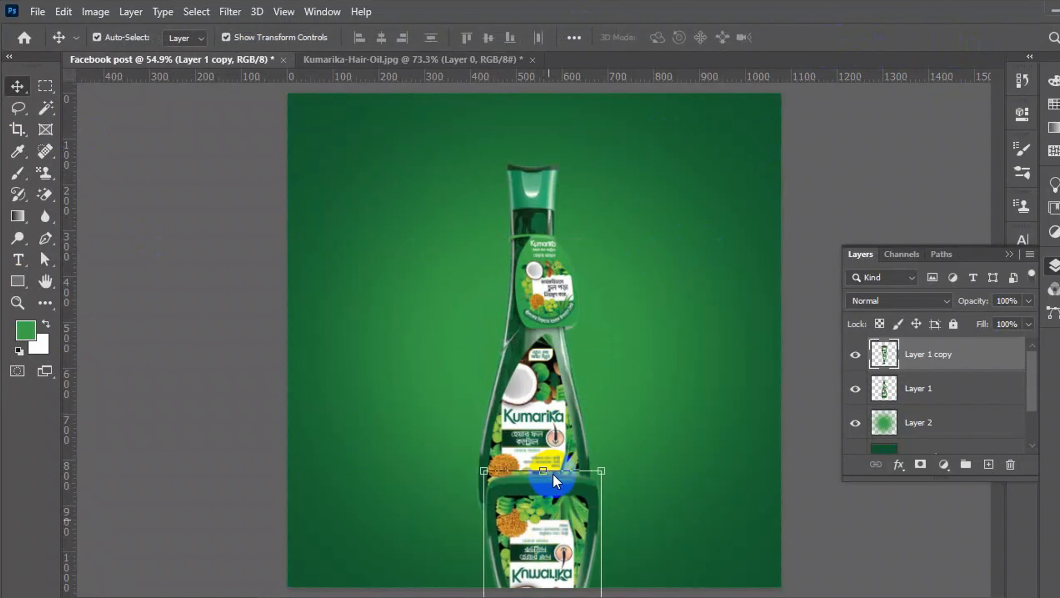
pyautogui.scroll(2, 562, 485)
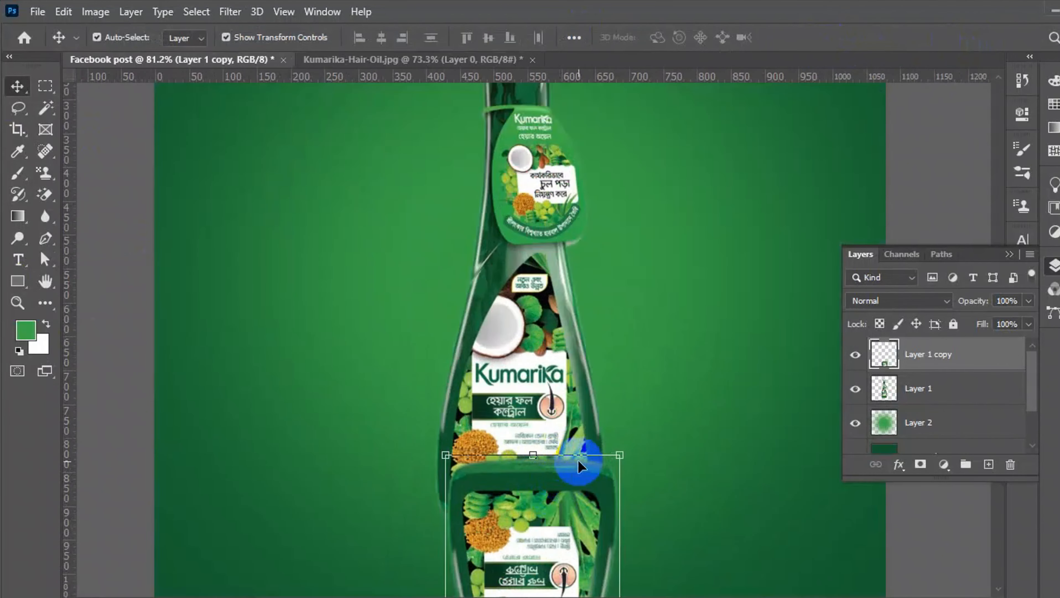
pyautogui.moveTo(578, 460); pyautogui.dragTo(537, 488)
pyautogui.scroll(3, 549, 548)
pyautogui.scroll(3, 548, 549)
pyautogui.scroll(-4, 519, 486)
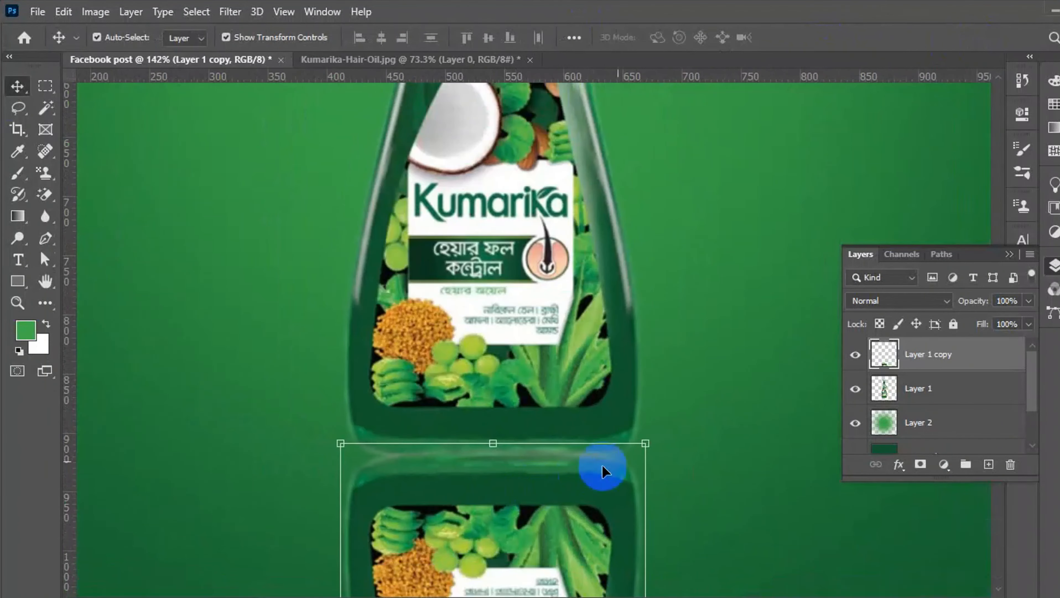
pyautogui.scroll(2, 629, 461)
pyautogui.scroll(-6, 628, 457)
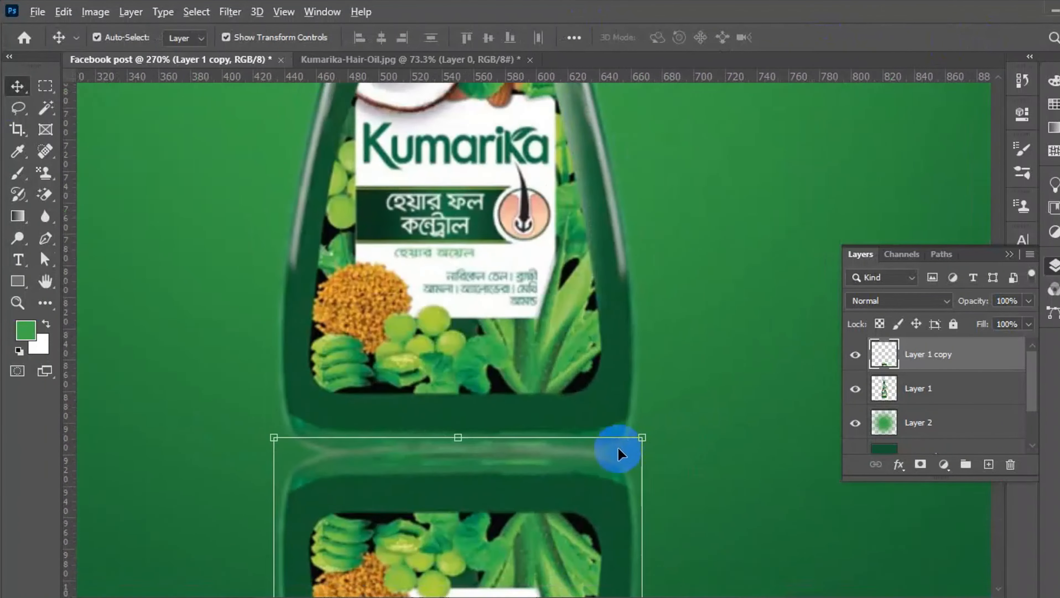
pyautogui.scroll(3, 544, 486)
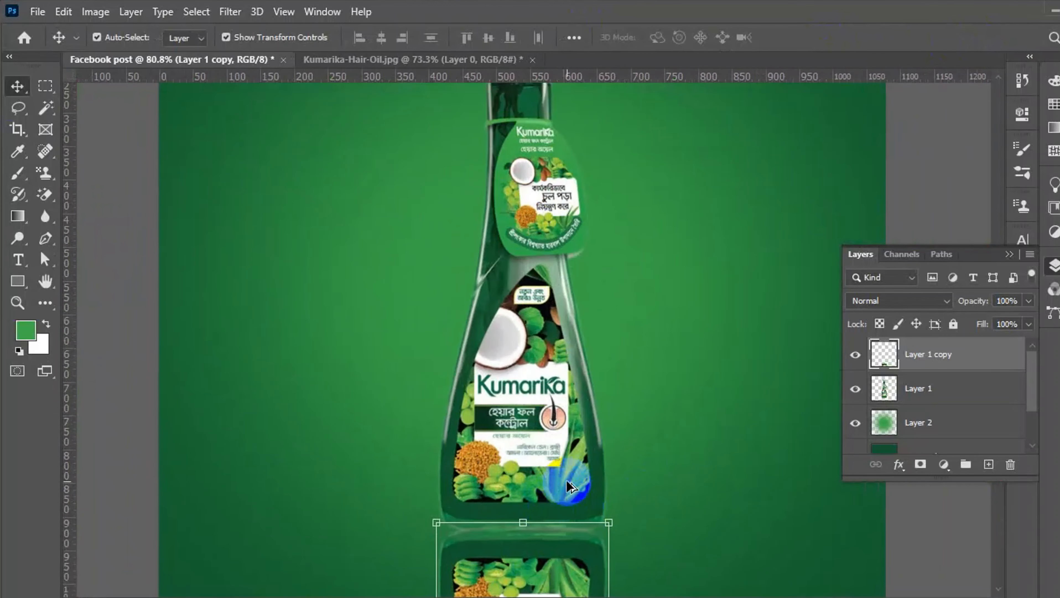
# Start a Warp transform on the flipped copy and raise both of its upper corners over the bottle's base.
pyautogui.hotkey('ctrl', 't')
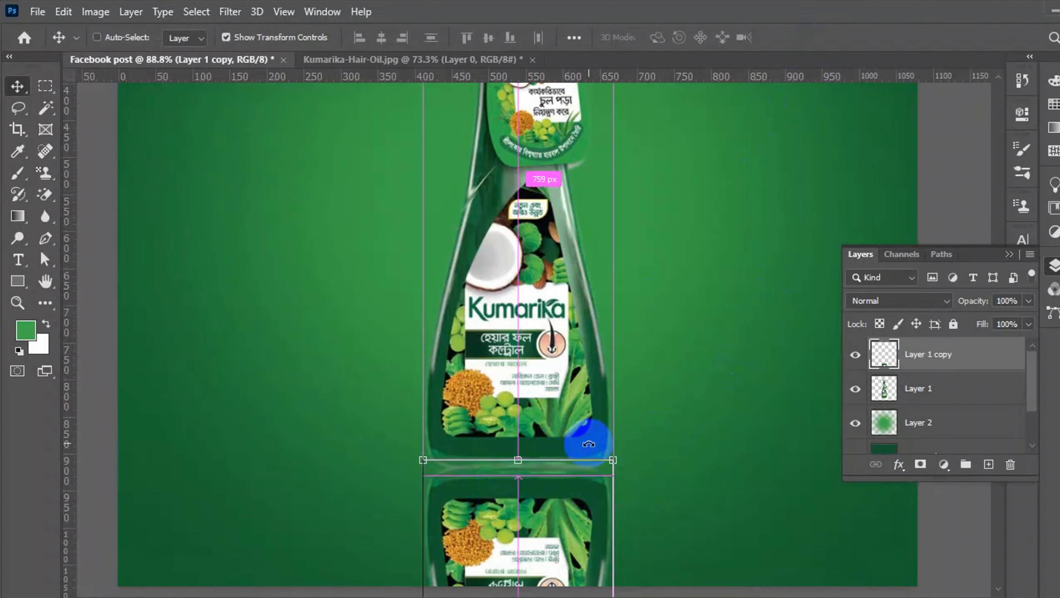
pyautogui.hotkey('ctrl', 't')
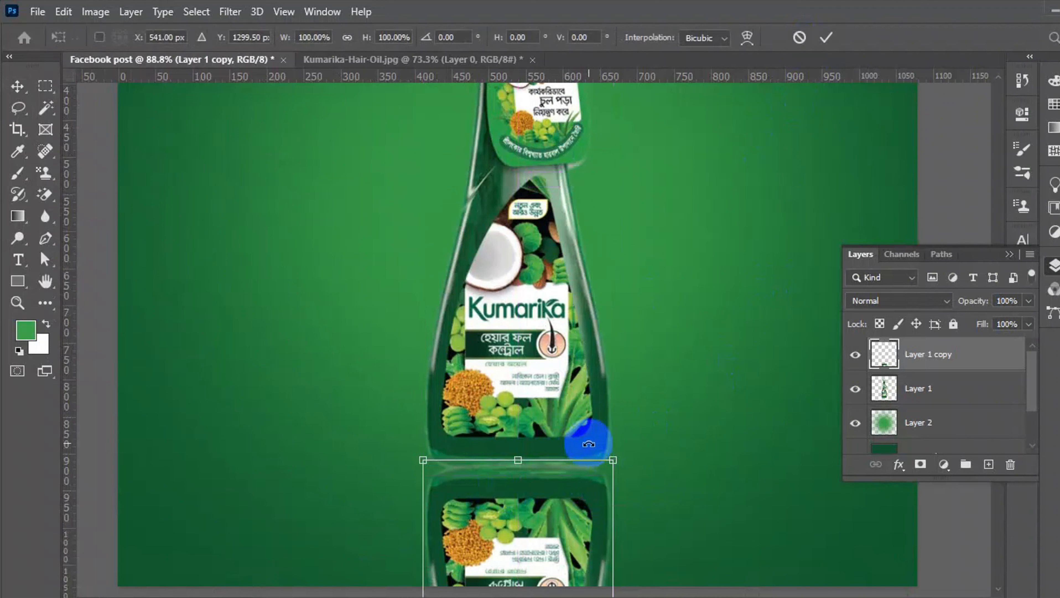
pyautogui.rightClick(545, 502)
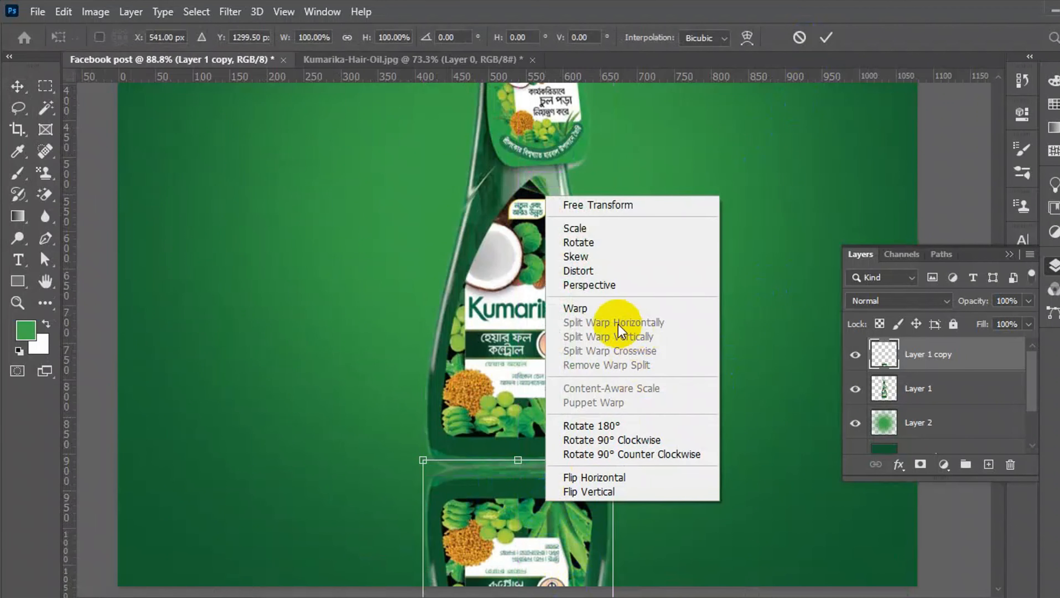
pyautogui.click(594, 310)
pyautogui.scroll(-3, 605, 431)
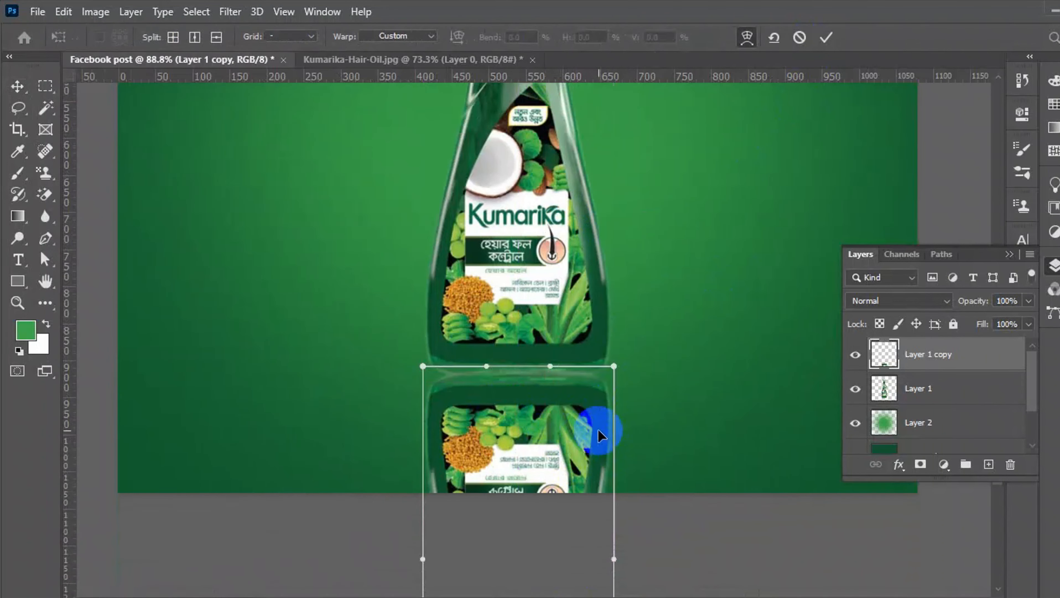
pyautogui.scroll(5, 598, 430)
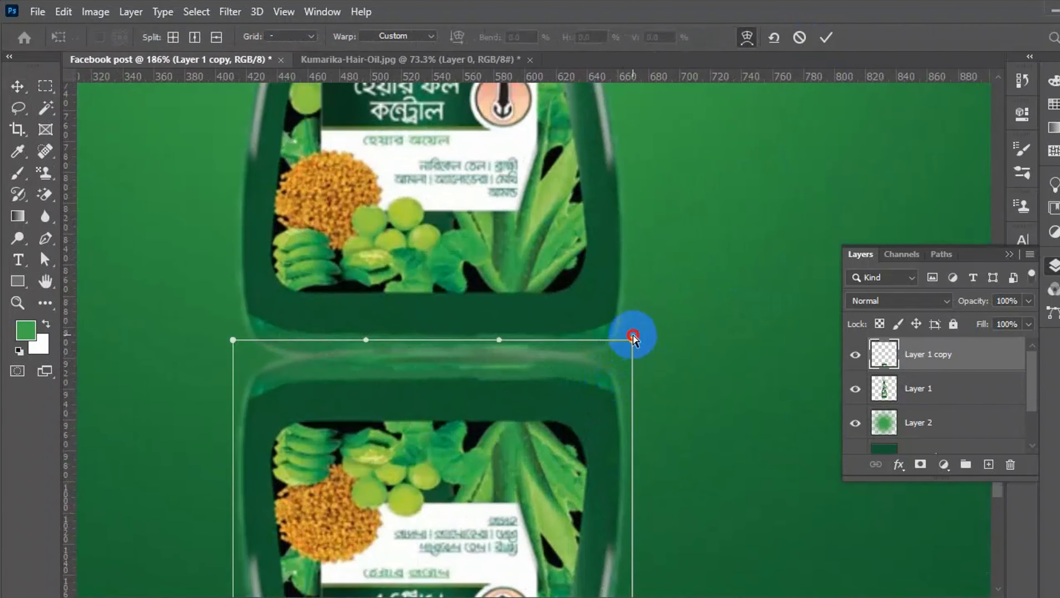
pyautogui.moveTo(635, 339); pyautogui.dragTo(629, 321)
pyautogui.moveTo(232, 340); pyautogui.dragTo(229, 303)
pyautogui.moveTo(630, 321); pyautogui.dragTo(629, 312)
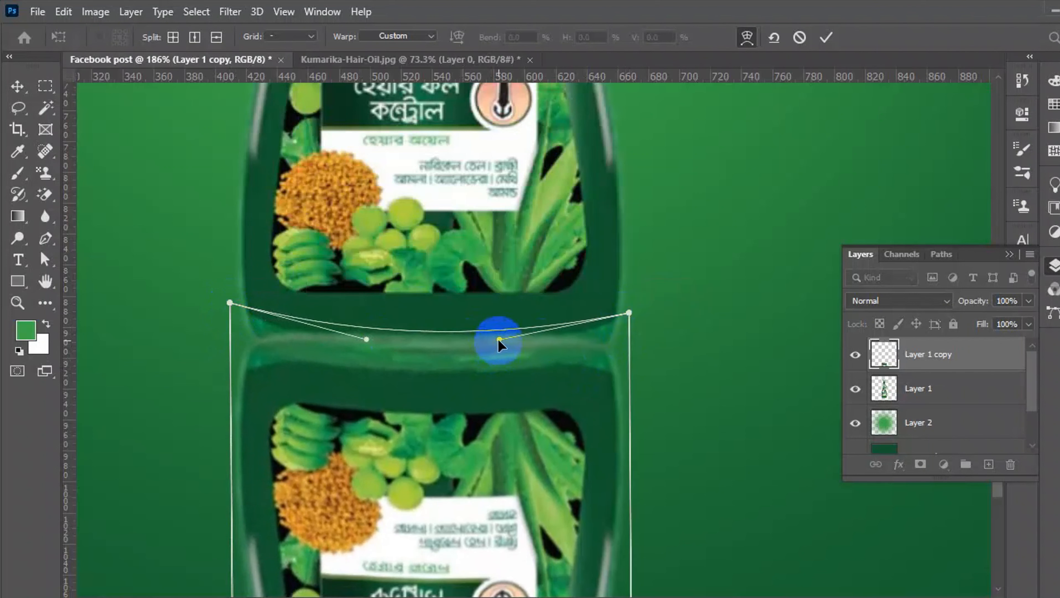
# Bow the middle of the warped copy's upper edge downward to follow the bottle's base, and apply the warp.
pyautogui.moveTo(499, 339); pyautogui.dragTo(507, 366)
pyautogui.moveTo(367, 339); pyautogui.dragTo(341, 370)
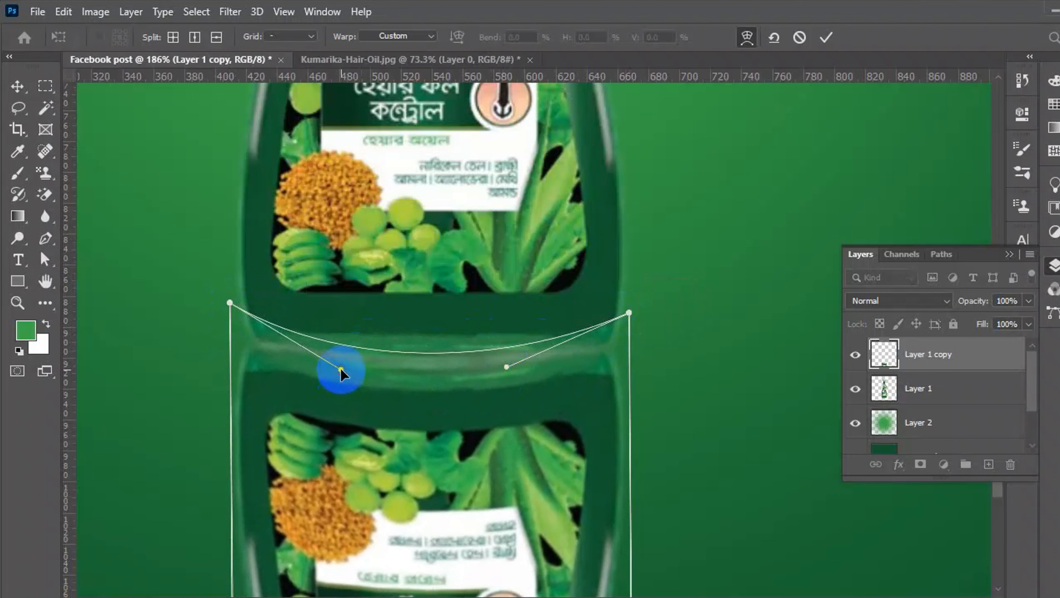
pyautogui.click(825, 52)
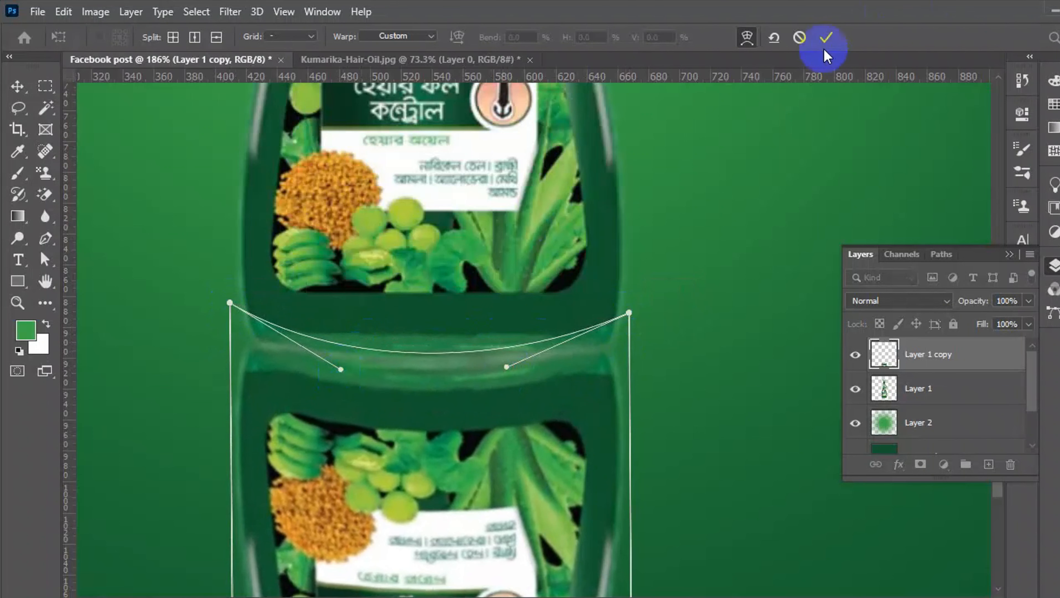
pyautogui.click(1009, 254)
pyautogui.scroll(-12, 527, 395)
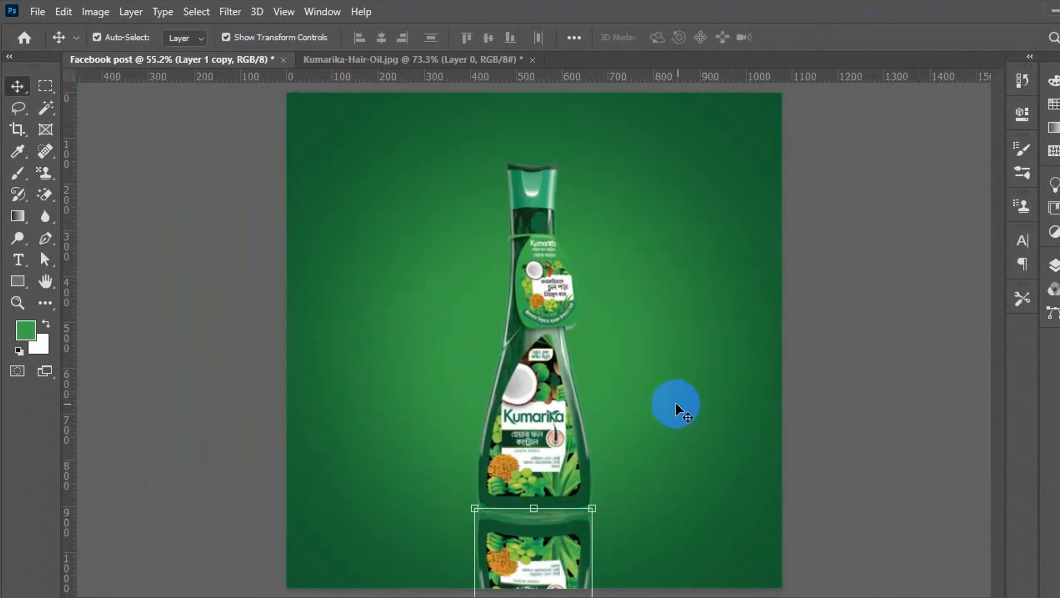
# Lower the opacity of the reflection layer and deselect it.
pyautogui.click(750, 416)
pyautogui.click(506, 561)
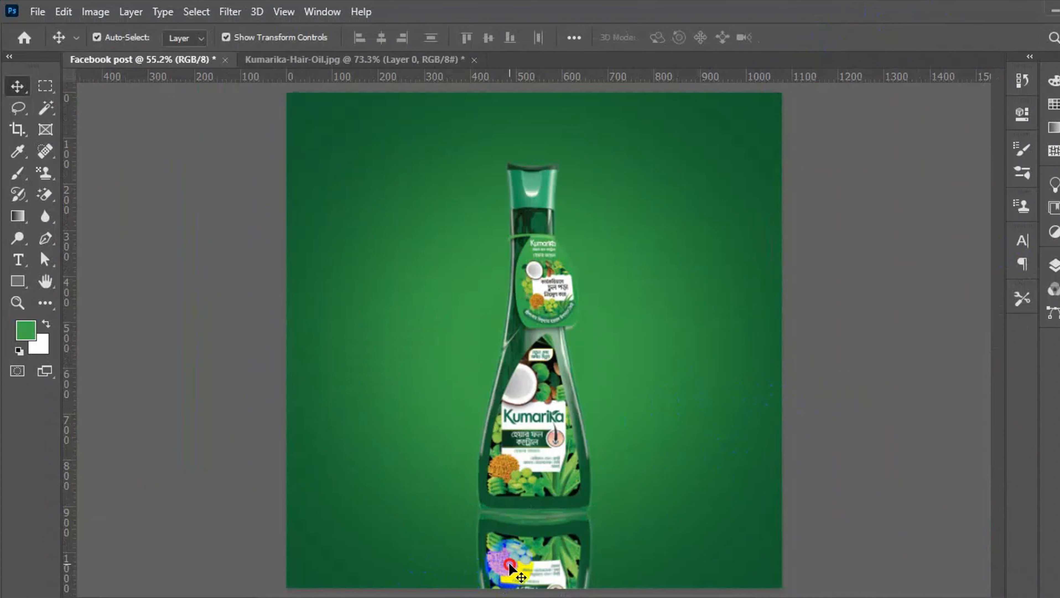
pyautogui.click(1054, 265)
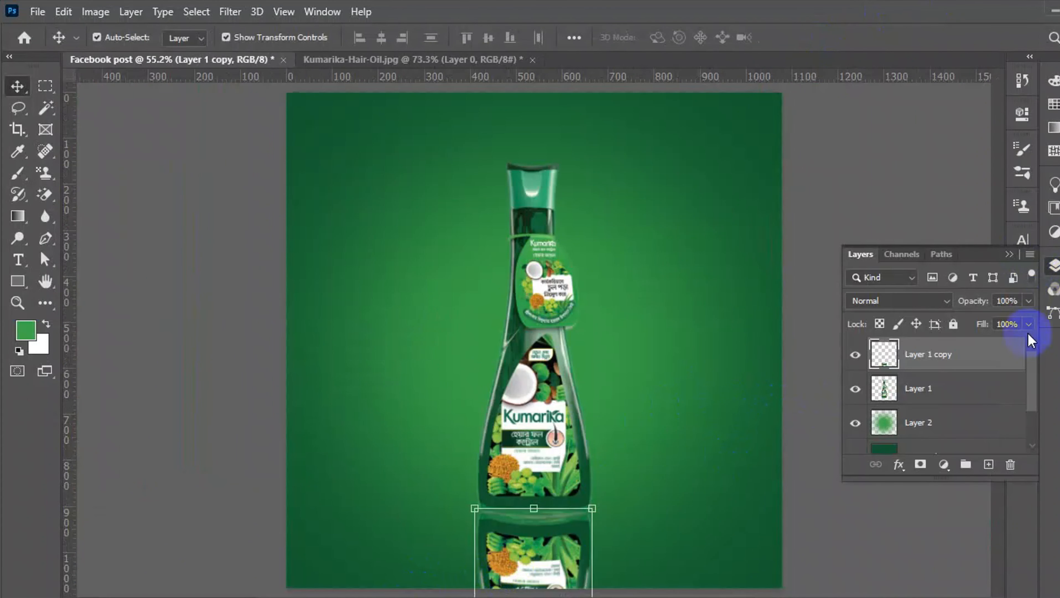
pyautogui.moveTo(1024, 316); pyautogui.dragTo(1004, 319)
pyautogui.click(1011, 255)
pyautogui.click(806, 301)
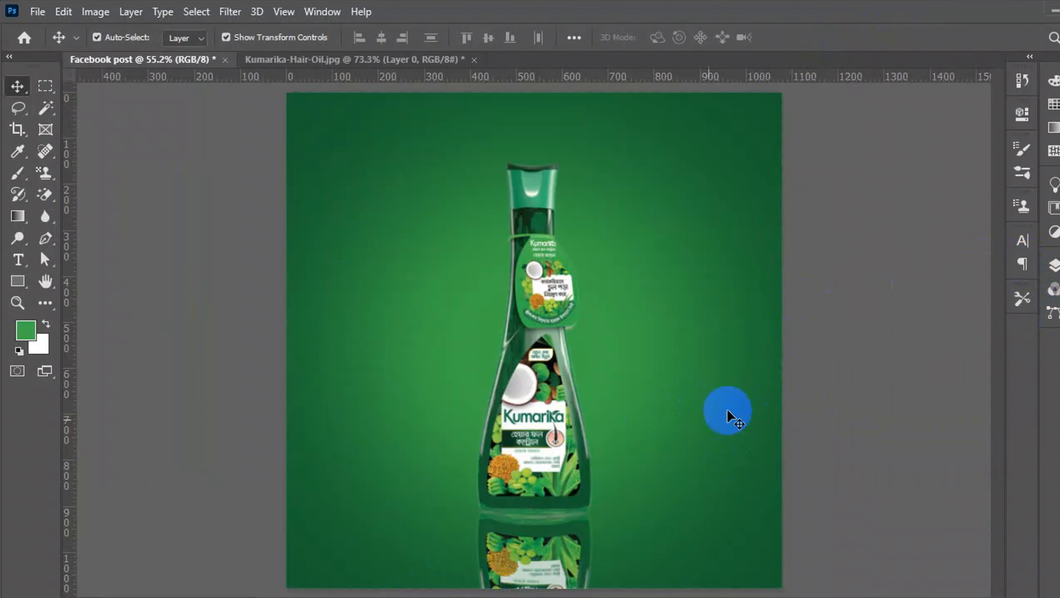
# Select the reflection layer and set up the Eraser tool with 70% opacity and 61% flow.
pyautogui.scroll(2, 544, 491)
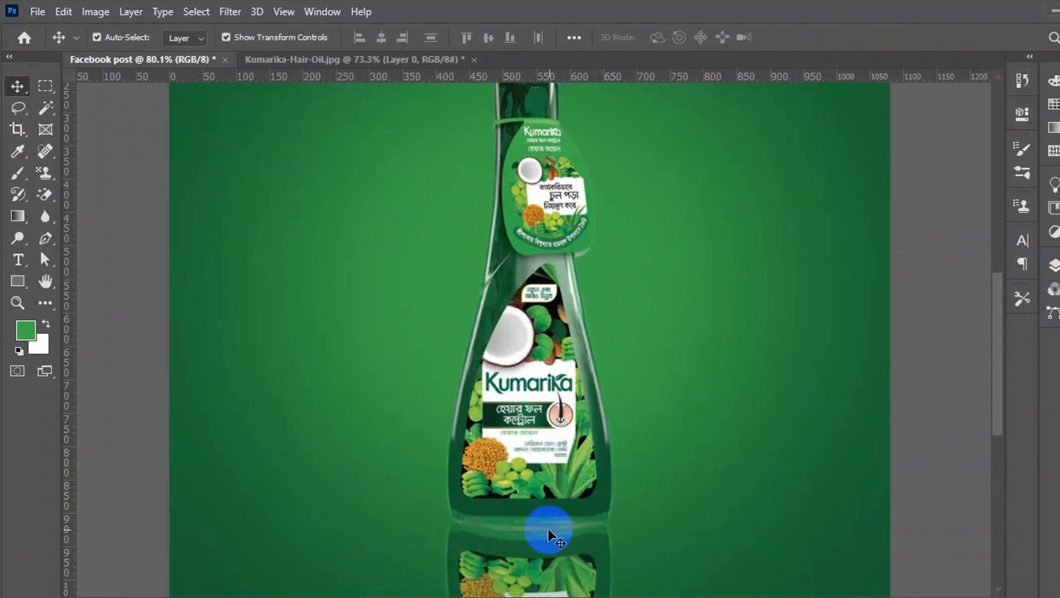
pyautogui.scroll(-4, 548, 528)
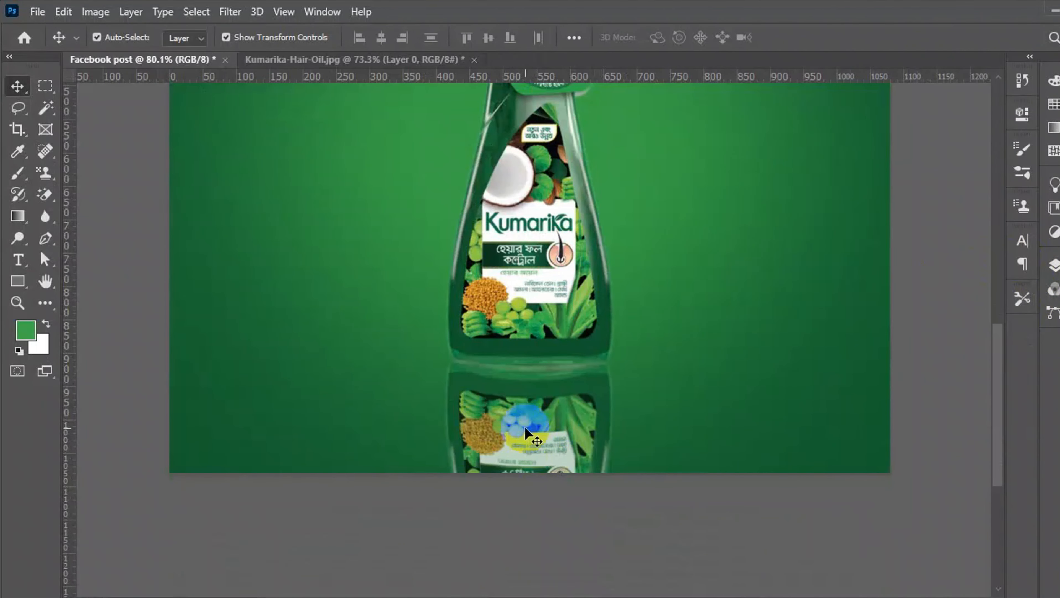
pyautogui.click(532, 437)
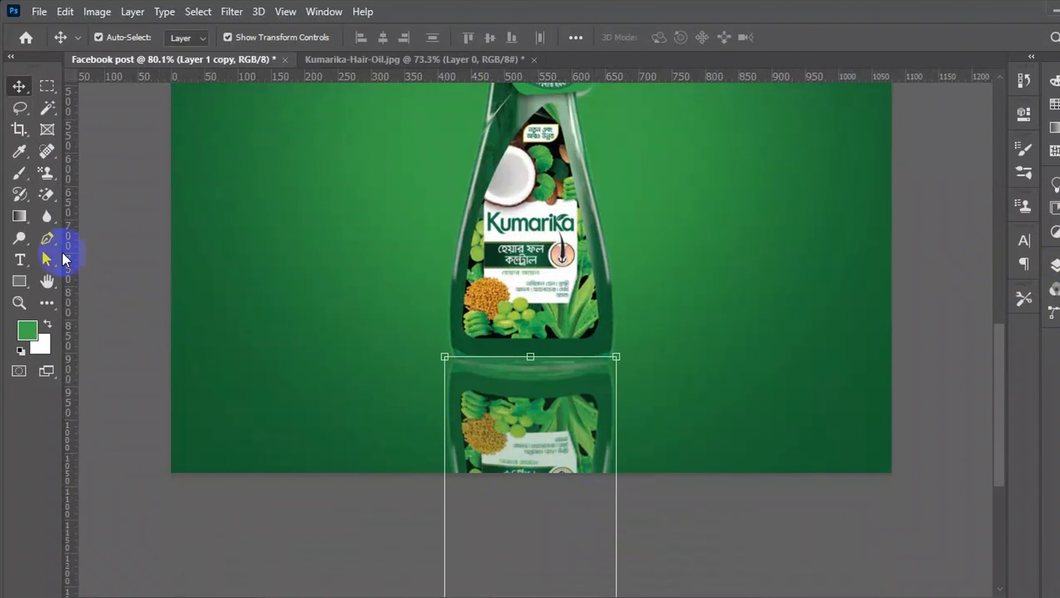
pyautogui.click(47, 194)
pyautogui.click(86, 192)
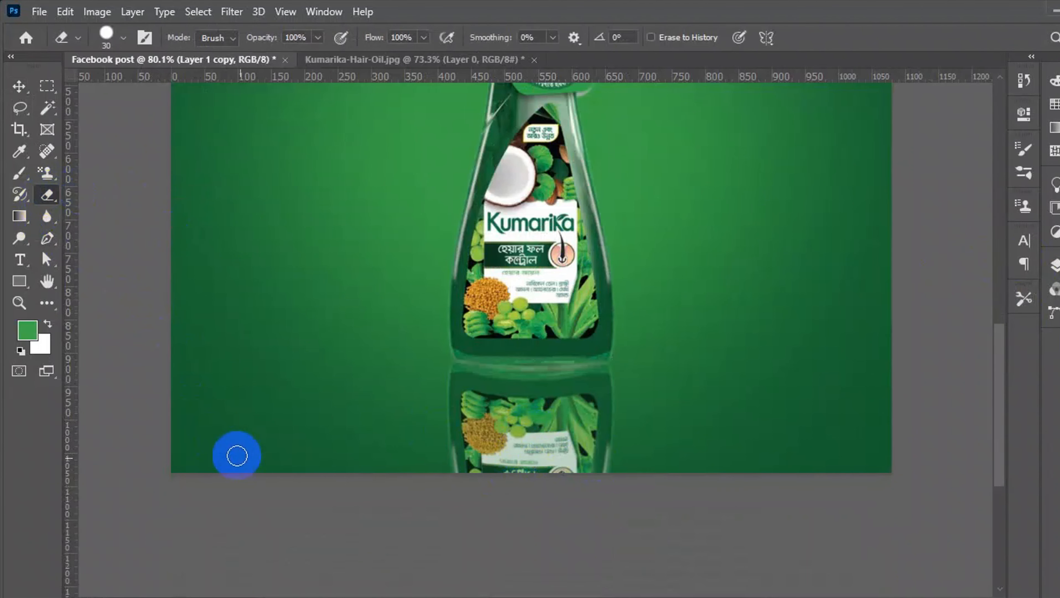
pyautogui.click(318, 38)
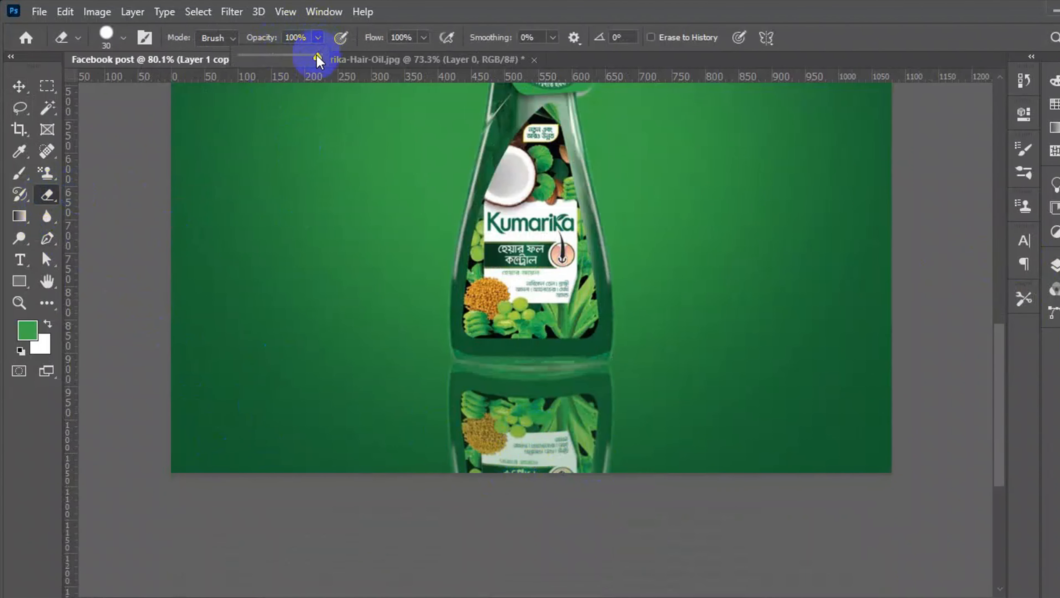
pyautogui.click(412, 41)
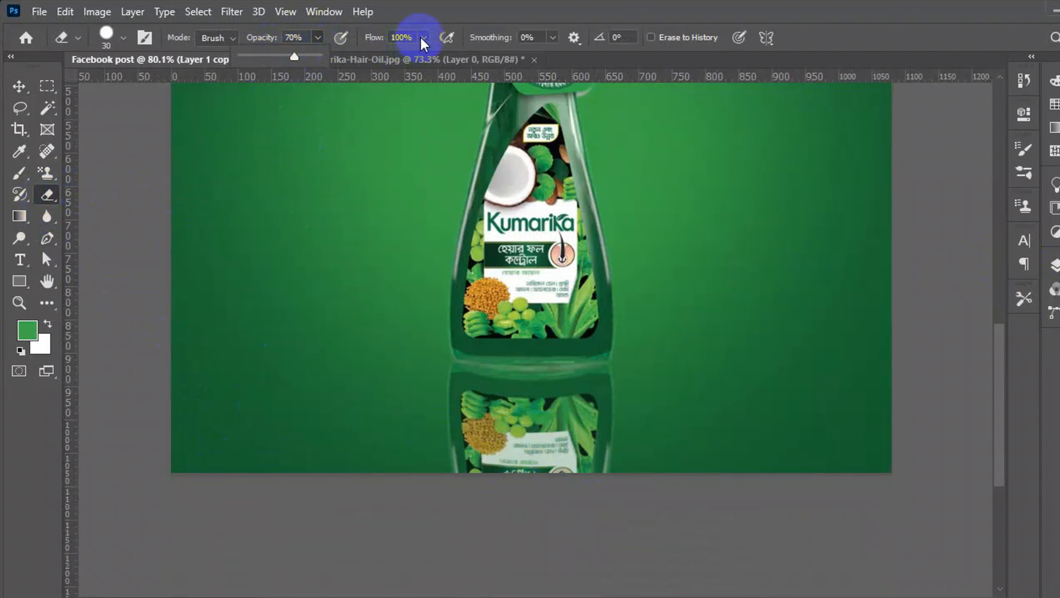
pyautogui.click(421, 39)
pyautogui.moveTo(414, 56); pyautogui.dragTo(393, 55)
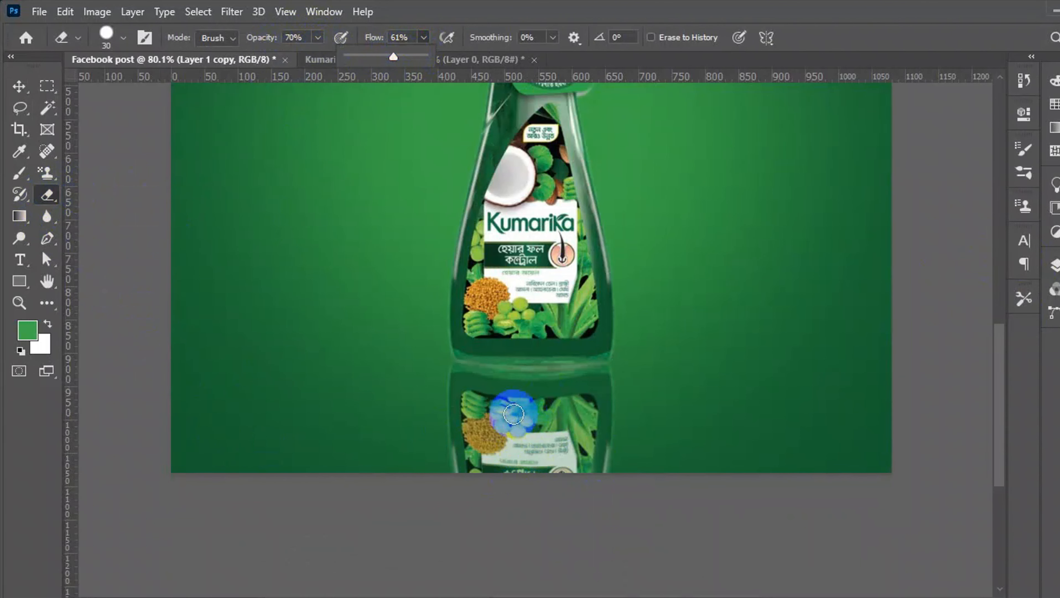
# Try erasing the lower part of the reflection, enlarge the Eraser to 50 px, and undo the strokes.
pyautogui.click(460, 477)
pyautogui.moveTo(460, 477)
pyautogui.mouseDown()
pyautogui.moveTo(468, 434)
pyautogui.moveTo(491, 497)
pyautogui.moveTo(468, 432)
pyautogui.moveTo(489, 495)
pyautogui.moveTo(517, 496)
pyautogui.moveTo(513, 440)
pyautogui.moveTo(547, 506)
pyautogui.mouseUp()
pyautogui.press(']')
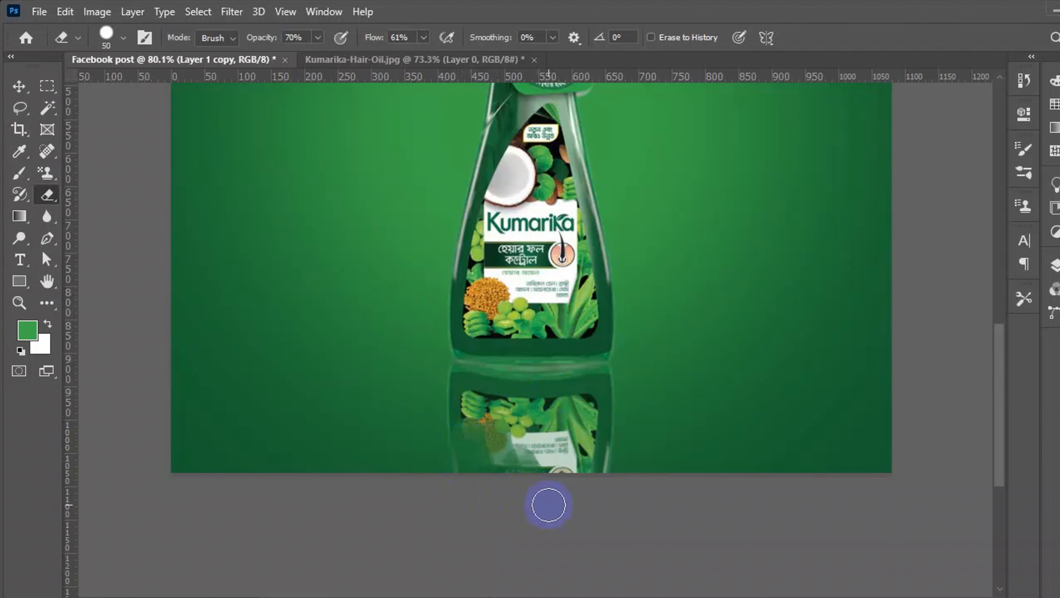
pyautogui.hotkey('ctrl', 'z')
pyautogui.hotkey('ctrl', 'z')
pyautogui.hotkey('ctrl', 'z')
pyautogui.hotkey('ctrl', 'z')
pyautogui.hotkey('ctrl', 'z')
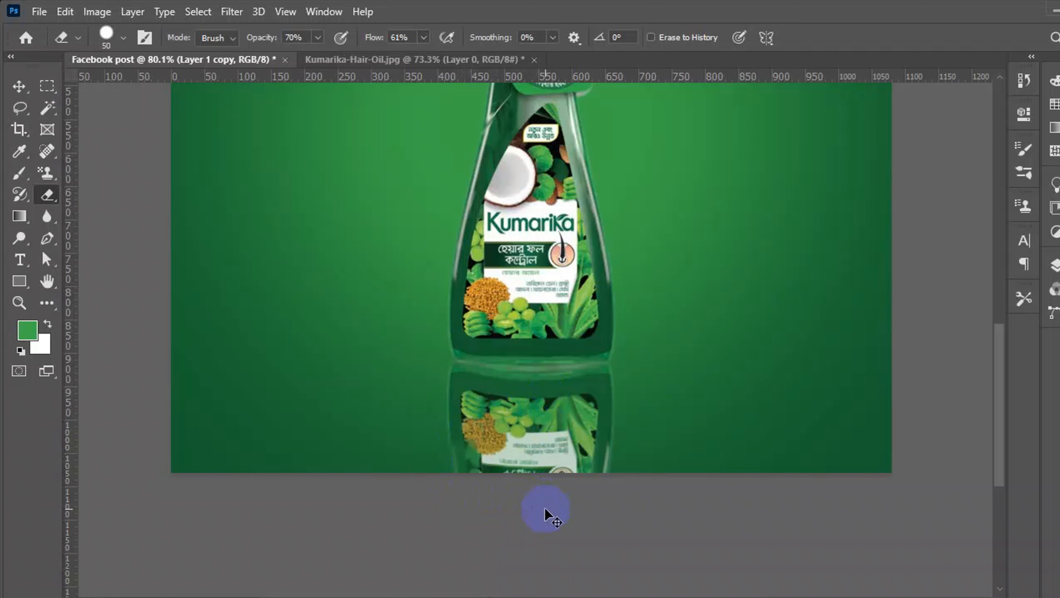
# Set the Eraser to 74% opacity and 71% flow and try erasing the reflection's lower left part.
pyautogui.click(315, 40)
pyautogui.moveTo(312, 41); pyautogui.dragTo(317, 41)
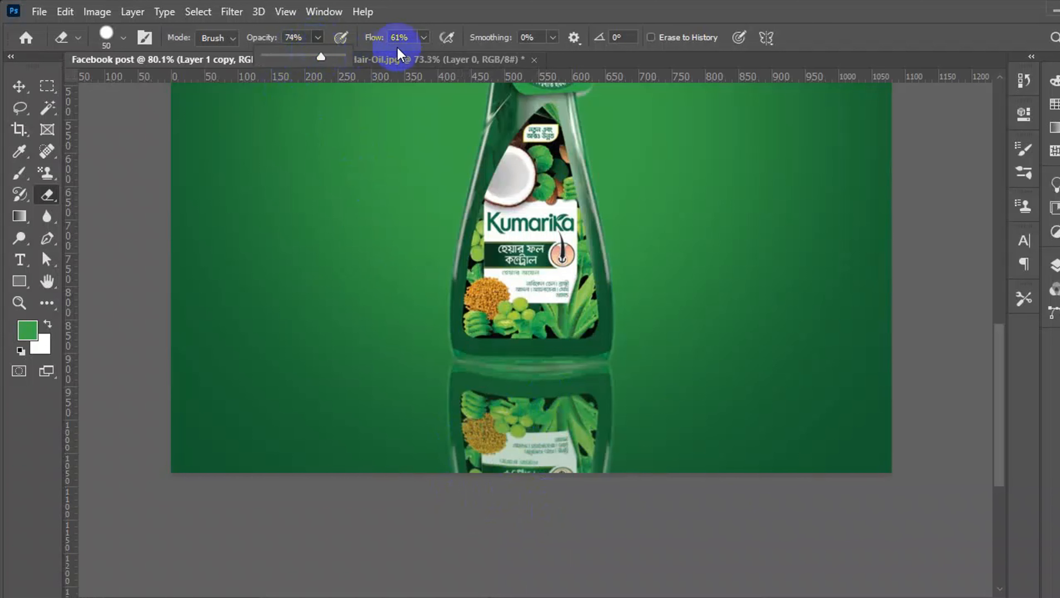
pyautogui.click(424, 38)
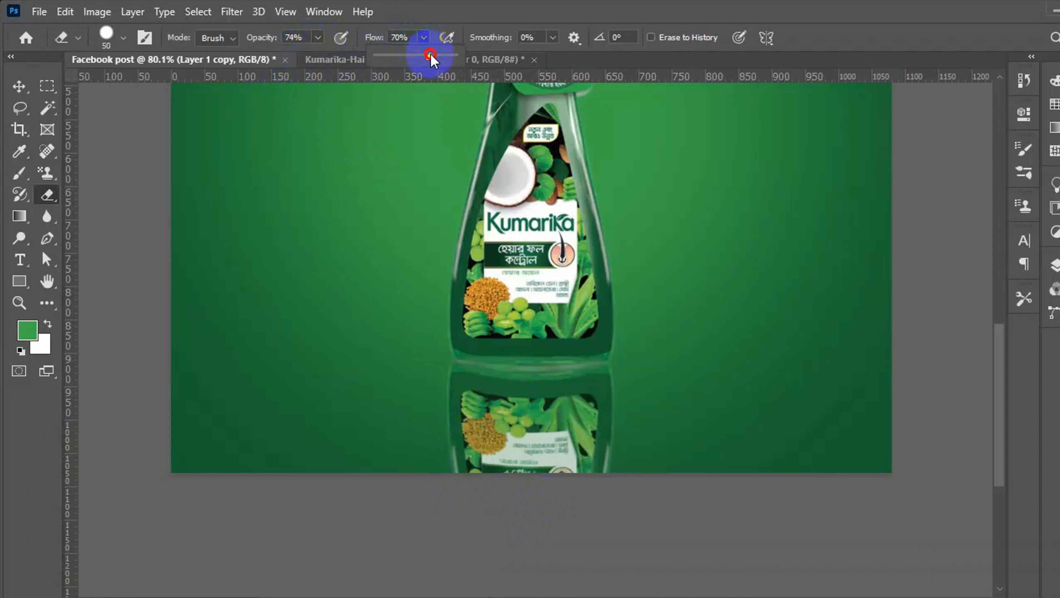
pyautogui.moveTo(431, 59); pyautogui.dragTo(432, 58)
pyautogui.moveTo(438, 407); pyautogui.dragTo(475, 499)
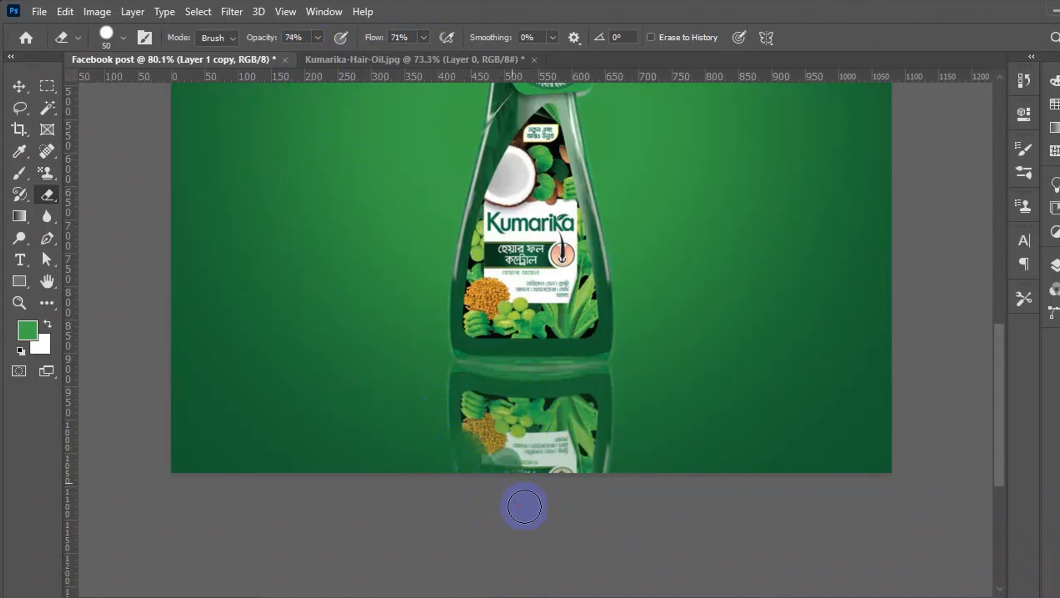
# Undo the last erasing and fade the lower part of the reflection with a 90 px Eraser at 52% opacity and 37% flow.
pyautogui.hotkey('ctrl', 'z')
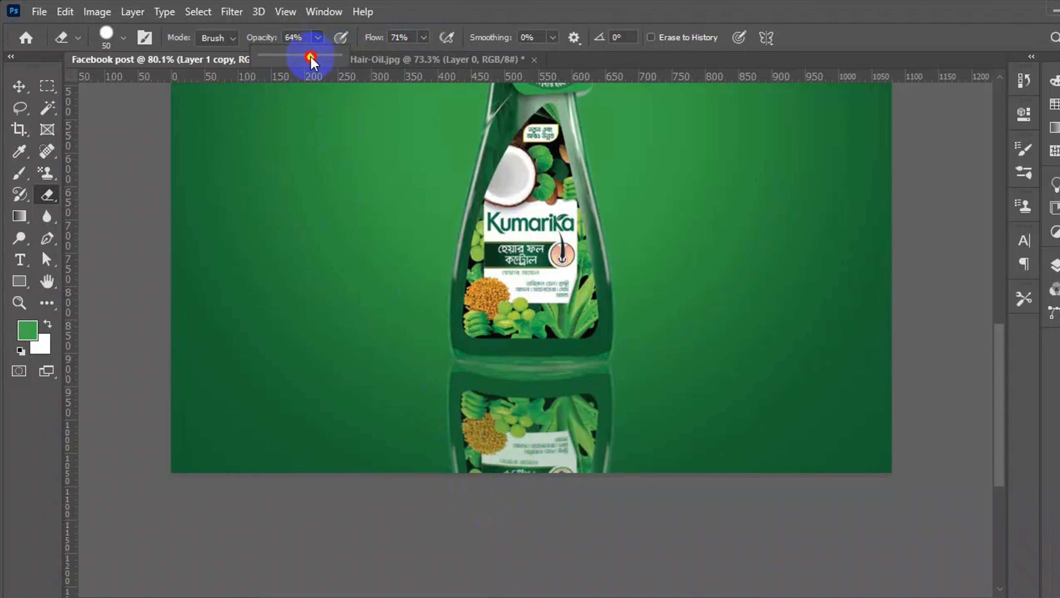
pyautogui.click(423, 37)
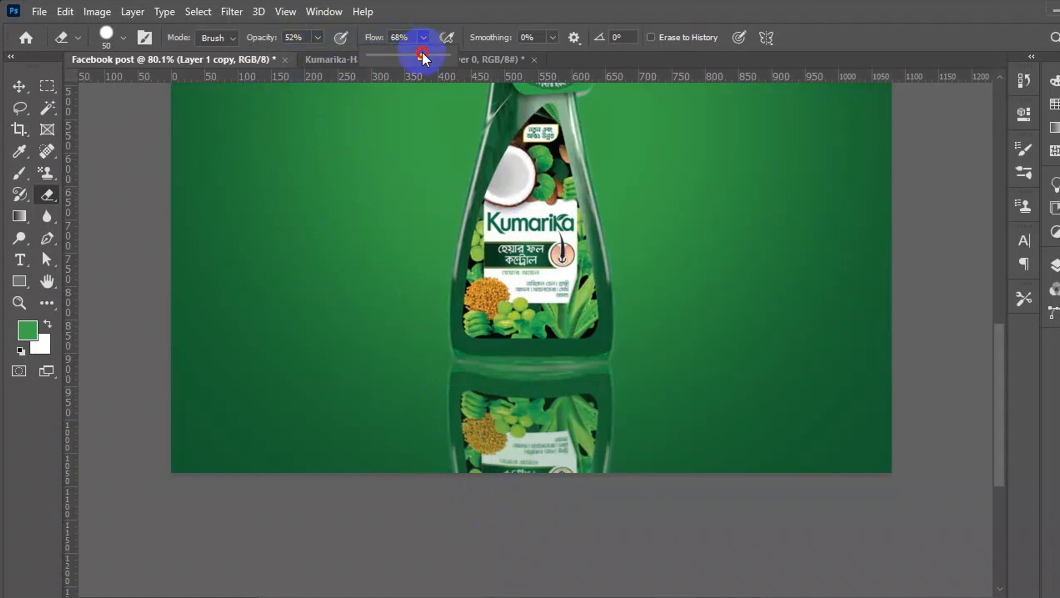
pyautogui.moveTo(422, 54); pyautogui.dragTo(399, 54)
pyautogui.moveTo(491, 436)
pyautogui.mouseDown()
pyautogui.moveTo(465, 503)
pyautogui.moveTo(461, 474)
pyautogui.moveTo(486, 519)
pyautogui.moveTo(485, 465)
pyautogui.moveTo(499, 449)
pyautogui.moveTo(498, 530)
pyautogui.moveTo(489, 499)
pyautogui.moveTo(512, 456)
pyautogui.moveTo(519, 478)
pyautogui.moveTo(535, 439)
pyautogui.moveTo(557, 525)
pyautogui.moveTo(570, 438)
pyautogui.moveTo(592, 470)
pyautogui.moveTo(595, 449)
pyautogui.moveTo(587, 539)
pyautogui.moveTo(567, 514)
pyautogui.moveTo(553, 432)
pyautogui.moveTo(550, 579)
pyautogui.moveTo(606, 447)
pyautogui.moveTo(604, 571)
pyautogui.moveTo(543, 440)
pyautogui.moveTo(505, 570)
pyautogui.moveTo(491, 491)
pyautogui.moveTo(468, 488)
pyautogui.moveTo(439, 569)
pyautogui.moveTo(473, 487)
pyautogui.moveTo(501, 469)
pyautogui.moveTo(531, 464)
pyautogui.moveTo(578, 482)
pyautogui.moveTo(592, 471)
pyautogui.moveTo(615, 488)
pyautogui.moveTo(606, 503)
pyautogui.moveTo(554, 474)
pyautogui.moveTo(472, 454)
pyautogui.moveTo(476, 540)
pyautogui.moveTo(483, 401)
pyautogui.moveTo(469, 387)
pyautogui.moveTo(461, 507)
pyautogui.moveTo(503, 397)
pyautogui.moveTo(516, 513)
pyautogui.moveTo(542, 390)
pyautogui.moveTo(572, 538)
pyautogui.moveTo(598, 390)
pyautogui.moveTo(507, 508)
pyautogui.moveTo(462, 470)
pyautogui.moveTo(578, 519)
pyautogui.moveTo(624, 476)
pyautogui.moveTo(624, 461)
pyautogui.moveTo(590, 545)
pyautogui.moveTo(458, 468)
pyautogui.moveTo(464, 518)
pyautogui.moveTo(616, 510)
pyautogui.moveTo(644, 457)
pyautogui.moveTo(577, 506)
pyautogui.mouseUp()
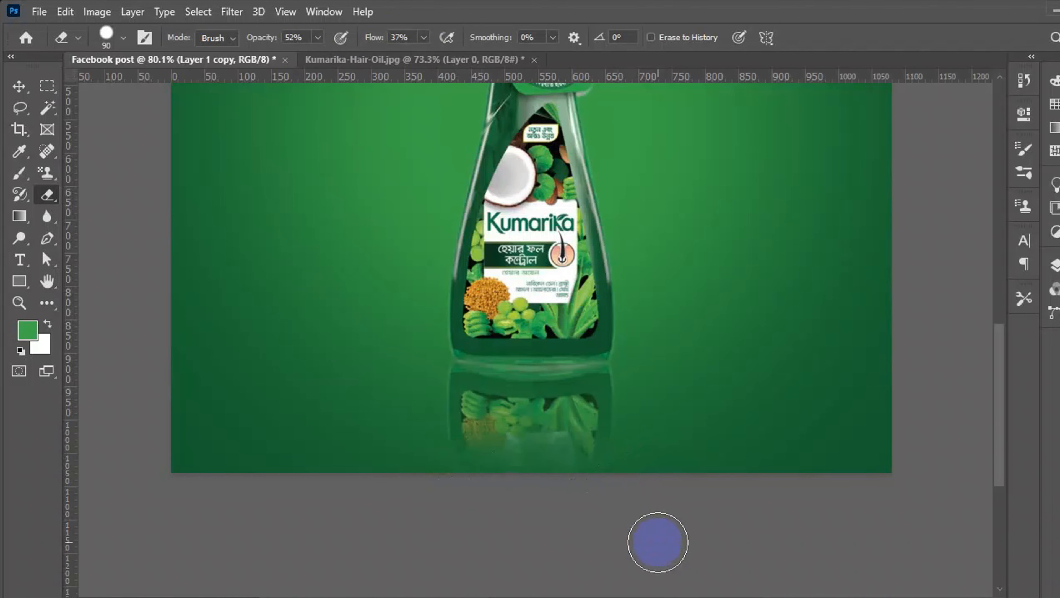
pyautogui.scroll(-4, 658, 538)
pyautogui.scroll(4, 659, 536)
pyautogui.scroll(-3, 660, 536)
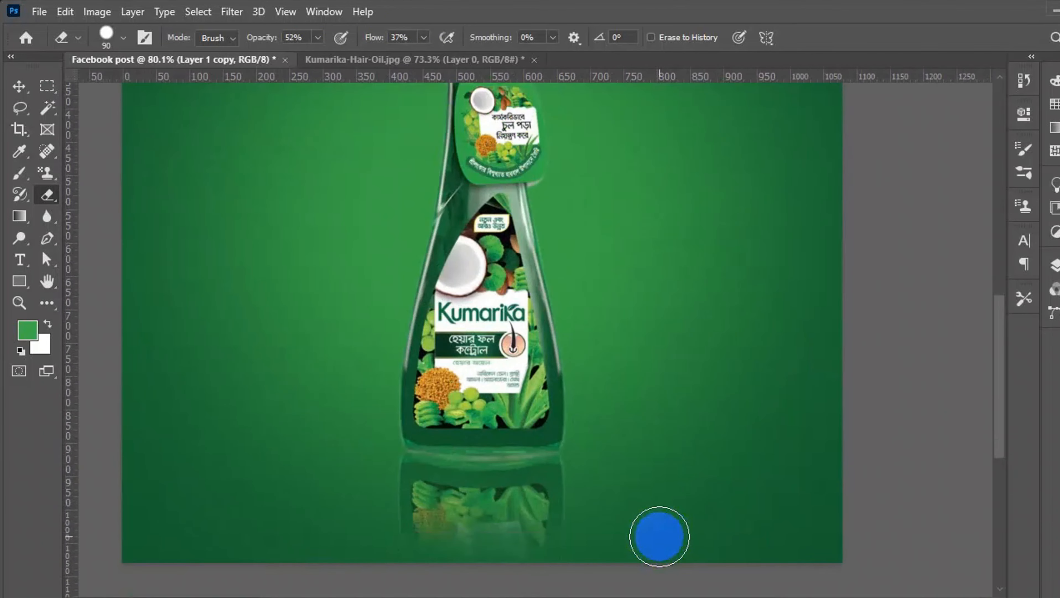
pyautogui.scroll(-3, 669, 523)
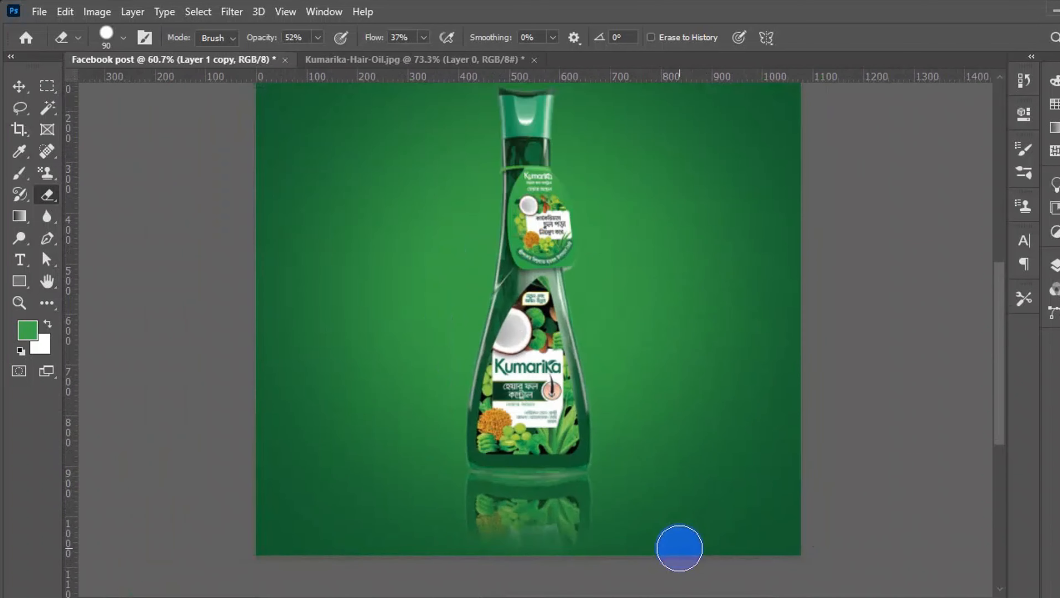
pyautogui.scroll(1, 671, 552)
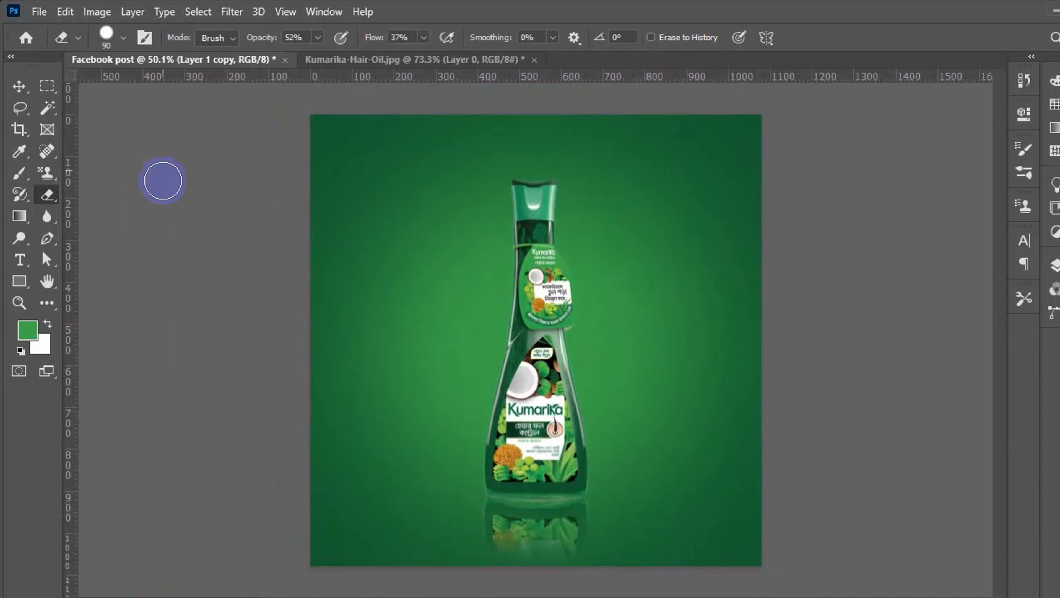
# Open the golden olive oil splash image on a black background from the Desktop folder.
pyautogui.click(38, 12)
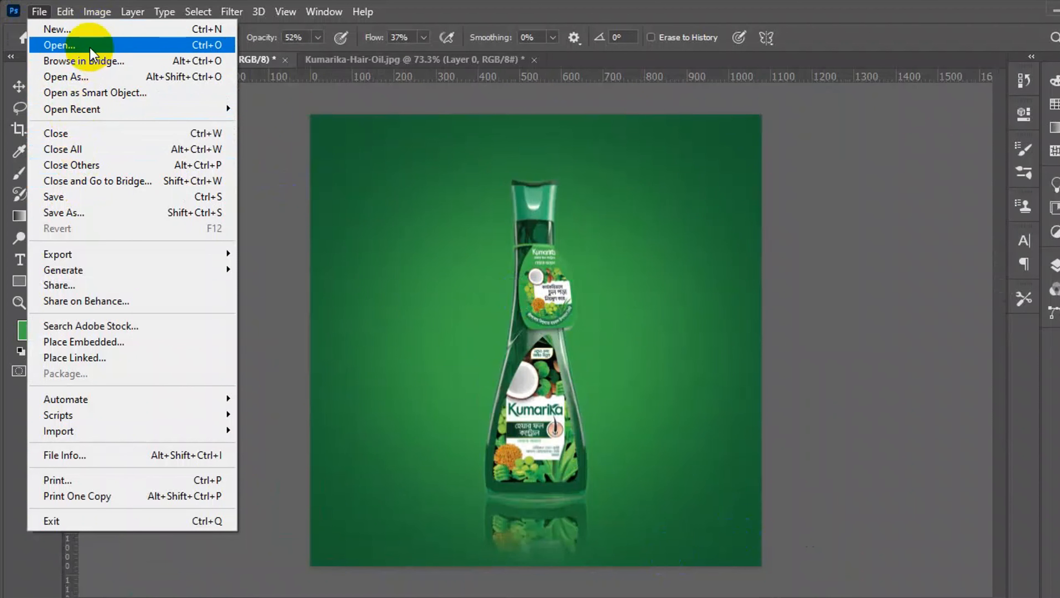
pyautogui.click(191, 294)
pyautogui.scroll(-6, 393, 296)
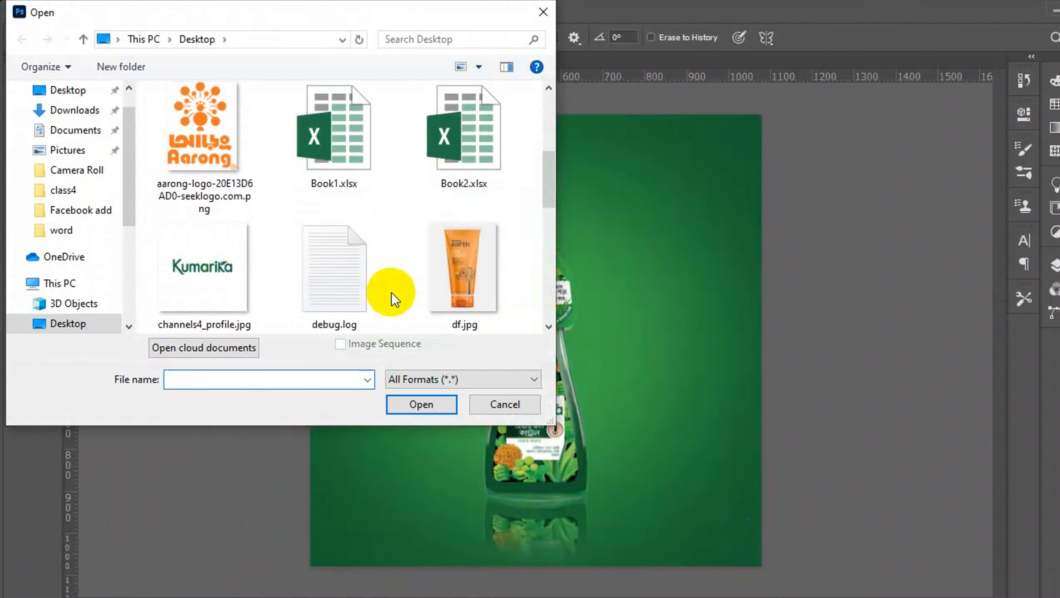
pyautogui.scroll(-6, 391, 289)
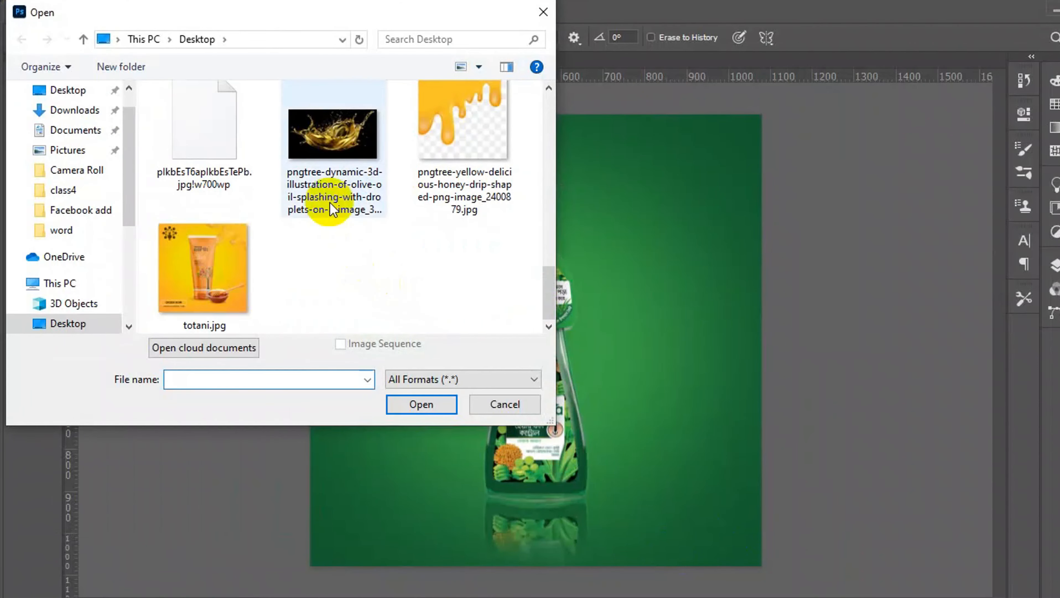
pyautogui.click(343, 147)
pyautogui.click(445, 403)
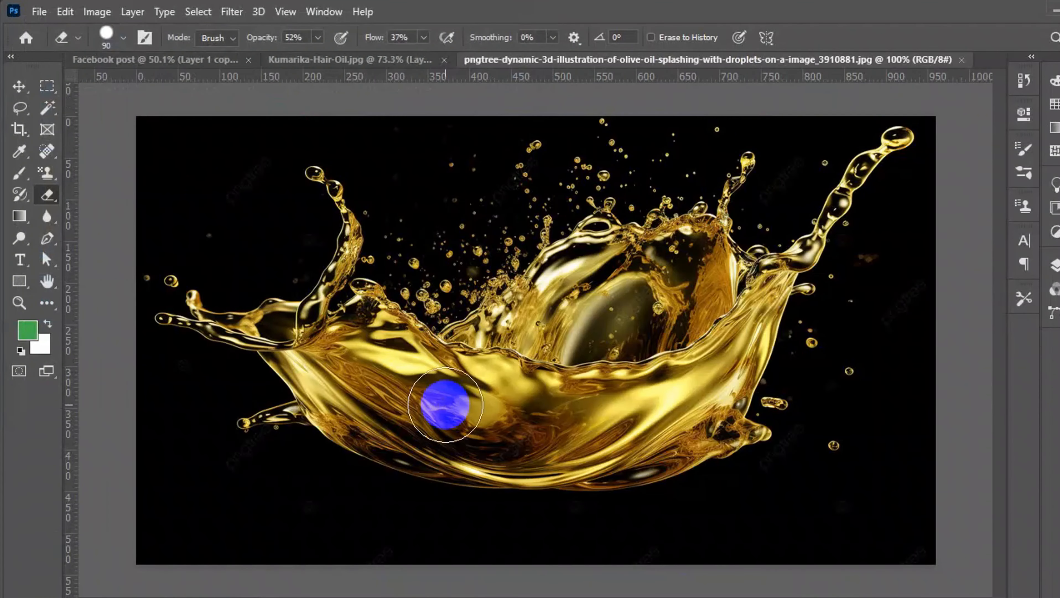
# Bring the oil splash into the Facebook post, scale it to about 58%, and place it over the lower part of the bottle.
pyautogui.click(19, 86)
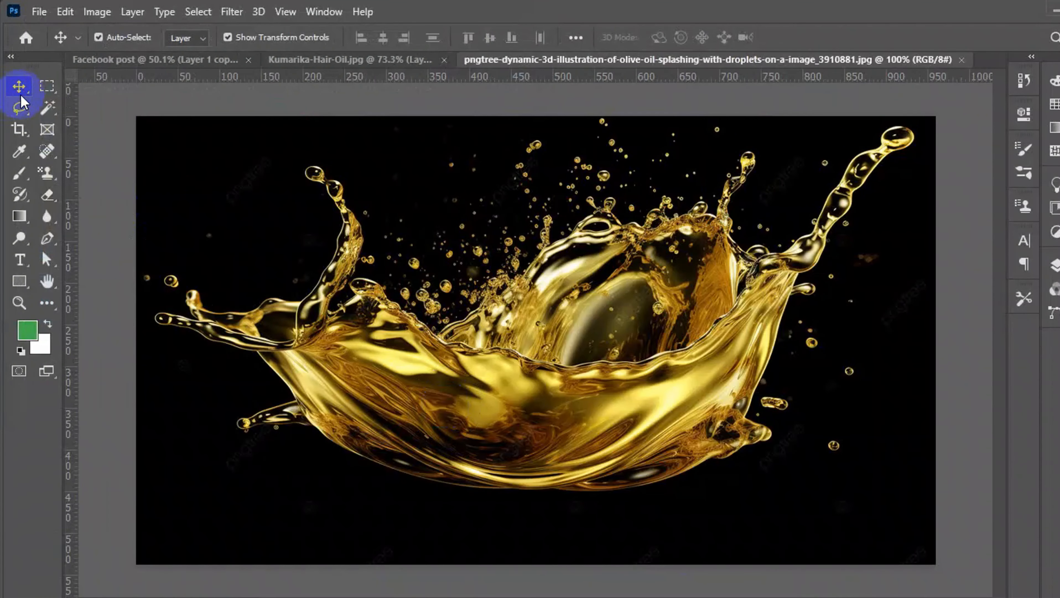
pyautogui.moveTo(400, 391); pyautogui.dragTo(540, 434)
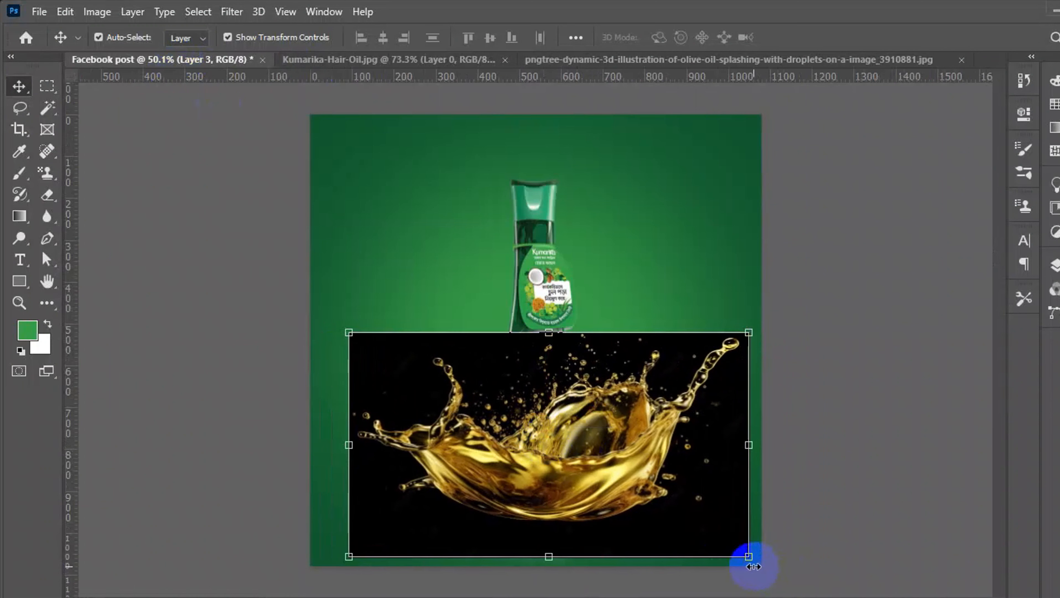
pyautogui.click(750, 560)
pyautogui.moveTo(749, 557); pyautogui.dragTo(672, 499)
pyautogui.moveTo(595, 479); pyautogui.dragTo(572, 464)
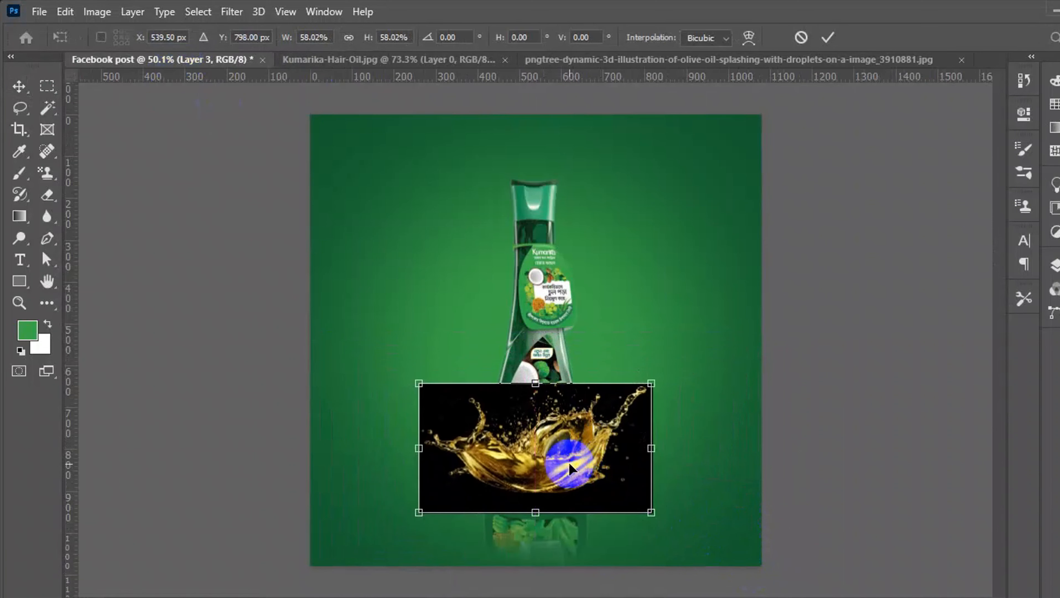
pyautogui.scroll(2, 581, 466)
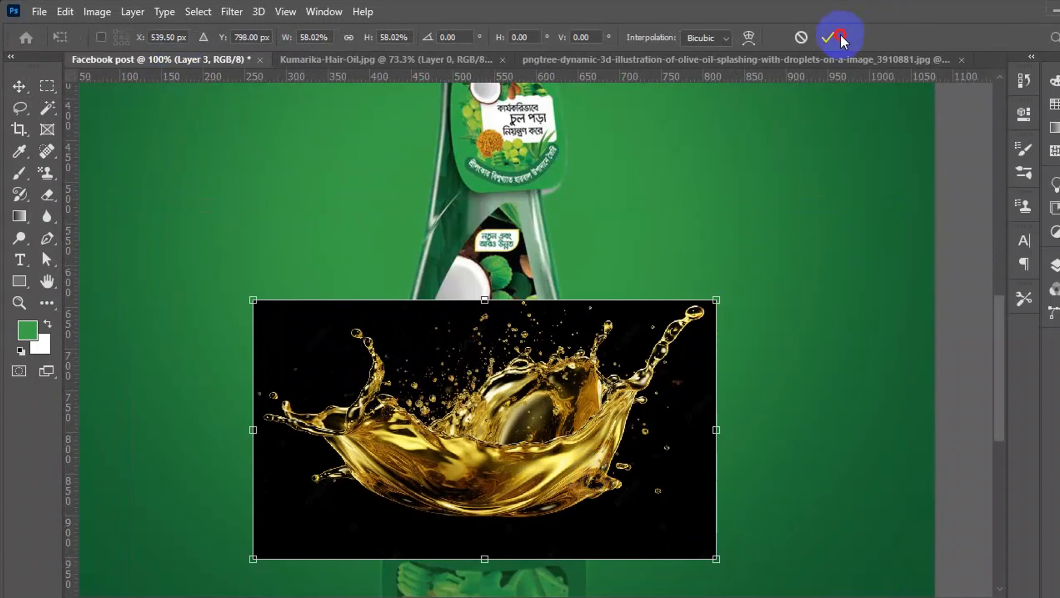
pyautogui.click(829, 37)
# Set the oil splash layer's blend mode to Screen.
pyautogui.scroll(-3, 578, 269)
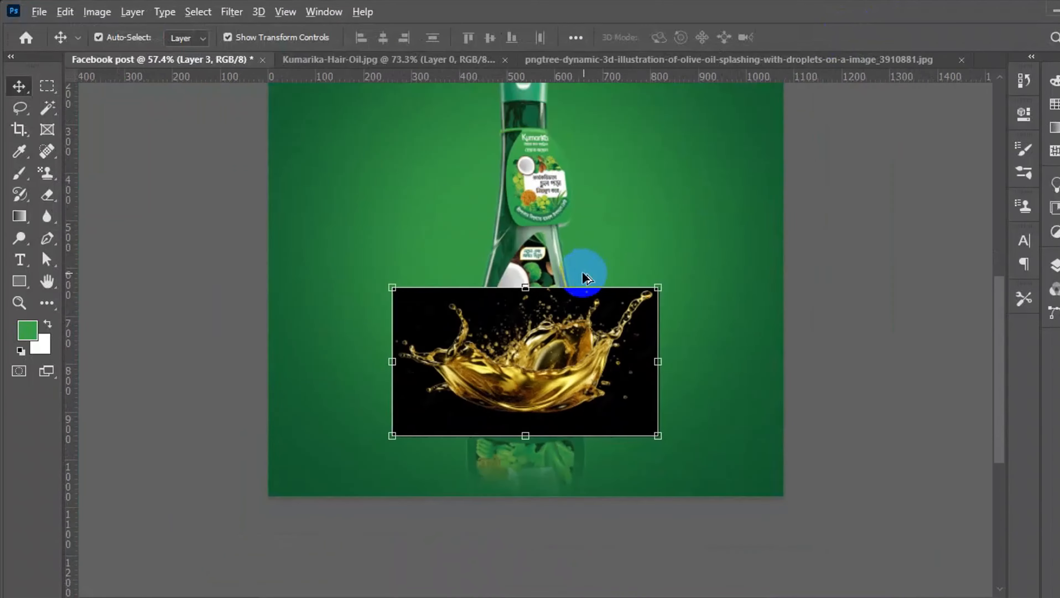
pyautogui.scroll(2, 537, 448)
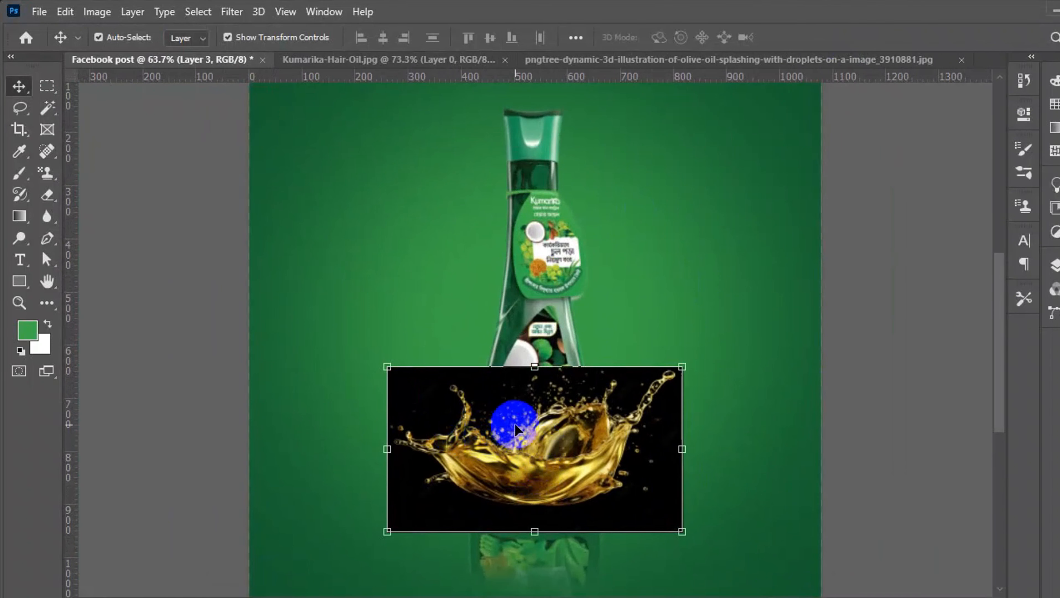
pyautogui.click(1058, 268)
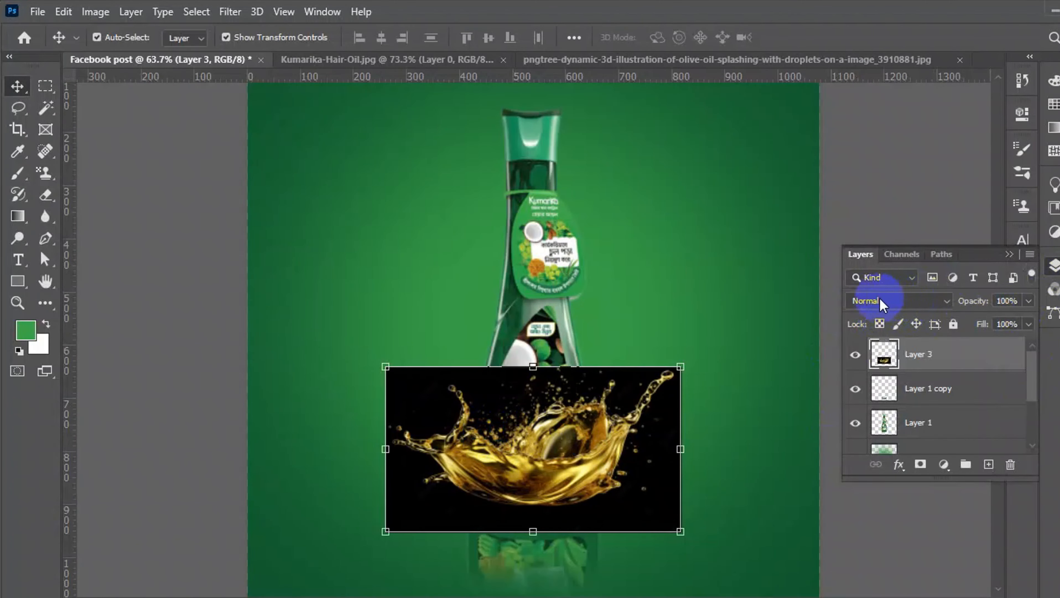
pyautogui.click(950, 305)
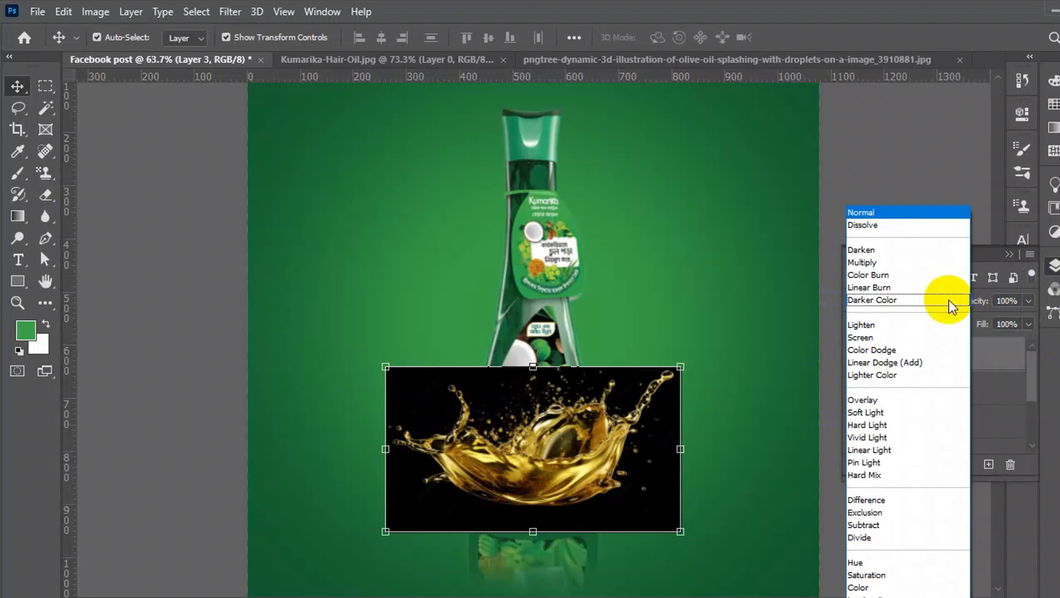
pyautogui.click(900, 339)
pyautogui.click(1010, 259)
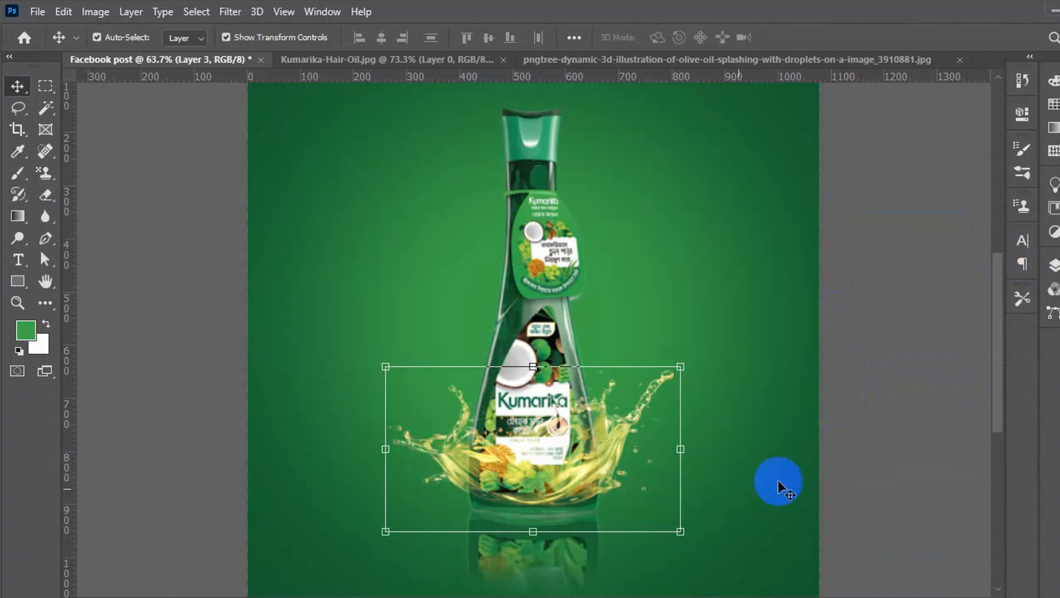
# Move the splash down to the bottle's base, enlarge it to about 107.5%, centre it at X 523.50 px, Y 818.00 px, and deselect it.
pyautogui.scroll(5, 532, 523)
pyautogui.moveTo(550, 470); pyautogui.dragTo(546, 504)
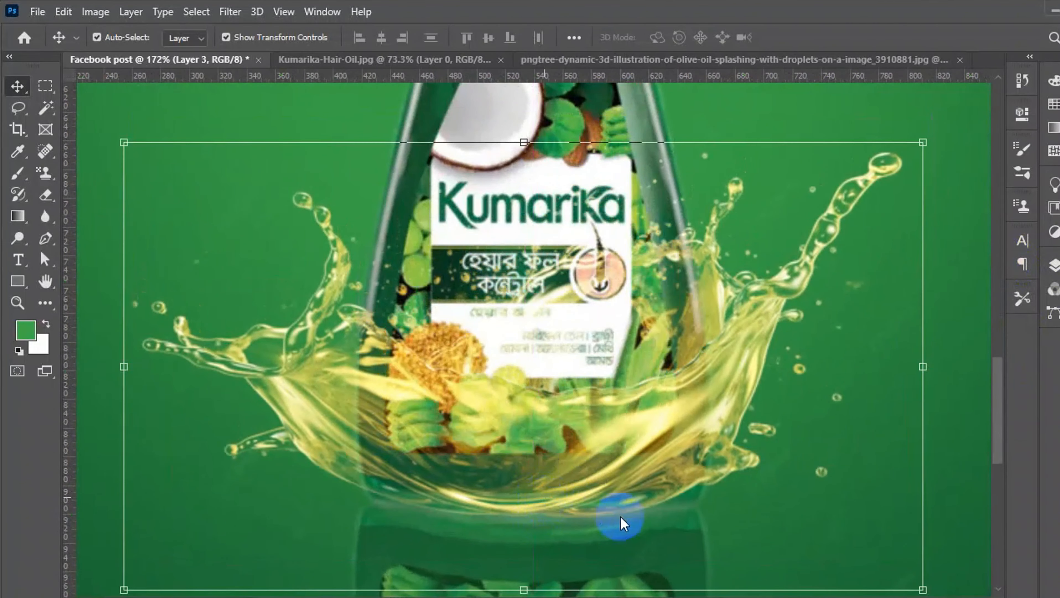
pyautogui.scroll(-3, 629, 500)
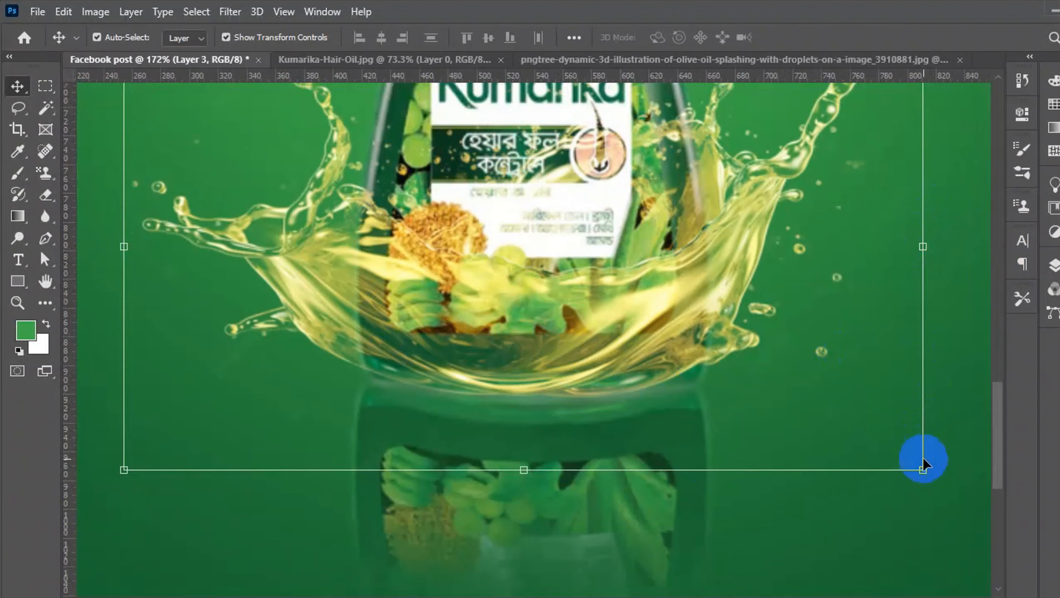
pyautogui.moveTo(924, 467); pyautogui.dragTo(949, 484)
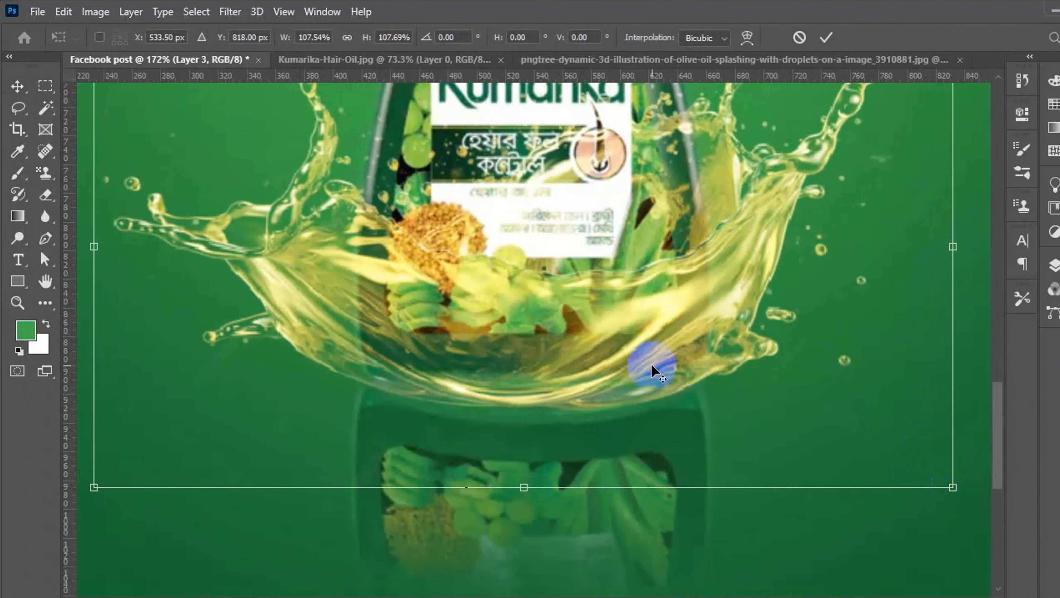
pyautogui.scroll(-4, 652, 364)
pyautogui.scroll(-2, 653, 358)
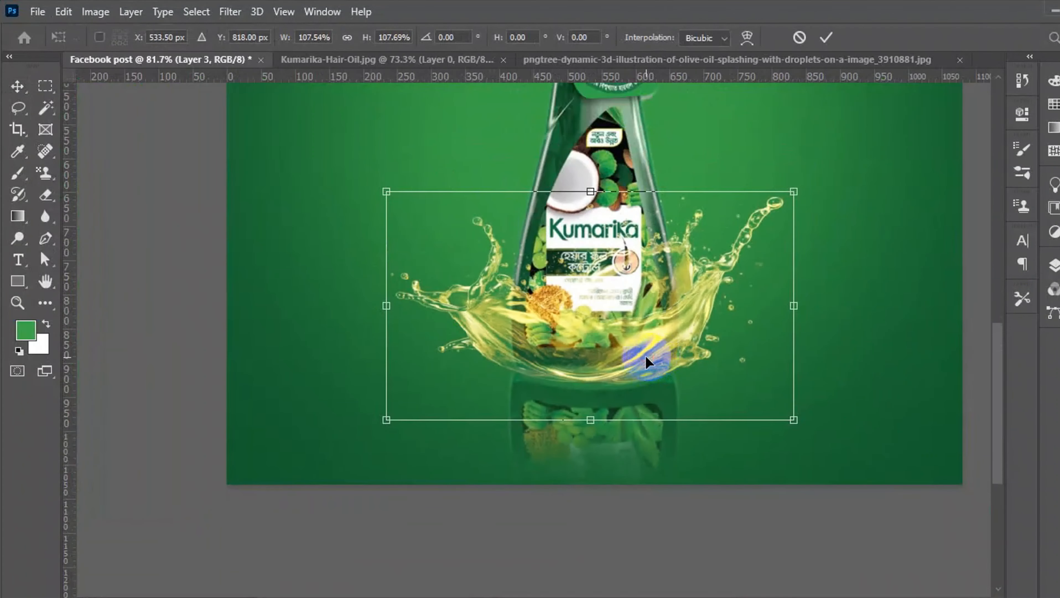
pyautogui.moveTo(645, 357); pyautogui.dragTo(638, 357)
pyautogui.click(824, 38)
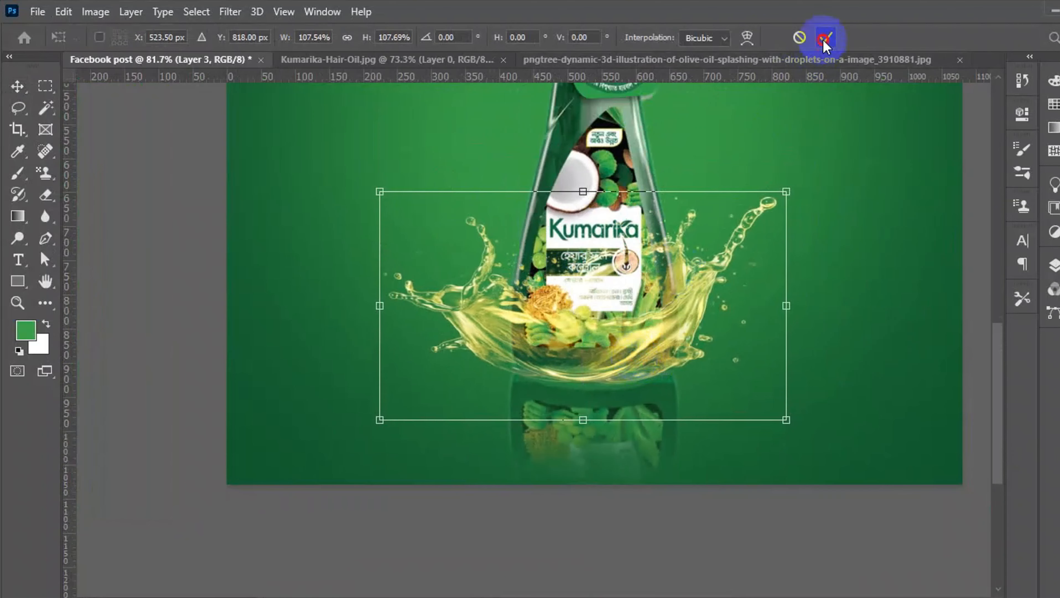
pyautogui.click(836, 228)
pyautogui.scroll(-4, 775, 311)
pyautogui.click(822, 368)
# Erase the part of the oil splash covering the bottle's label, using the 90 px Eraser at 52% opacity and 37% flow.
pyautogui.scroll(5, 544, 488)
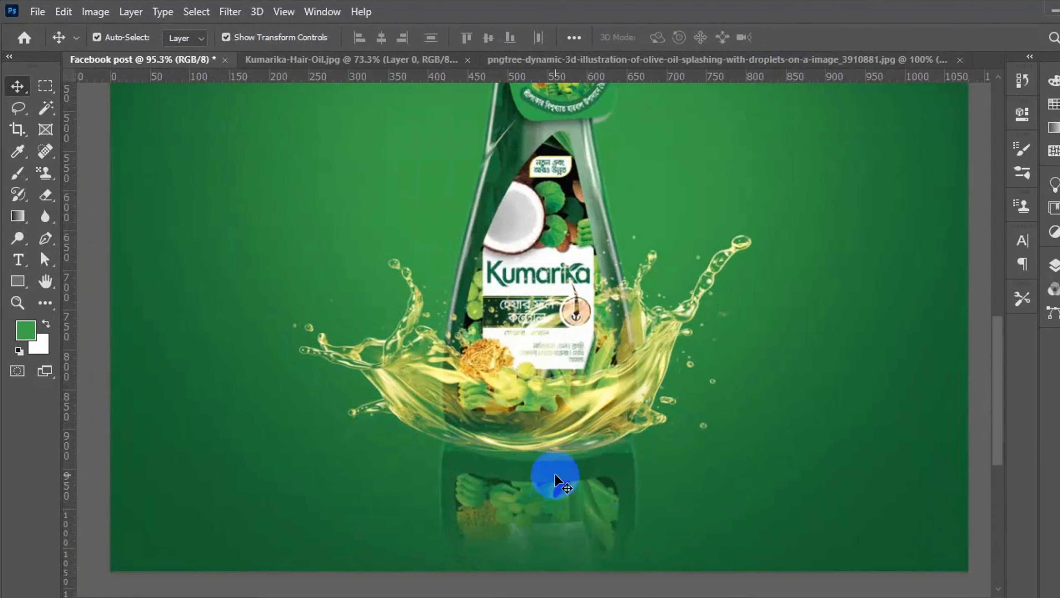
pyautogui.scroll(3, 530, 414)
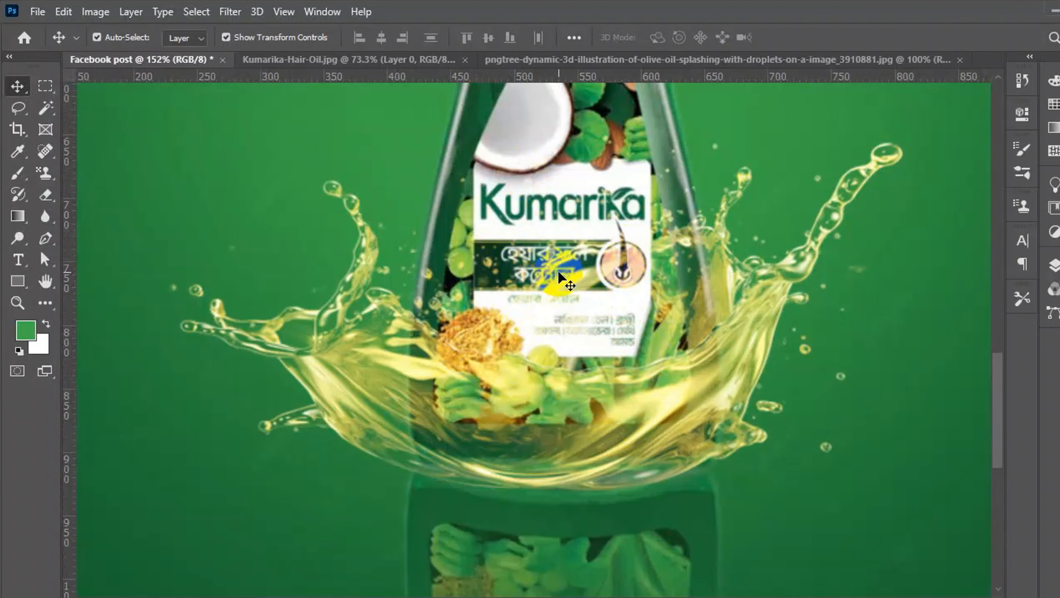
pyautogui.click(606, 320)
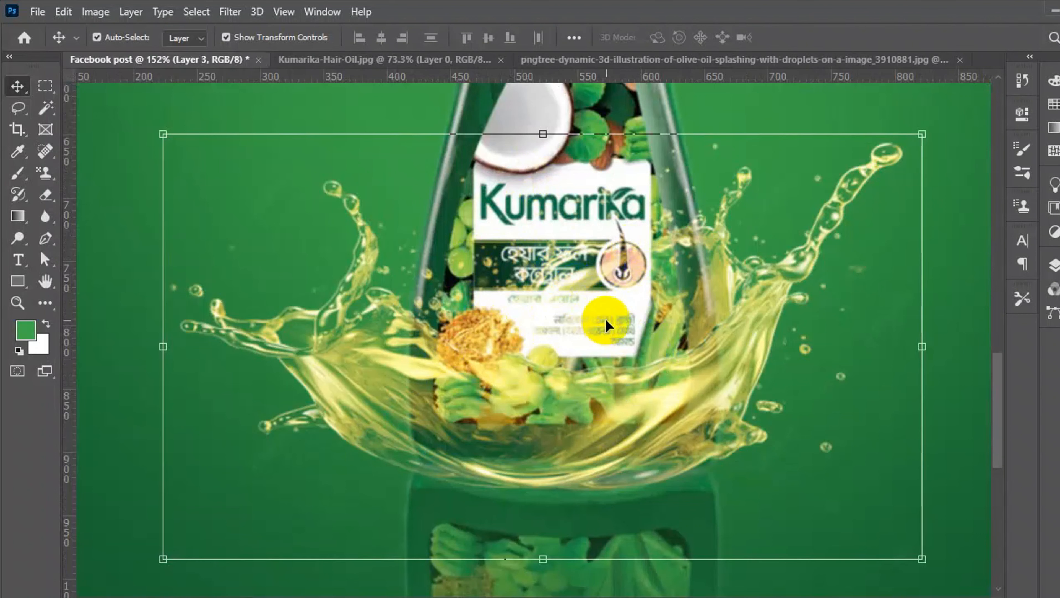
pyautogui.click(46, 197)
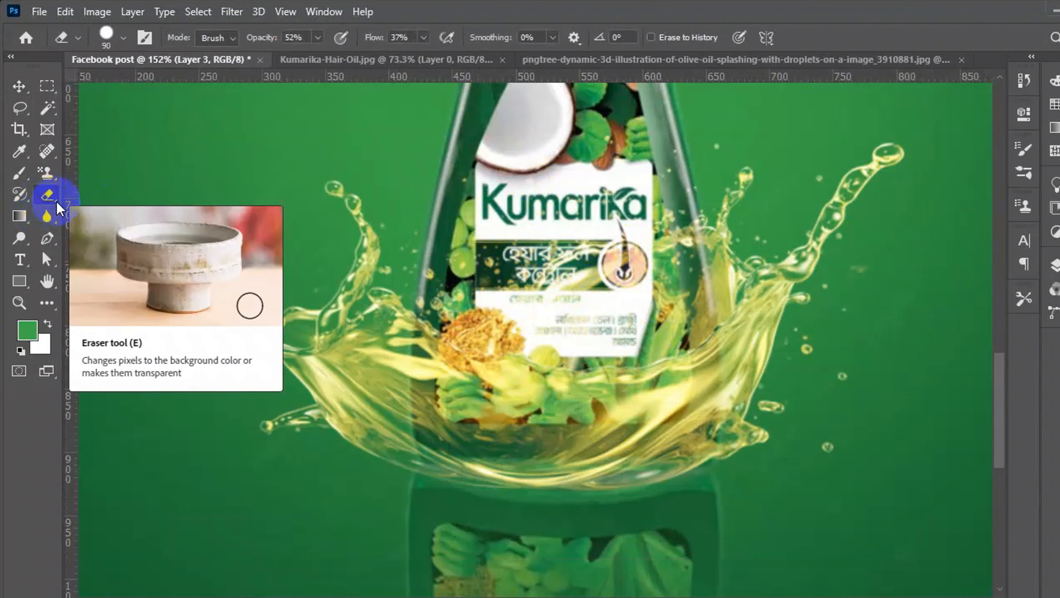
pyautogui.moveTo(483, 374)
pyautogui.mouseDown()
pyautogui.moveTo(465, 361)
pyautogui.moveTo(524, 391)
pyautogui.moveTo(566, 392)
pyautogui.moveTo(637, 386)
pyautogui.moveTo(664, 361)
pyautogui.moveTo(665, 296)
pyautogui.moveTo(646, 252)
pyautogui.moveTo(580, 288)
pyautogui.moveTo(571, 265)
pyautogui.moveTo(551, 266)
pyautogui.moveTo(528, 422)
pyautogui.moveTo(493, 420)
pyautogui.moveTo(468, 375)
pyautogui.moveTo(467, 393)
pyautogui.moveTo(574, 398)
pyautogui.moveTo(639, 387)
pyautogui.moveTo(662, 354)
pyautogui.moveTo(657, 309)
pyautogui.moveTo(662, 346)
pyautogui.moveTo(604, 378)
pyautogui.moveTo(500, 380)
pyautogui.moveTo(483, 355)
pyautogui.moveTo(483, 302)
pyautogui.moveTo(540, 361)
pyautogui.moveTo(636, 379)
pyautogui.moveTo(521, 380)
pyautogui.moveTo(548, 279)
pyautogui.mouseUp()
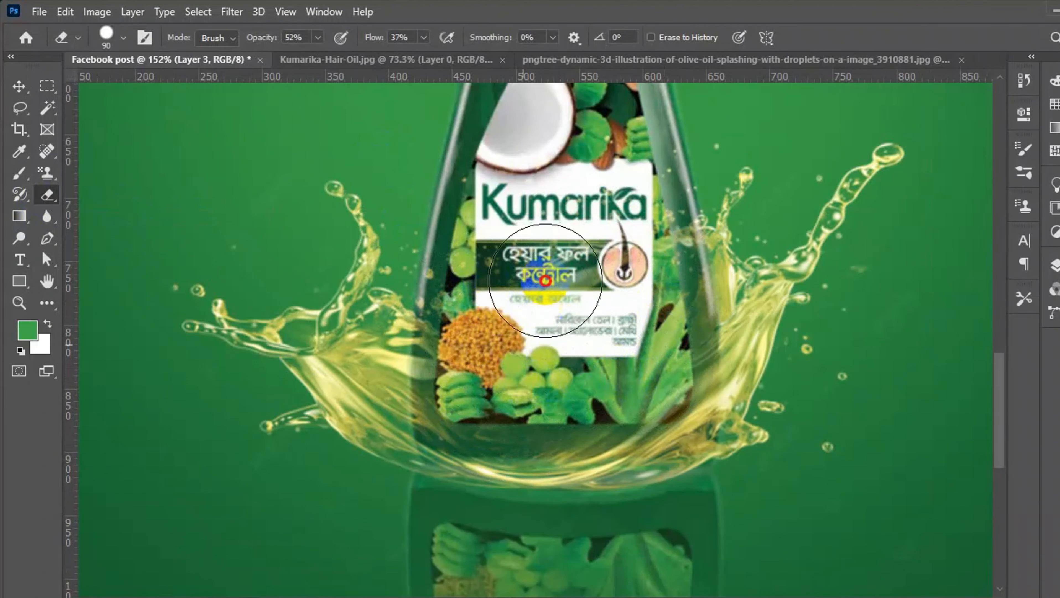
pyautogui.scroll(-3, 517, 328)
pyautogui.scroll(-1, 644, 409)
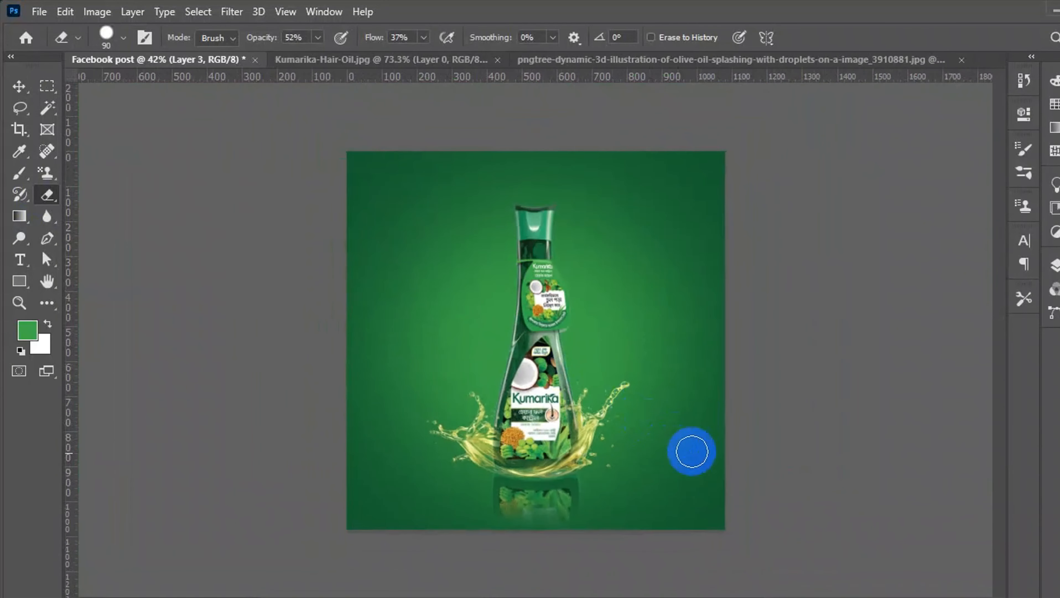
# Apply Color Balance to the oil splash's midtones with Cyan–Red at -33, Magenta–Green at +100, and Yellow–Blue moved toward yellow.
pyautogui.scroll(2, 670, 421)
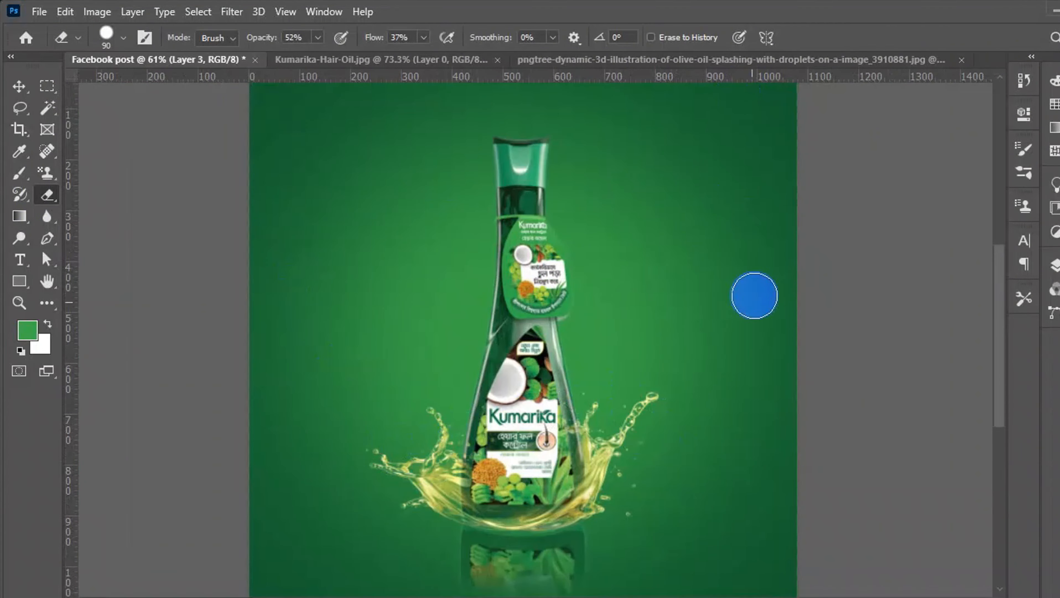
pyautogui.scroll(-2, 755, 296)
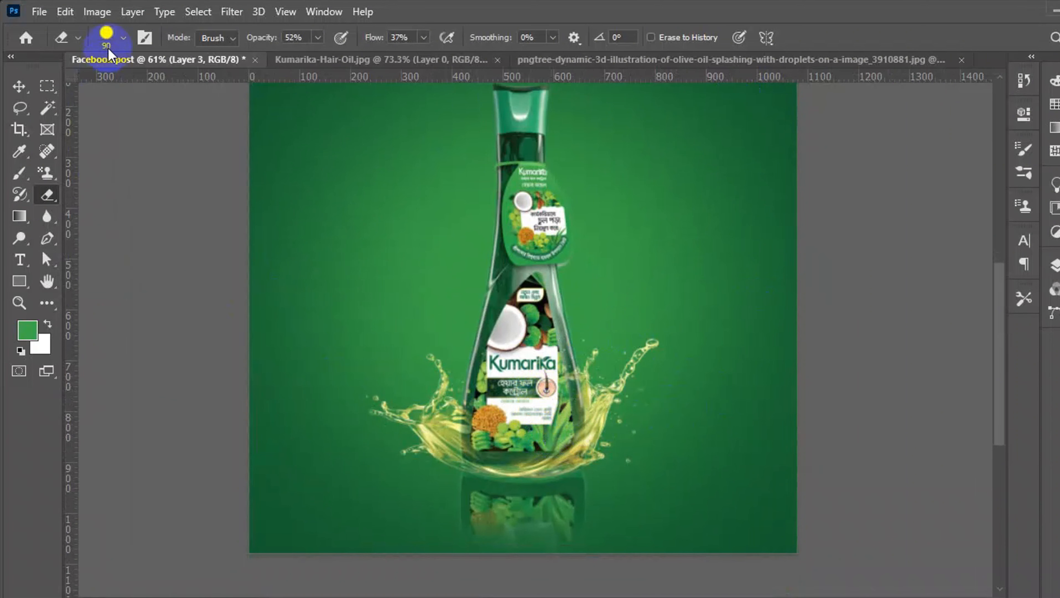
pyautogui.click(94, 13)
pyautogui.moveTo(133, 56)
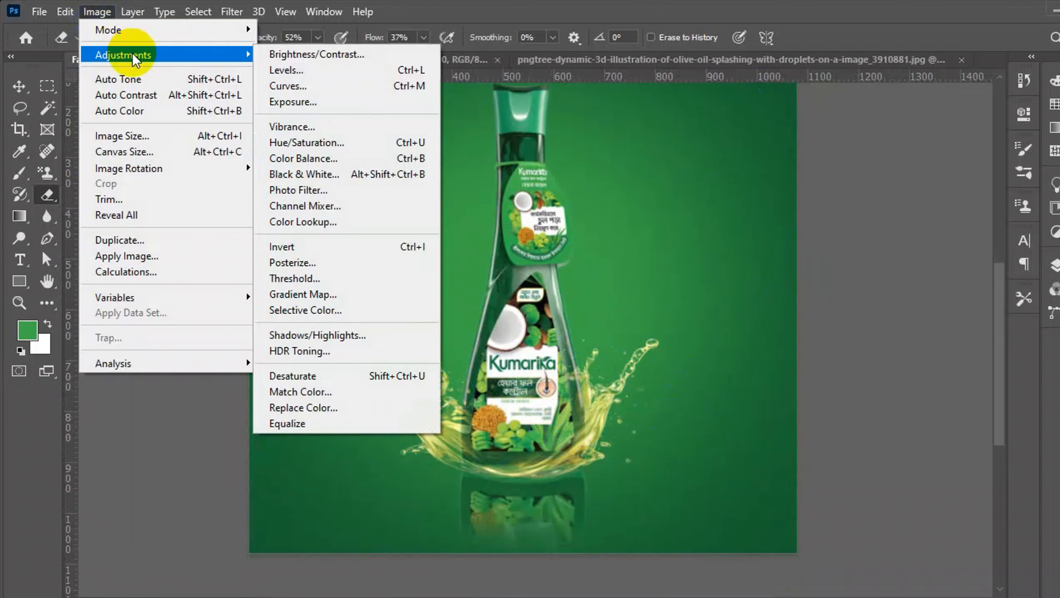
pyautogui.click(339, 161)
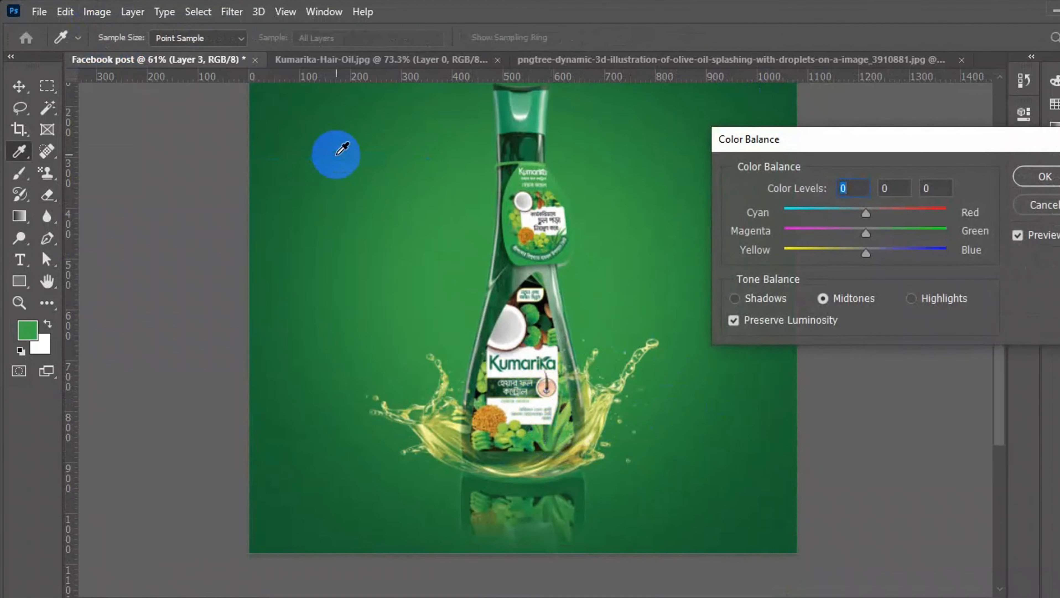
pyautogui.moveTo(866, 231); pyautogui.dragTo(976, 230)
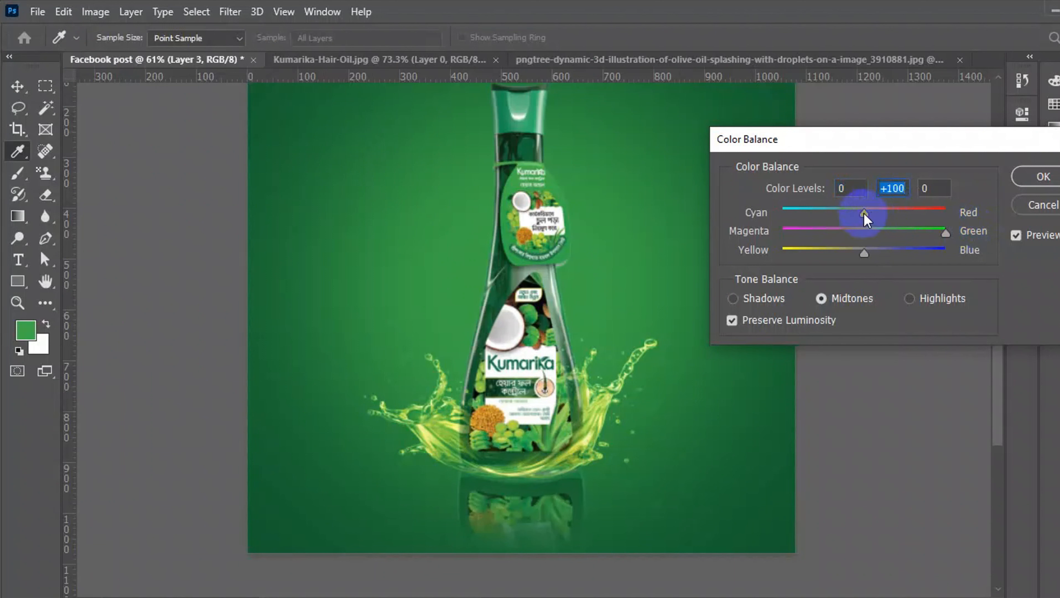
pyautogui.click(838, 215)
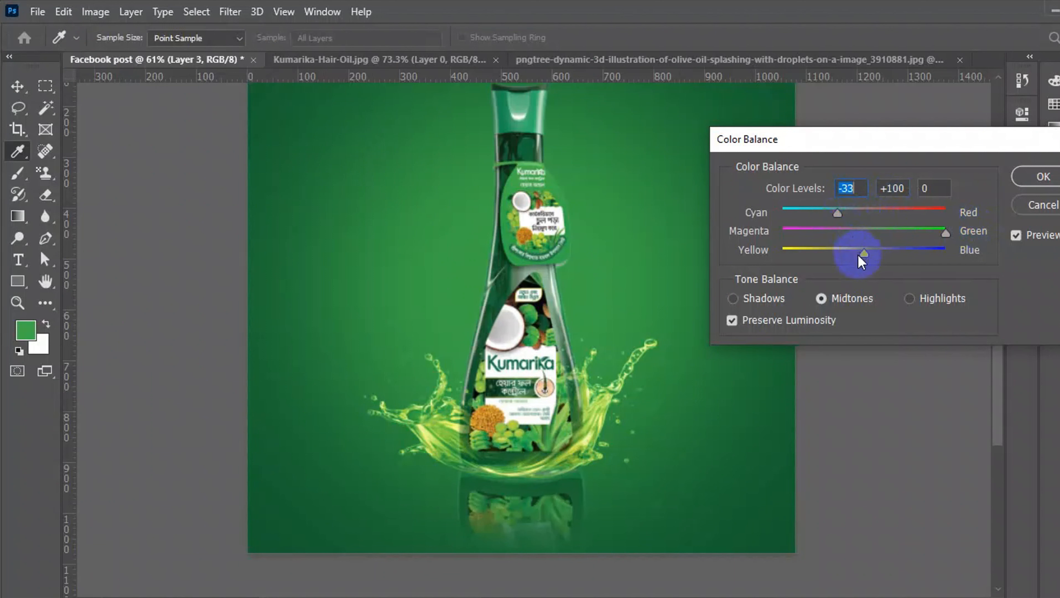
pyautogui.moveTo(858, 255)
pyautogui.mouseDown()
pyautogui.moveTo(826, 253)
pyautogui.moveTo(891, 257)
pyautogui.moveTo(826, 256)
pyautogui.moveTo(835, 260)
pyautogui.mouseUp()
pyautogui.click(1043, 177)
pyautogui.press('e')
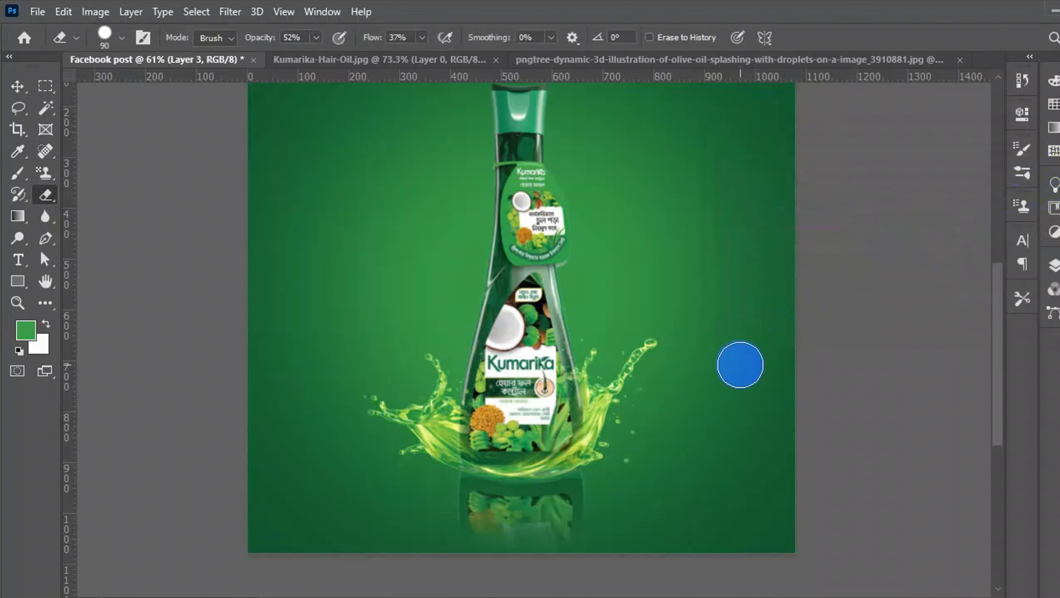
# Erase the faint watermark traces around the oil splash with the 35 px Eraser at 100% opacity and 100% flow, and deselect the layer.
pyautogui.scroll(-2, 717, 390)
pyautogui.scroll(6, 545, 502)
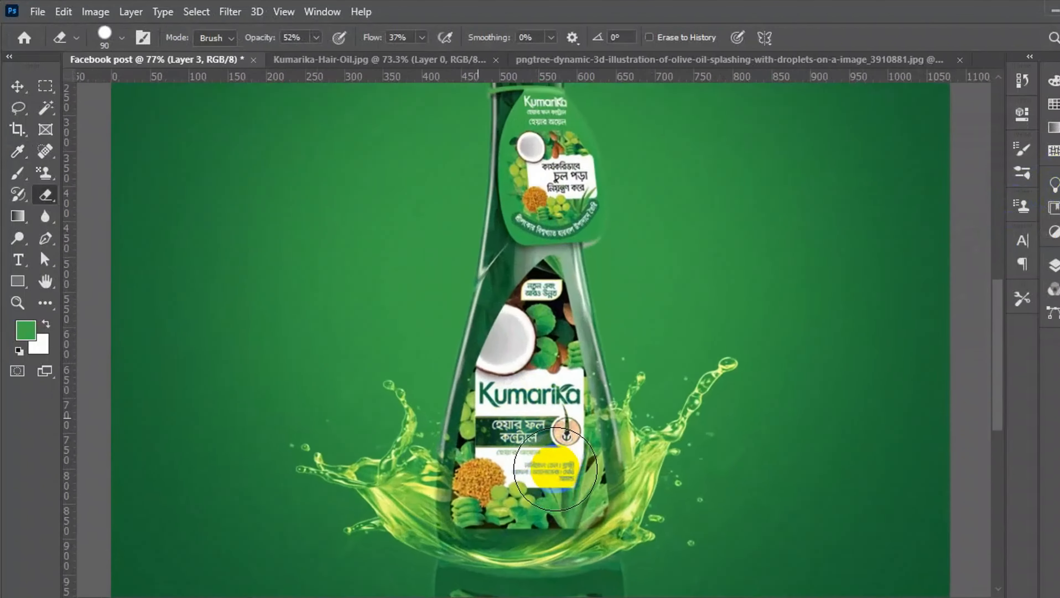
pyautogui.scroll(-5, 546, 502)
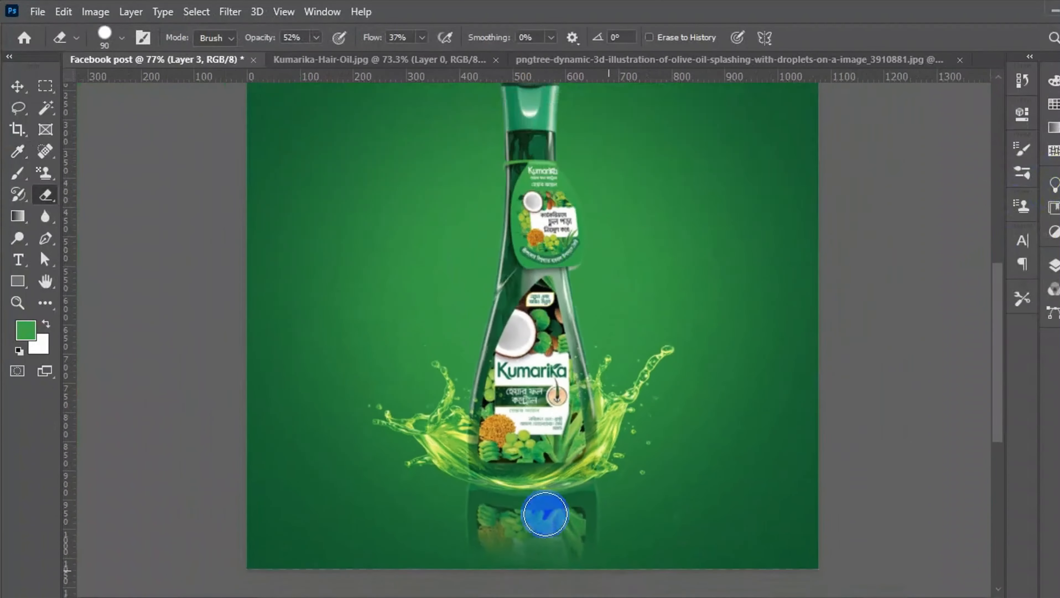
pyautogui.scroll(6, 652, 473)
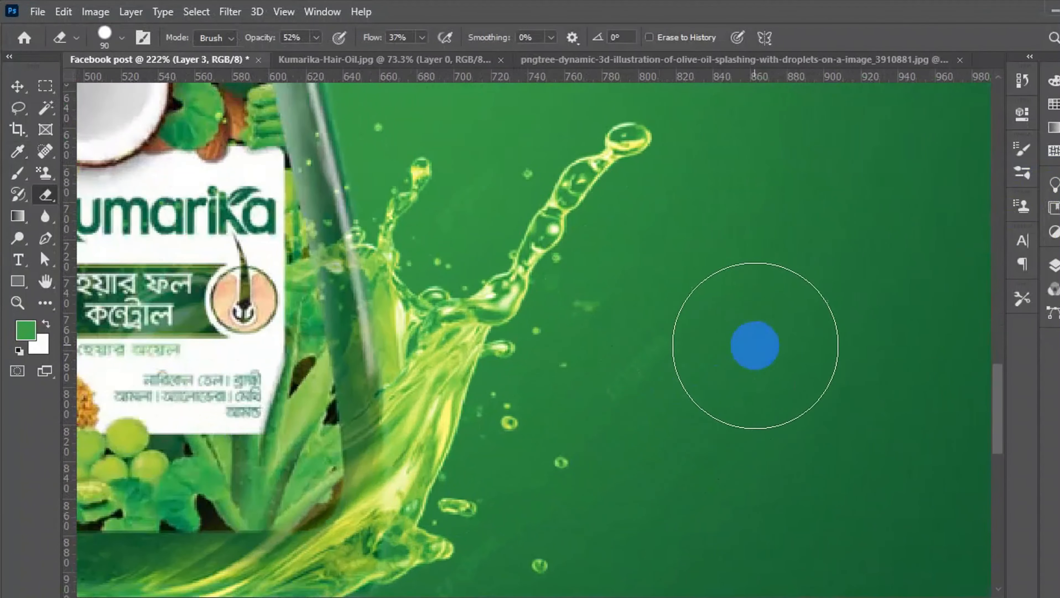
pyautogui.scroll(2, 648, 402)
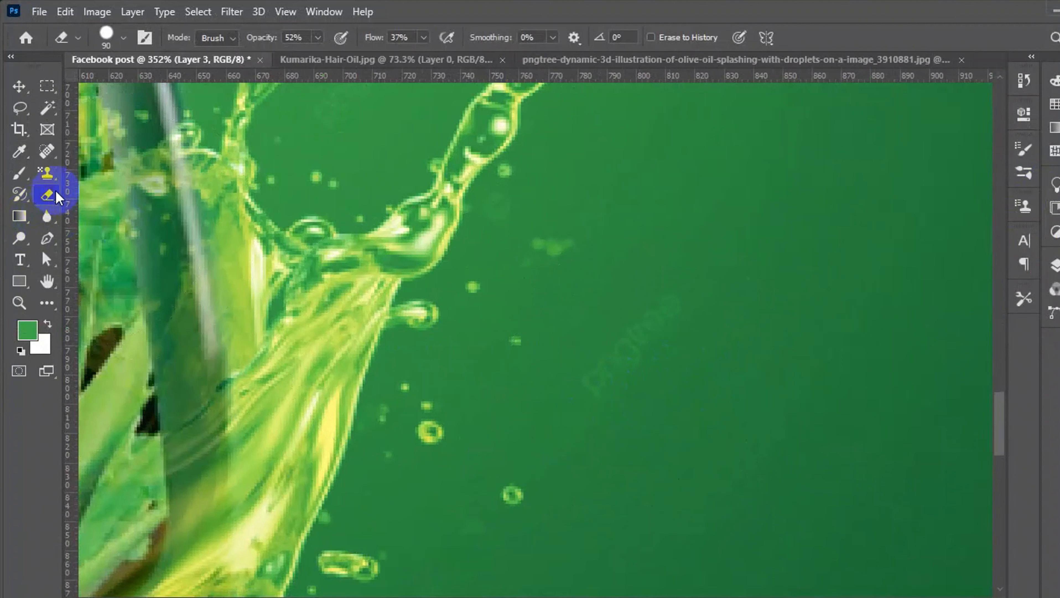
pyautogui.rightClick(56, 195)
pyautogui.click(304, 41)
pyautogui.click(317, 39)
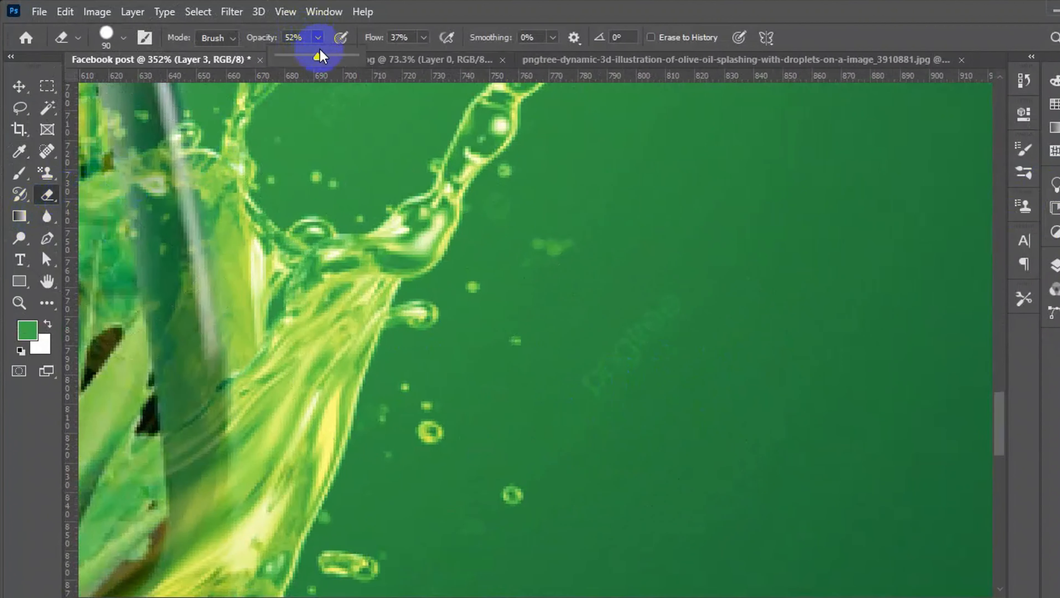
pyautogui.click(424, 37)
pyautogui.click(19, 86)
pyautogui.hotkey('ctrl', '0')
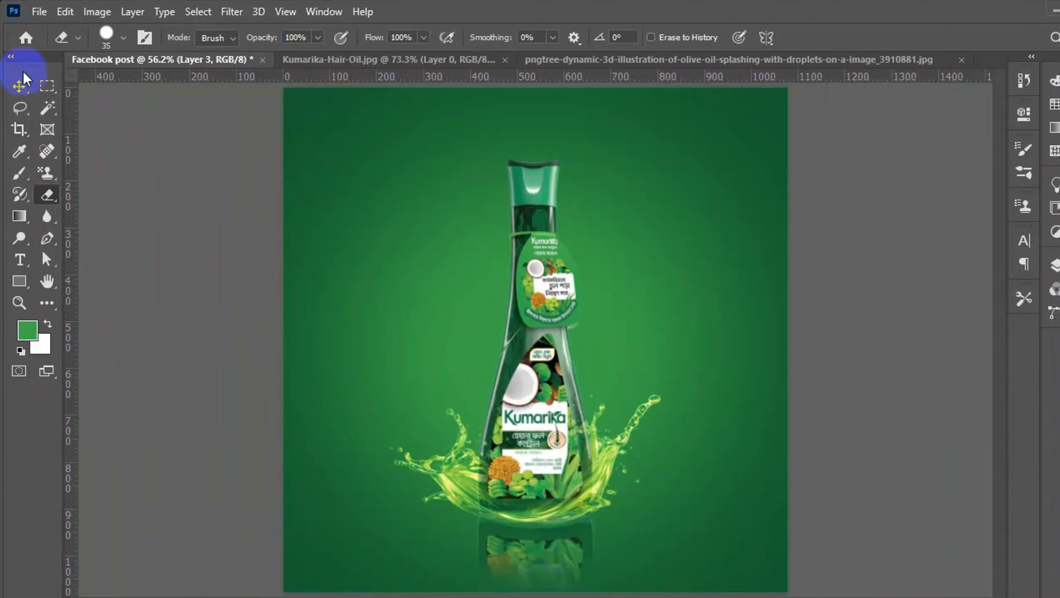
pyautogui.click(935, 355)
# Start the Camera Raw Filter on the bottle layer and set Saturation to +27.
pyautogui.scroll(4, 435, 332)
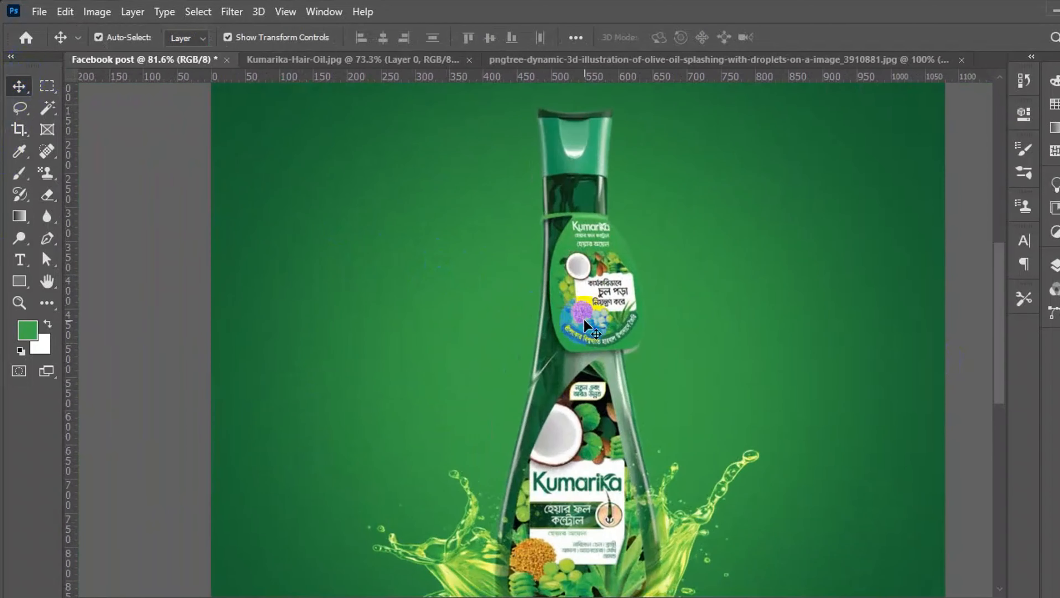
pyautogui.scroll(-2, 640, 318)
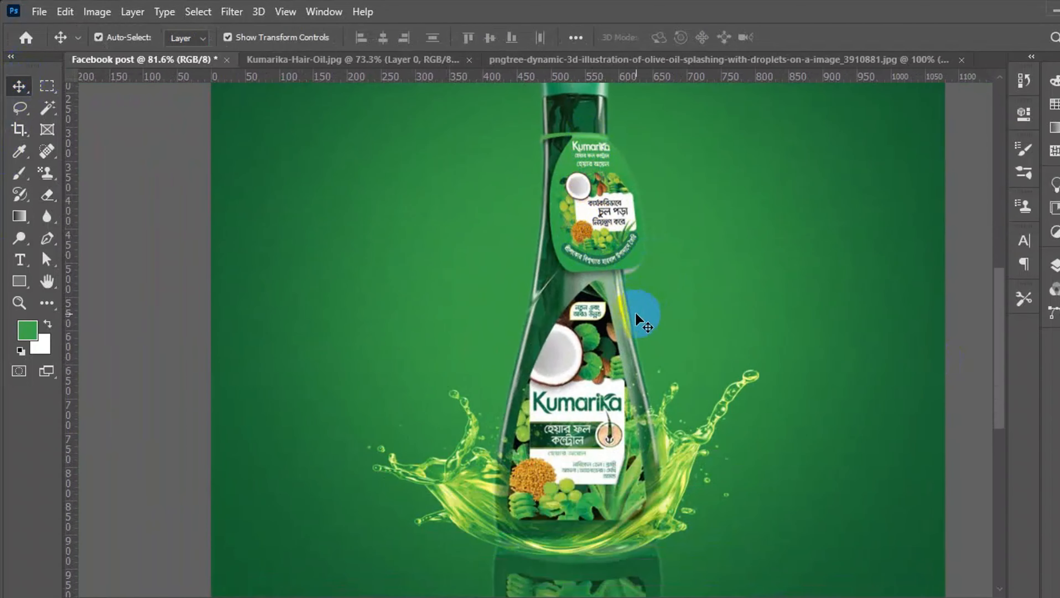
pyautogui.click(623, 314)
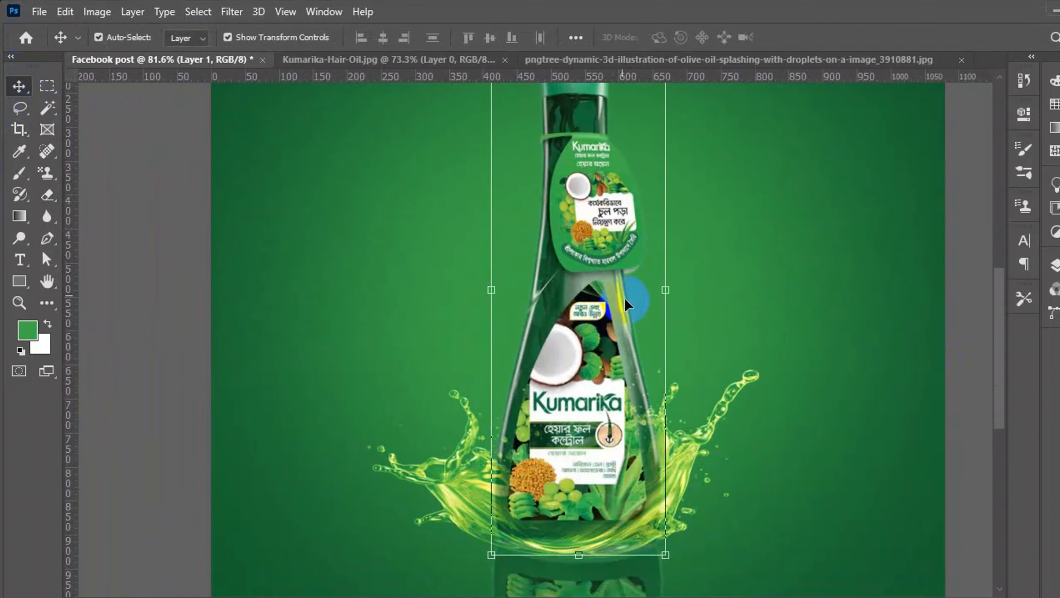
pyautogui.click(235, 11)
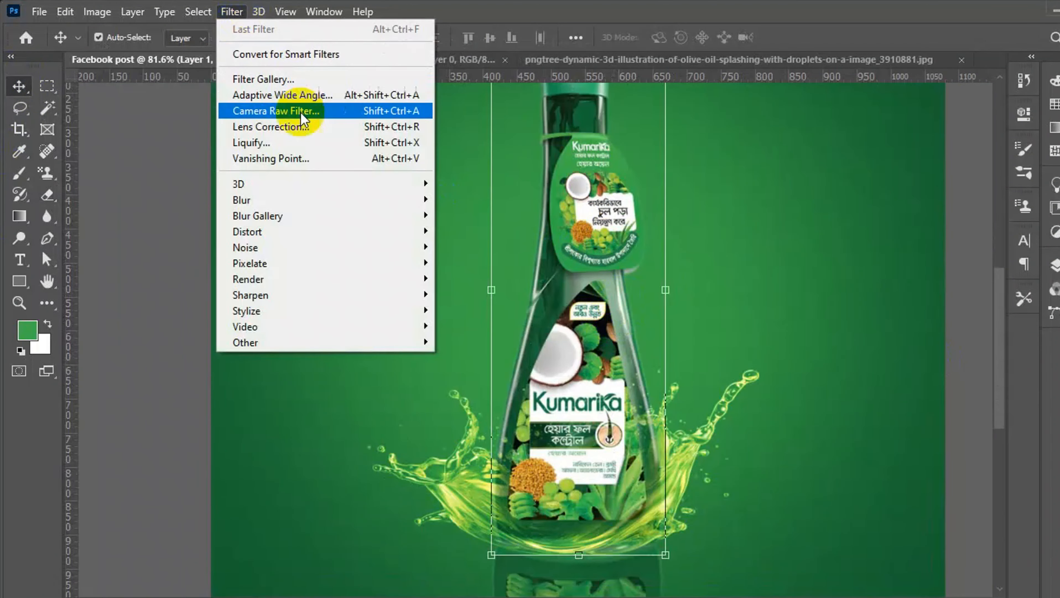
pyautogui.click(293, 111)
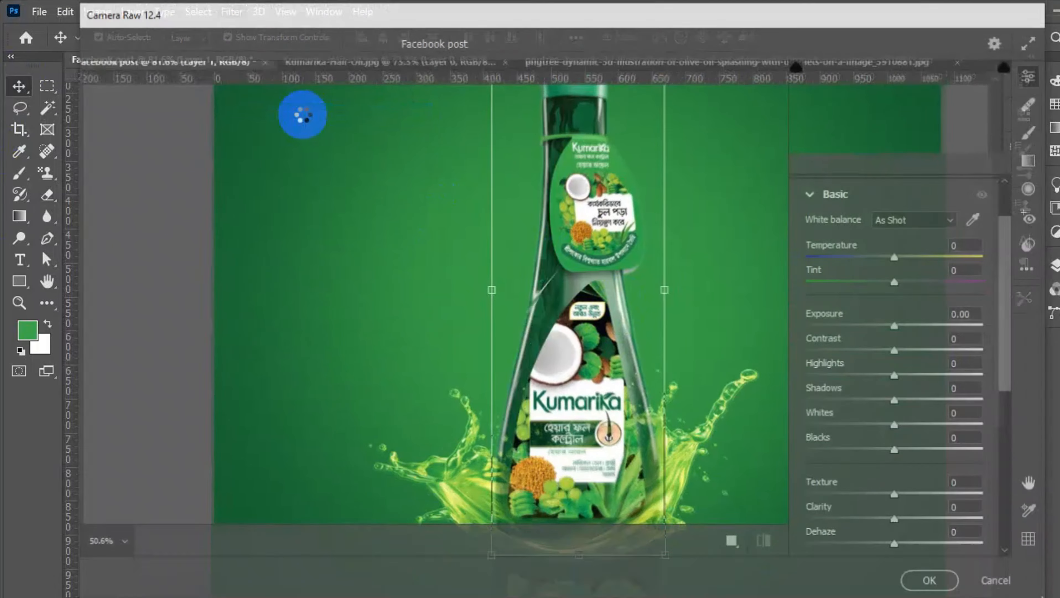
pyautogui.scroll(-5, 902, 347)
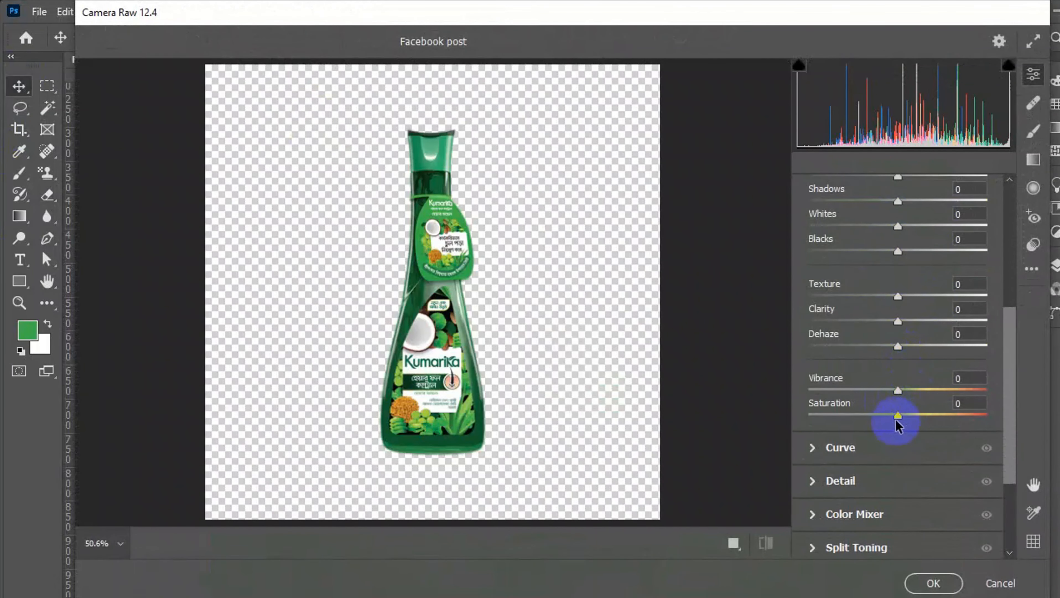
pyautogui.moveTo(897, 418); pyautogui.dragTo(923, 416)
# Set the bottle's Temperature to -4 and Exposure to +0.25 in Camera Raw, apply the filter, and deselect the bottle.
pyautogui.scroll(5, 906, 408)
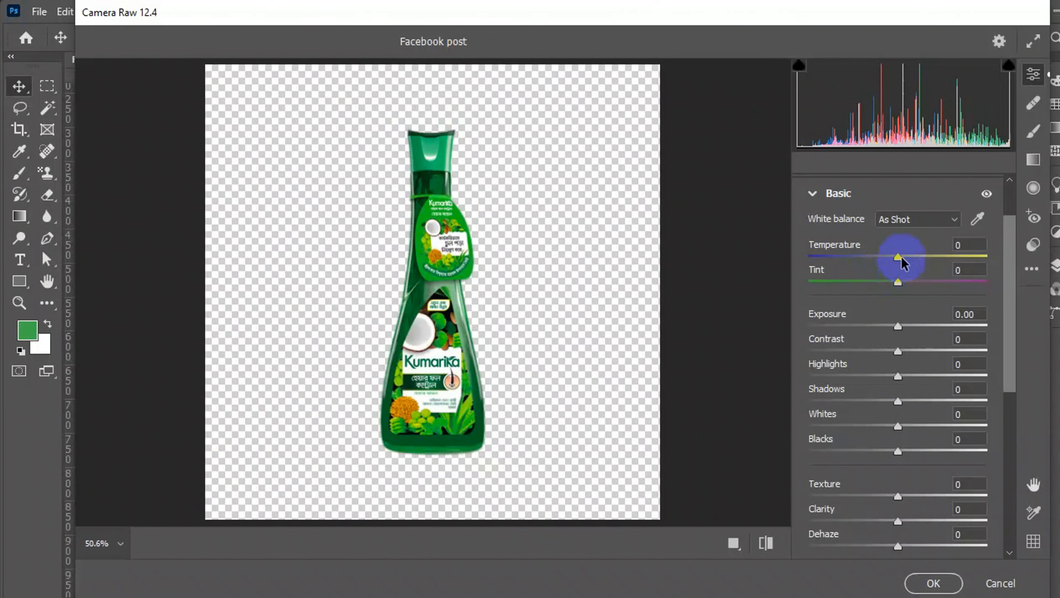
pyautogui.moveTo(895, 261); pyautogui.dragTo(890, 261)
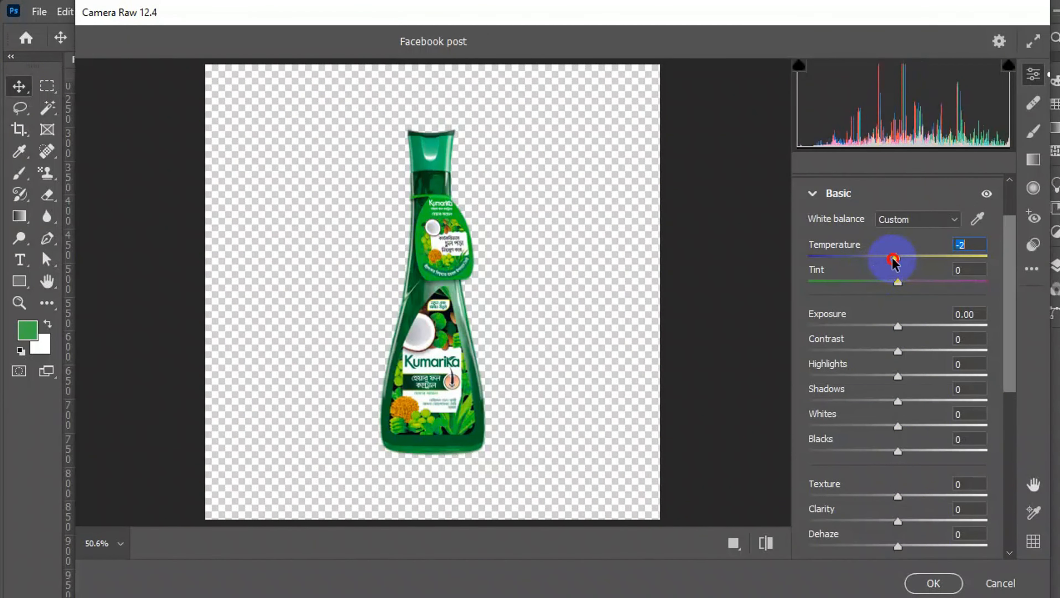
pyautogui.moveTo(897, 328); pyautogui.dragTo(904, 331)
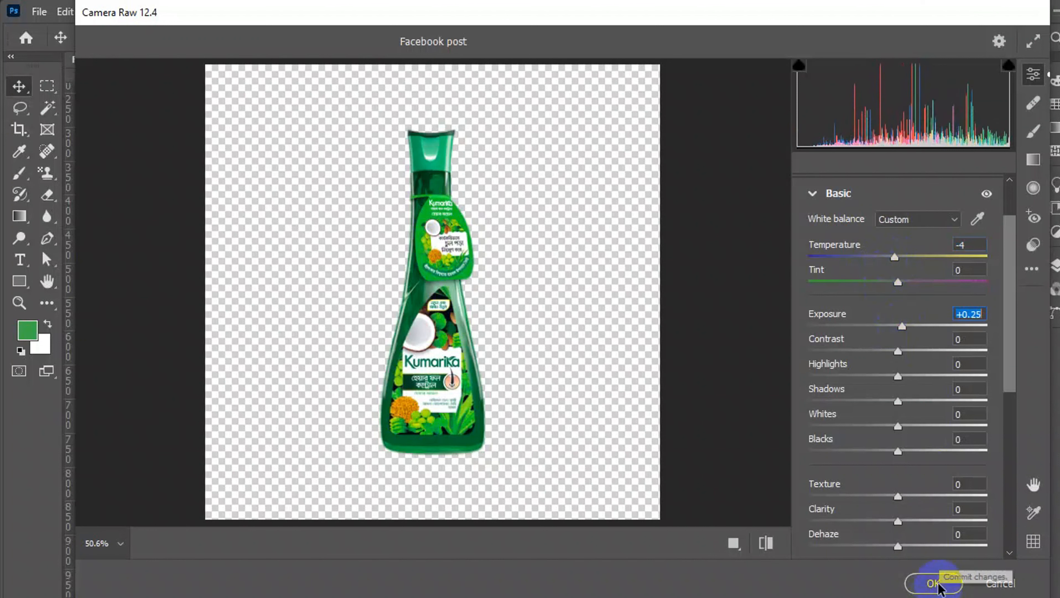
pyautogui.scroll(-1, 900, 309)
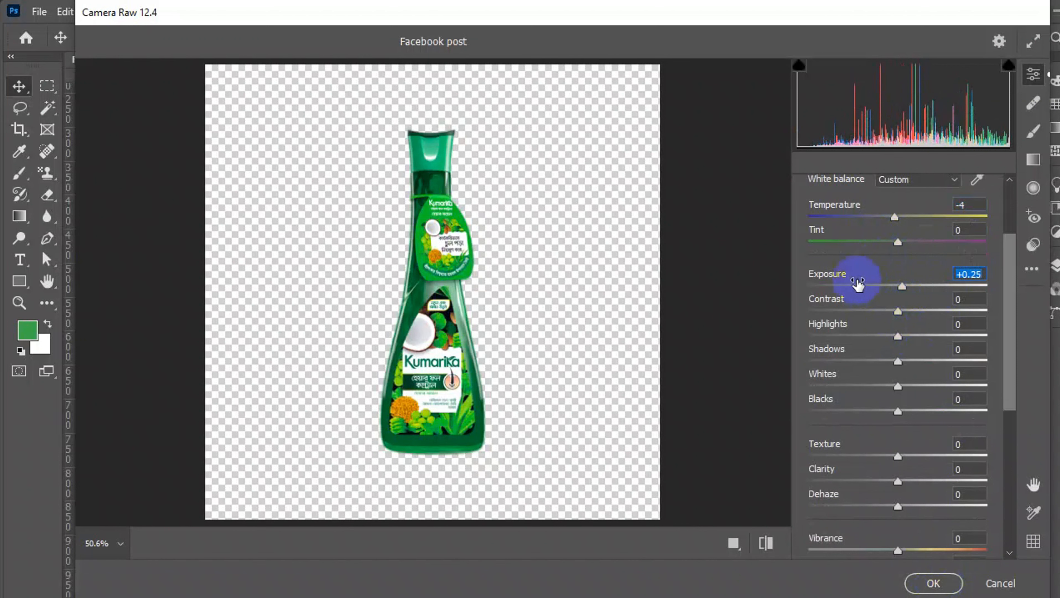
pyautogui.scroll(-7, 871, 338)
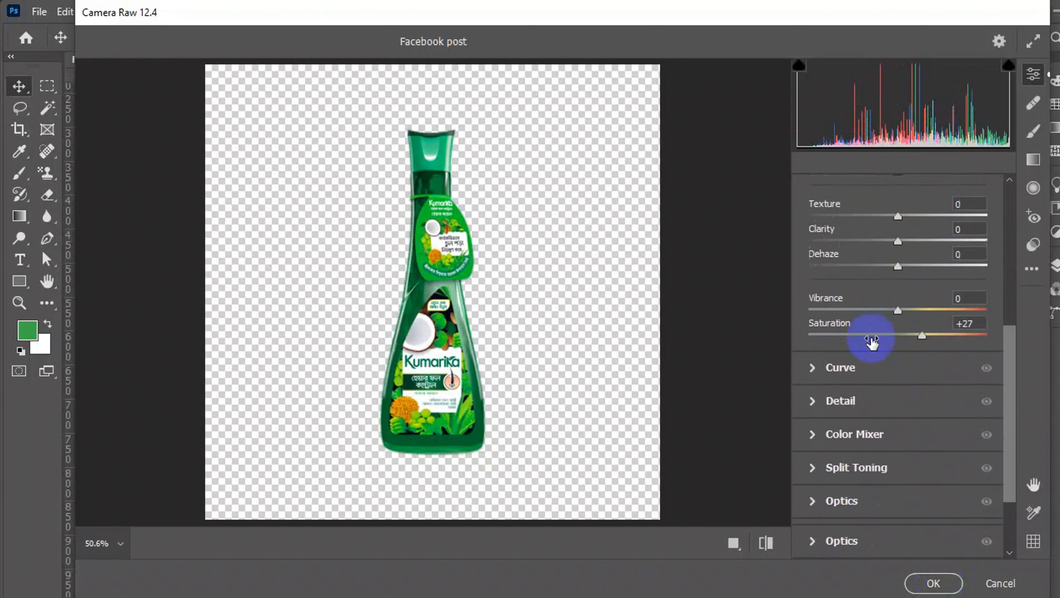
pyautogui.click(942, 583)
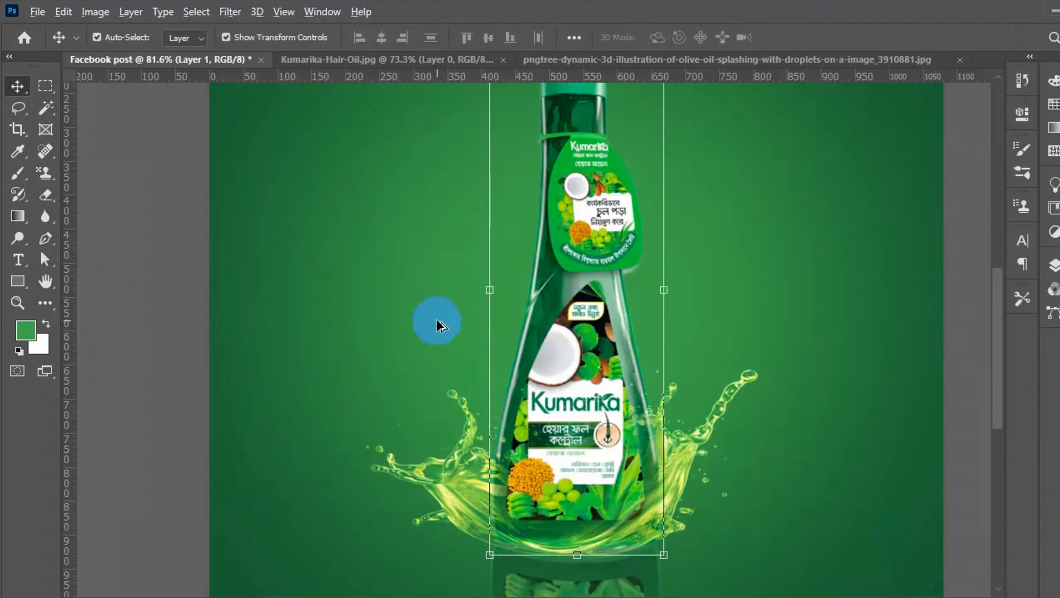
pyautogui.scroll(-4, 439, 328)
pyautogui.click(866, 437)
pyautogui.scroll(-1, 851, 480)
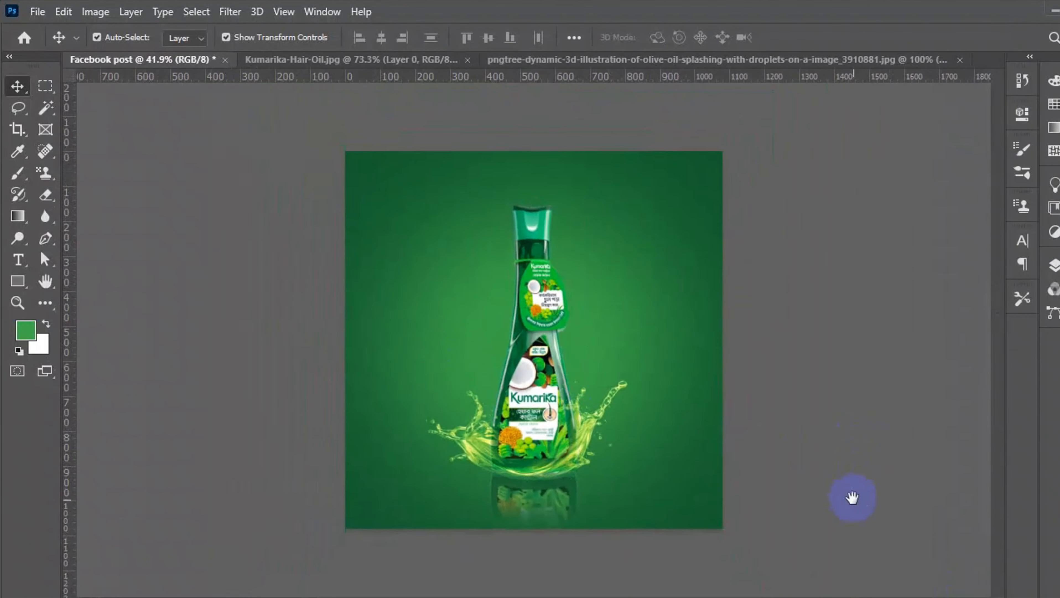
# Open the Kumarika logo image channels4_profile.jpg from the Desktop.
pyautogui.scroll(3, 826, 437)
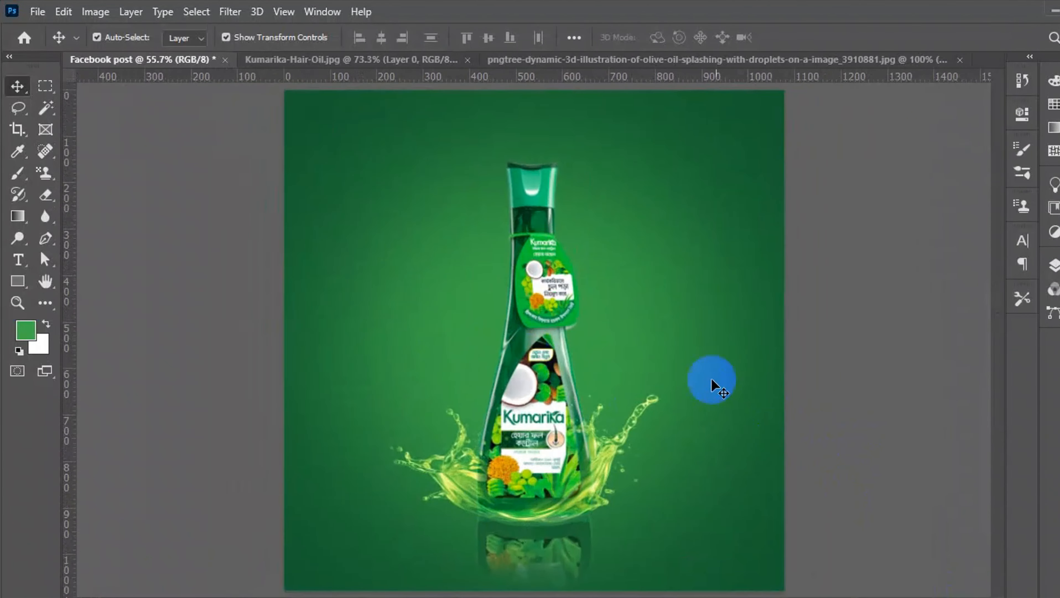
pyautogui.hotkey('ctrl', 'o')
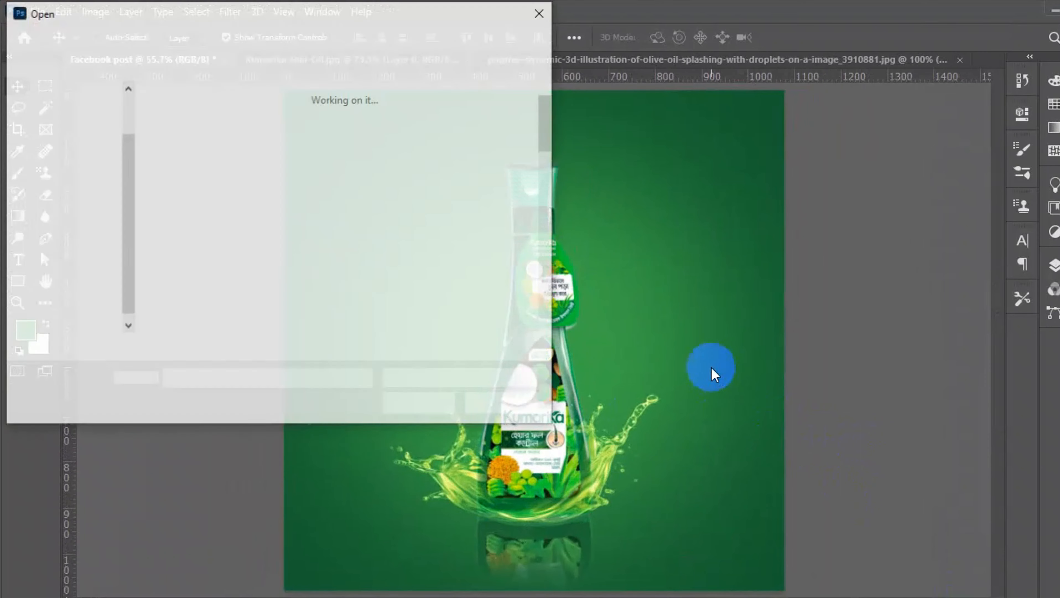
pyautogui.scroll(-6, 236, 208)
pyautogui.scroll(3, 243, 213)
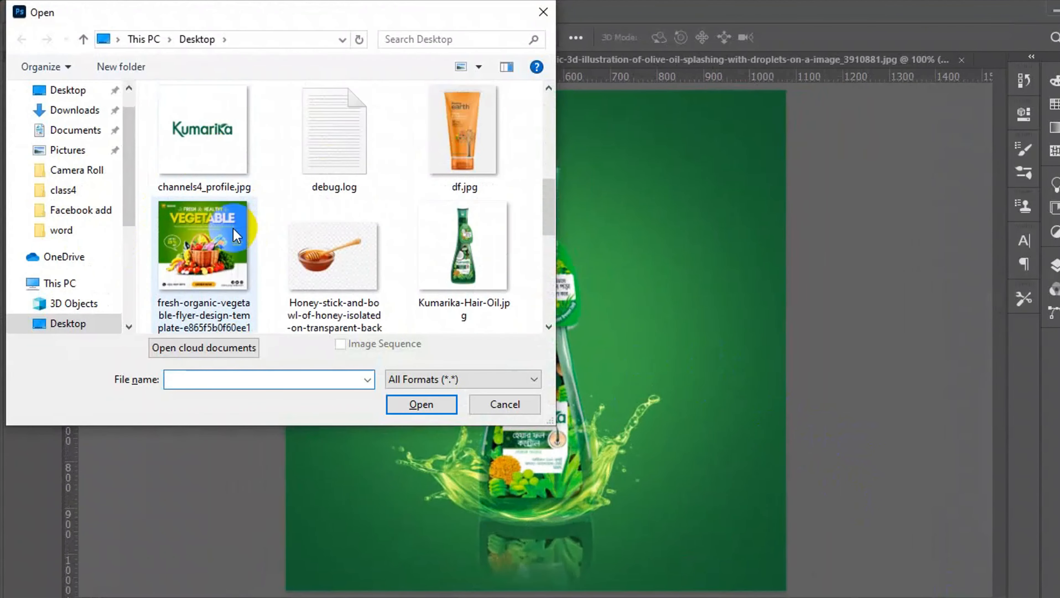
pyautogui.doubleClick(186, 167)
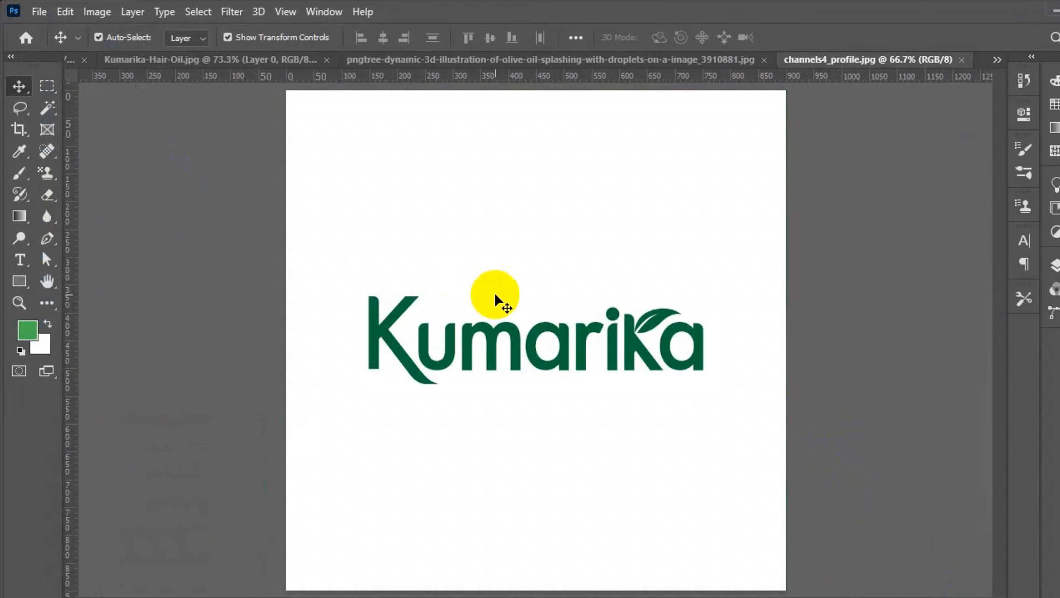
# Remove the logo's white background and the white inside its letters with the Magic Eraser at tolerance 32.
pyautogui.scroll(3, 481, 292)
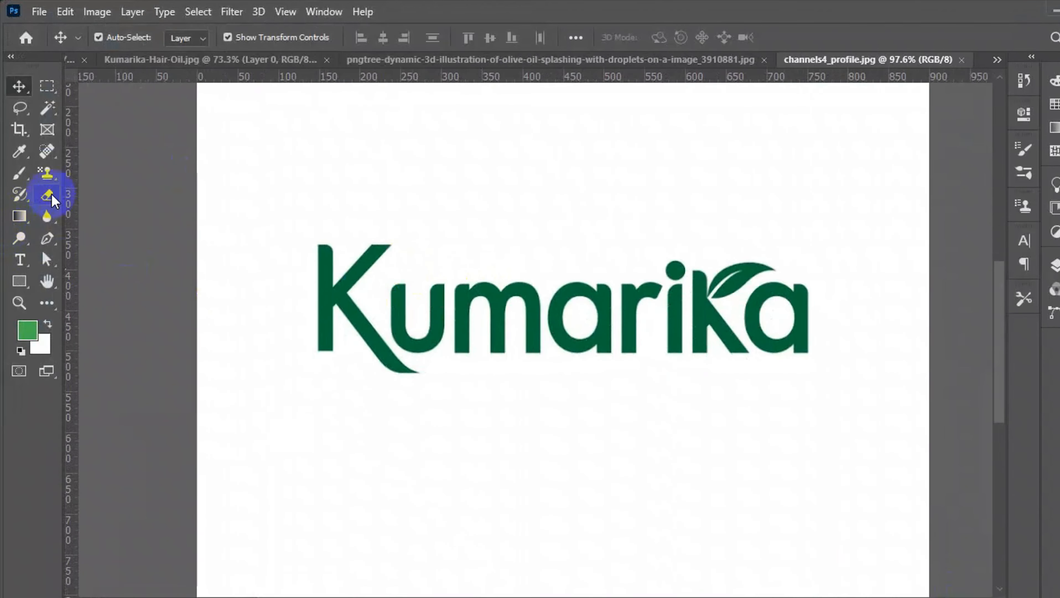
pyautogui.click(51, 194)
pyautogui.click(107, 225)
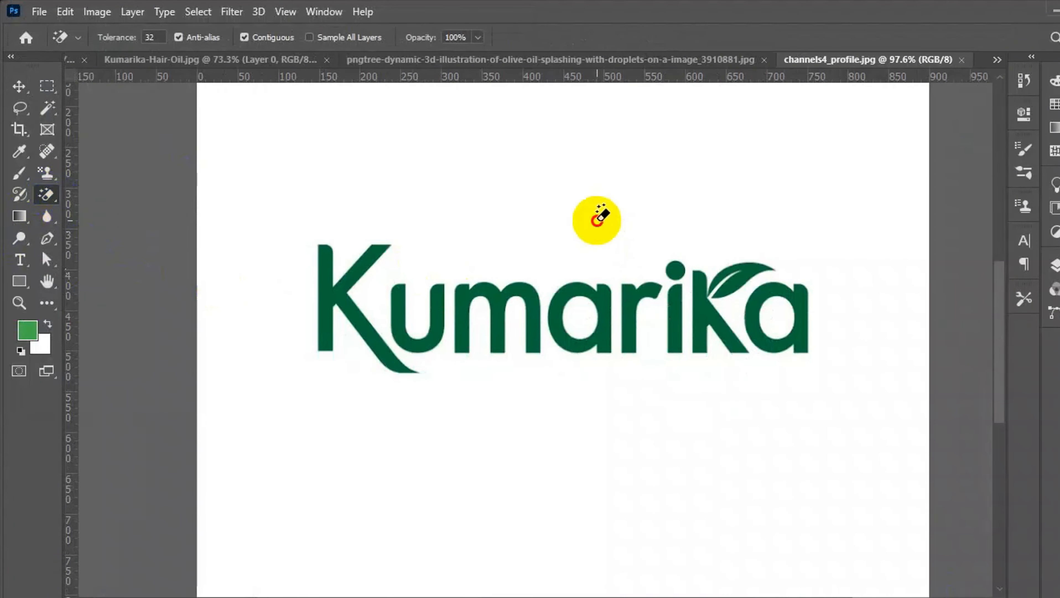
pyautogui.click(597, 220)
pyautogui.scroll(2, 615, 296)
pyautogui.click(565, 317)
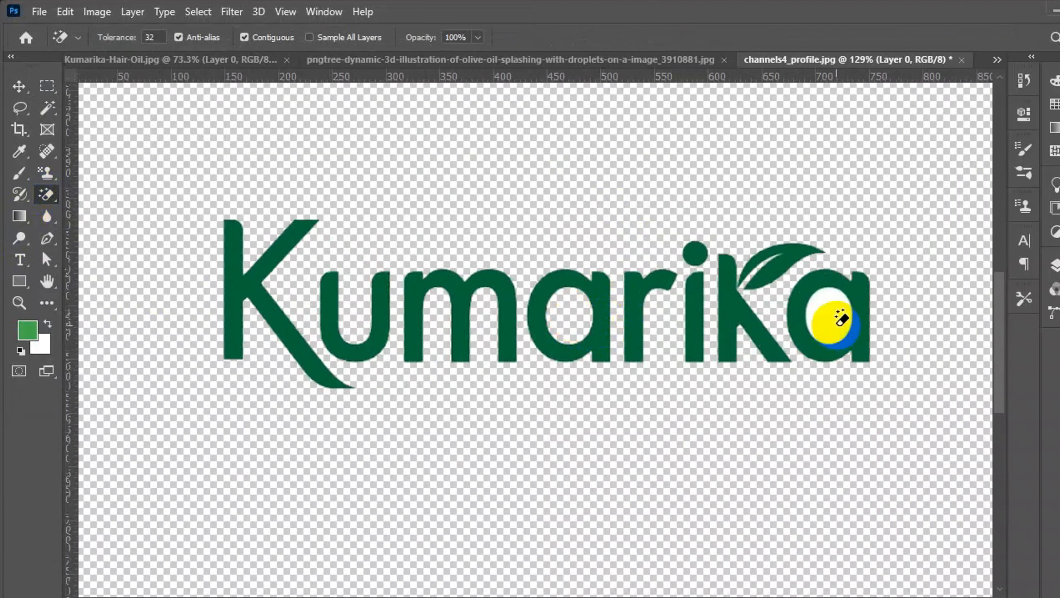
# Place the cut-out Kumarika logo in the Facebook post document and scale it to about 51%.
pyautogui.scroll(-6, 795, 344)
pyautogui.click(17, 85)
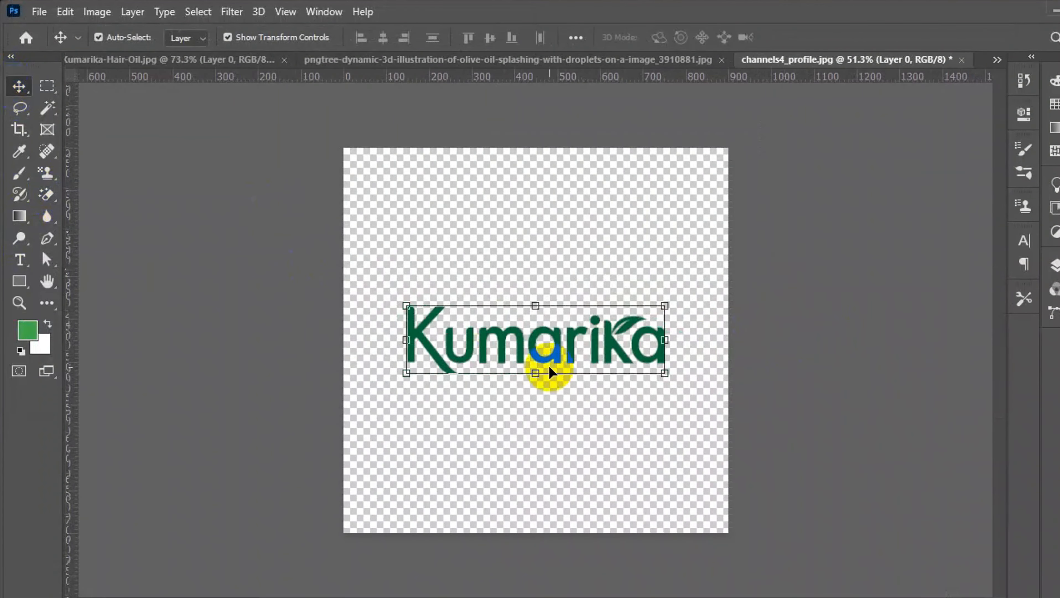
pyautogui.moveTo(443, 347); pyautogui.dragTo(754, 217)
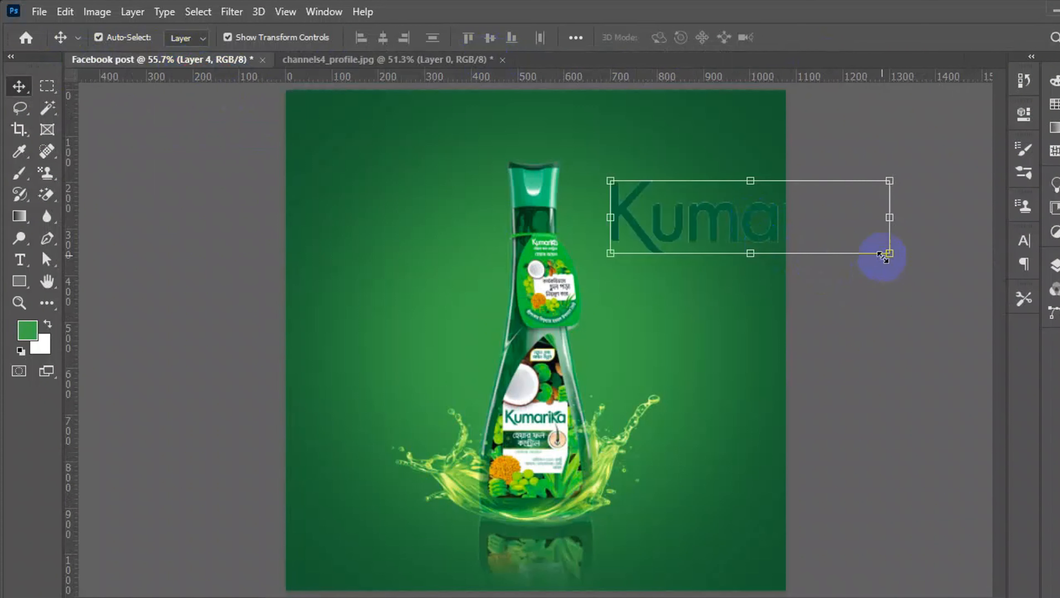
pyautogui.moveTo(889, 253); pyautogui.dragTo(753, 217)
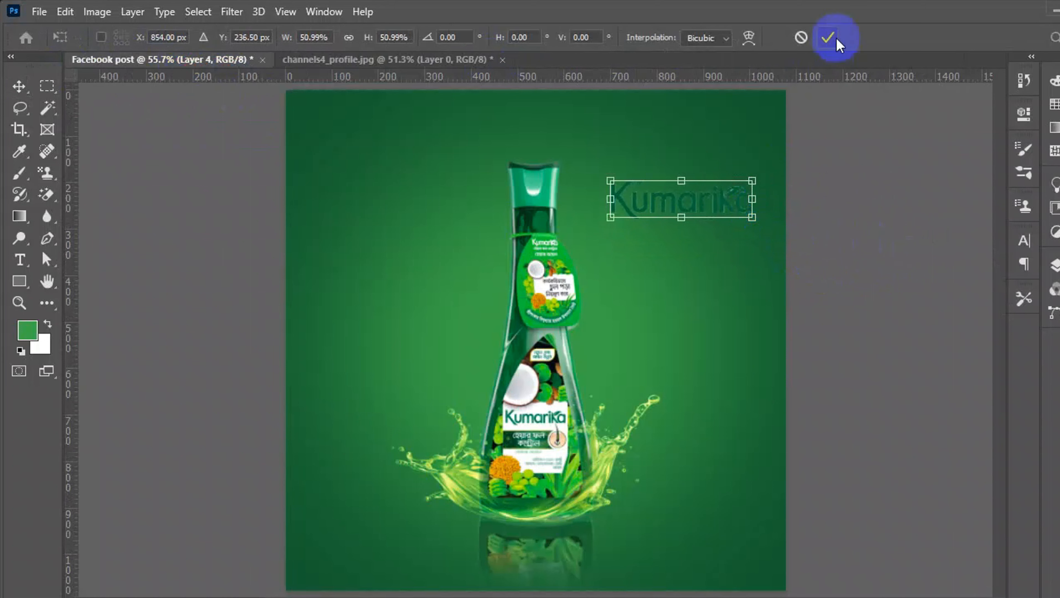
pyautogui.click(829, 38)
# Move the Kumarika logo into the upper-right corner of the post and shrink it slightly.
pyautogui.scroll(2, 765, 238)
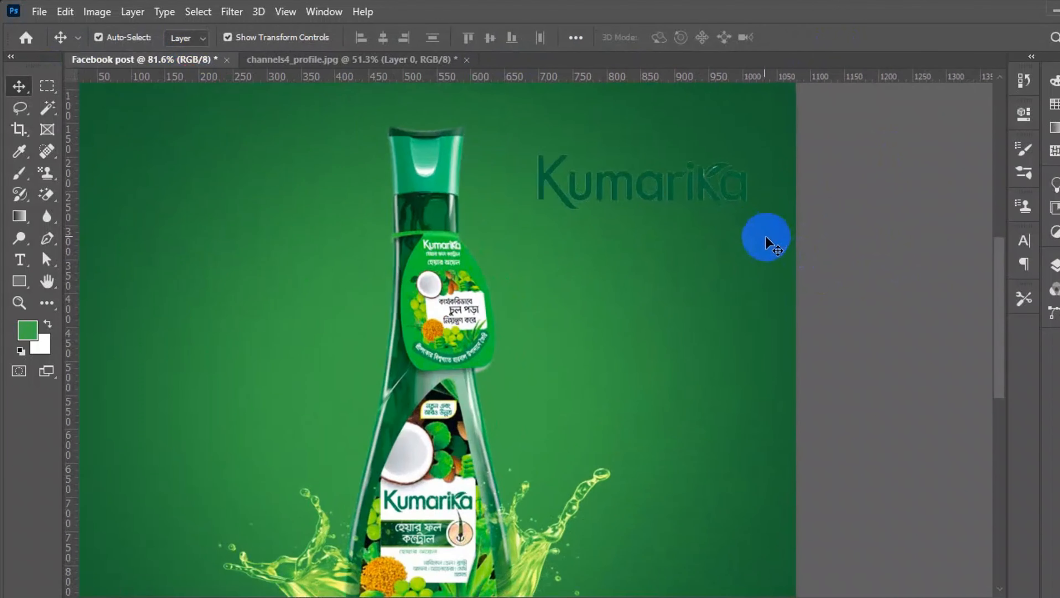
pyautogui.scroll(3, 799, 333)
pyautogui.moveTo(694, 307); pyautogui.dragTo(716, 225)
pyautogui.moveTo(552, 201); pyautogui.dragTo(584, 209)
pyautogui.click(825, 41)
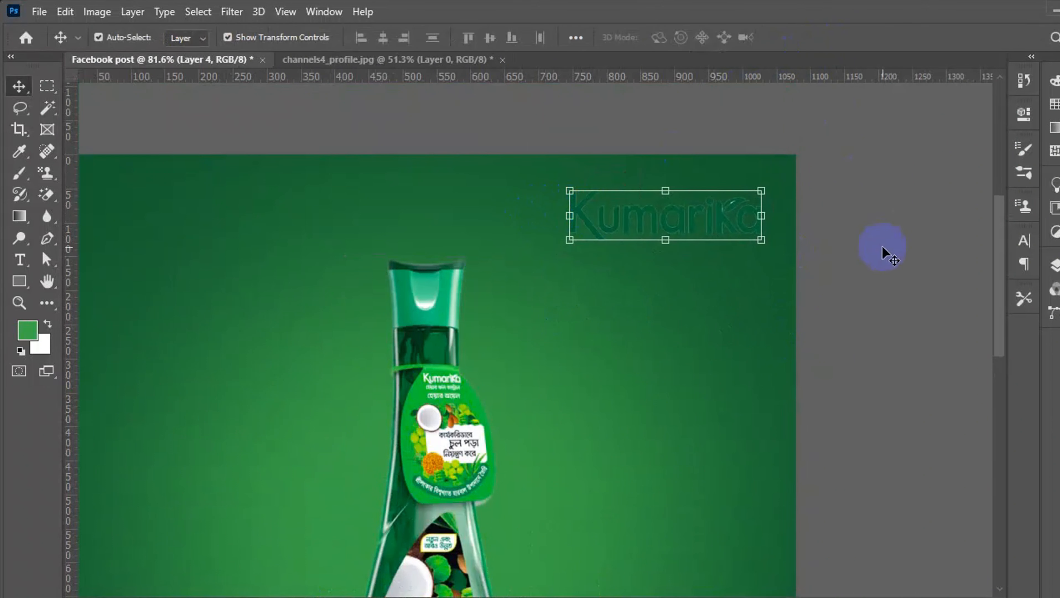
# Select the dark green Kumarika logo layer and open its layer style settings.
pyautogui.click(729, 211)
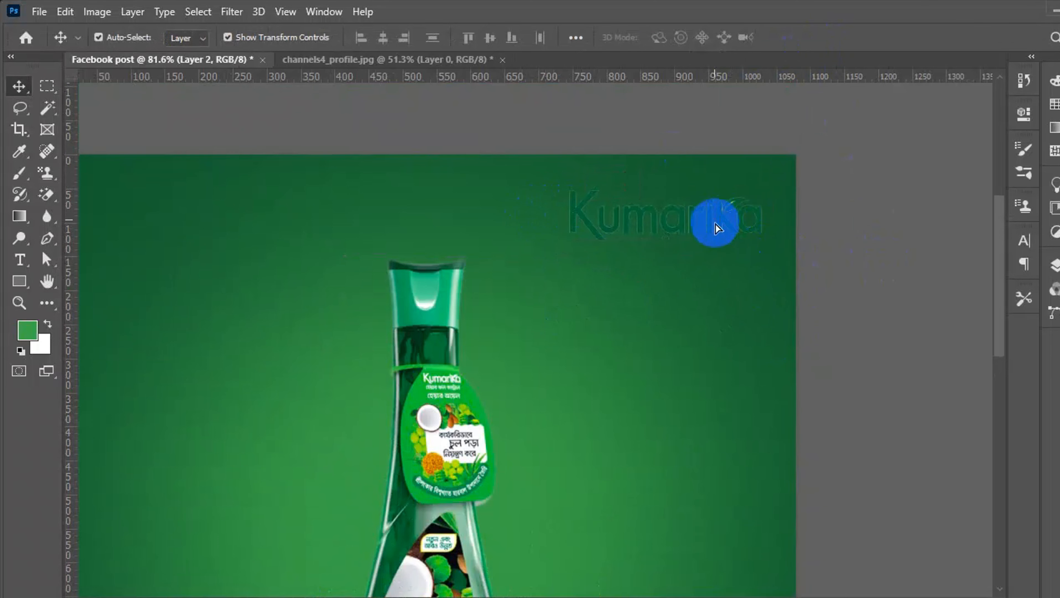
pyautogui.click(880, 198)
pyautogui.click(772, 226)
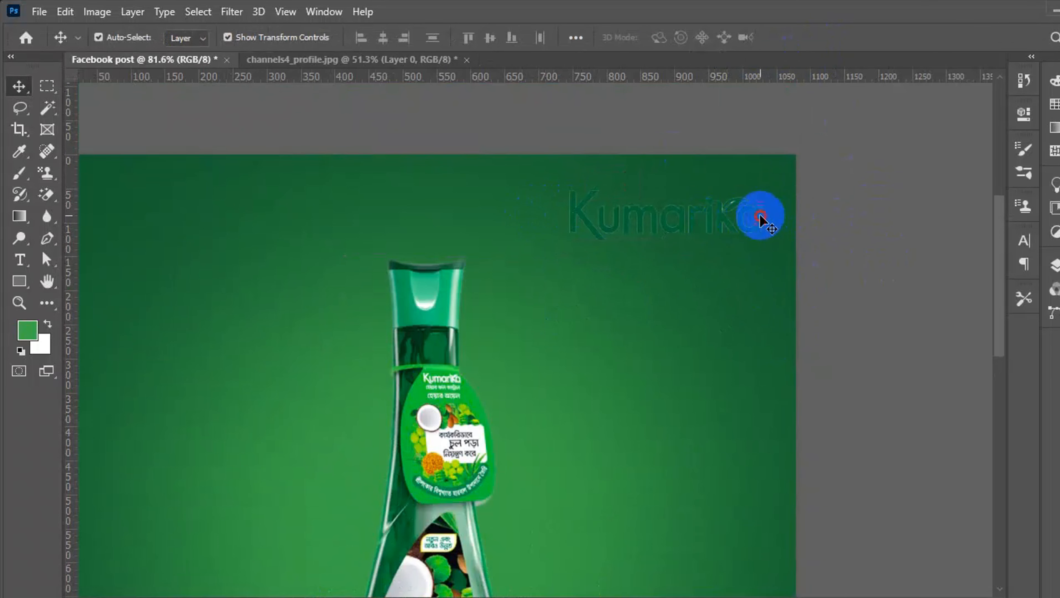
pyautogui.click(760, 215)
pyautogui.click(1056, 264)
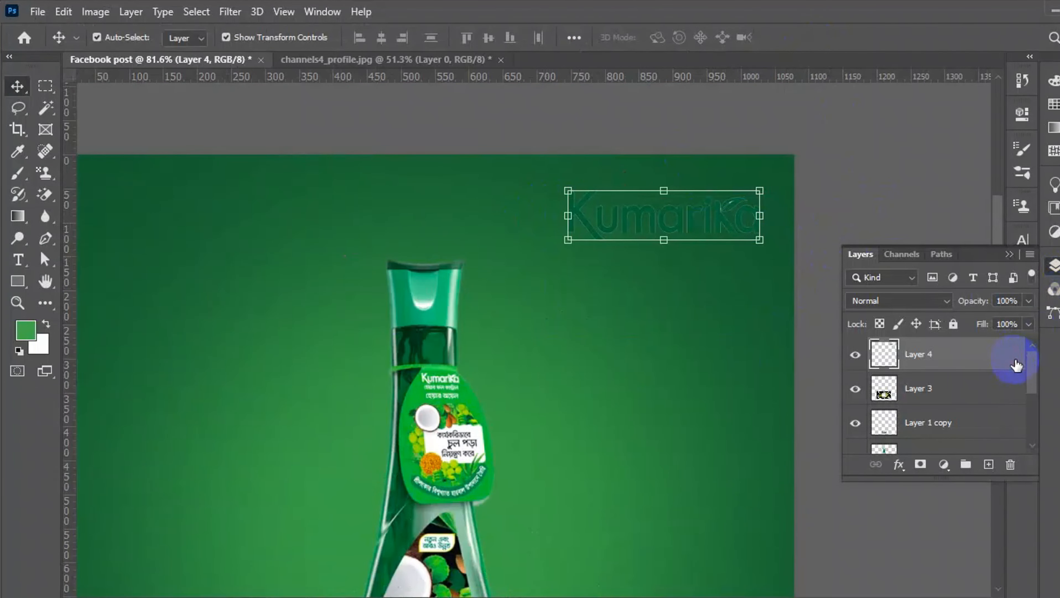
pyautogui.doubleClick(1016, 365)
# Apply a white Color Overlay to the logo with Normal blend mode and 100% opacity, and deselect the layer.
pyautogui.moveTo(367, 178); pyautogui.dragTo(980, 170)
pyautogui.moveTo(869, 183); pyautogui.dragTo(933, 99)
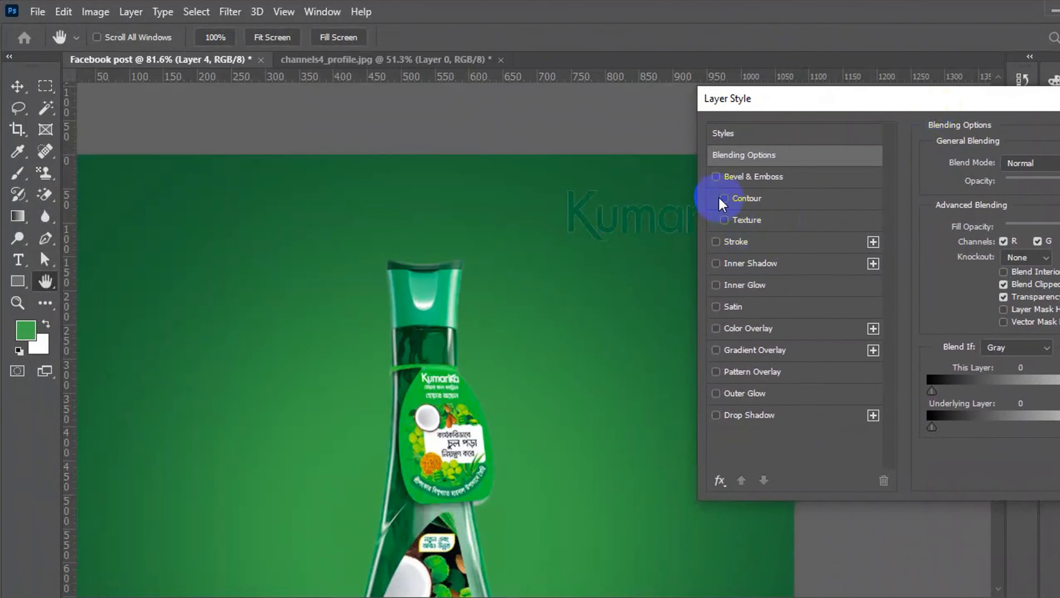
pyautogui.click(717, 329)
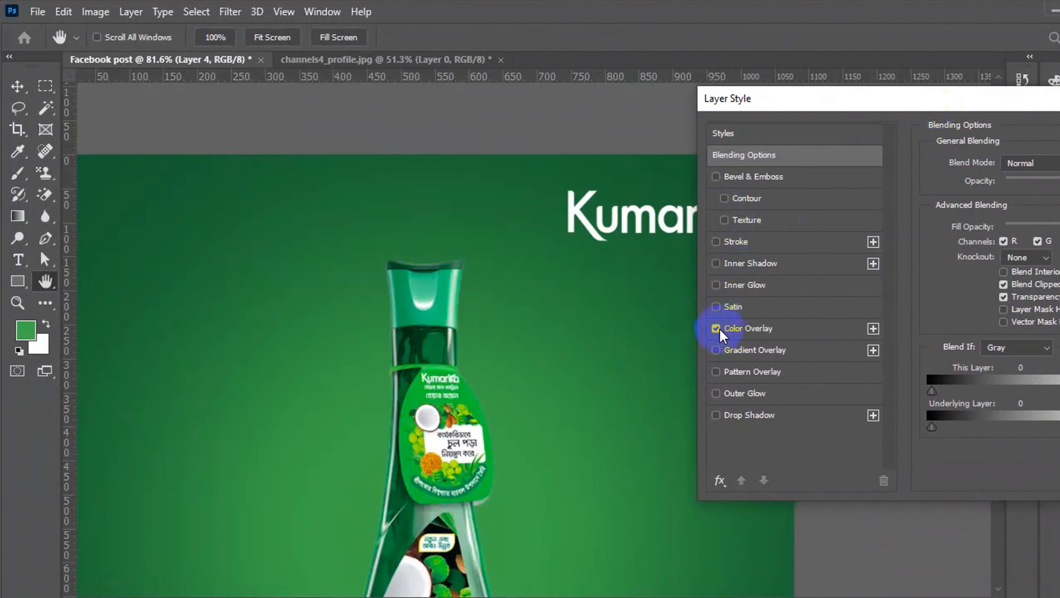
pyautogui.moveTo(785, 99); pyautogui.dragTo(307, 243)
pyautogui.moveTo(634, 245); pyautogui.dragTo(617, 188)
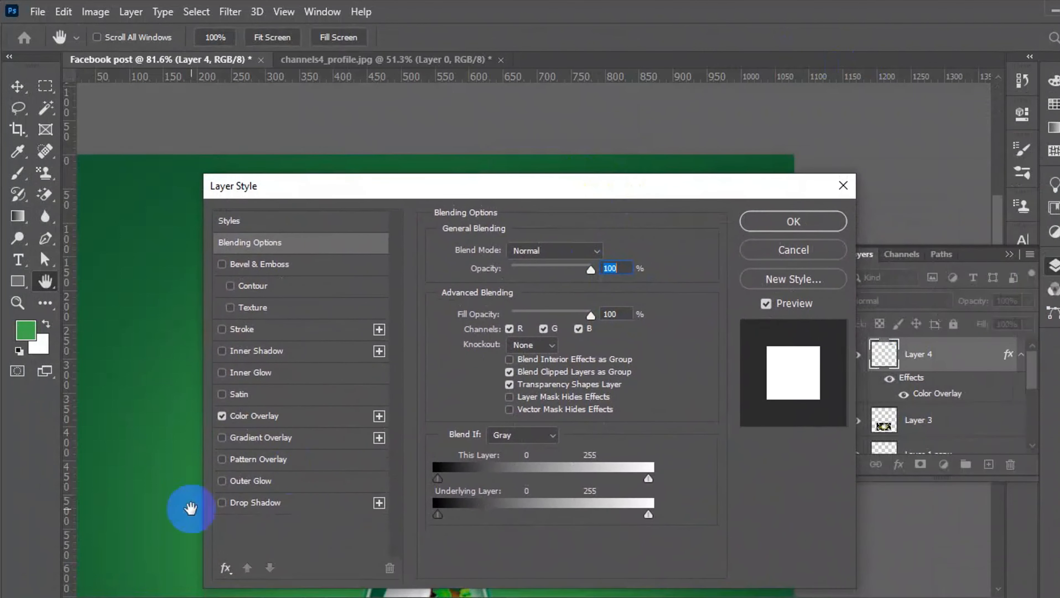
pyautogui.click(254, 416)
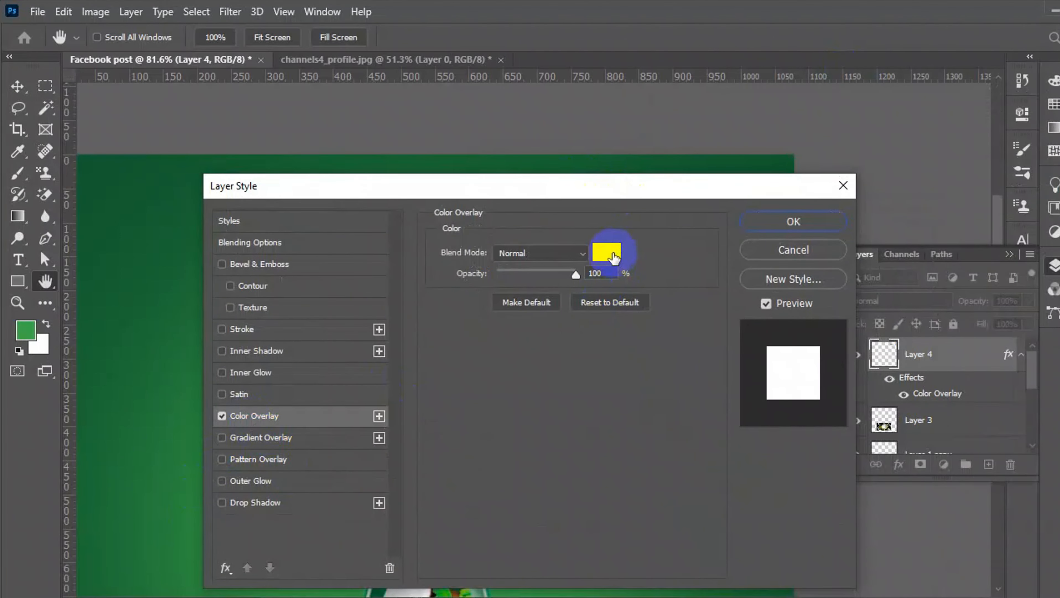
pyautogui.click(800, 220)
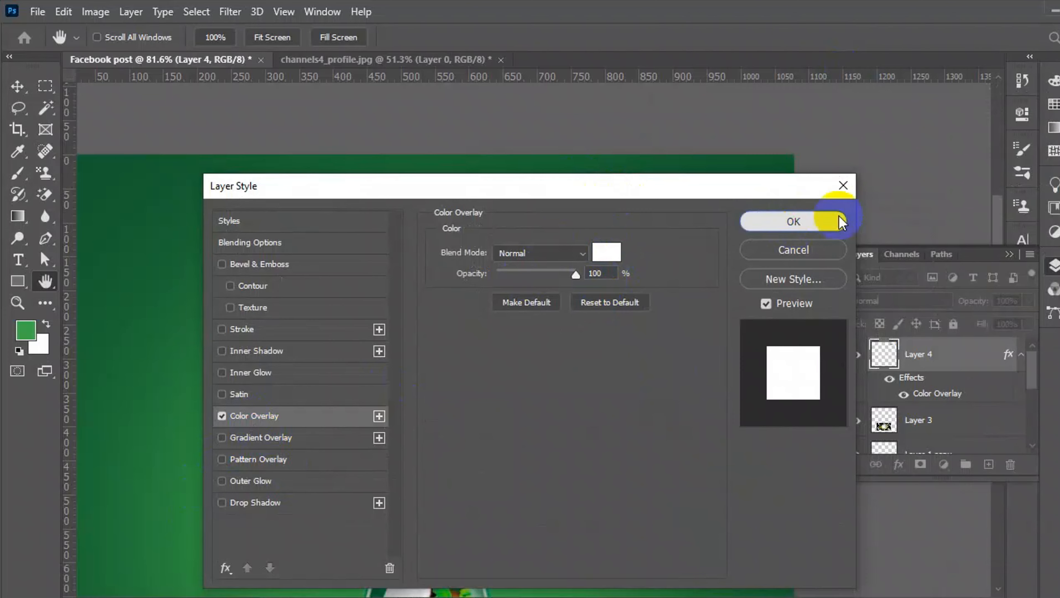
pyautogui.click(1008, 254)
pyautogui.click(883, 242)
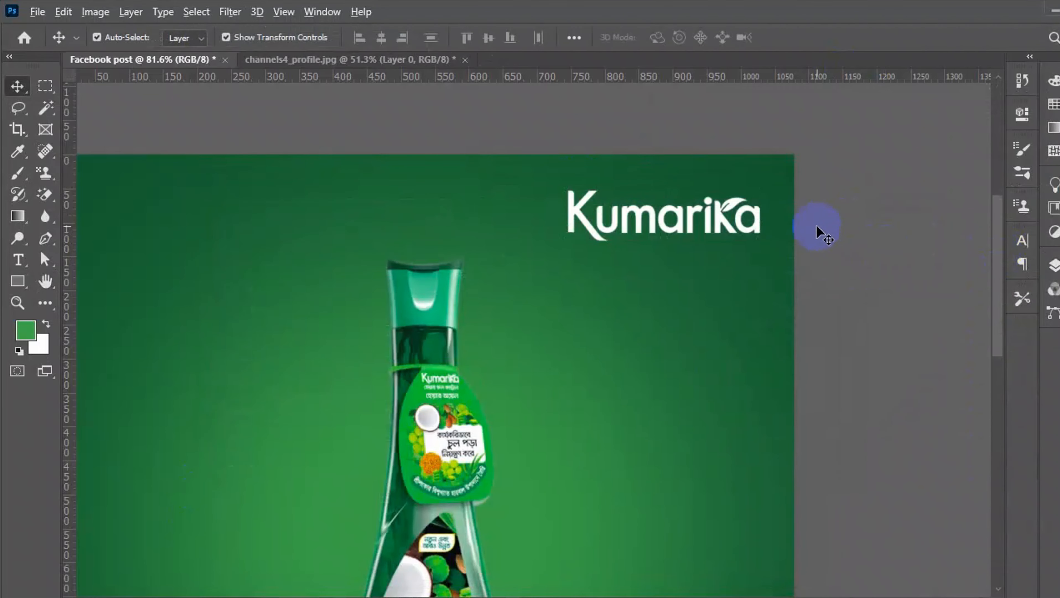
pyautogui.scroll(-3, 814, 238)
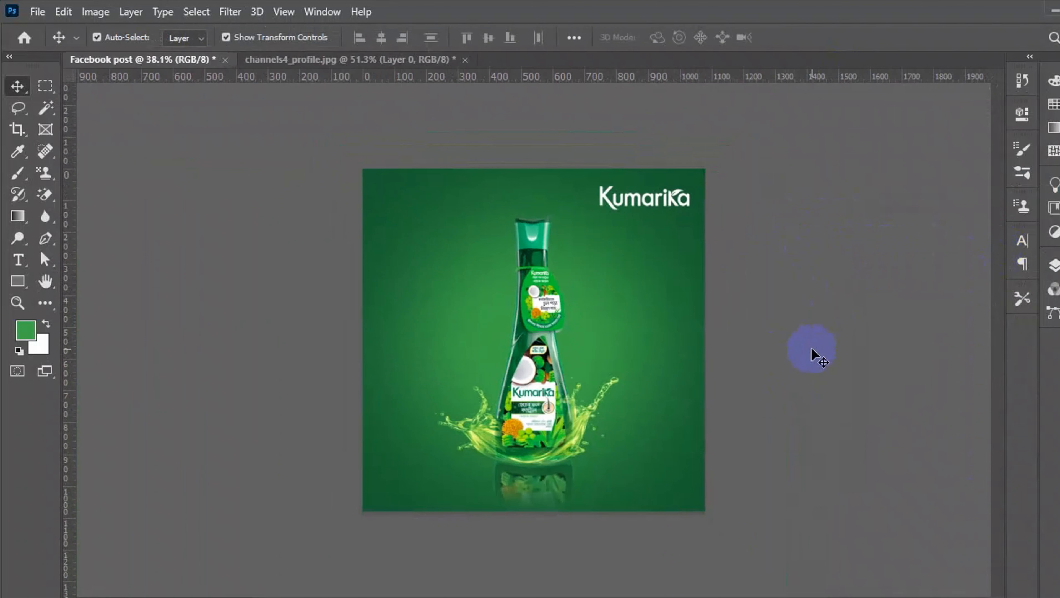
pyautogui.scroll(1, 705, 410)
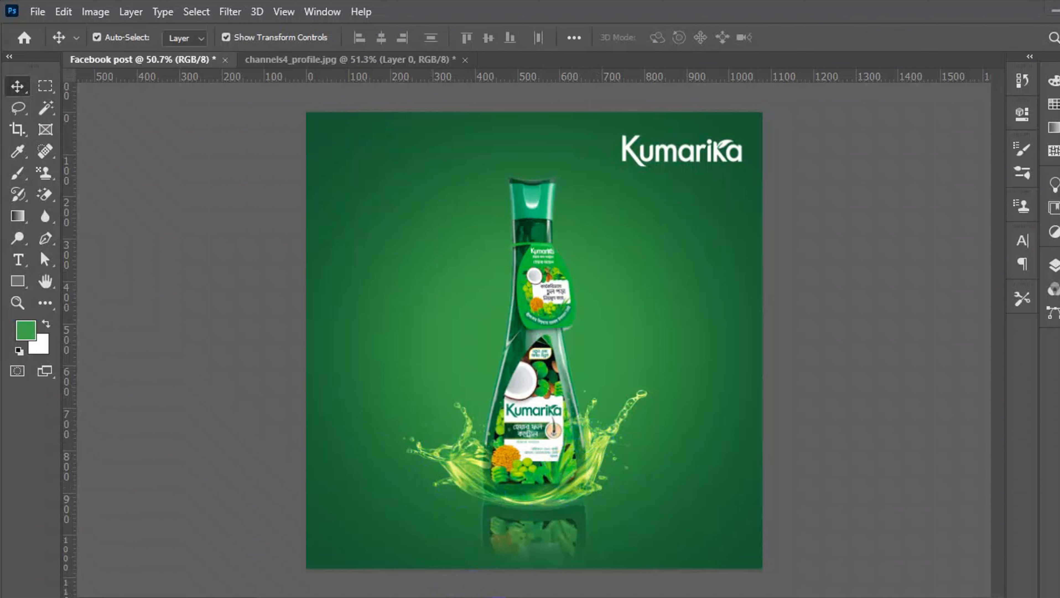
pyautogui.click(498, 597)
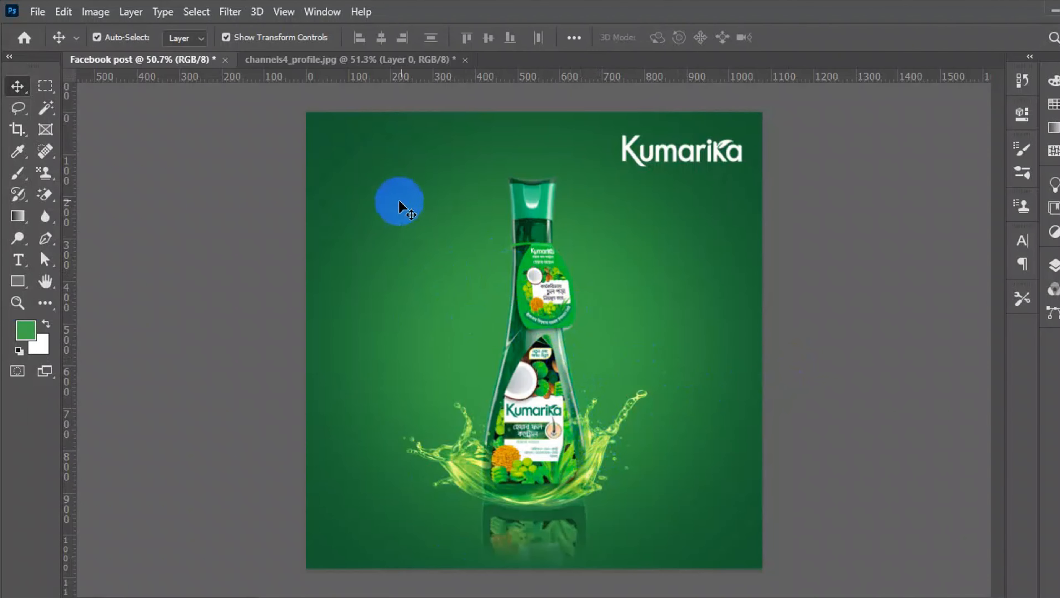
# Open the golden oil splash image ffff.jpg from the Desktop.
pyautogui.click(30, 14)
pyautogui.click(55, 47)
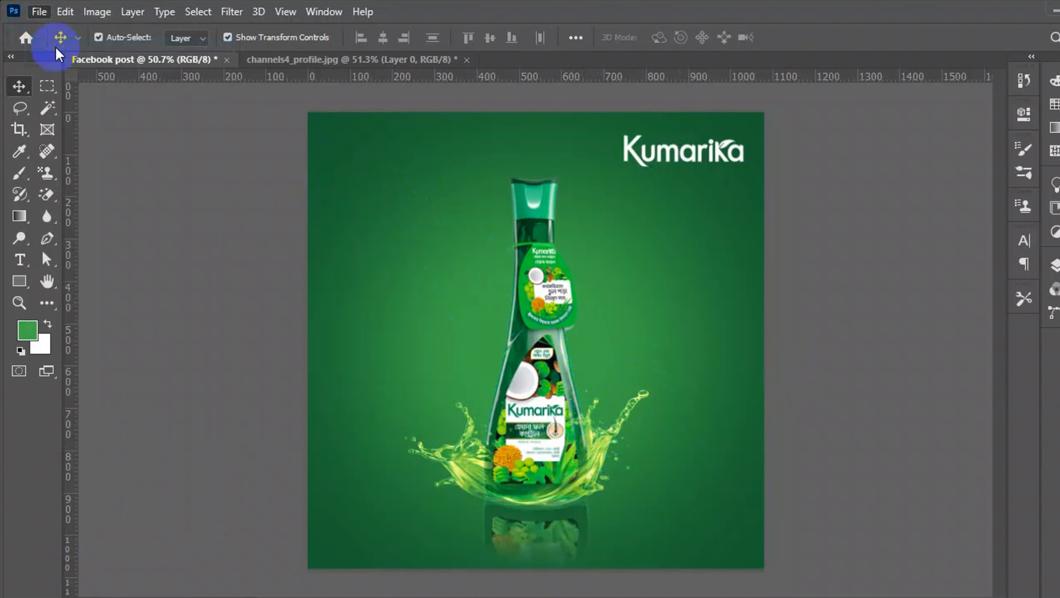
pyautogui.scroll(-5, 374, 234)
pyautogui.scroll(2, 370, 243)
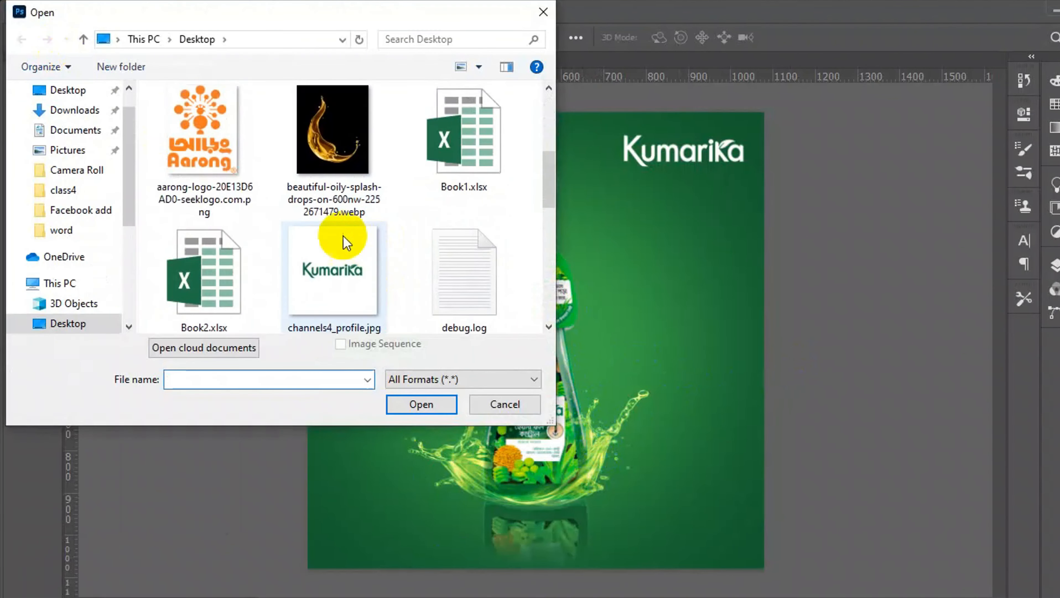
pyautogui.scroll(-3, 338, 168)
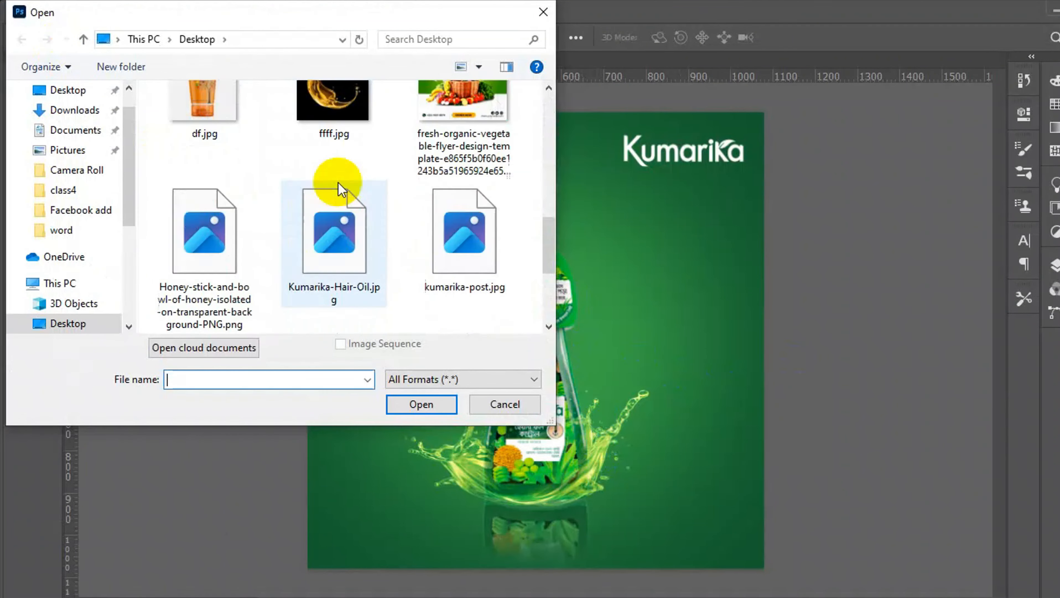
pyautogui.click(333, 122)
pyautogui.click(419, 403)
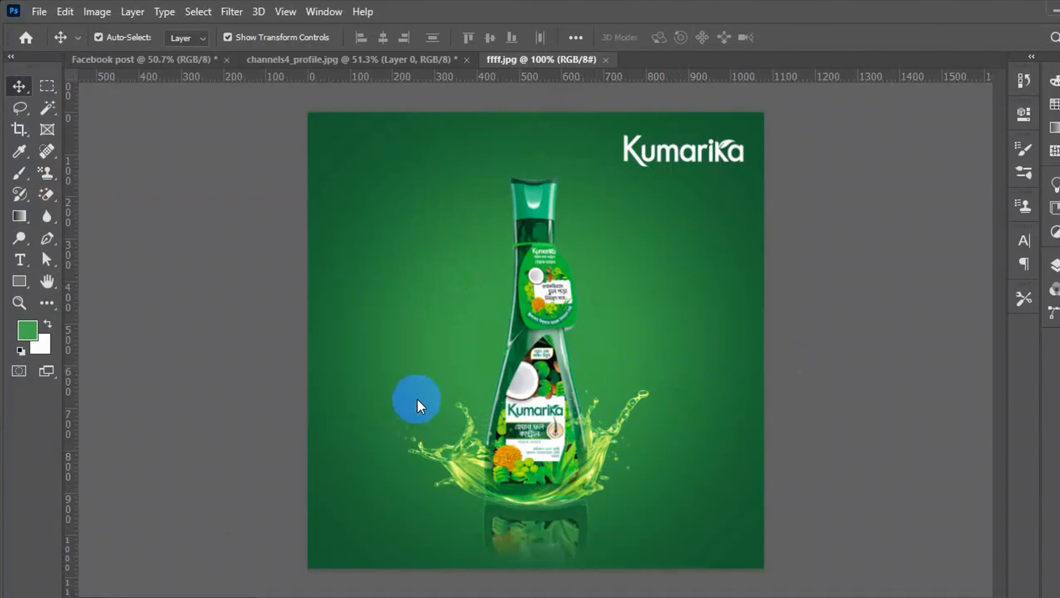
# Place the golden splash image in the Facebook post document, enlarge it to about 131%, and position it over the bottle.
pyautogui.moveTo(450, 383); pyautogui.dragTo(534, 272)
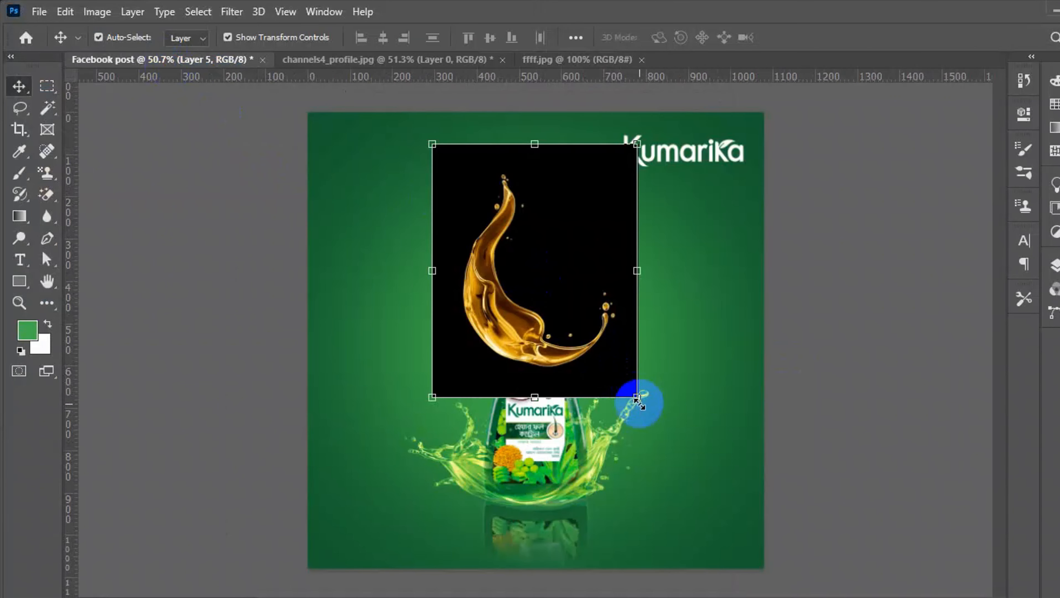
pyautogui.moveTo(636, 396); pyautogui.dragTo(546, 417)
pyautogui.moveTo(546, 382); pyautogui.dragTo(582, 415)
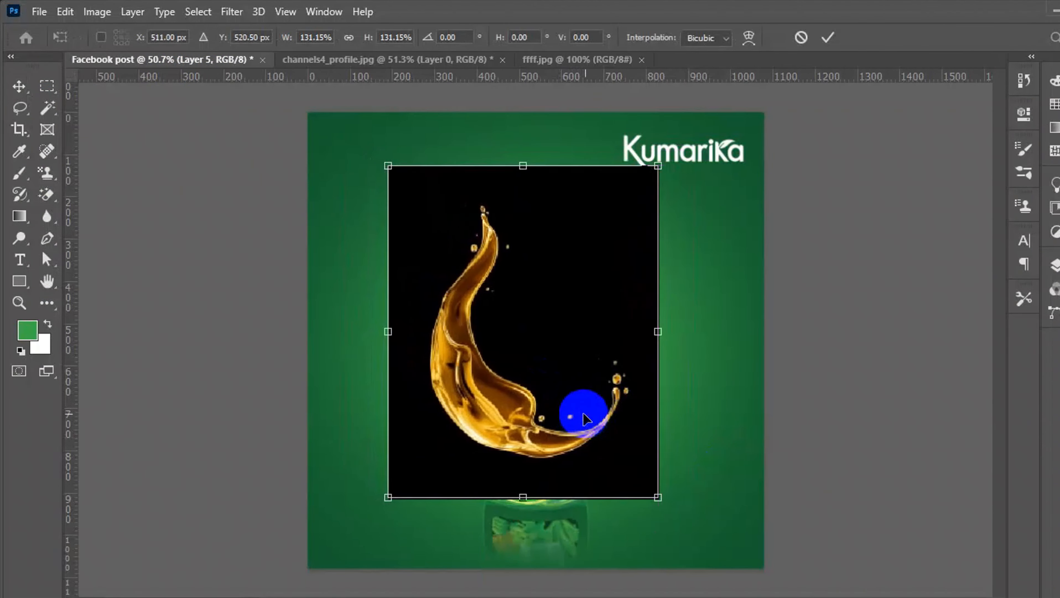
pyautogui.click(829, 36)
# Set the golden splash layer's blend mode to Screen to drop its black background, and deselect it.
pyautogui.click(1053, 265)
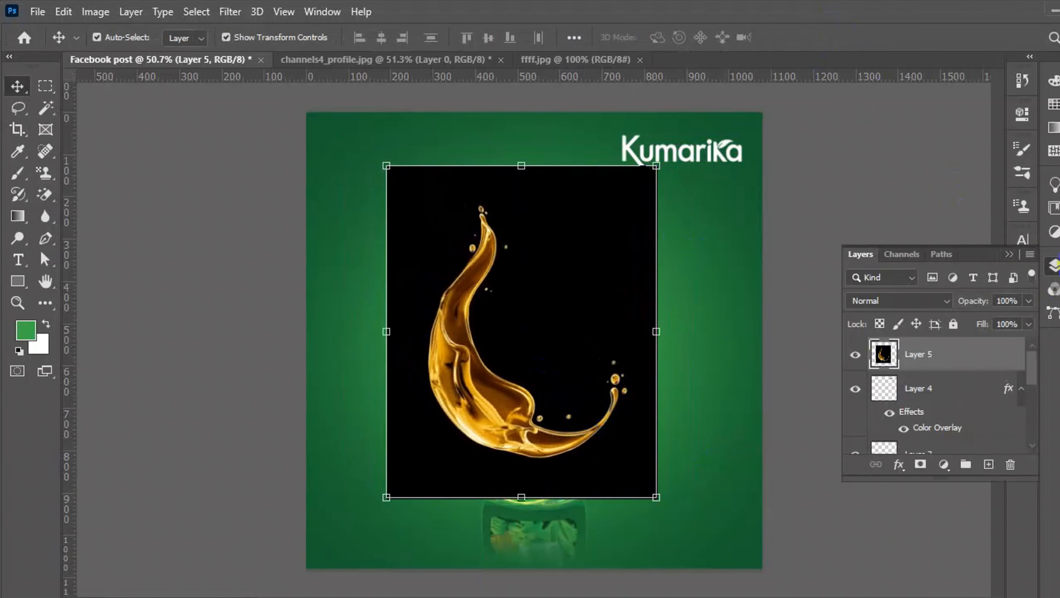
pyautogui.click(926, 298)
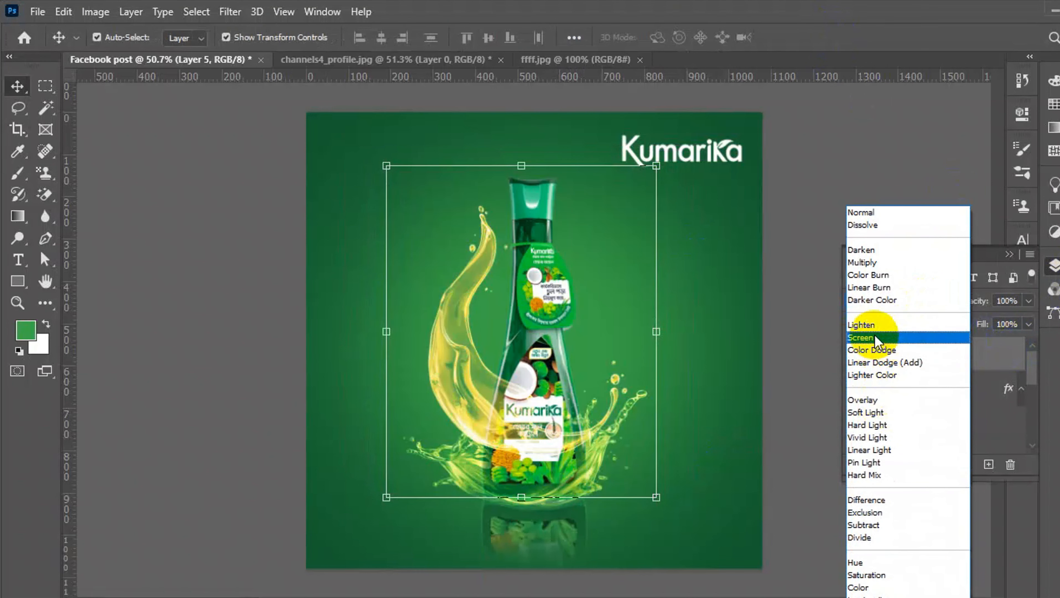
pyautogui.click(874, 337)
pyautogui.click(827, 207)
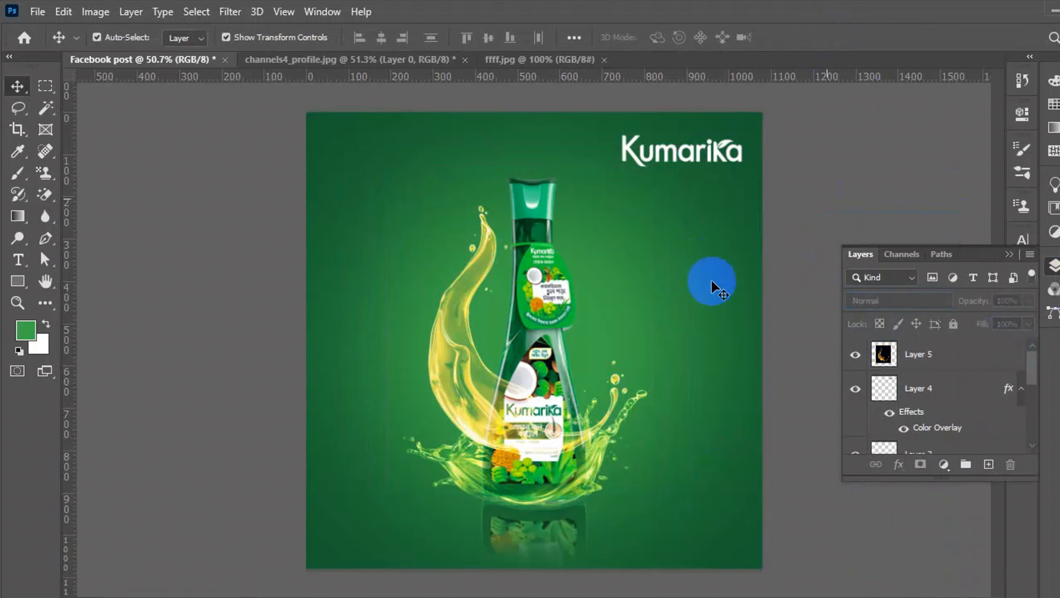
# Shift the golden splash slightly up and right, and move its layer beneath the bottle layer, Layer 1.
pyautogui.moveTo(463, 359)
pyautogui.mouseDown()
pyautogui.moveTo(486, 337)
pyautogui.moveTo(472, 349)
pyautogui.mouseUp()
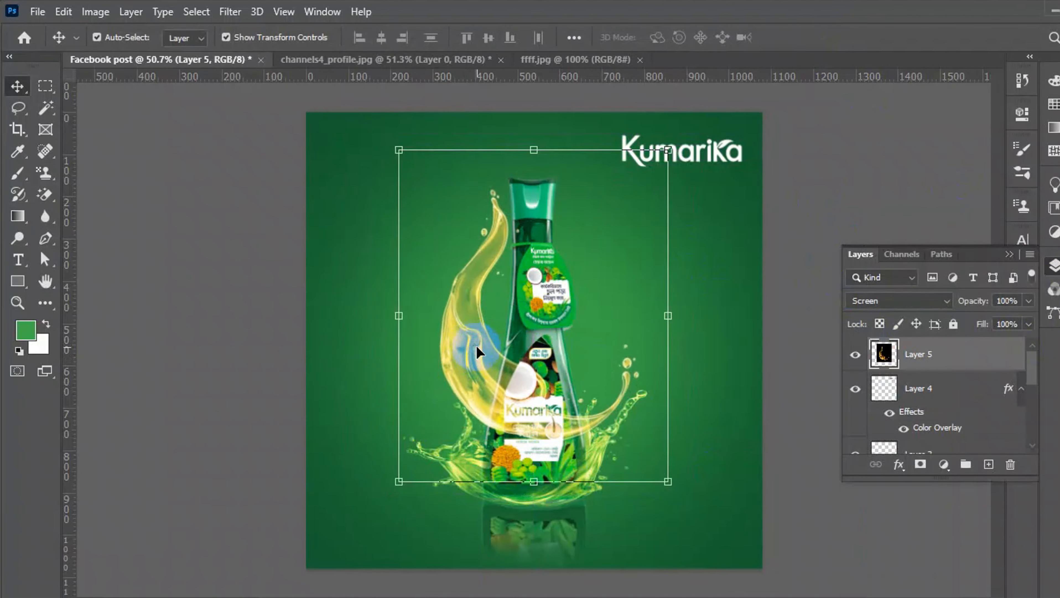
pyautogui.scroll(-1, 923, 353)
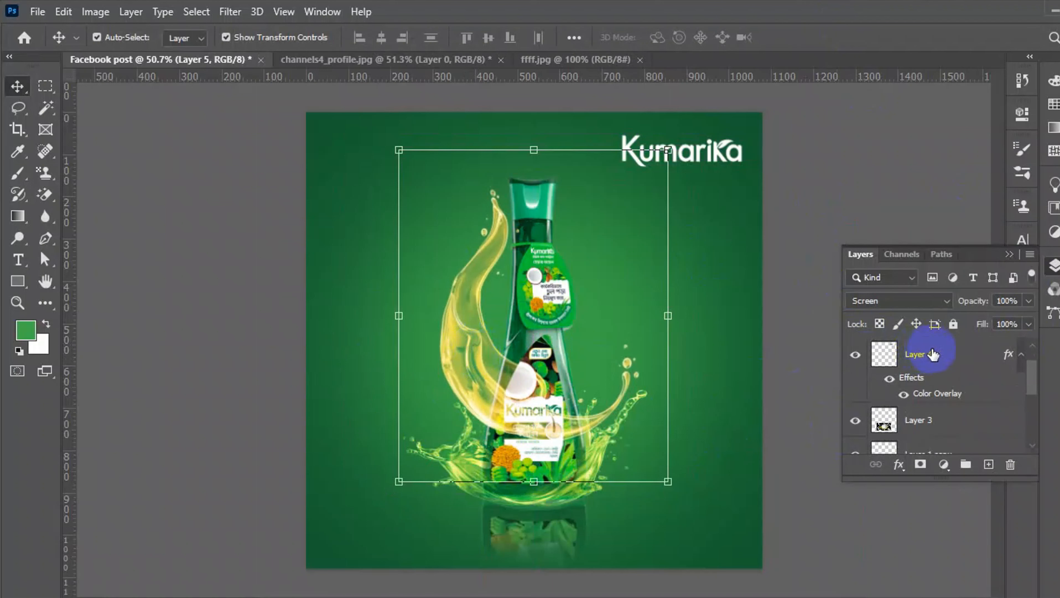
pyautogui.scroll(1, 932, 354)
pyautogui.moveTo(935, 351); pyautogui.dragTo(945, 419)
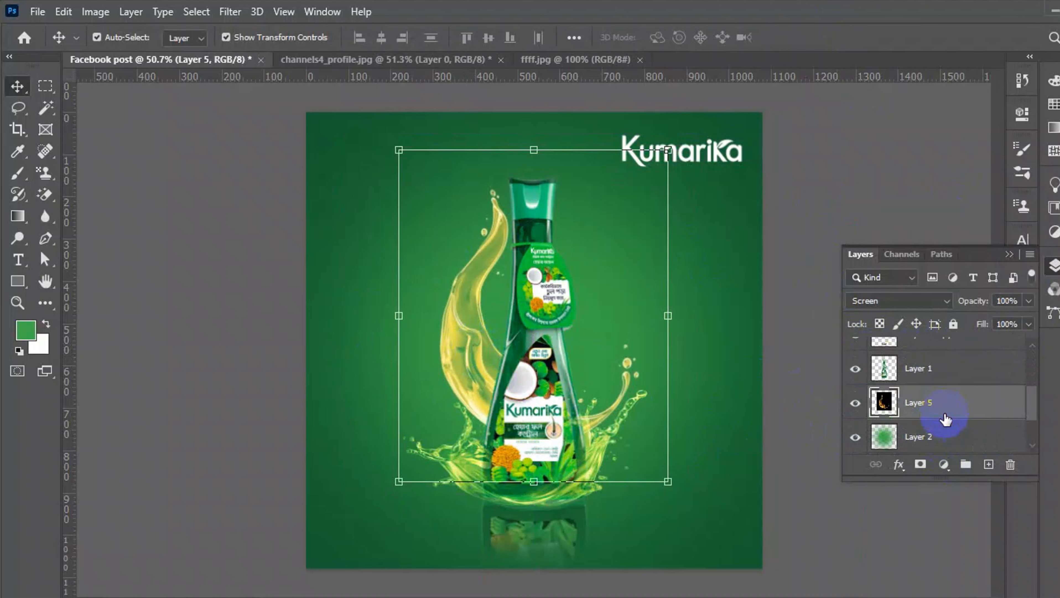
pyautogui.click(1009, 255)
pyautogui.click(855, 347)
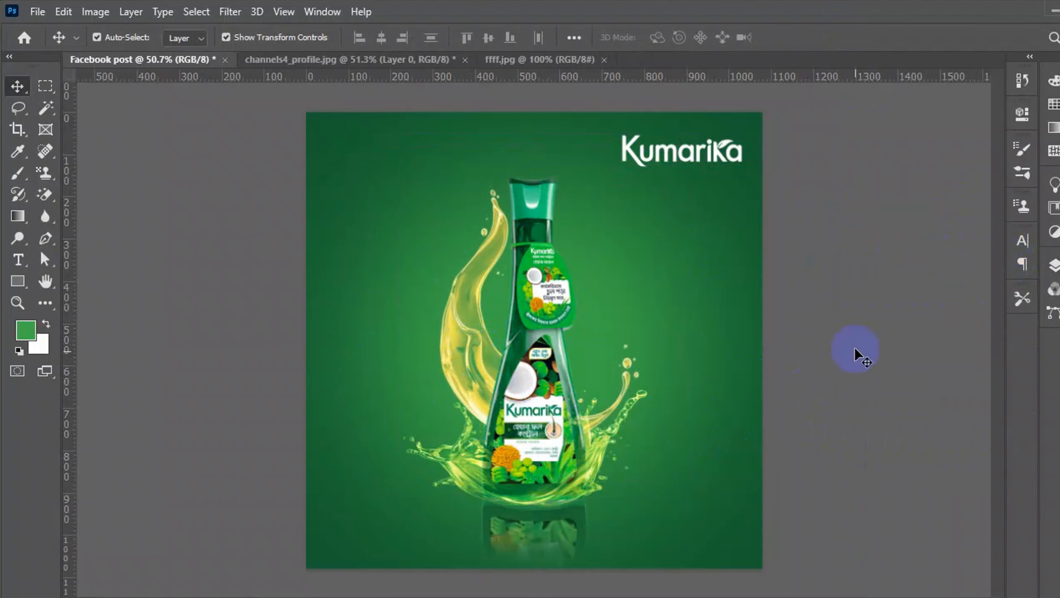
# Try rotating the golden splash by 6.56° and moving it higher behind the bottle, and undo both changes.
pyautogui.scroll(2, 454, 339)
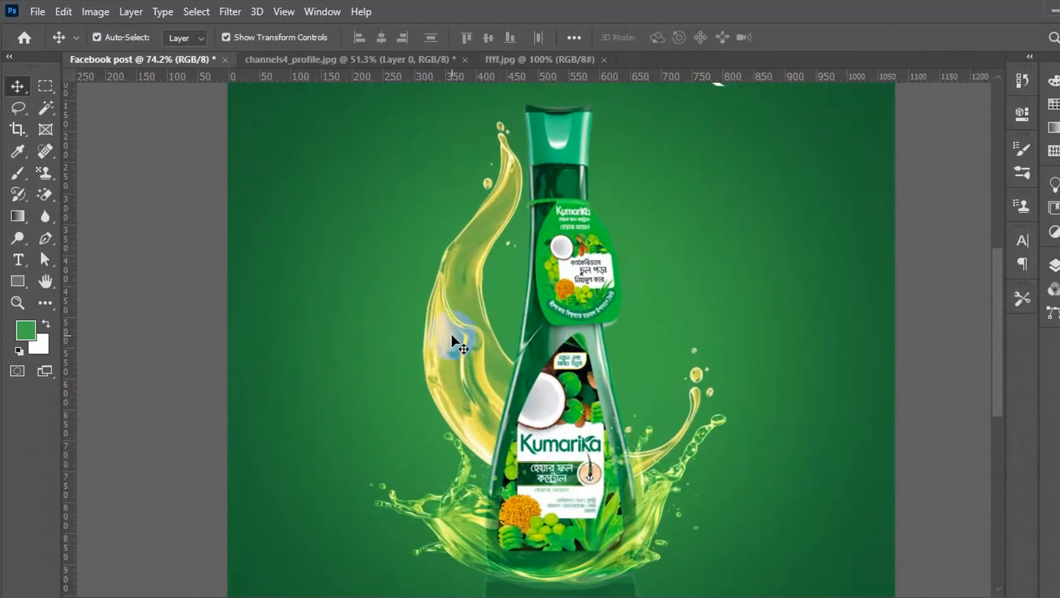
pyautogui.click(447, 336)
pyautogui.scroll(-2, 447, 336)
pyautogui.moveTo(694, 504); pyautogui.dragTo(670, 504)
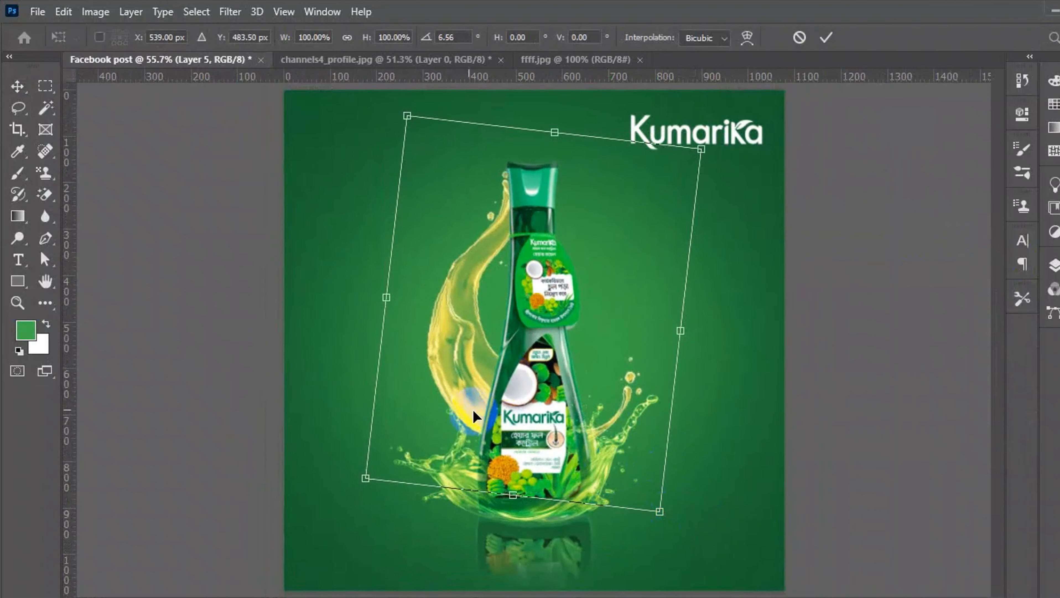
pyautogui.moveTo(462, 376); pyautogui.dragTo(450, 342)
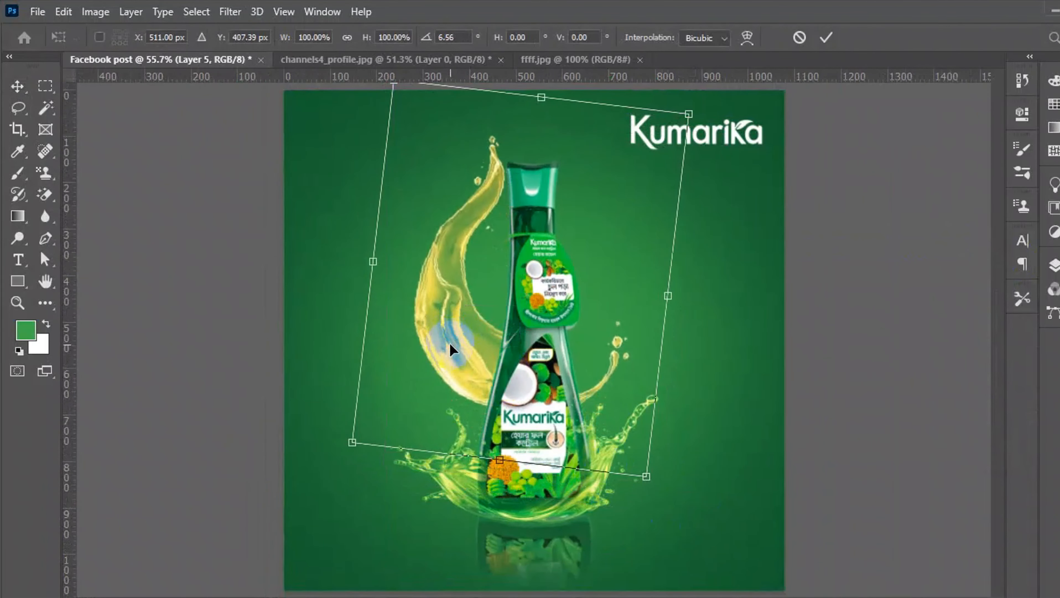
pyautogui.hotkey('ctrl', 'z')
pyautogui.hotkey('ctrl', 'z')
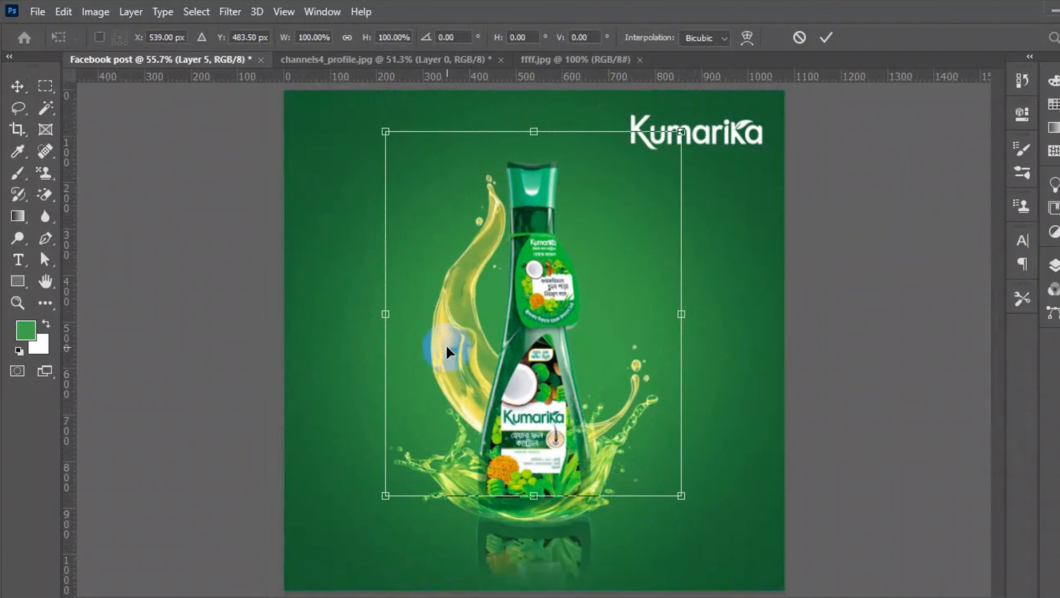
pyautogui.click(826, 39)
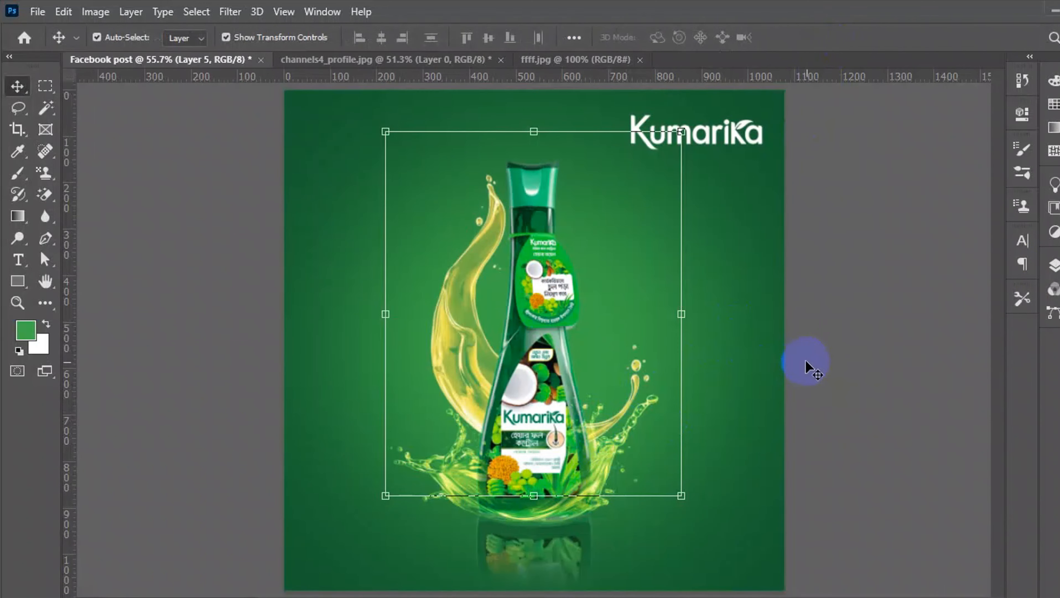
# Shift the golden splash layer's midtones with Color Balance to -81 cyan–red, +87 magenta–green and -59 yellow–blue.
pyautogui.click(819, 357)
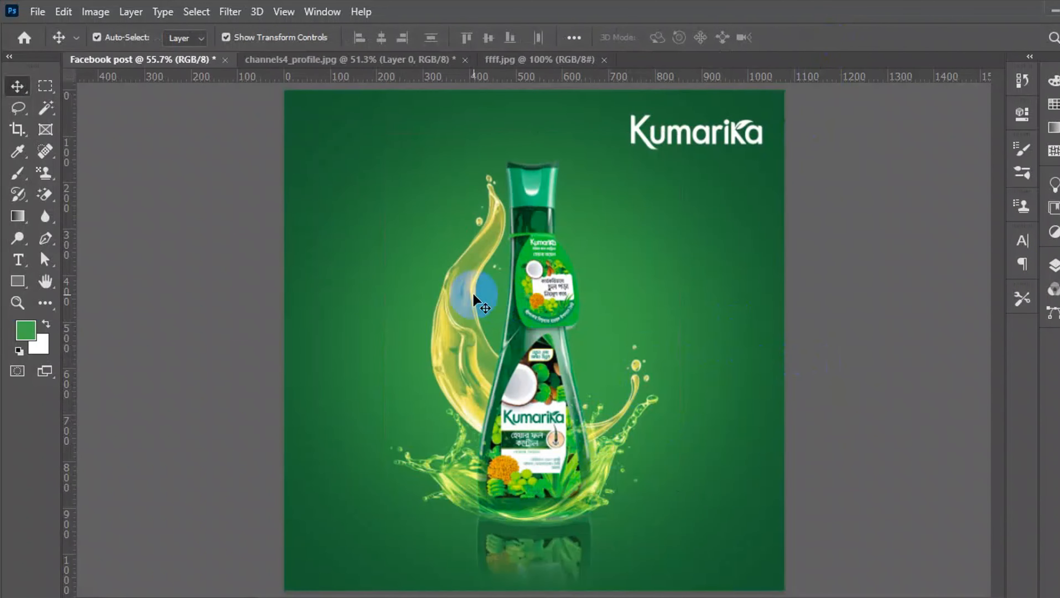
pyautogui.click(473, 293)
pyautogui.click(100, 14)
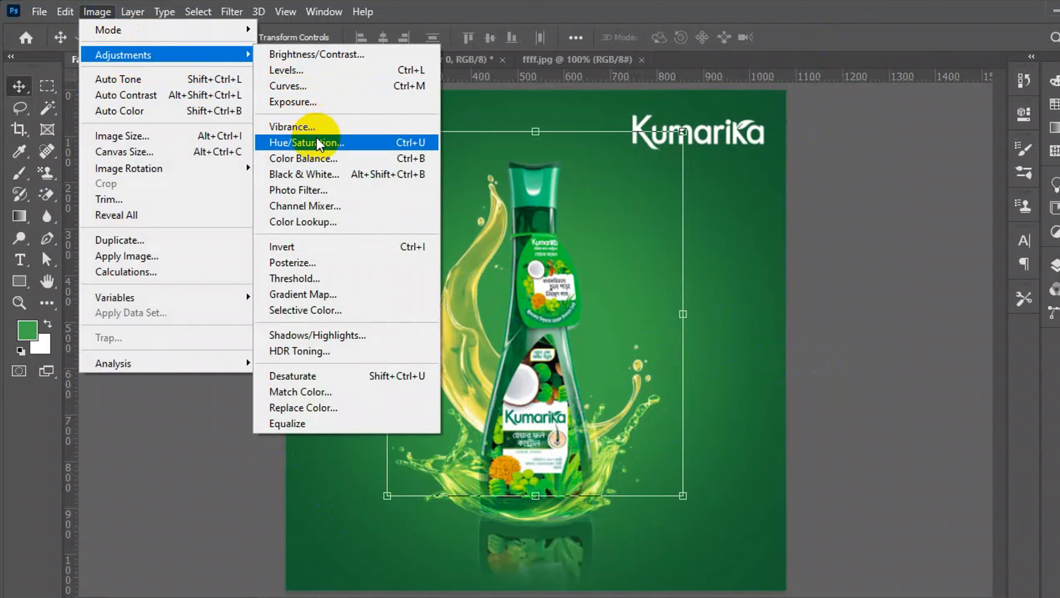
pyautogui.click(323, 159)
pyautogui.moveTo(865, 213); pyautogui.dragTo(801, 220)
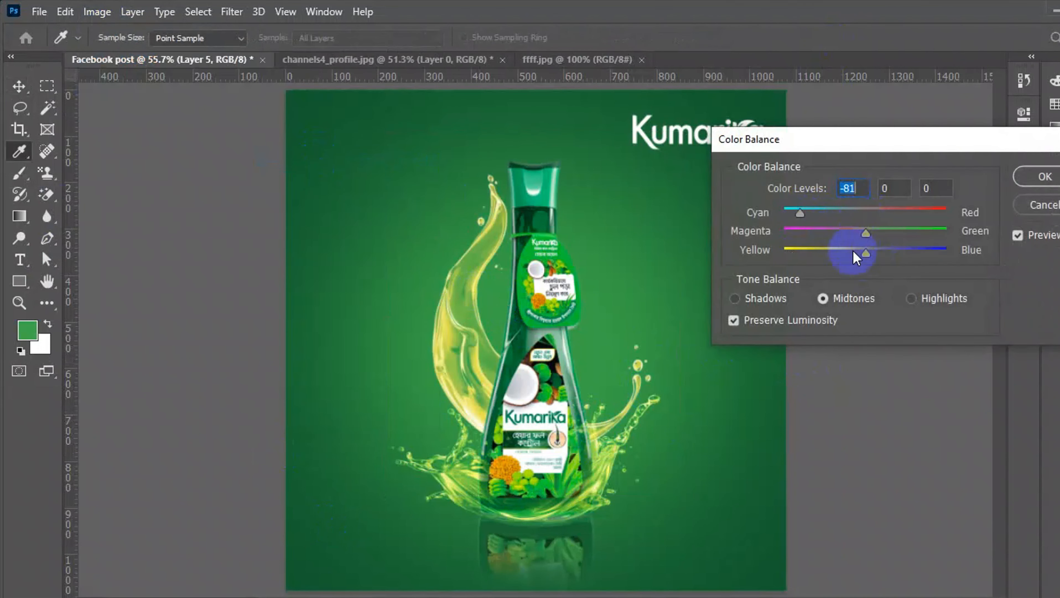
pyautogui.moveTo(863, 234); pyautogui.dragTo(936, 233)
pyautogui.moveTo(869, 255); pyautogui.dragTo(819, 255)
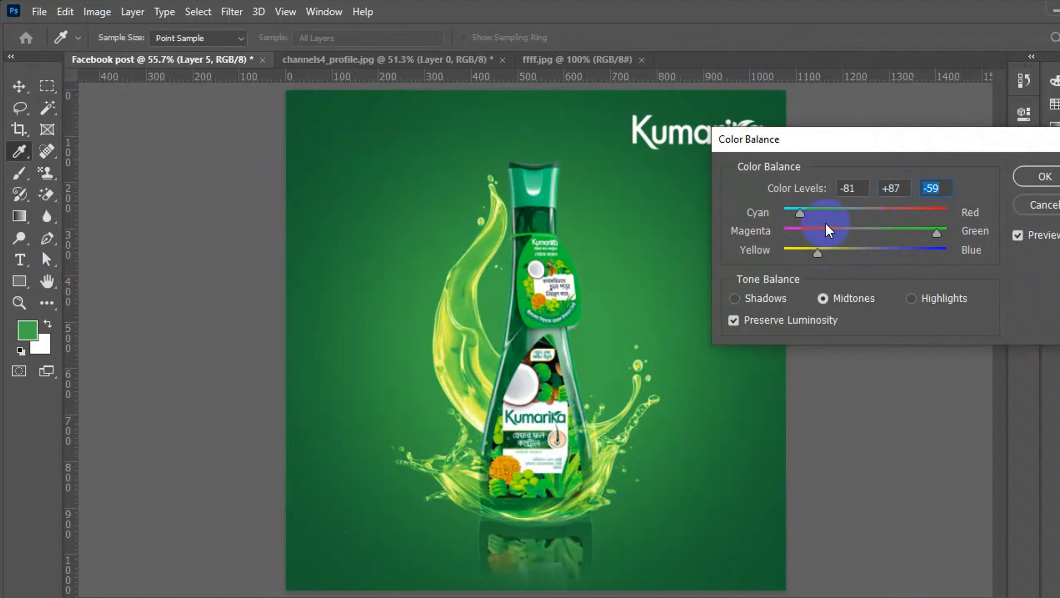
# Refine the splash's Color Balance with green at +100, strong cyan and slightly less yellow, apply it, and deselect the layer.
pyautogui.moveTo(937, 233); pyautogui.dragTo(959, 230)
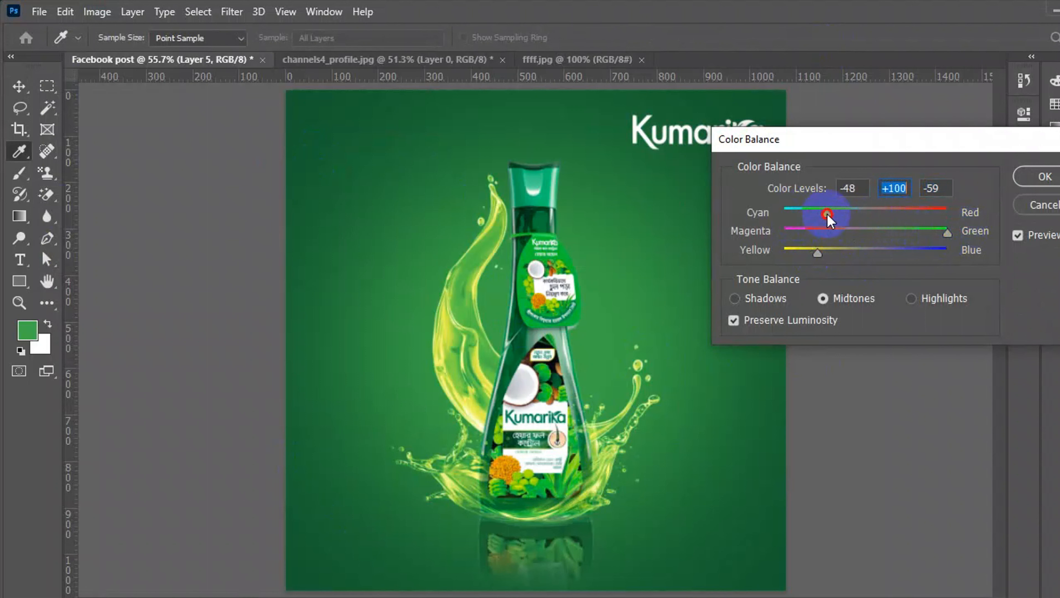
pyautogui.moveTo(828, 215); pyautogui.dragTo(798, 217)
pyautogui.moveTo(815, 256); pyautogui.dragTo(837, 255)
pyautogui.click(1044, 176)
pyautogui.press('v')
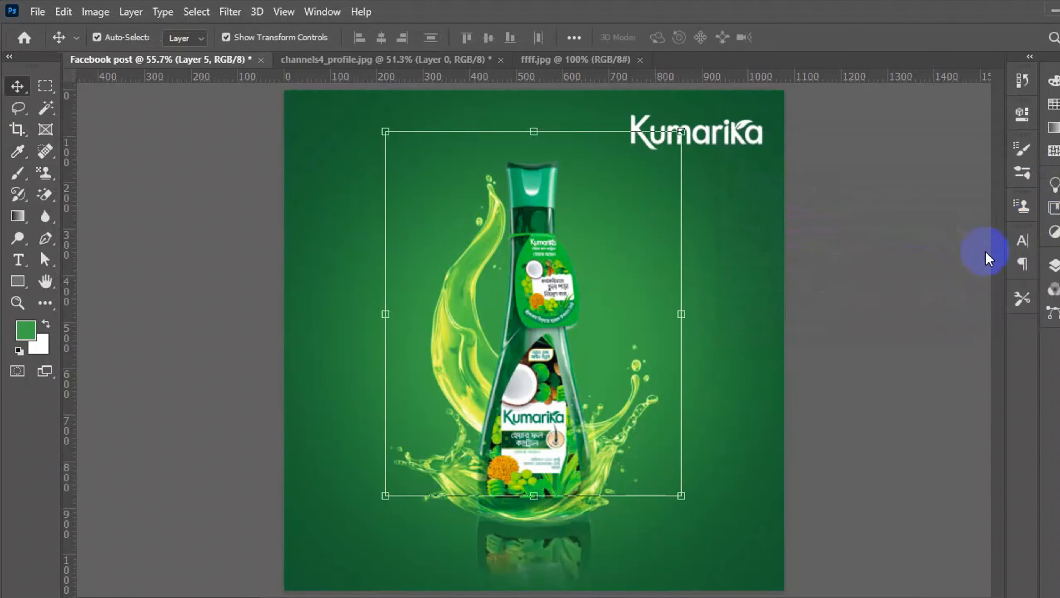
pyautogui.click(835, 364)
# Try dragging the recoloured splash behind the bottle off to the side of the canvas, and undo the move.
pyautogui.scroll(-4, 519, 476)
pyautogui.scroll(3, 701, 486)
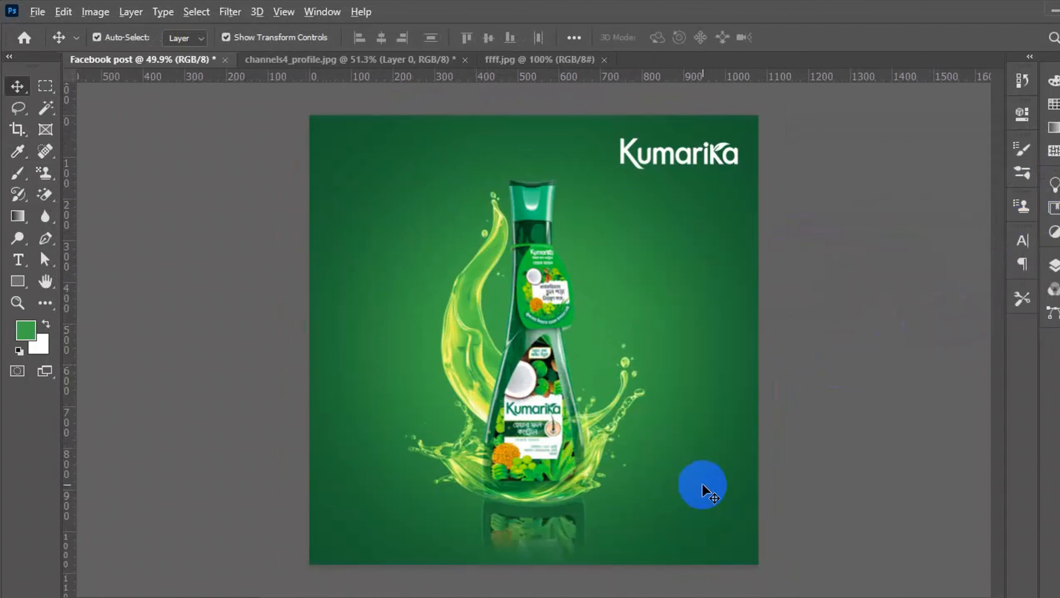
pyautogui.scroll(-1, 732, 495)
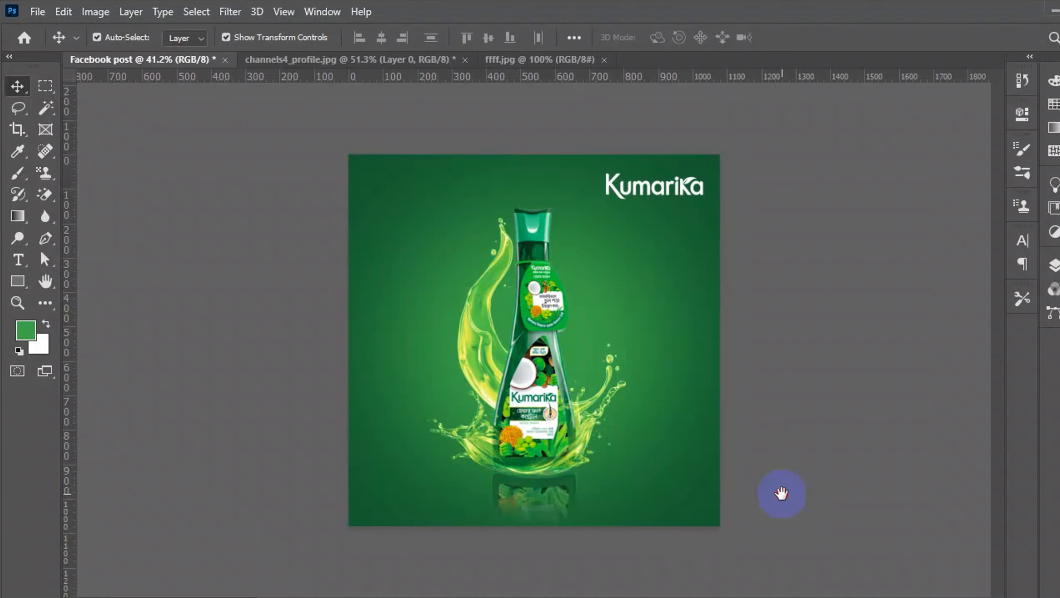
pyautogui.moveTo(464, 354); pyautogui.dragTo(833, 340)
pyautogui.hotkey('ctrl', 'z')
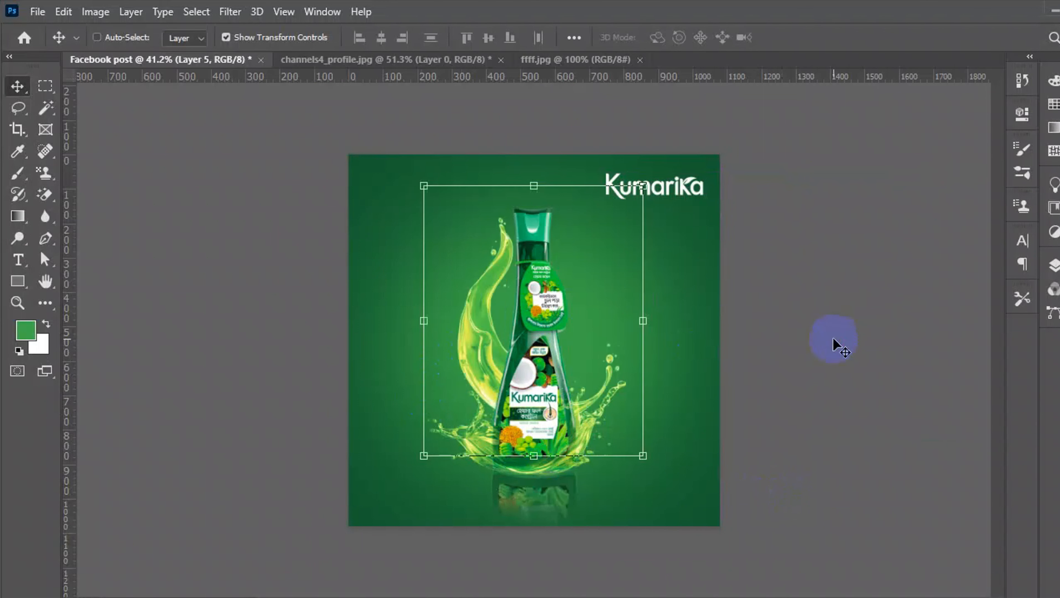
pyautogui.click(832, 344)
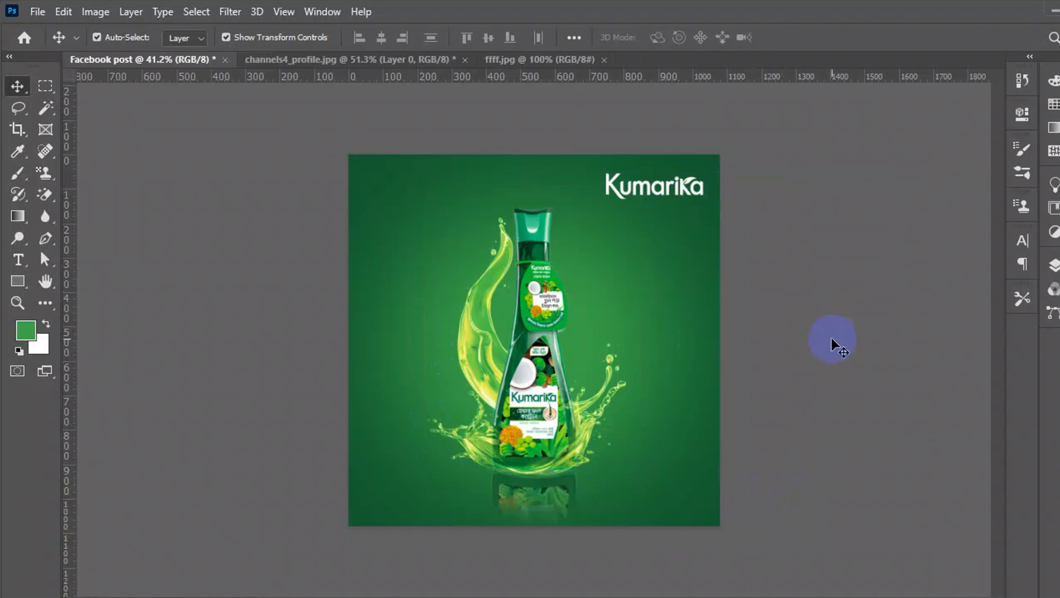
# Lower the opacity of the splash layer behind the bottle, Layer 5, so it looks noticeably more transparent.
pyautogui.click(477, 340)
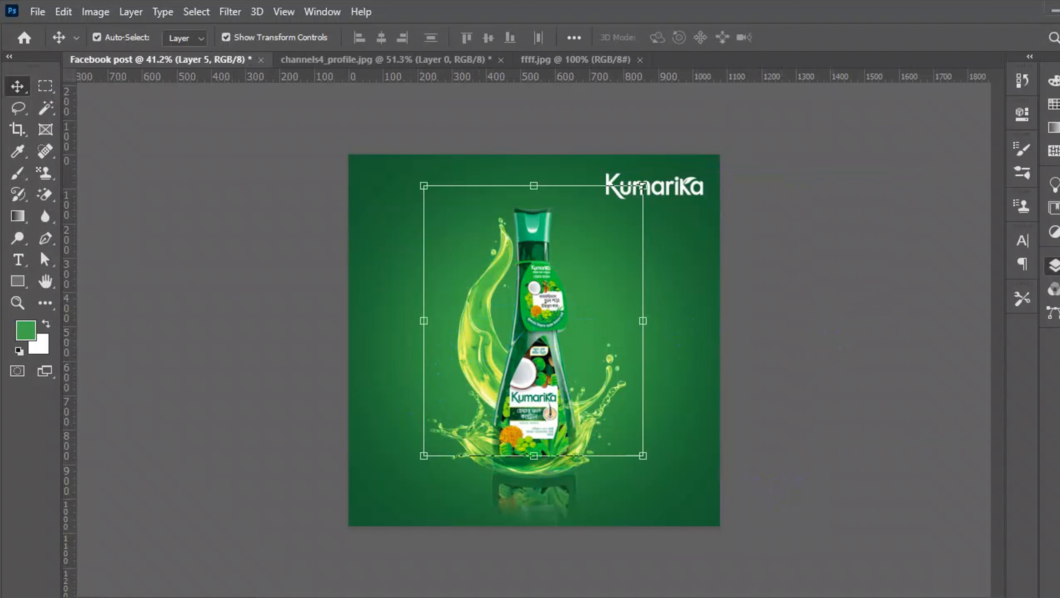
pyautogui.click(1054, 265)
pyautogui.click(1028, 301)
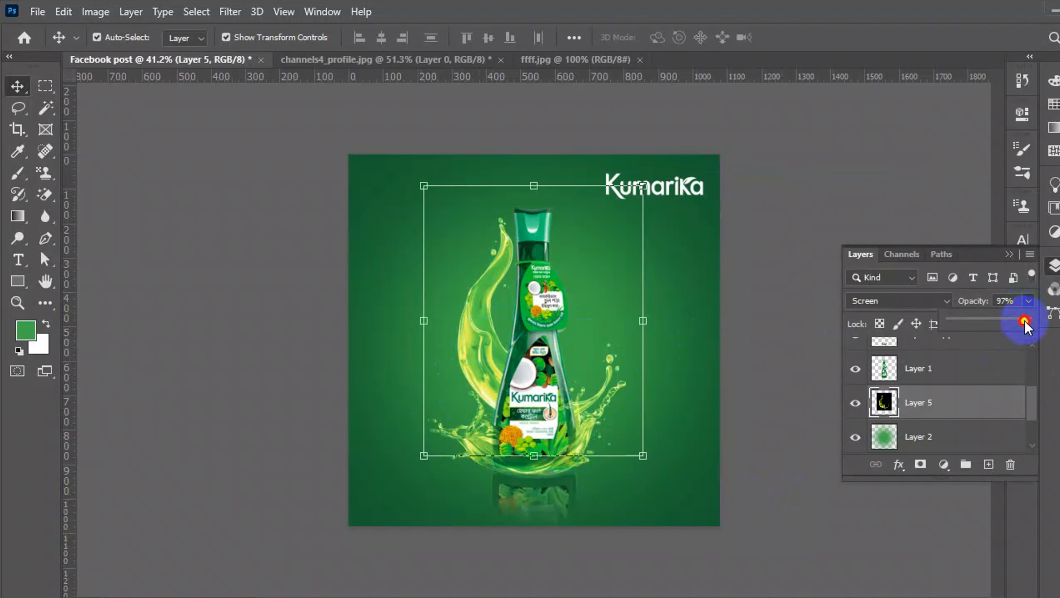
pyautogui.moveTo(1025, 321); pyautogui.dragTo(991, 321)
pyautogui.click(905, 241)
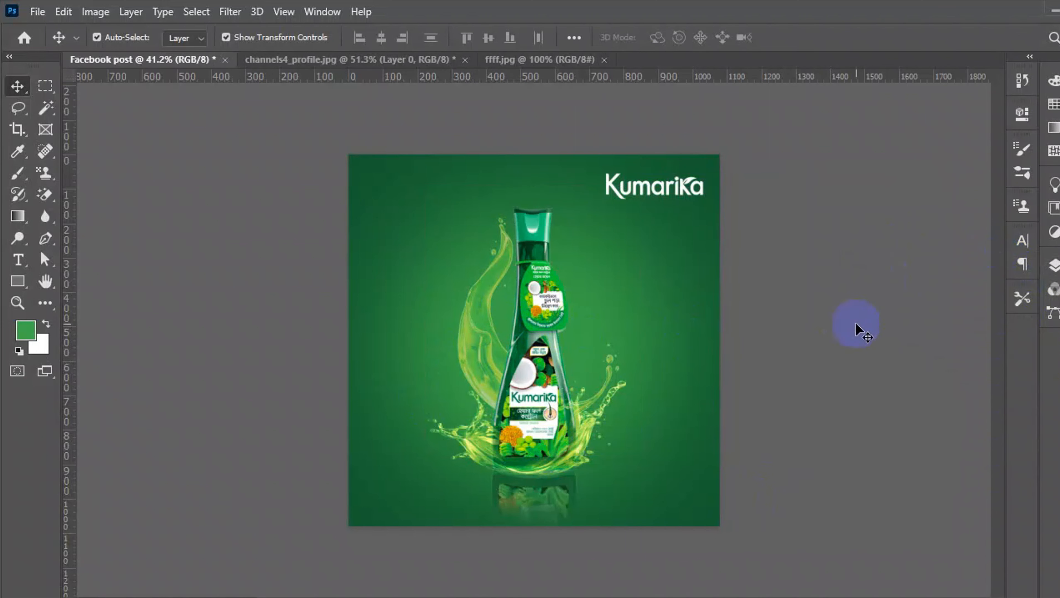
# Apply a Gaussian Blur with a 3.9-pixel radius to the splash behind the bottle, and deselect the layer.
pyautogui.scroll(3, 416, 278)
pyautogui.click(454, 326)
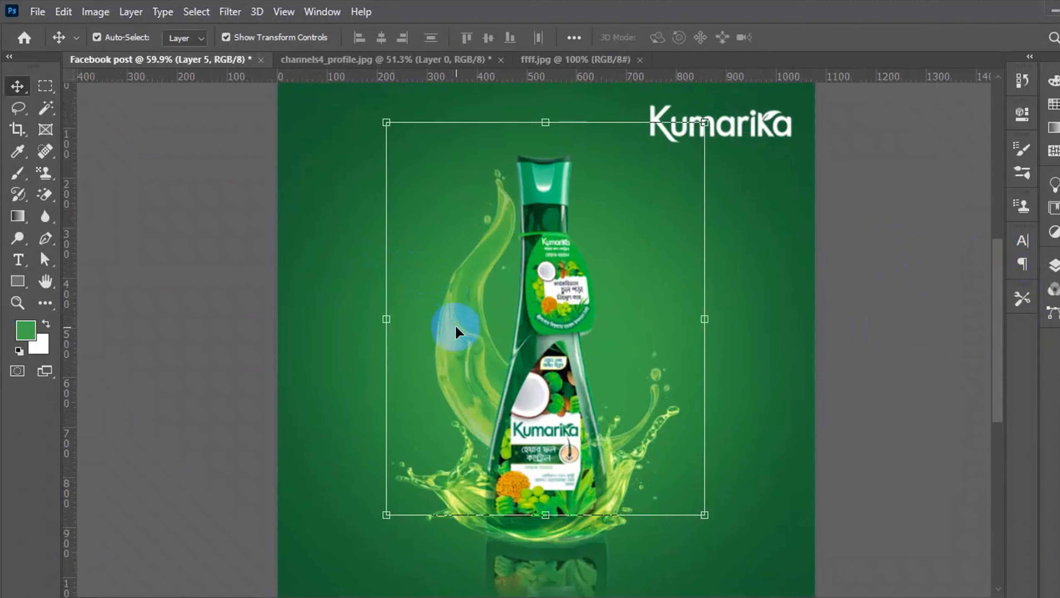
pyautogui.scroll(2, 457, 341)
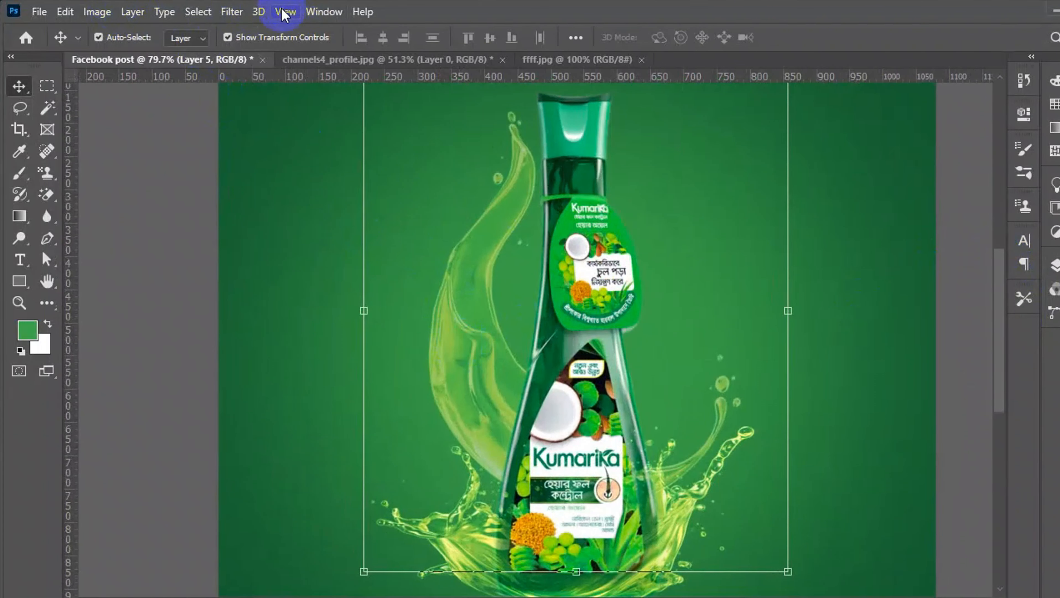
pyautogui.click(232, 12)
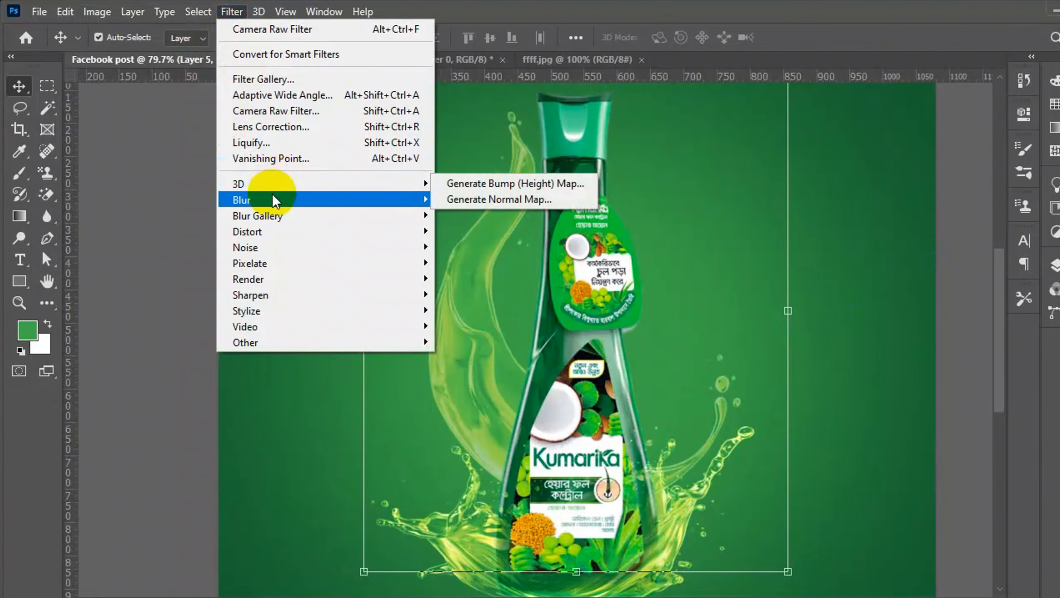
pyautogui.moveTo(271, 199)
pyautogui.click(473, 261)
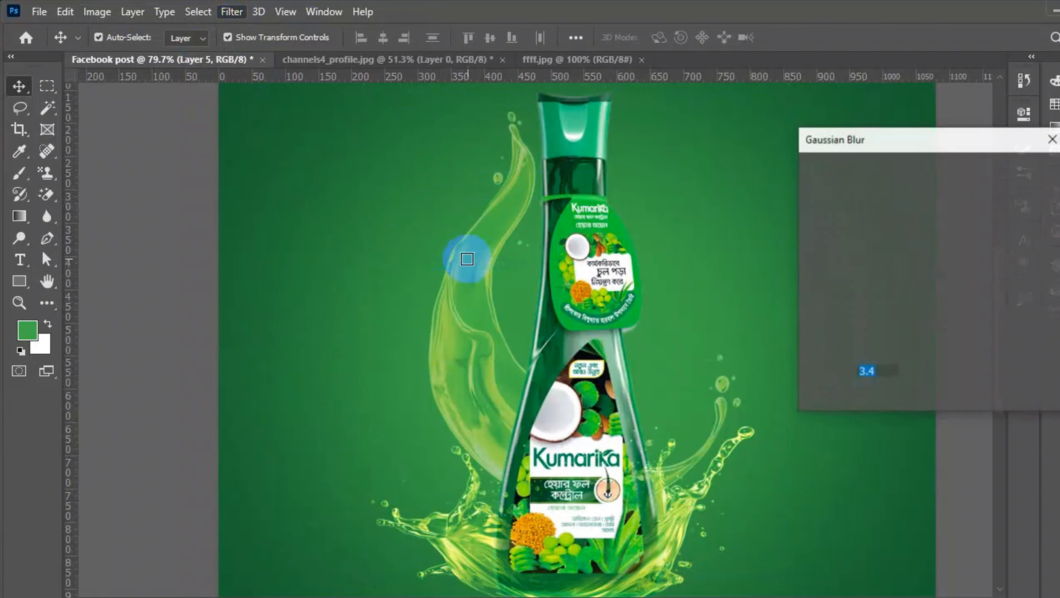
pyautogui.moveTo(838, 400); pyautogui.dragTo(845, 397)
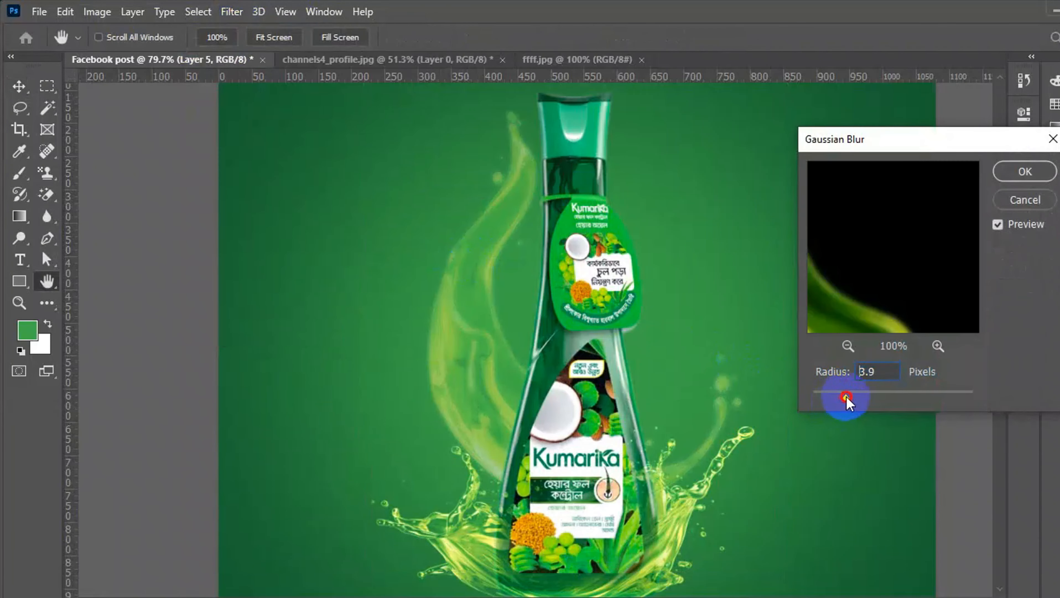
pyautogui.click(1021, 174)
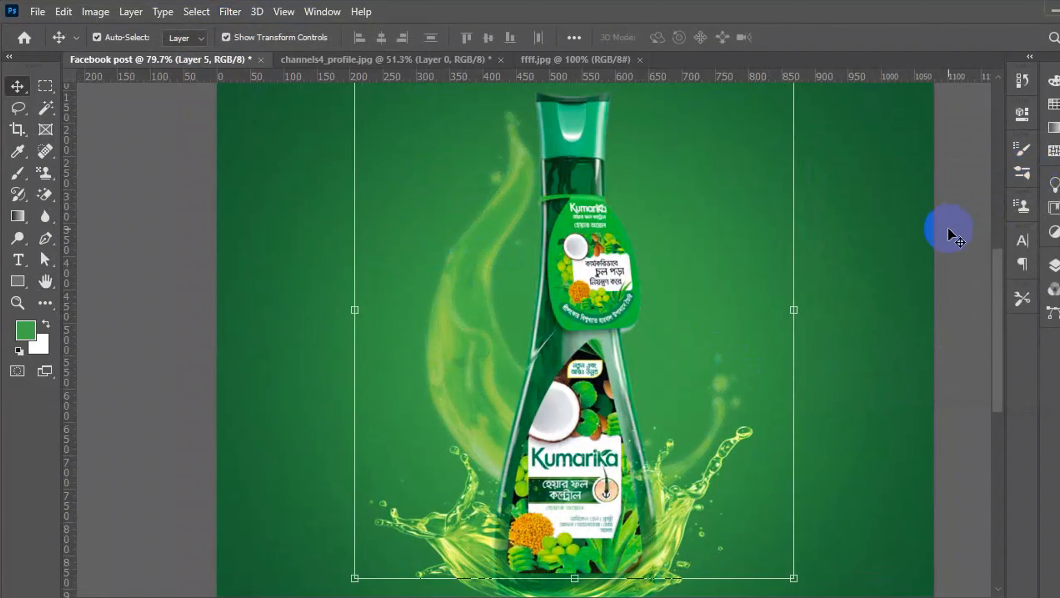
pyautogui.click(948, 228)
pyautogui.hotkey('ctrl', '0')
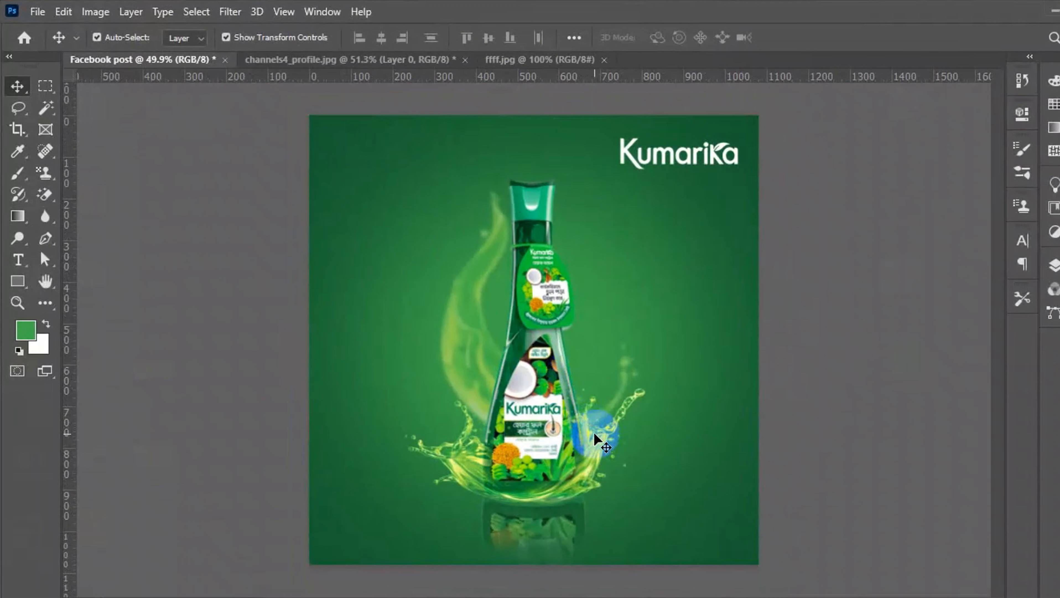
# Open the amla fruit image lllll.jpg from the Desktop.
pyautogui.click(37, 12)
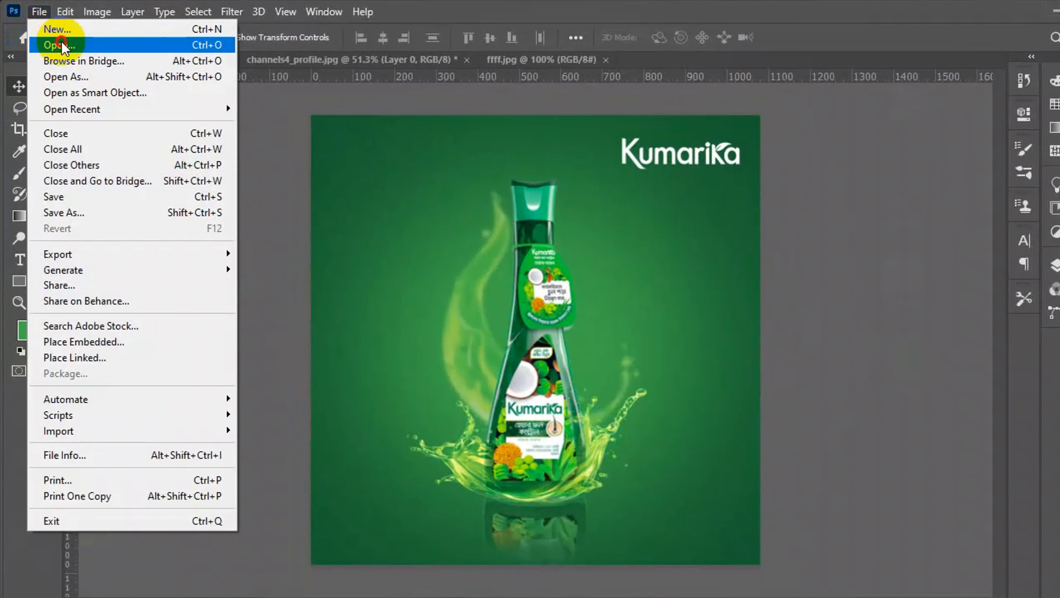
pyautogui.click(63, 50)
pyautogui.scroll(-8, 352, 209)
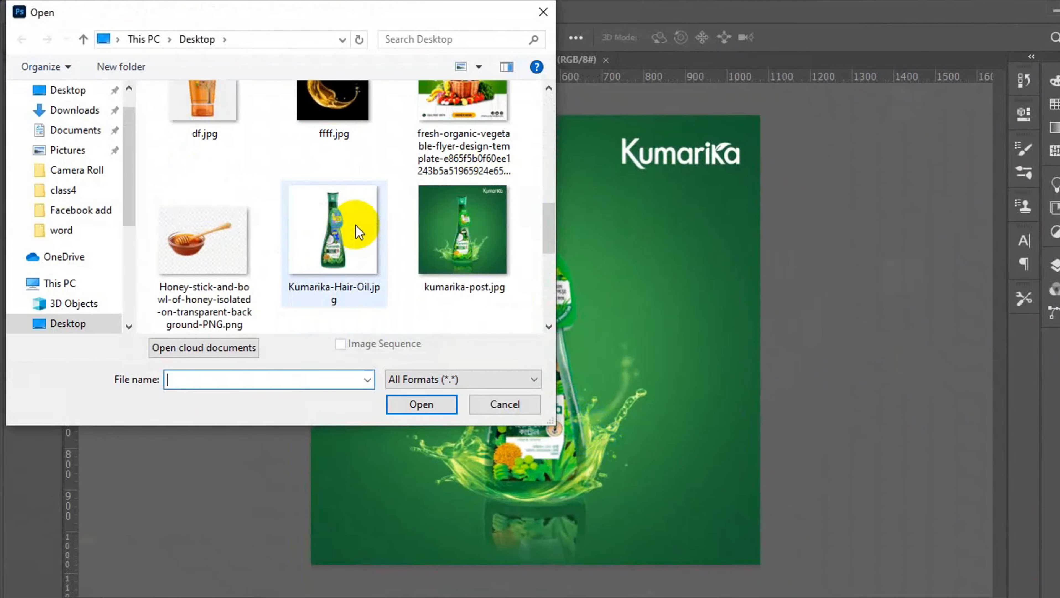
pyautogui.scroll(-3, 358, 229)
pyautogui.click(207, 157)
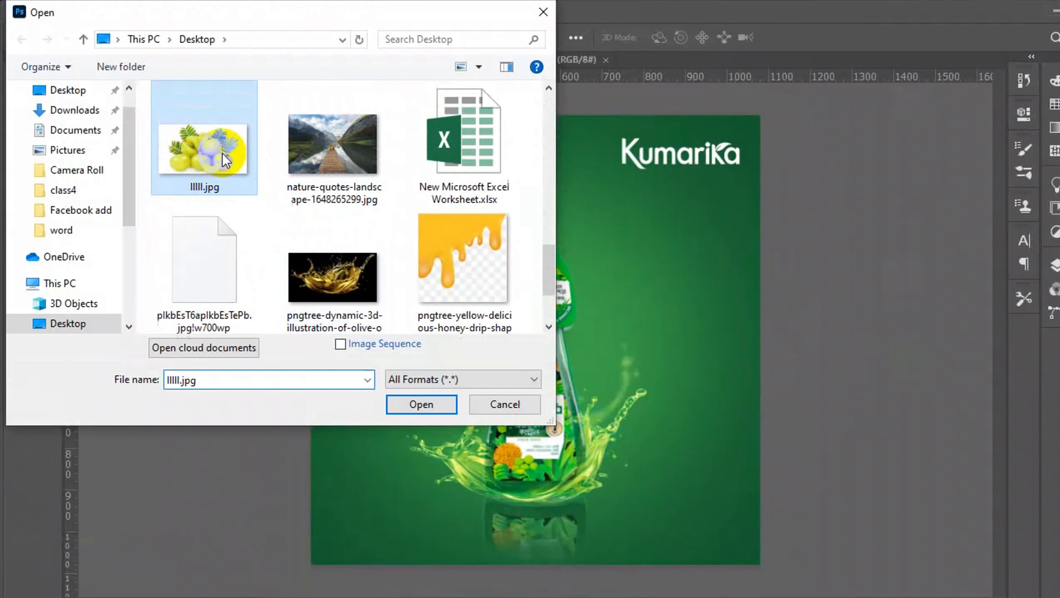
pyautogui.click(419, 400)
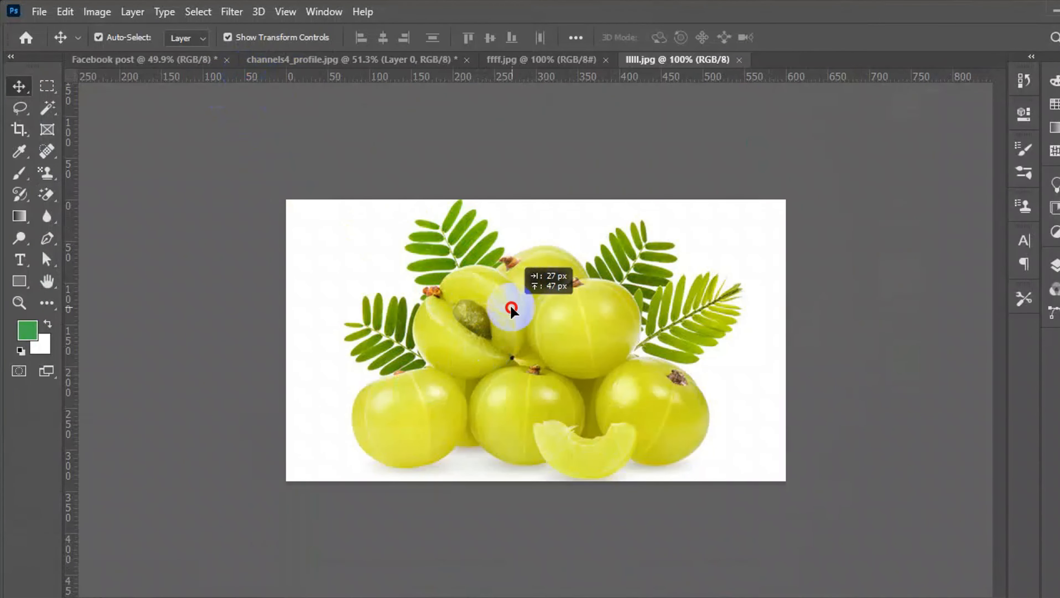
# Try isolating the amla fruits with Select Subject, check the selection around the leaves, and close lllll.jpg.
pyautogui.click(515, 316)
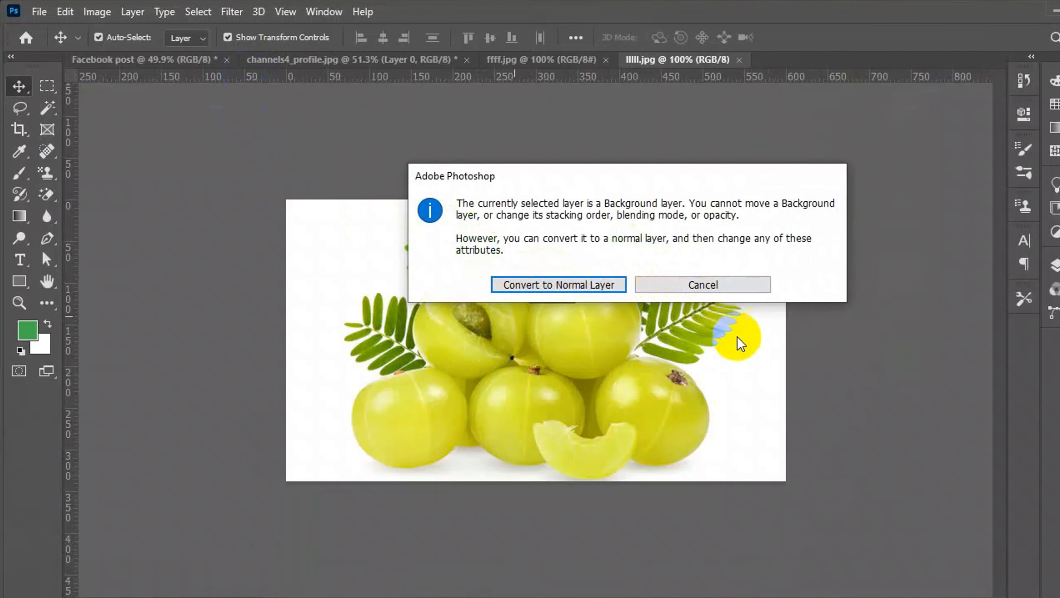
pyautogui.click(726, 289)
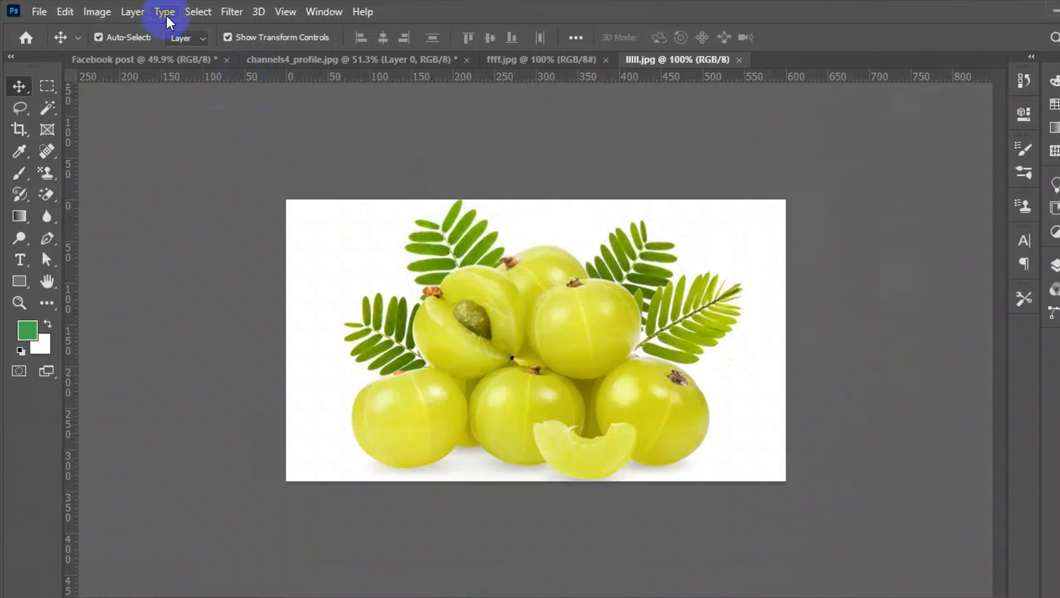
pyautogui.click(201, 18)
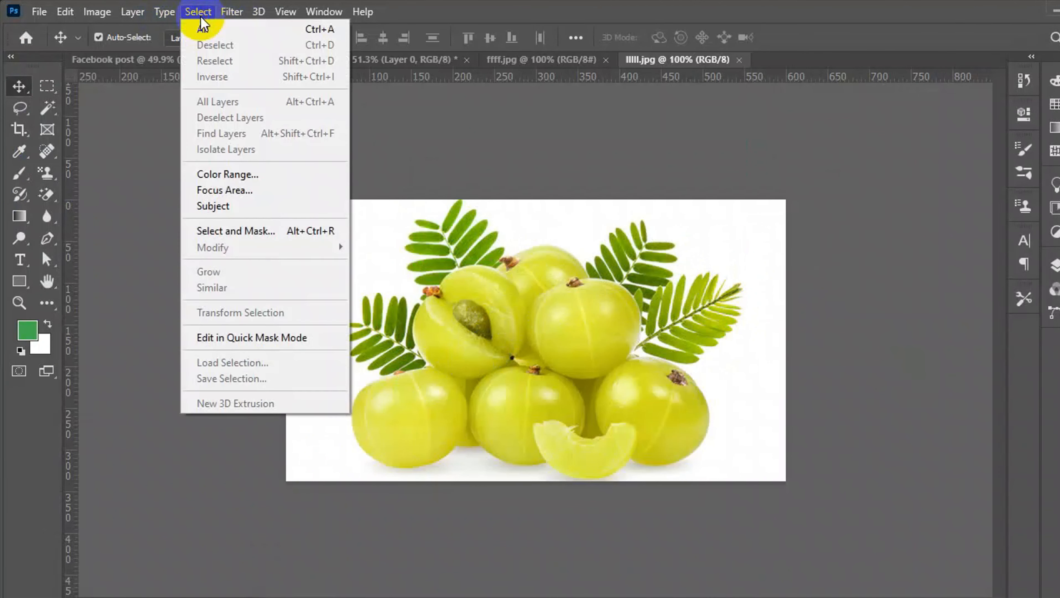
pyautogui.click(227, 203)
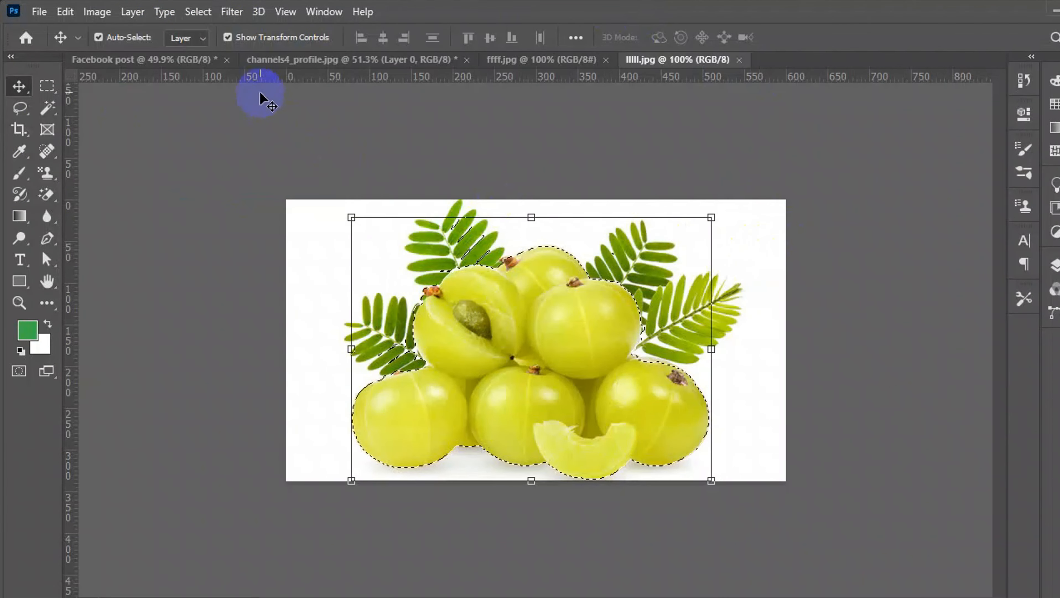
pyautogui.scroll(2, 263, 91)
pyautogui.scroll(2, 367, 208)
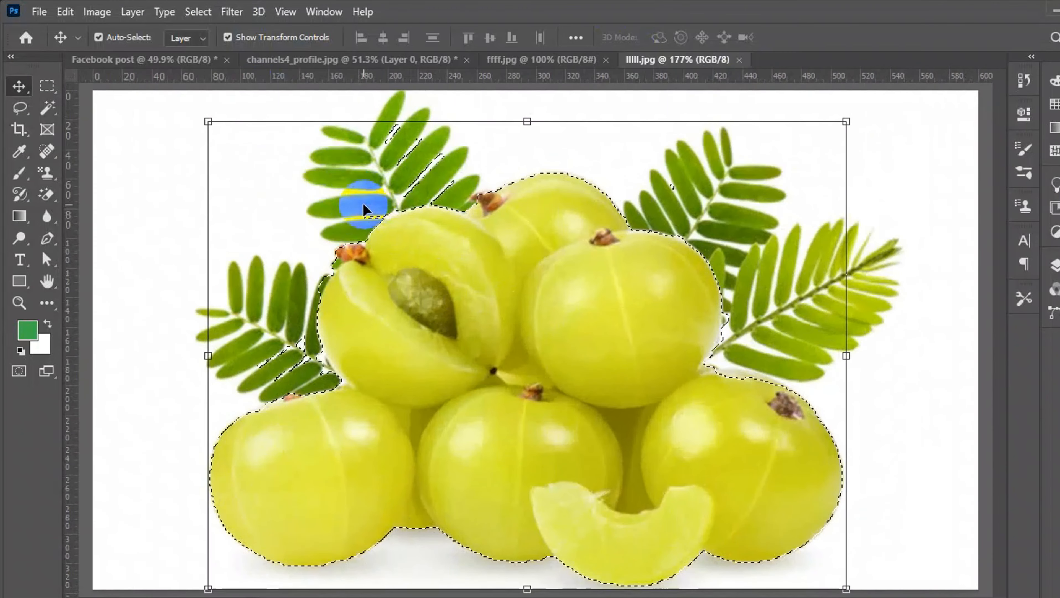
pyautogui.scroll(-3, 526, 355)
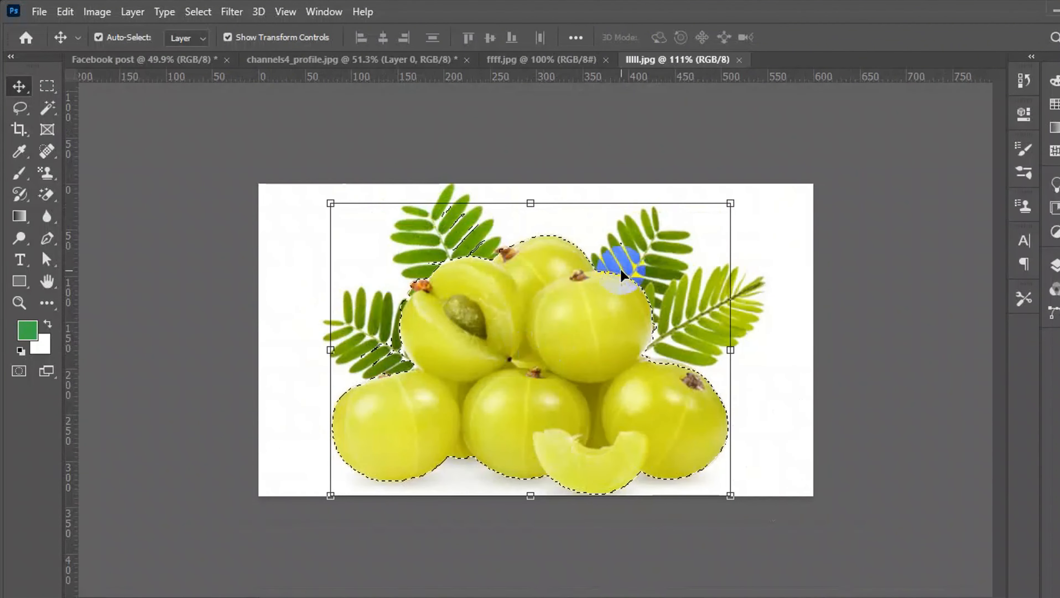
pyautogui.scroll(2, 749, 102)
pyautogui.click(739, 60)
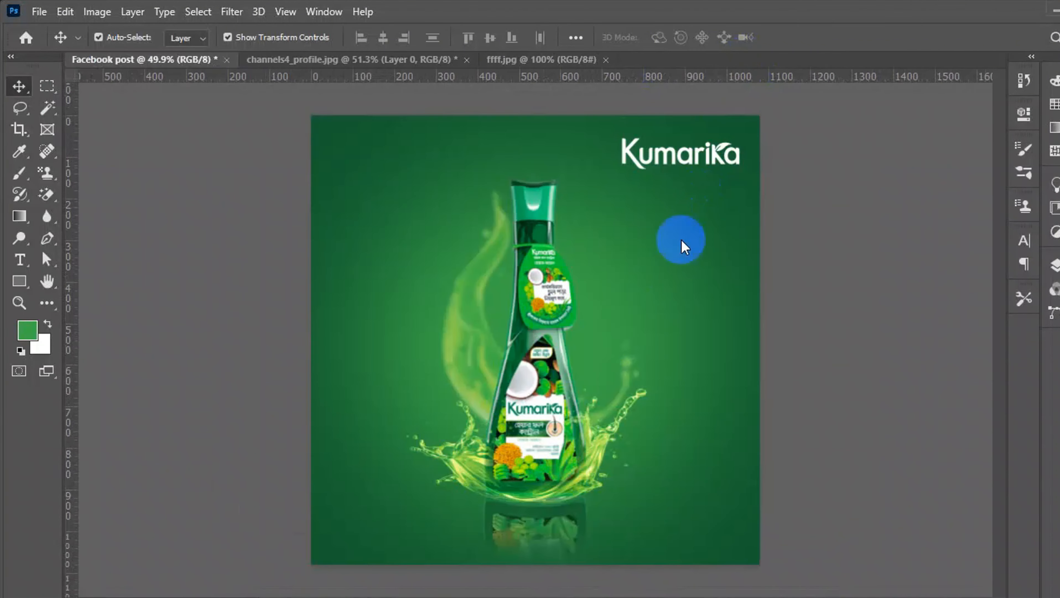
# Switch to the Chrome browser and open the remove.bg website in a new tab.
pyautogui.click(545, 594)
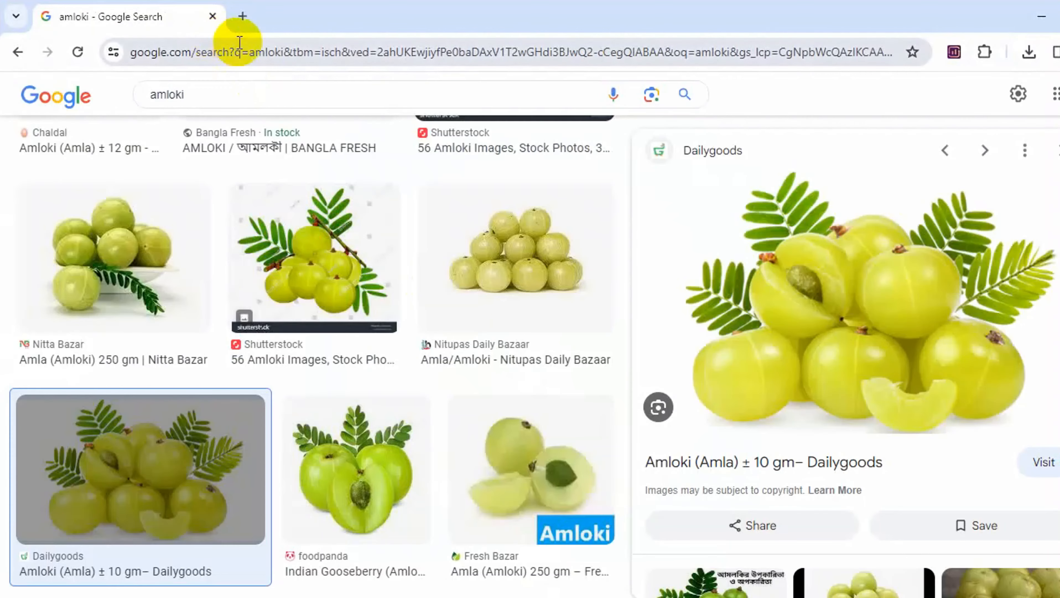
pyautogui.click(243, 17)
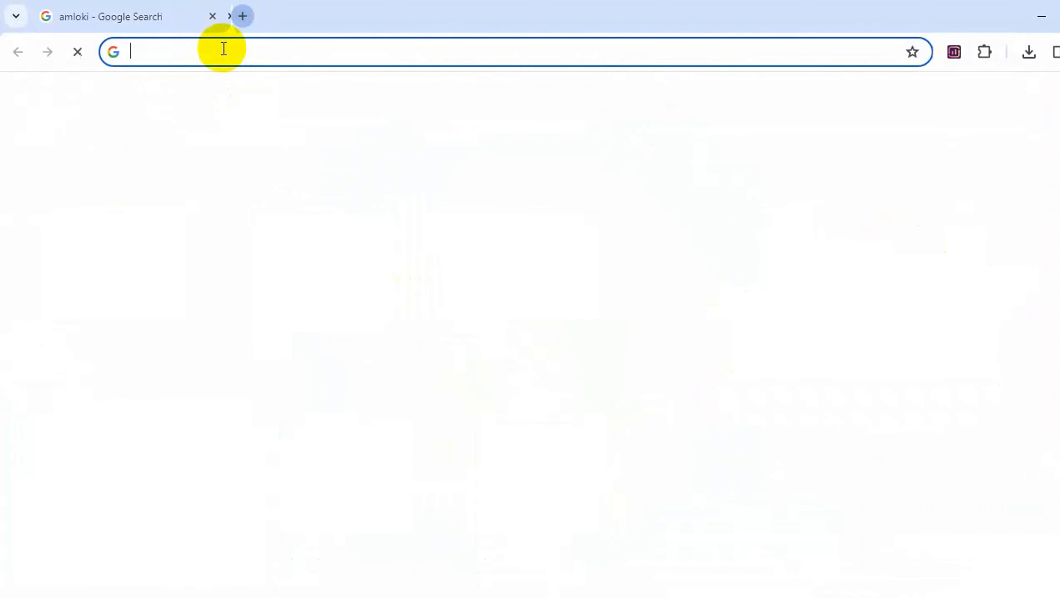
pyautogui.write('remove.bg')
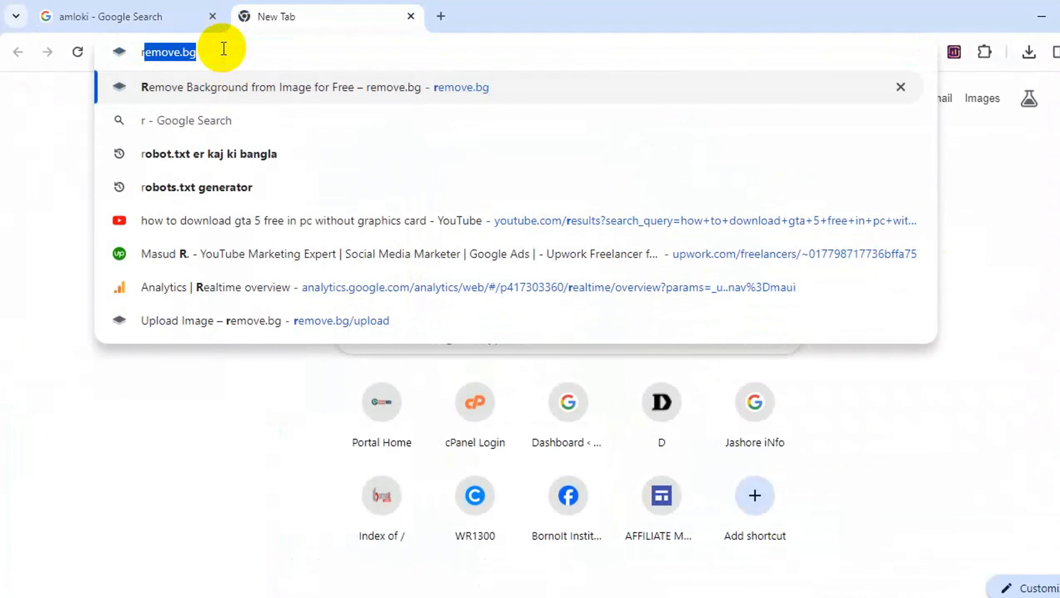
pyautogui.press('Return')
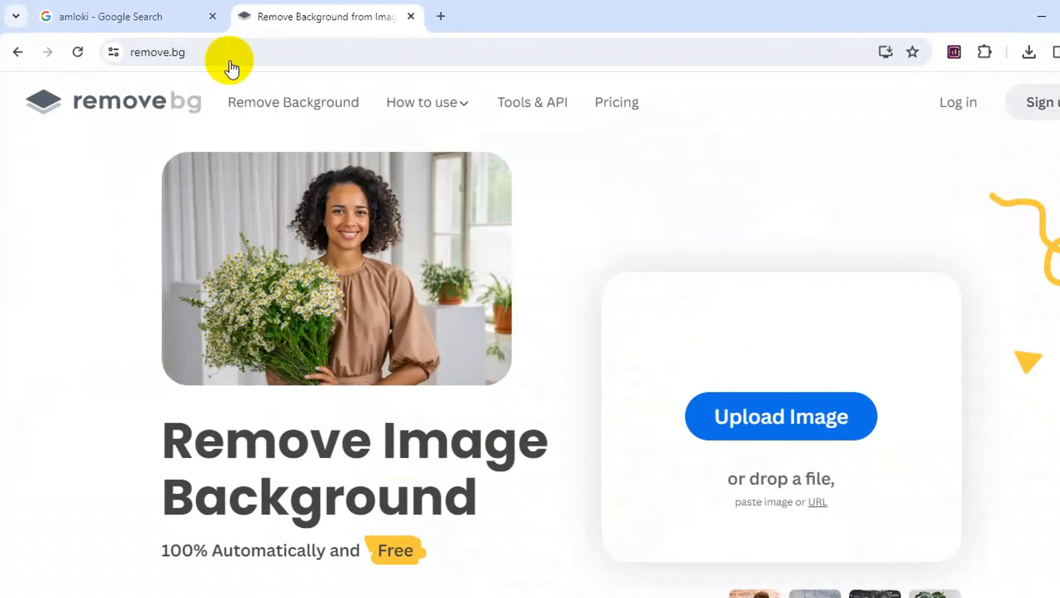
# Upload the amla image lllll.jpg from the Desktop to remove.bg and download the background-free result.
pyautogui.click(776, 424)
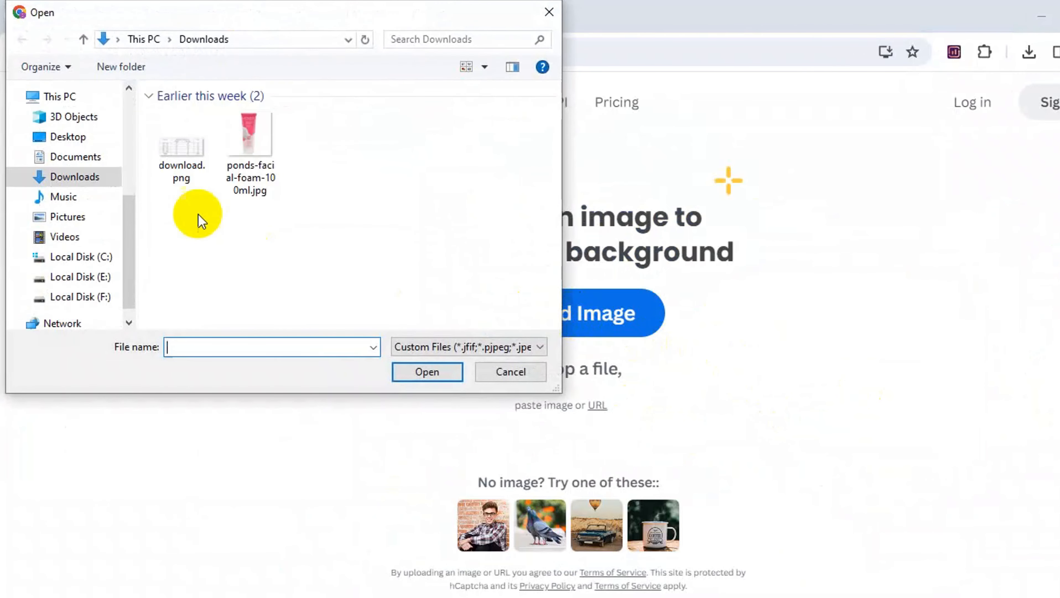
pyautogui.click(44, 136)
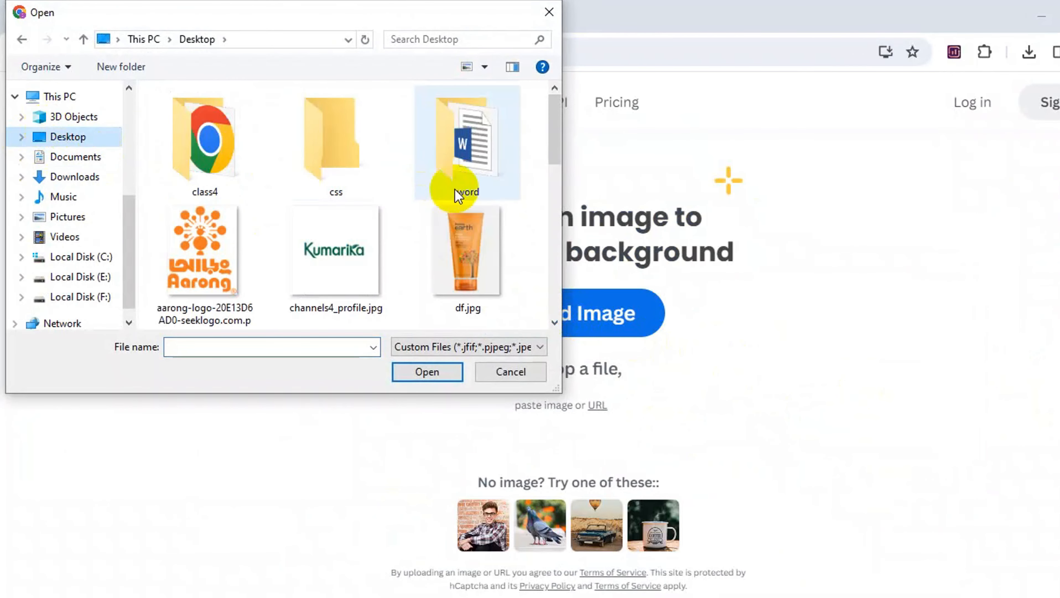
pyautogui.scroll(-1, 458, 193)
pyautogui.scroll(-3, 455, 188)
pyautogui.click(477, 308)
pyautogui.click(427, 371)
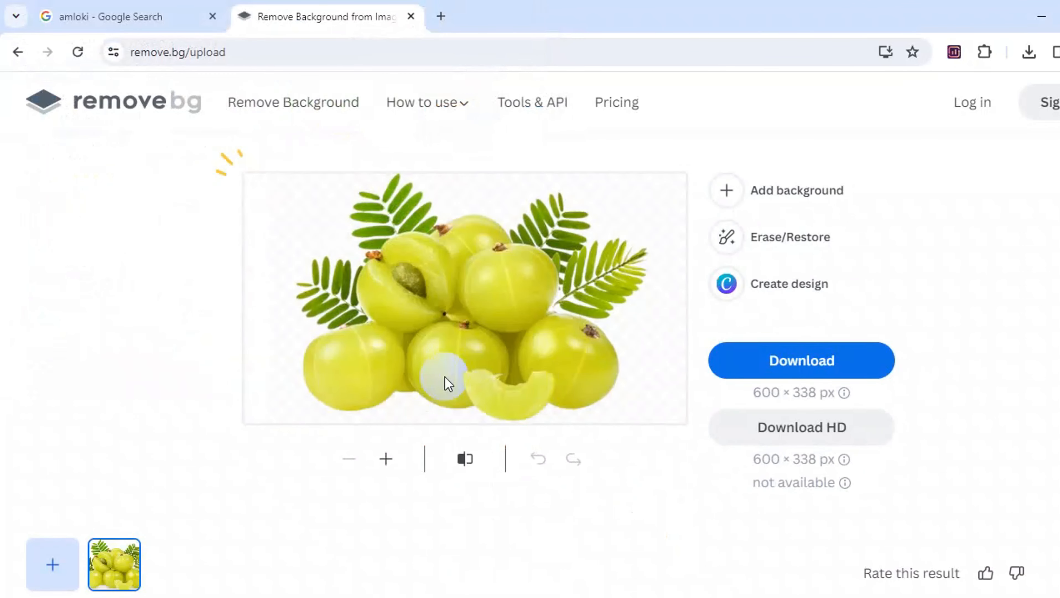
pyautogui.click(796, 361)
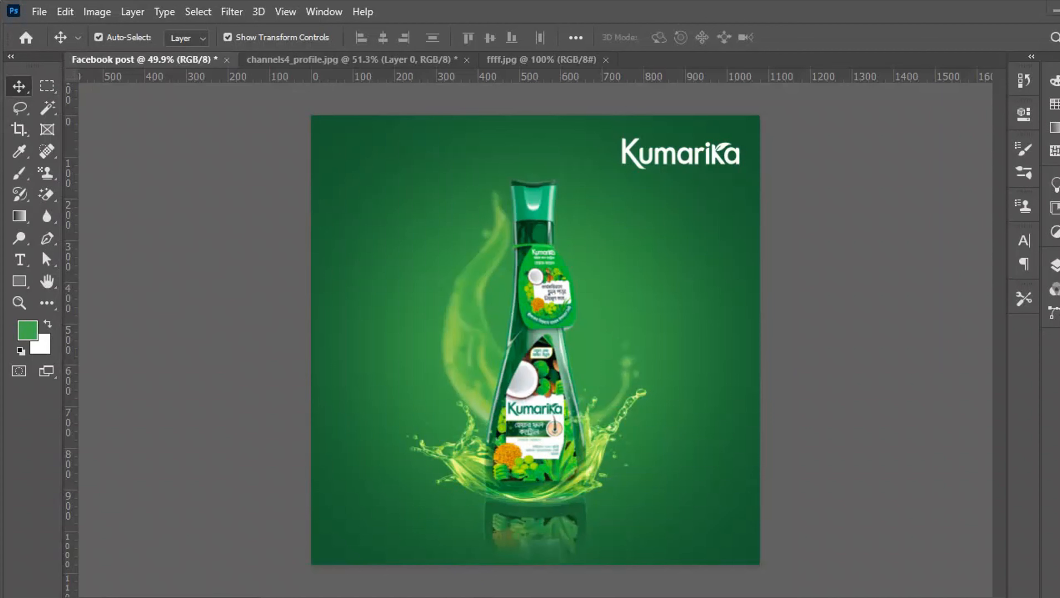
# Switch to Photoshop and open lllll-removebg-preview.png from the Downloads folder.
pyautogui.click(345, 463)
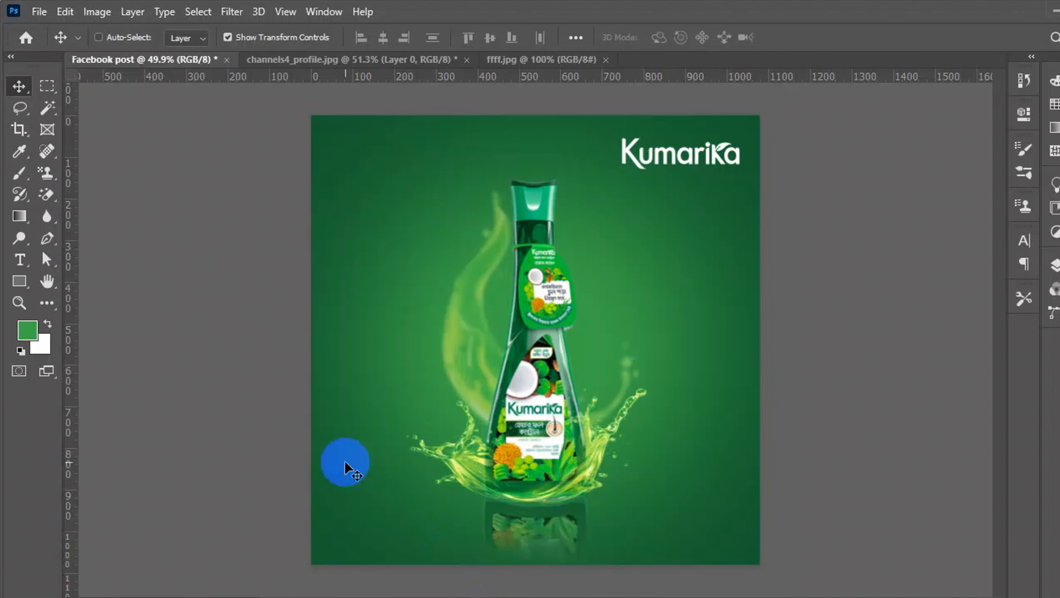
pyautogui.hotkey('ctrl', 'o')
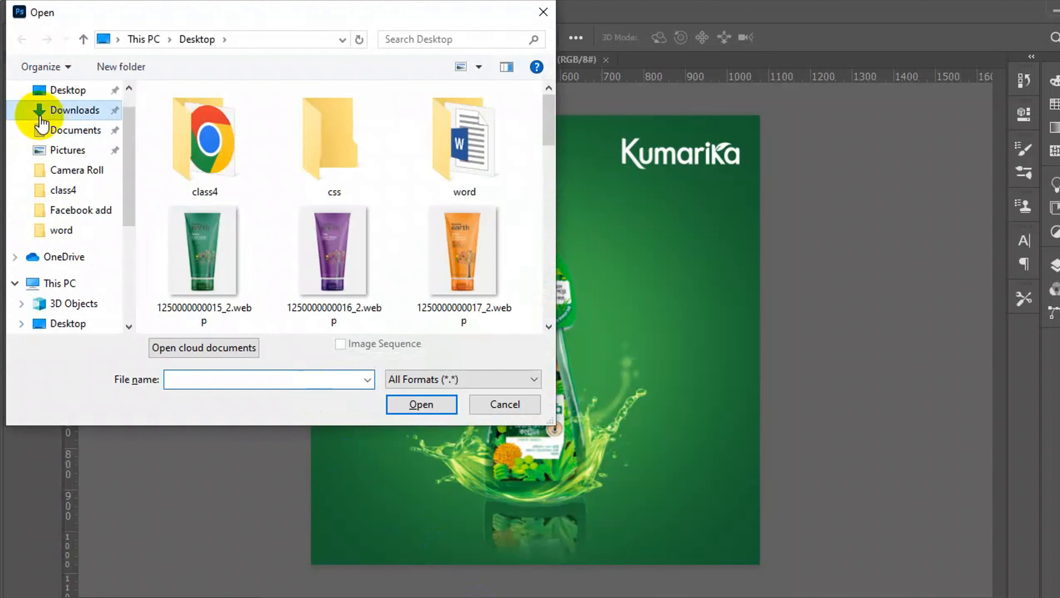
pyautogui.click(42, 117)
pyautogui.click(161, 138)
pyautogui.click(419, 409)
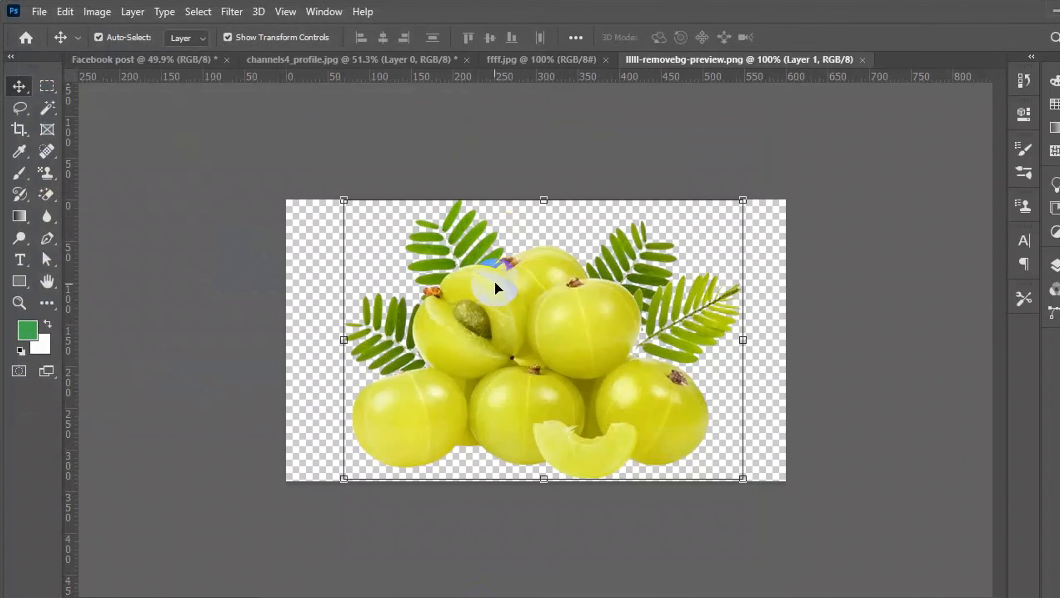
# Bring the cut-out amla fruits into the Facebook post document and scale them down to about 55.6%.
pyautogui.moveTo(495, 288); pyautogui.dragTo(638, 406)
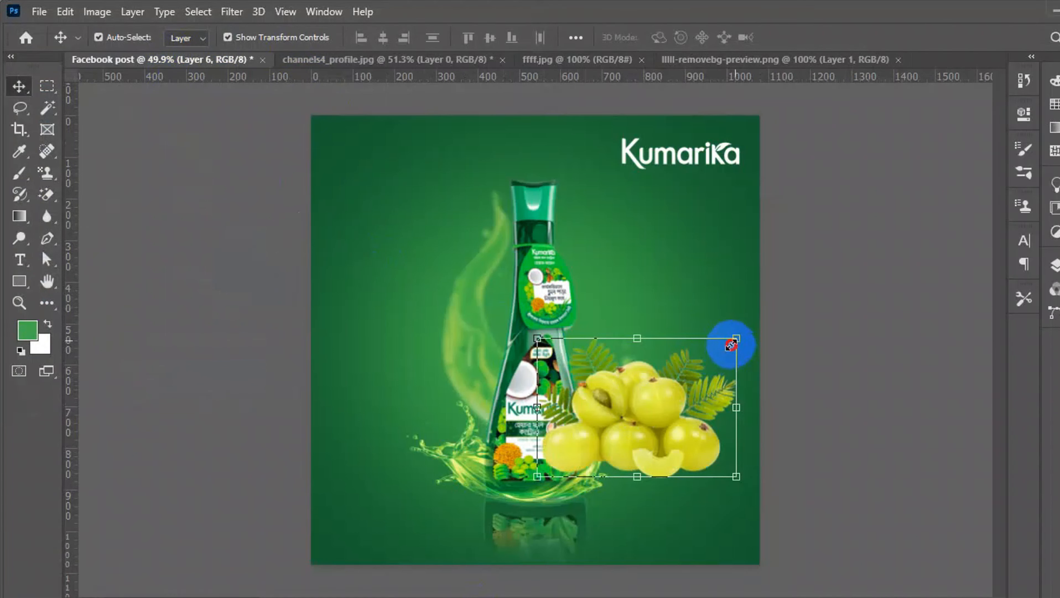
pyautogui.moveTo(731, 344); pyautogui.dragTo(644, 406)
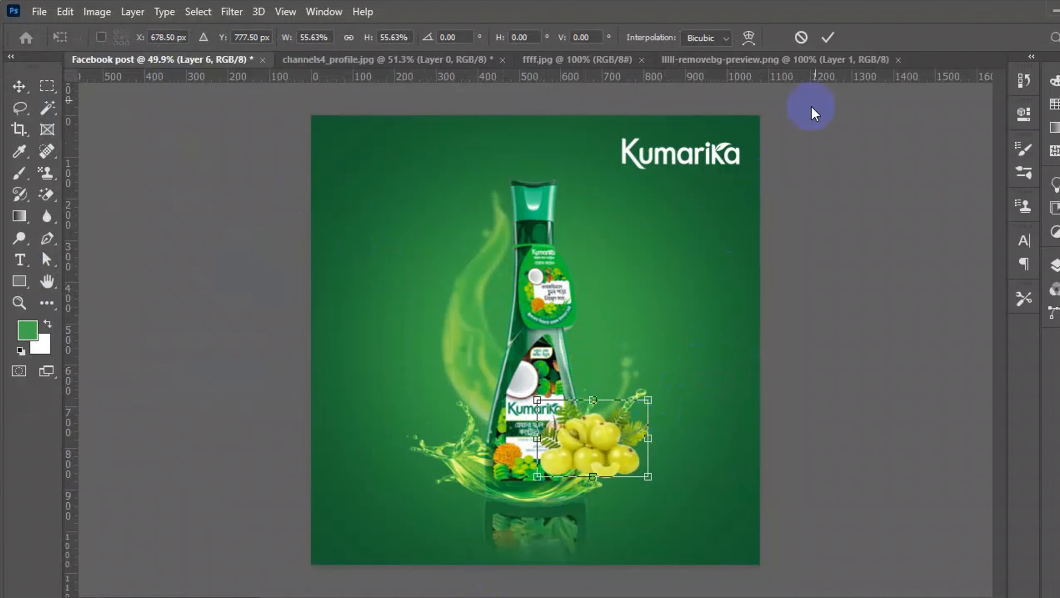
pyautogui.click(831, 39)
pyautogui.click(854, 271)
pyautogui.scroll(5, 573, 476)
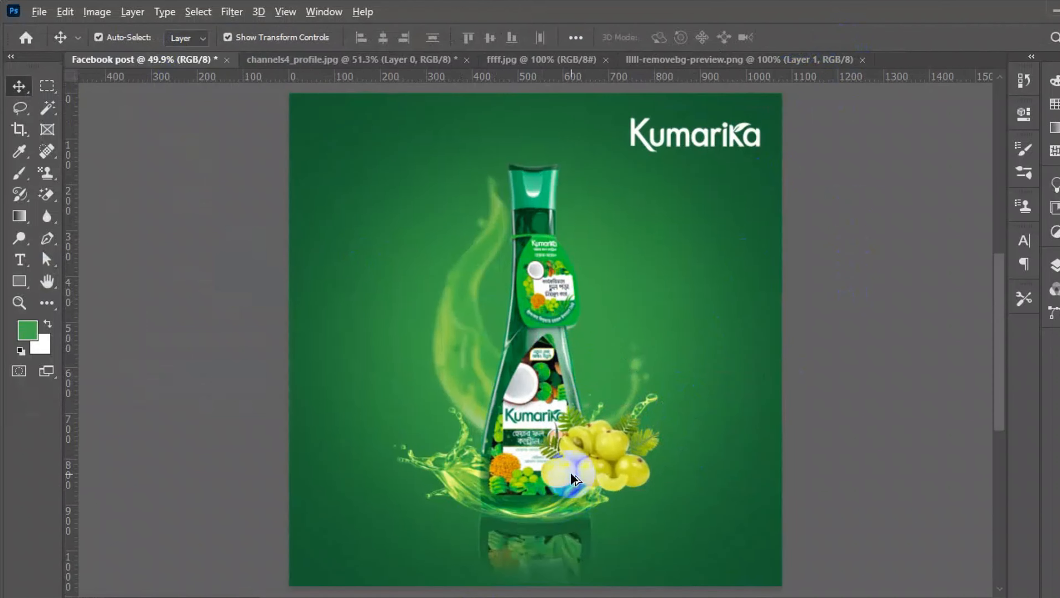
# Move the amla fruits to the right of the bottle's base, just in front of the oil splash.
pyautogui.moveTo(599, 468); pyautogui.dragTo(644, 473)
pyautogui.scroll(-5, 628, 444)
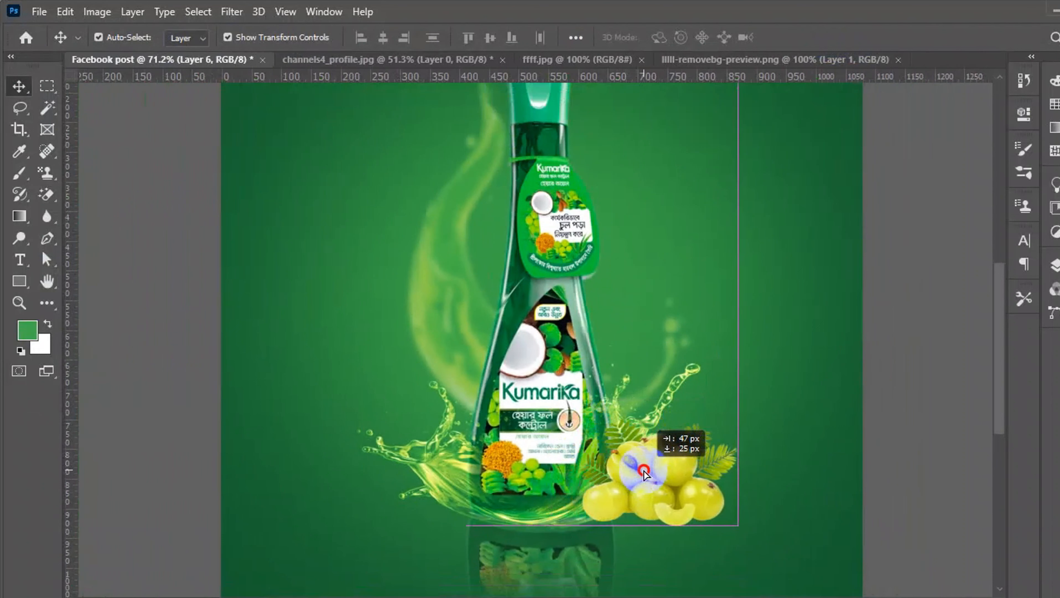
pyautogui.click(906, 419)
pyautogui.hotkey('ctrl', '0')
pyautogui.scroll(2, 623, 494)
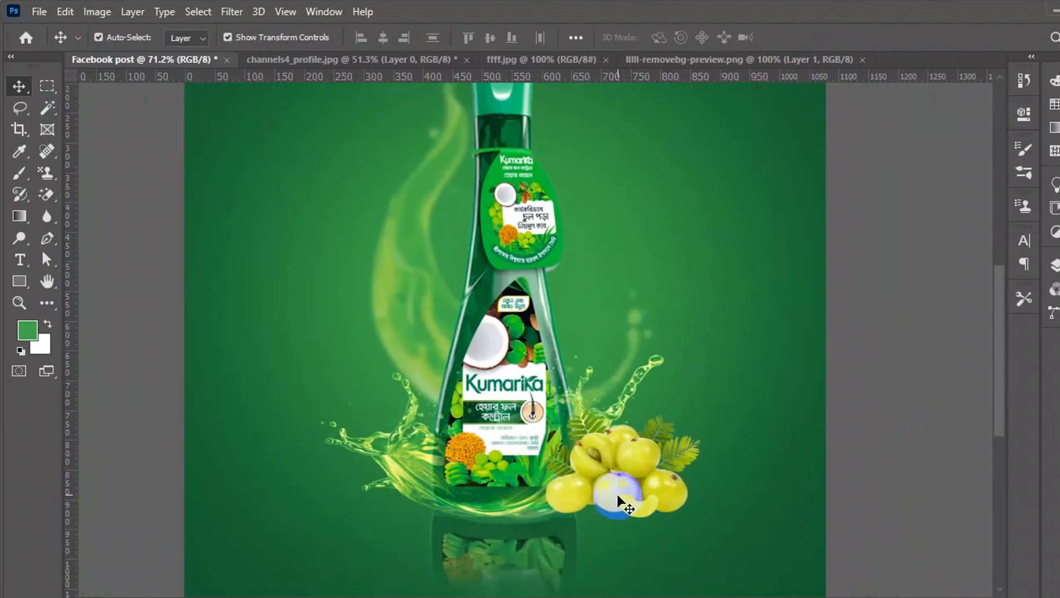
# Try placing the amla fruits in front of the splash on the bottle's left side.
pyautogui.moveTo(619, 497); pyautogui.dragTo(382, 507)
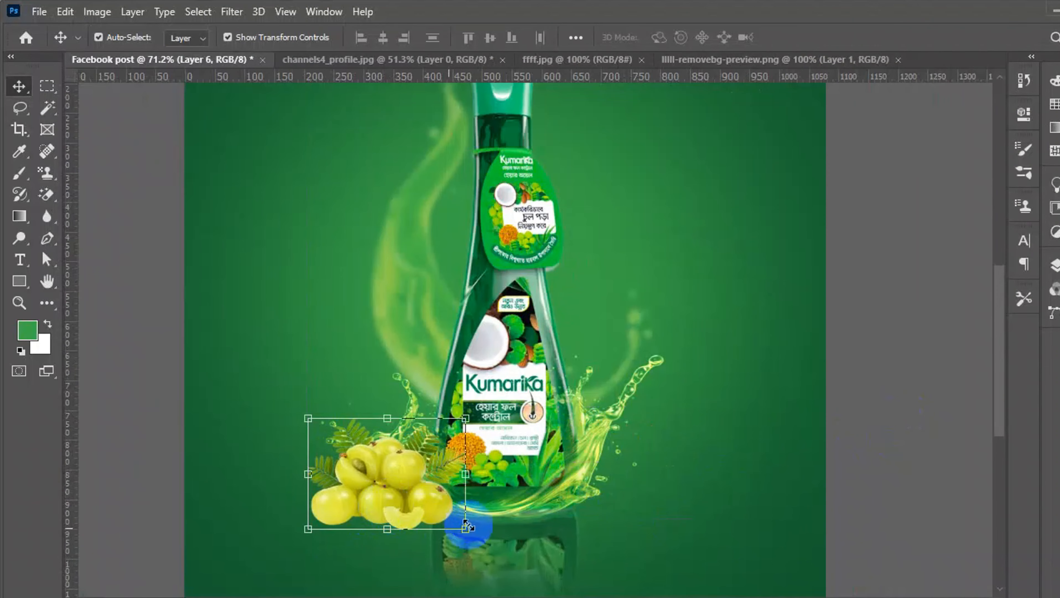
pyautogui.scroll(4, 433, 502)
pyautogui.moveTo(407, 473); pyautogui.dragTo(412, 472)
pyautogui.scroll(-3, 460, 481)
pyautogui.scroll(-2, 749, 462)
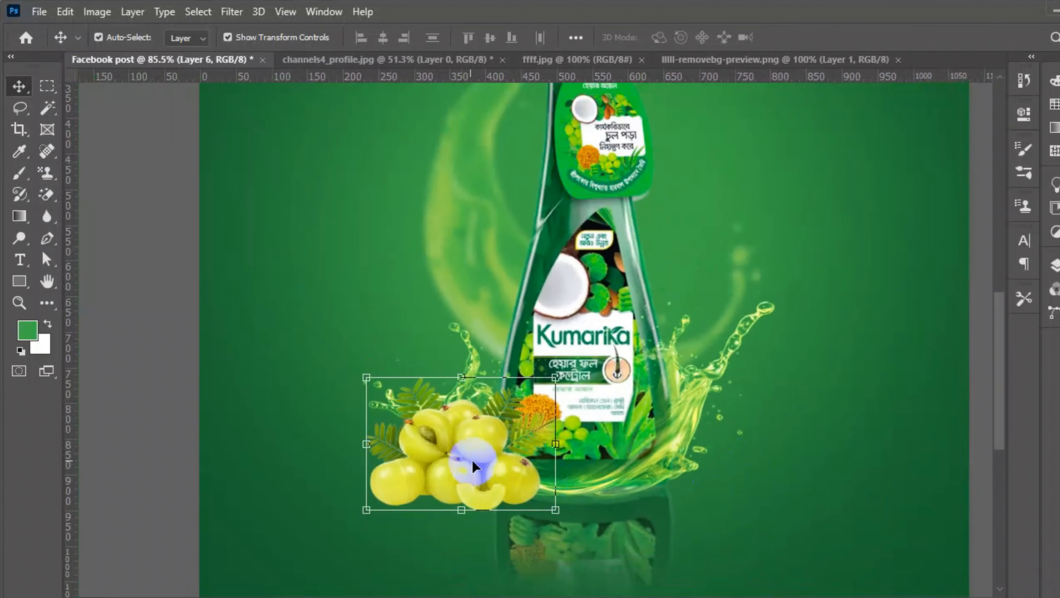
pyautogui.click(473, 463)
pyautogui.scroll(-4, 483, 456)
pyautogui.scroll(-2, 487, 459)
pyautogui.click(824, 395)
pyautogui.scroll(2, 446, 527)
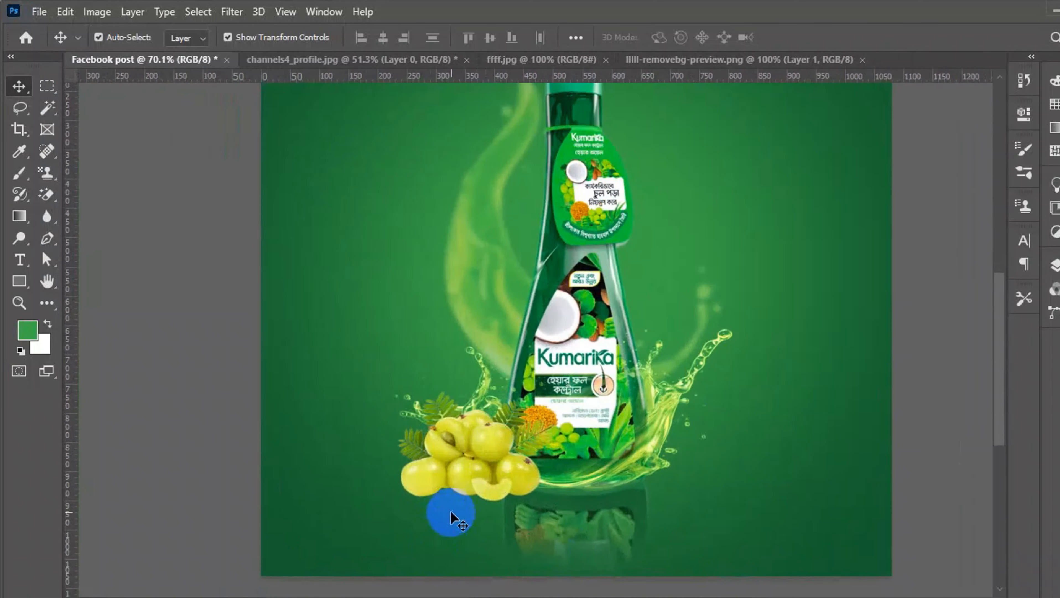
# Move the amla fruits back to the right of the bottle's base and check their placement.
pyautogui.moveTo(454, 517); pyautogui.dragTo(639, 469)
pyautogui.scroll(-2, 659, 519)
pyautogui.scroll(4, 657, 513)
pyautogui.scroll(-2, 644, 466)
pyautogui.scroll(-1, 641, 461)
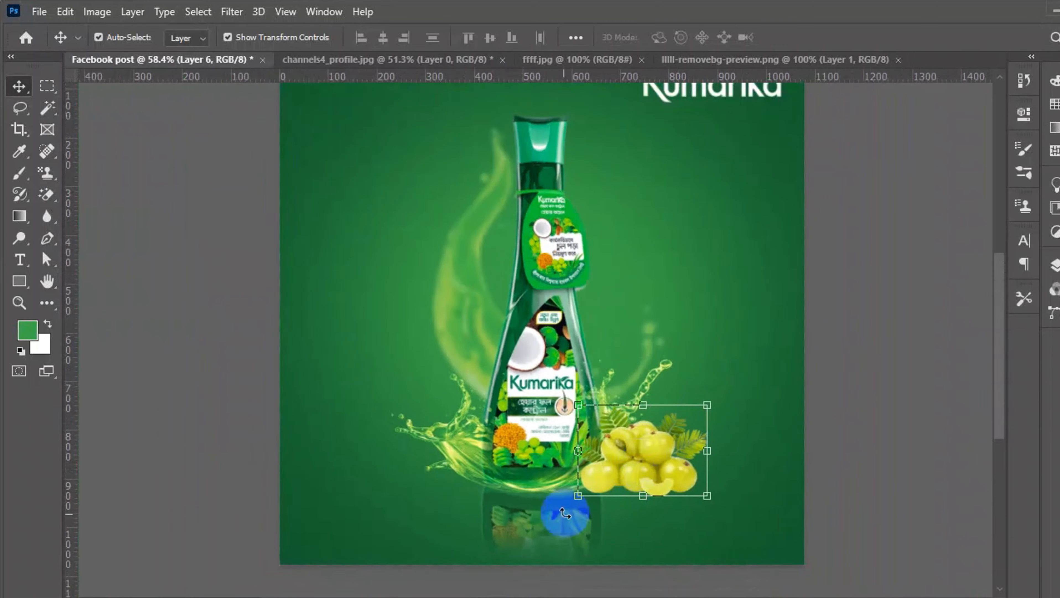
pyautogui.scroll(2, 602, 485)
pyautogui.scroll(2, 669, 423)
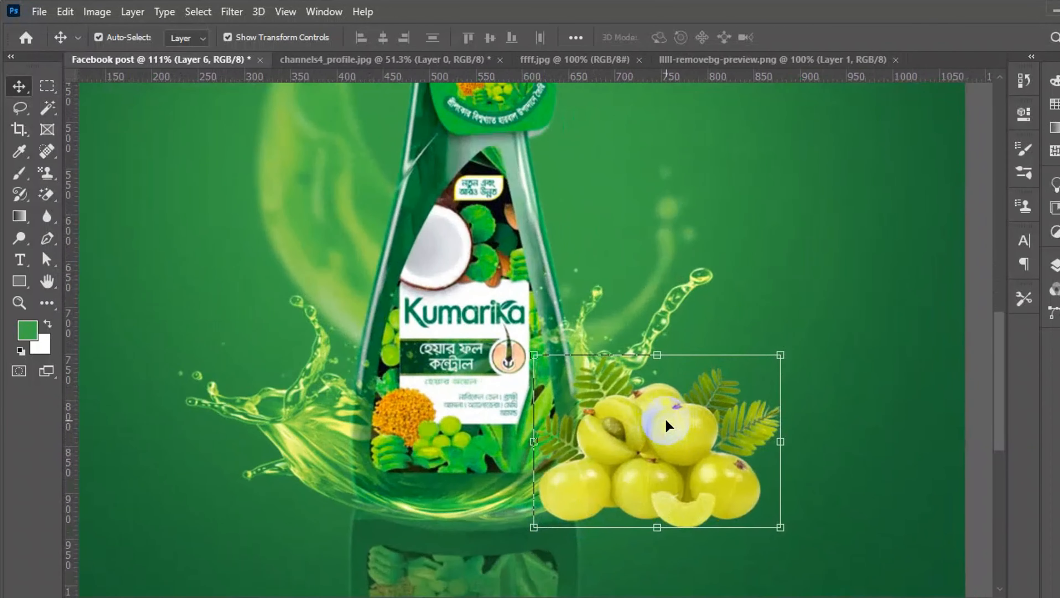
pyautogui.scroll(-2, 668, 423)
# Duplicate the amla fruit layer and flip the copy vertically for a reflection.
pyautogui.click(1053, 264)
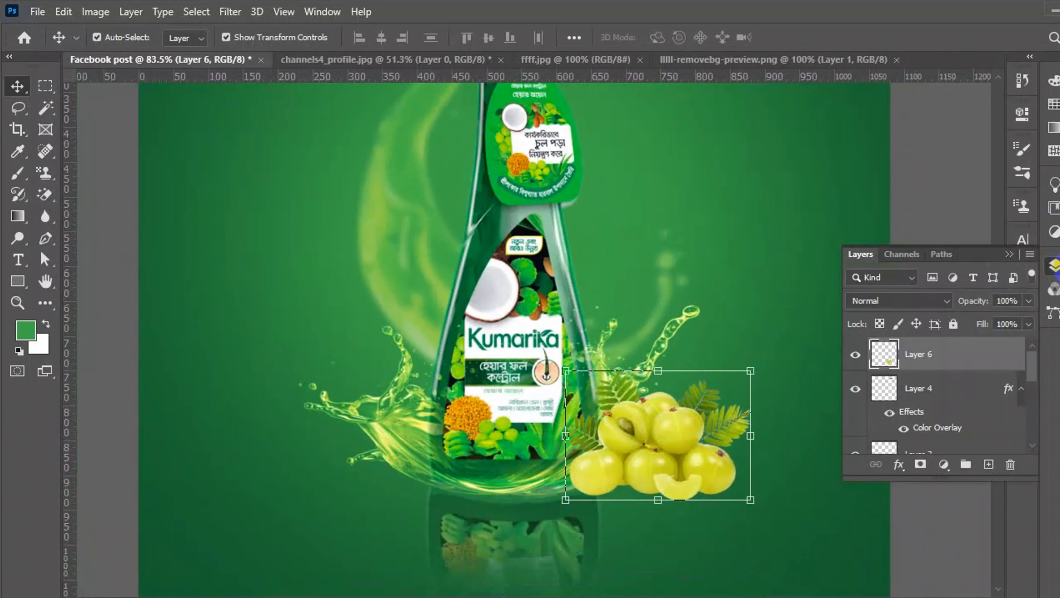
pyautogui.hotkey('ctrl', 'j')
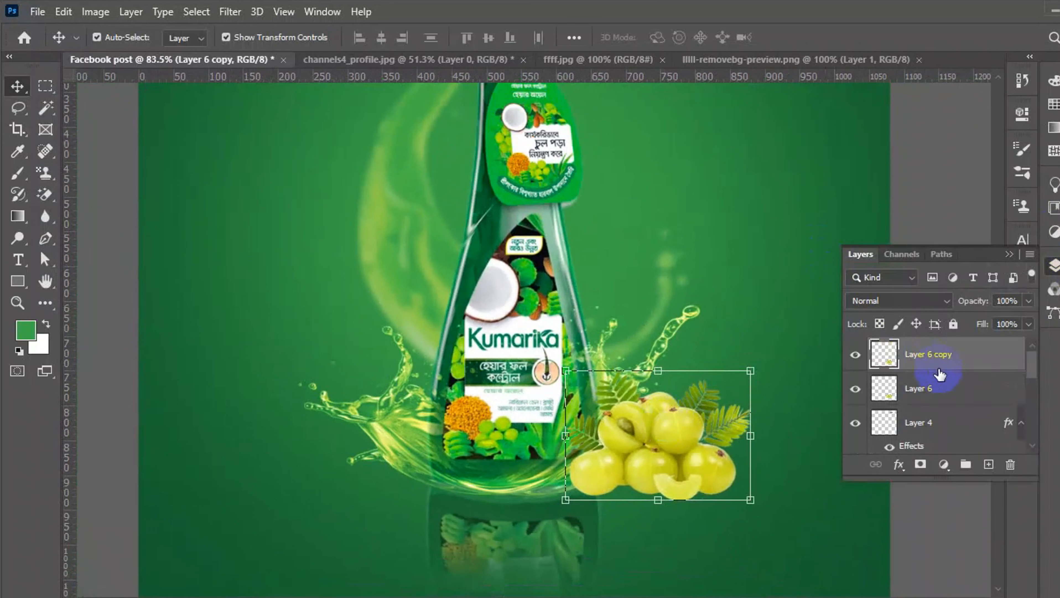
pyautogui.hotkey('ctrl', 't')
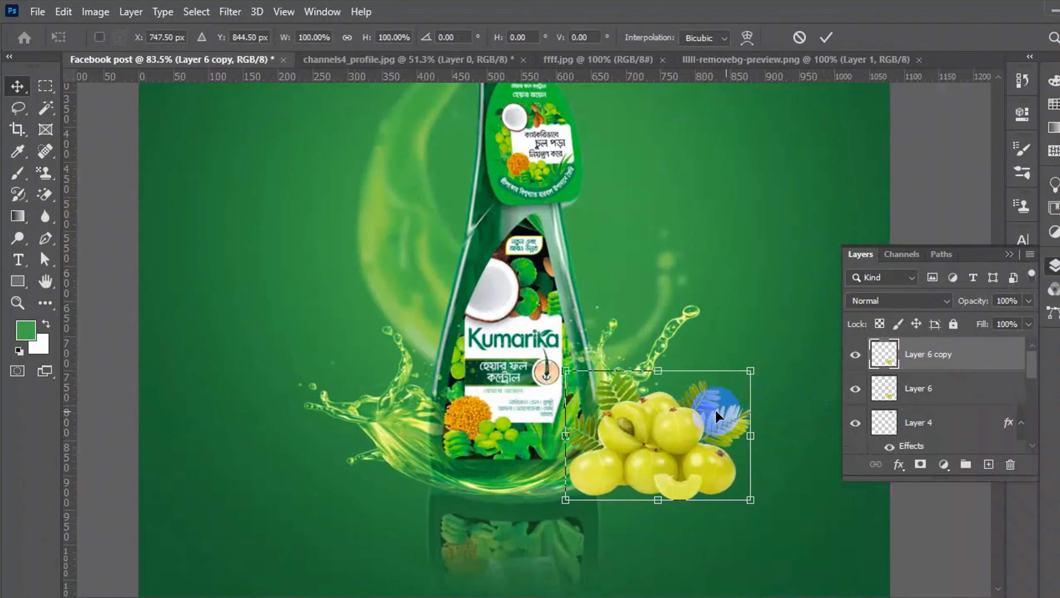
pyautogui.rightClick(716, 417)
pyautogui.click(755, 400)
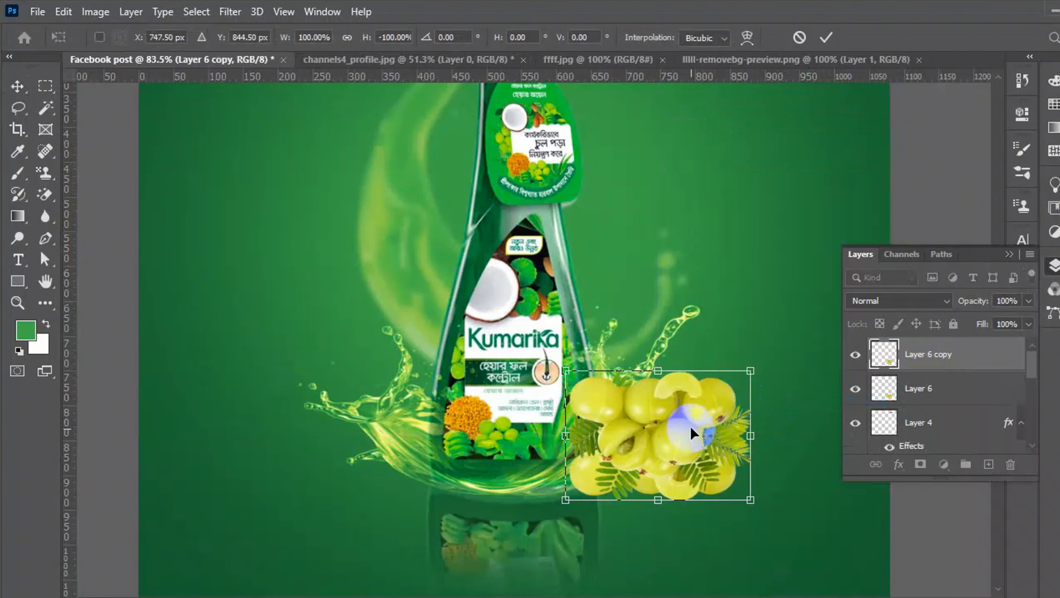
# Position the flipped amla copy directly below the original fruits so that their bases meet.
pyautogui.moveTo(689, 495); pyautogui.dragTo(691, 576)
pyautogui.scroll(5, 701, 517)
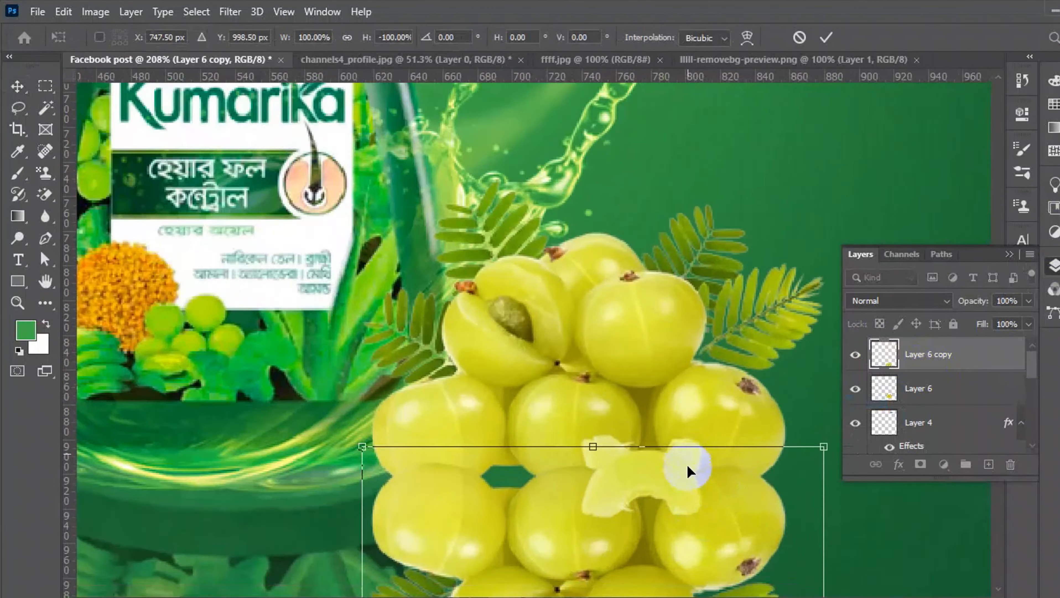
pyautogui.scroll(-2, 689, 469)
pyautogui.moveTo(546, 443)
pyautogui.mouseDown()
pyautogui.moveTo(554, 488)
pyautogui.moveTo(548, 450)
pyautogui.mouseUp()
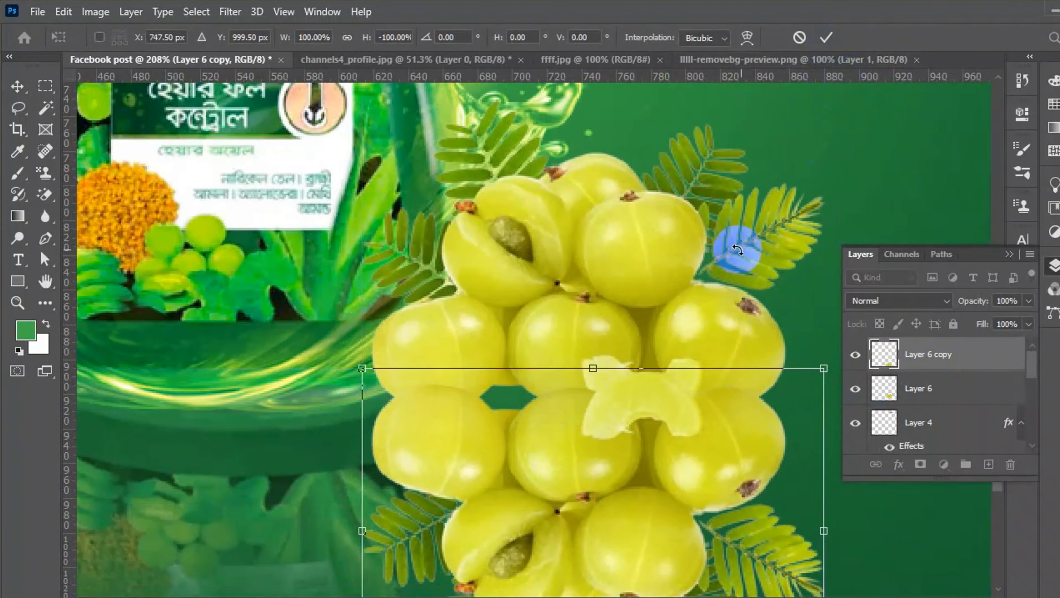
# Warp the flipped amla copy by pulling its upper corners and middle up toward the original fruits.
pyautogui.rightClick(632, 412)
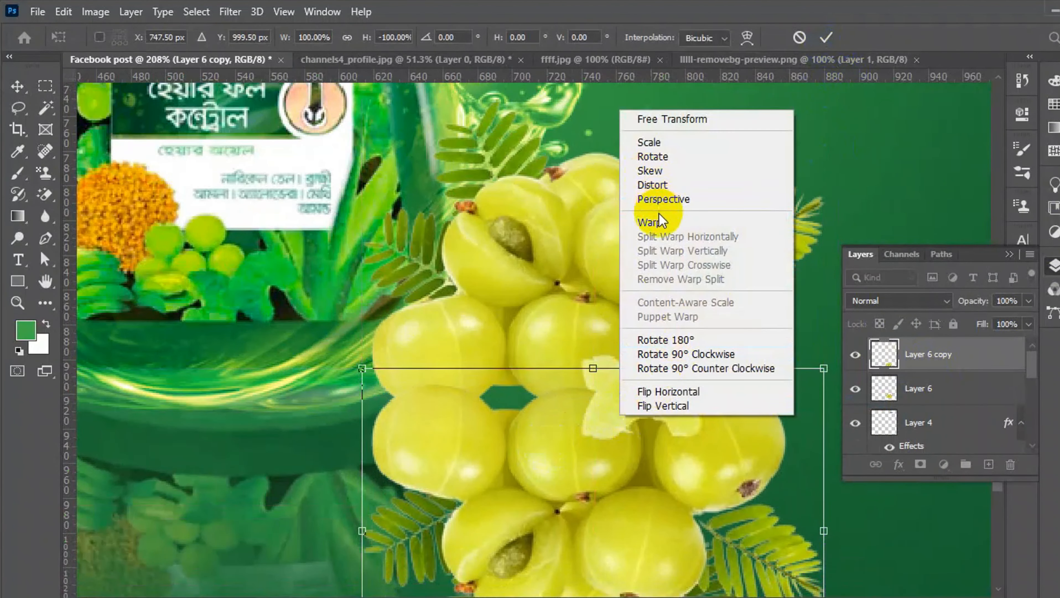
pyautogui.click(652, 222)
pyautogui.moveTo(822, 364); pyautogui.dragTo(816, 342)
pyautogui.moveTo(362, 368); pyautogui.dragTo(392, 313)
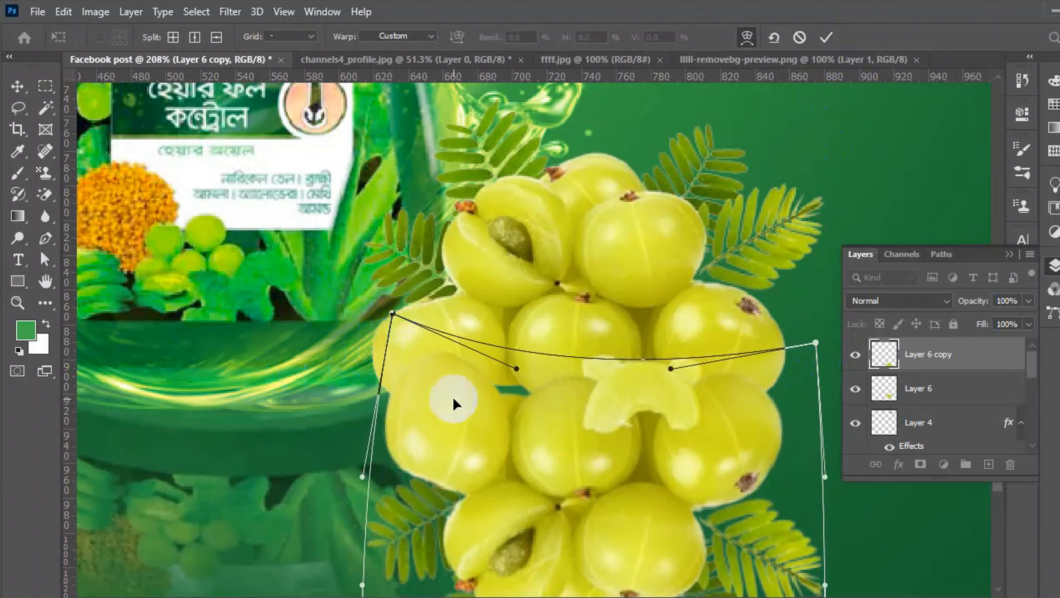
pyautogui.moveTo(533, 427); pyautogui.dragTo(525, 414)
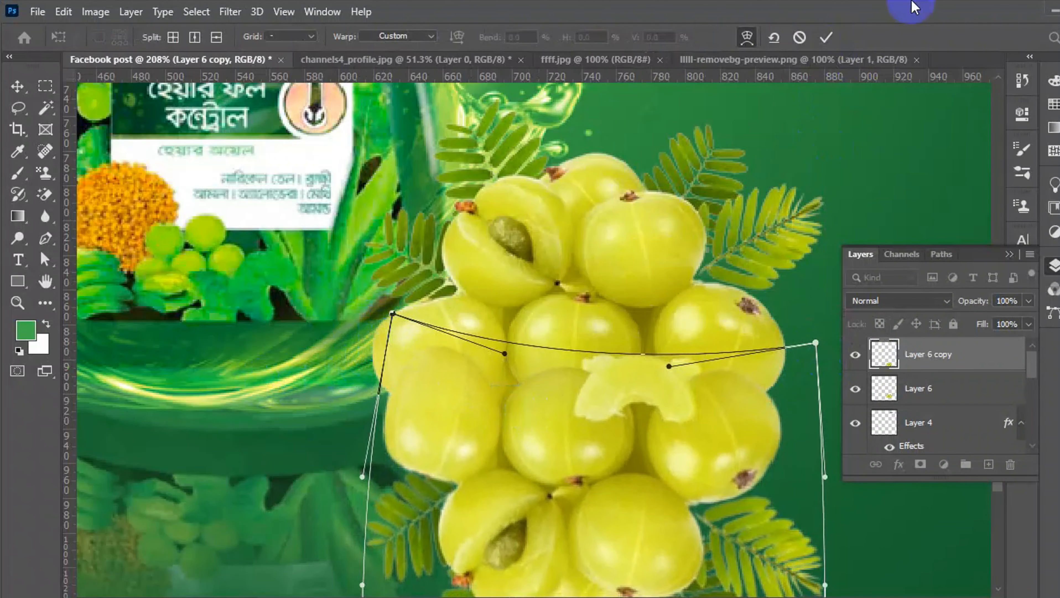
pyautogui.click(826, 38)
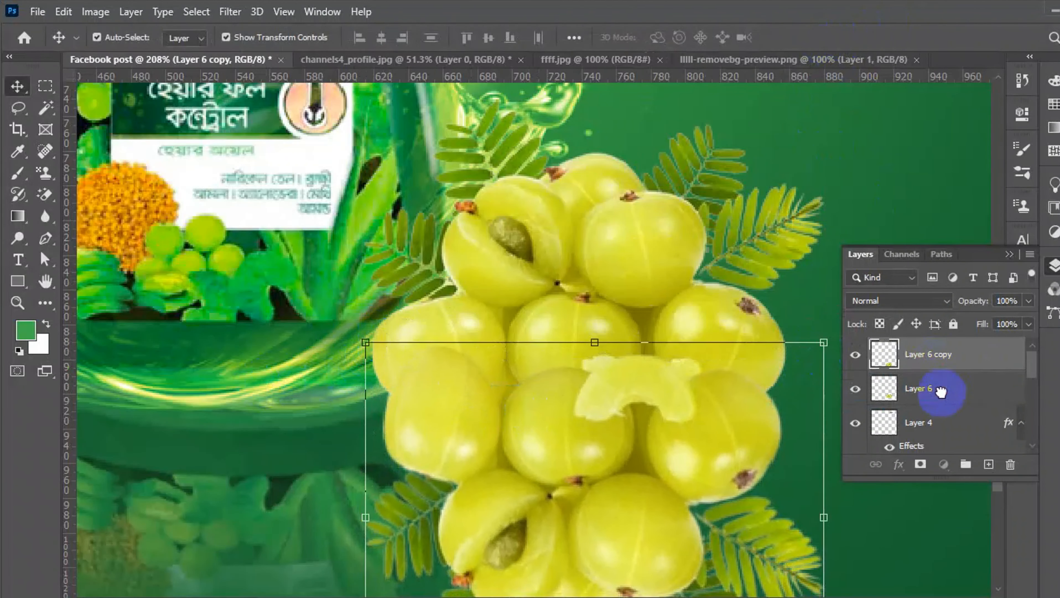
# Place the original amla layer above the flipped copy and lower the copy's opacity to 55%.
pyautogui.moveTo(940, 391); pyautogui.dragTo(900, 342)
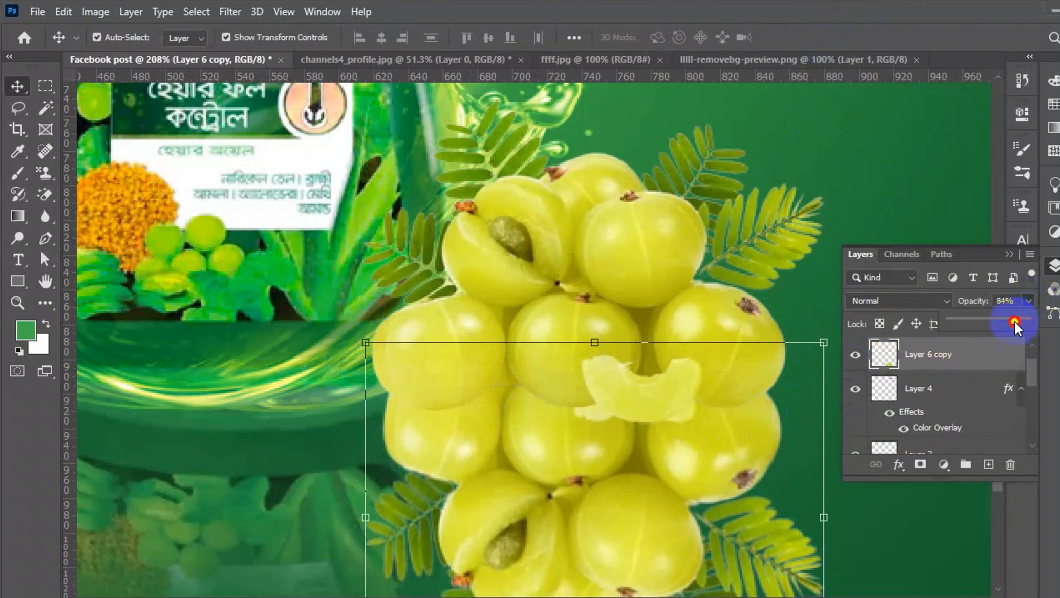
pyautogui.moveTo(1014, 322); pyautogui.dragTo(993, 327)
pyautogui.click(1010, 255)
# Nudge the amla reflection down and back up to fine-tune where it meets the fruits.
pyautogui.scroll(-1, 666, 332)
pyautogui.scroll(-3, 663, 334)
pyautogui.scroll(-2, 664, 334)
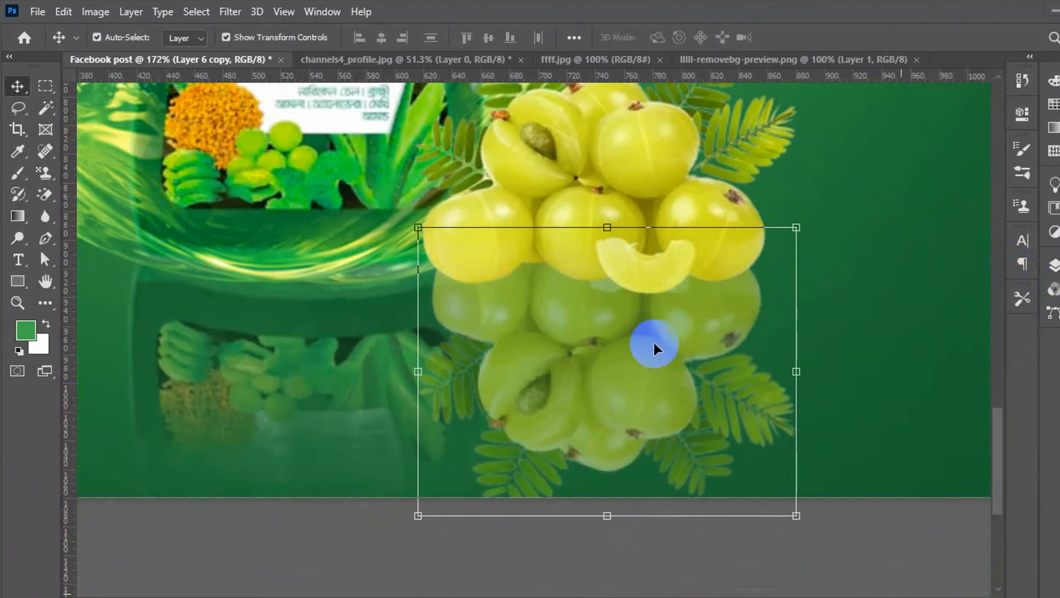
pyautogui.click(623, 402)
pyautogui.press('Down')
pyautogui.press('Down')
pyautogui.press('Down')
pyautogui.press('Down')
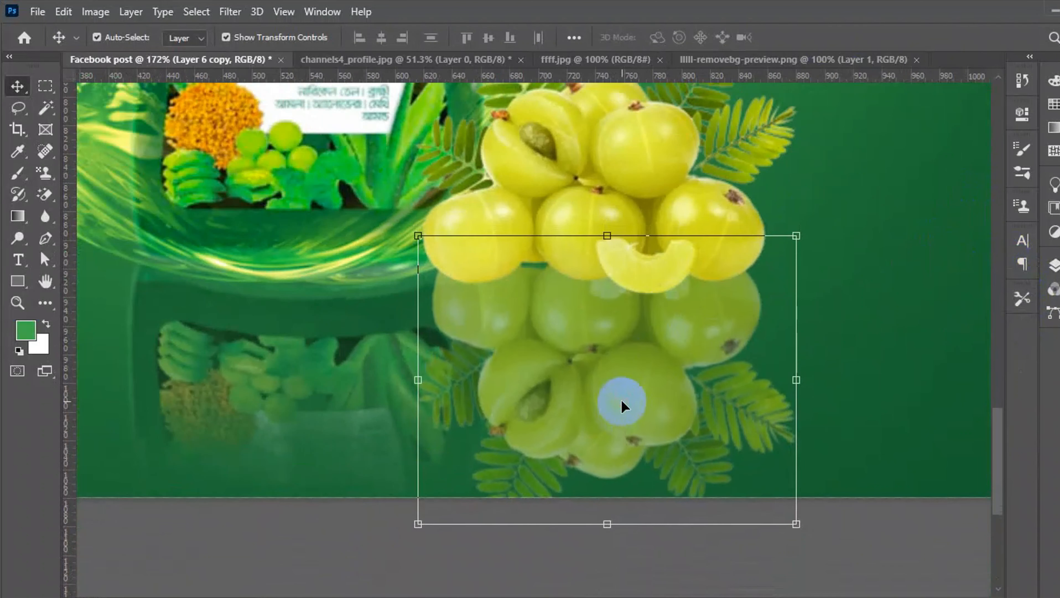
pyautogui.press('Up')
pyautogui.press('Up')
pyautogui.press('Up')
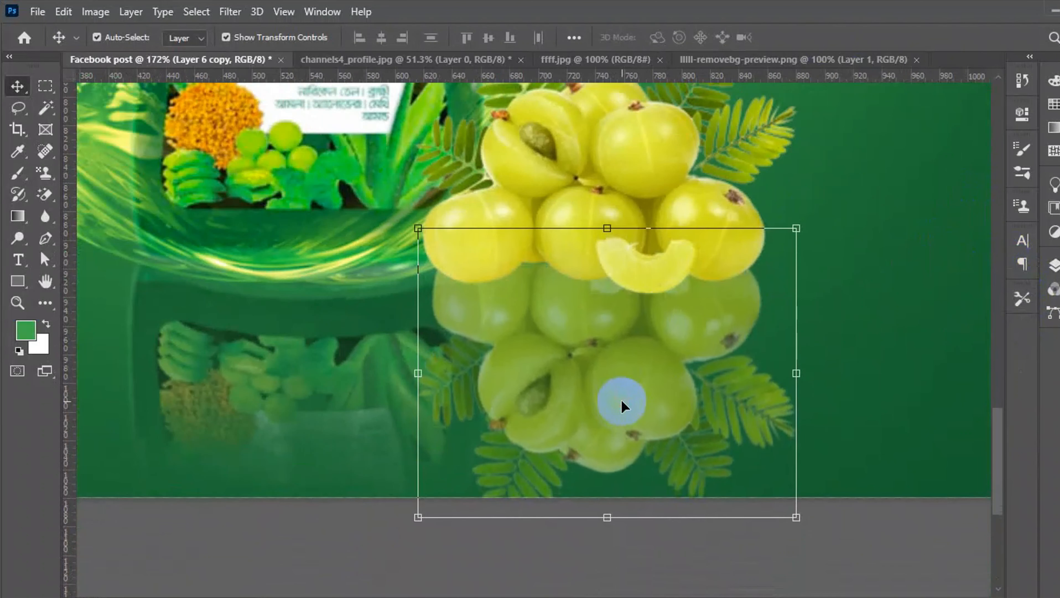
# Lower the opacity of the amla reflection layer to 37%.
pyautogui.scroll(-3, 610, 379)
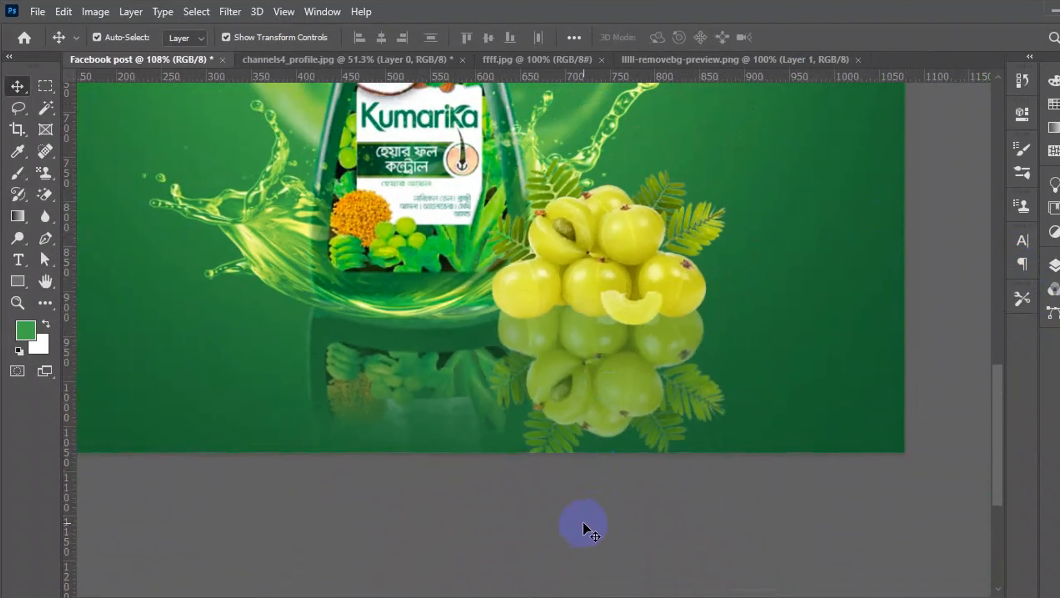
pyautogui.scroll(-3, 586, 523)
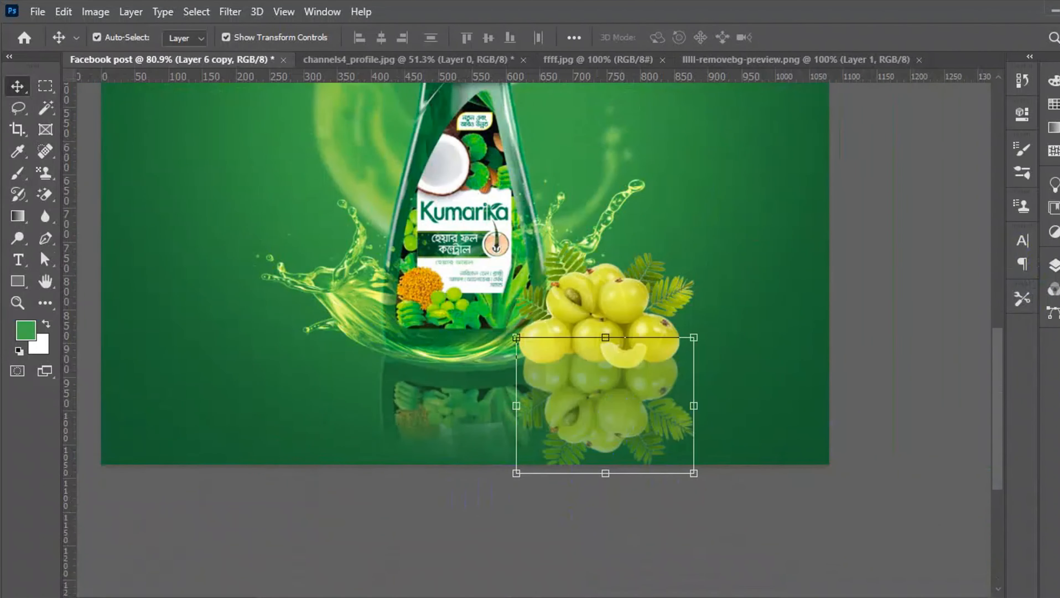
pyautogui.click(1054, 265)
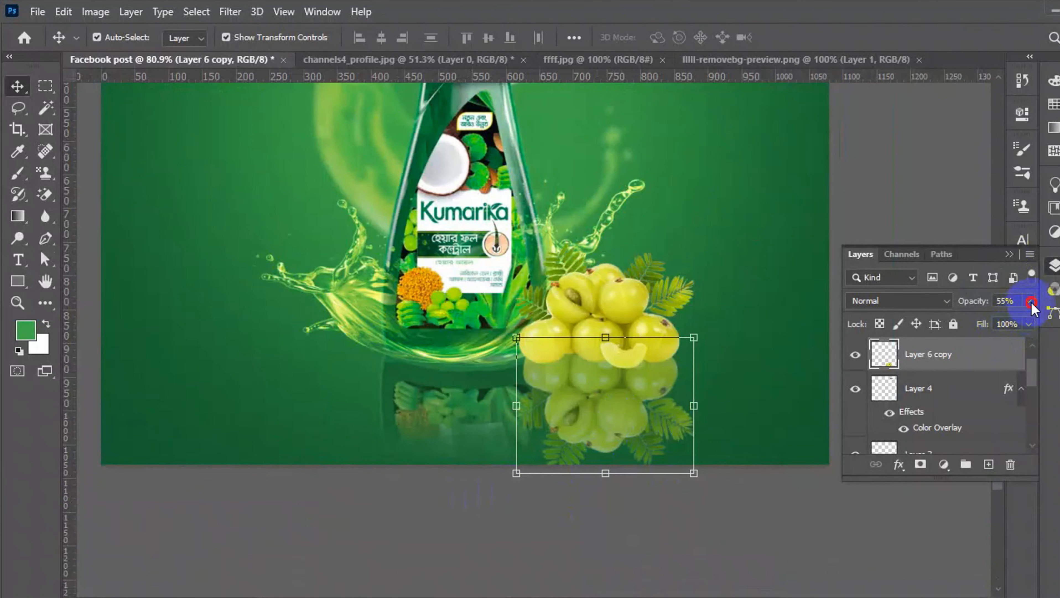
pyautogui.moveTo(986, 323); pyautogui.dragTo(980, 323)
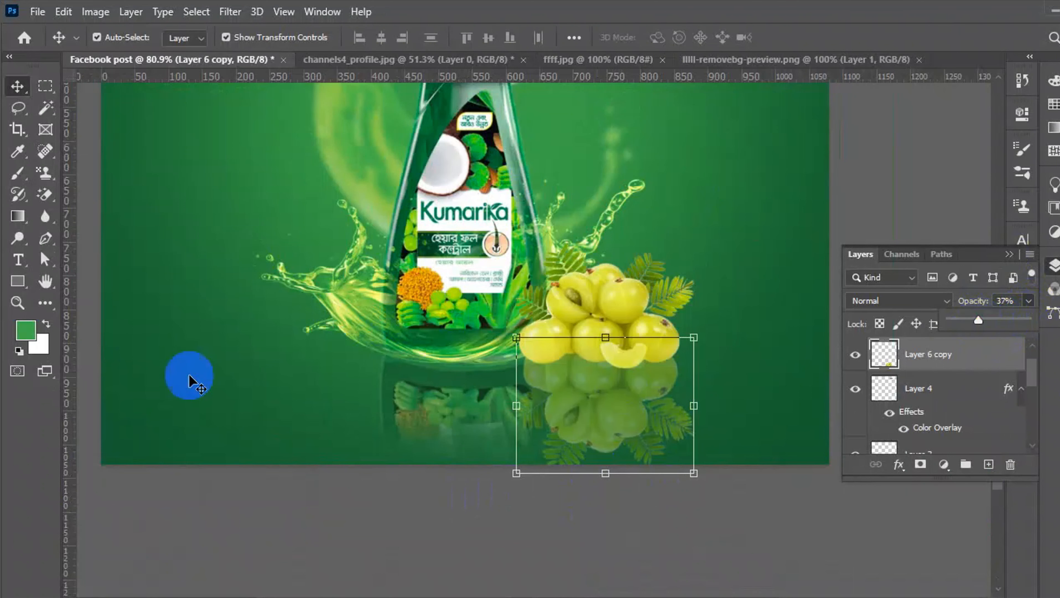
# Choose the Eraser tool for the amla reflection layer and set its opacity to 59% and flow to 36%.
pyautogui.click(1010, 254)
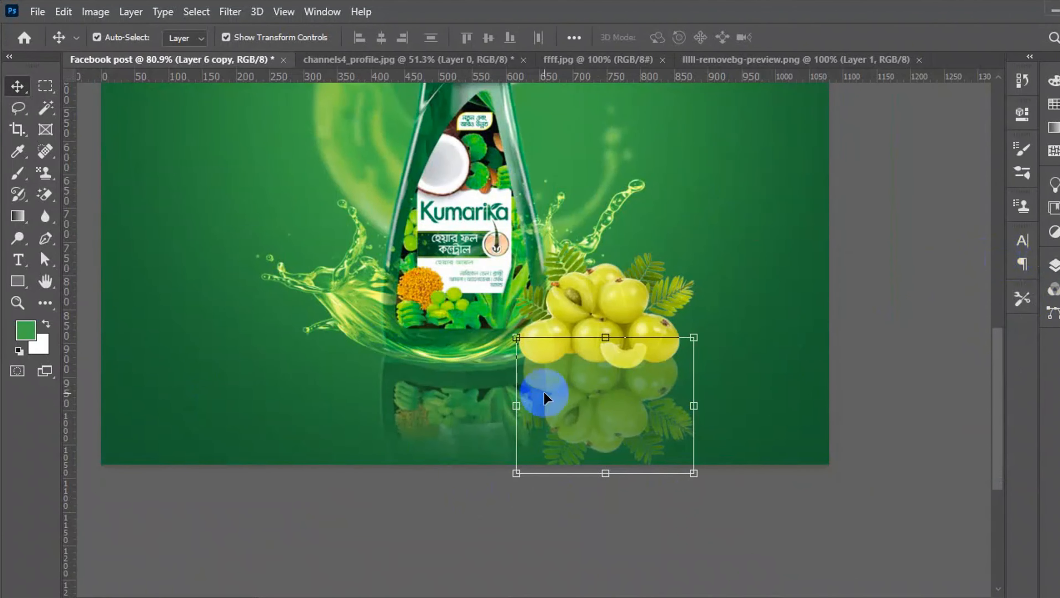
pyautogui.scroll(2, 540, 398)
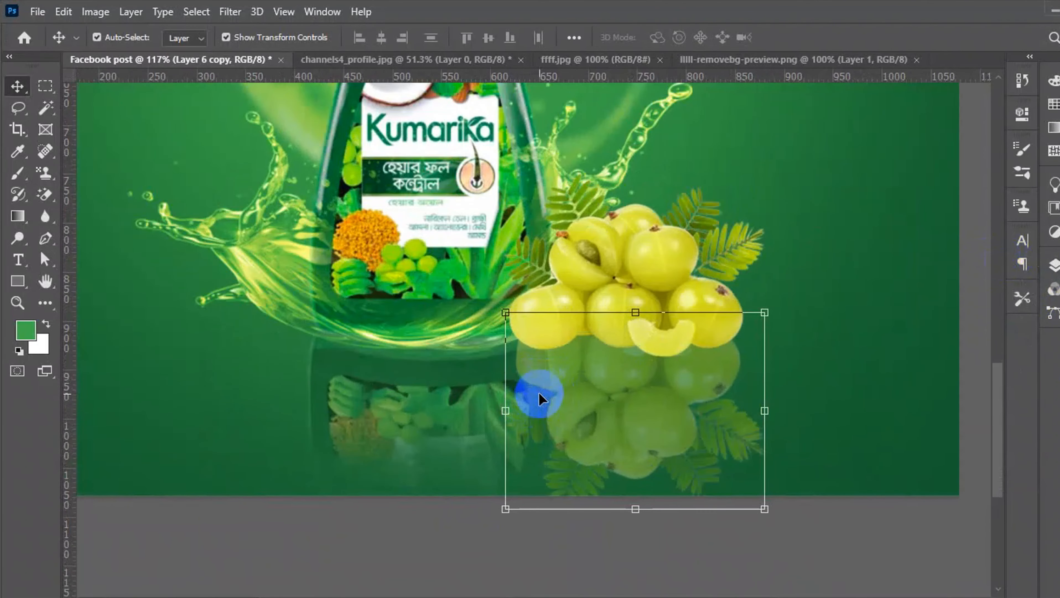
pyautogui.scroll(-2, 539, 397)
pyautogui.scroll(2, 610, 443)
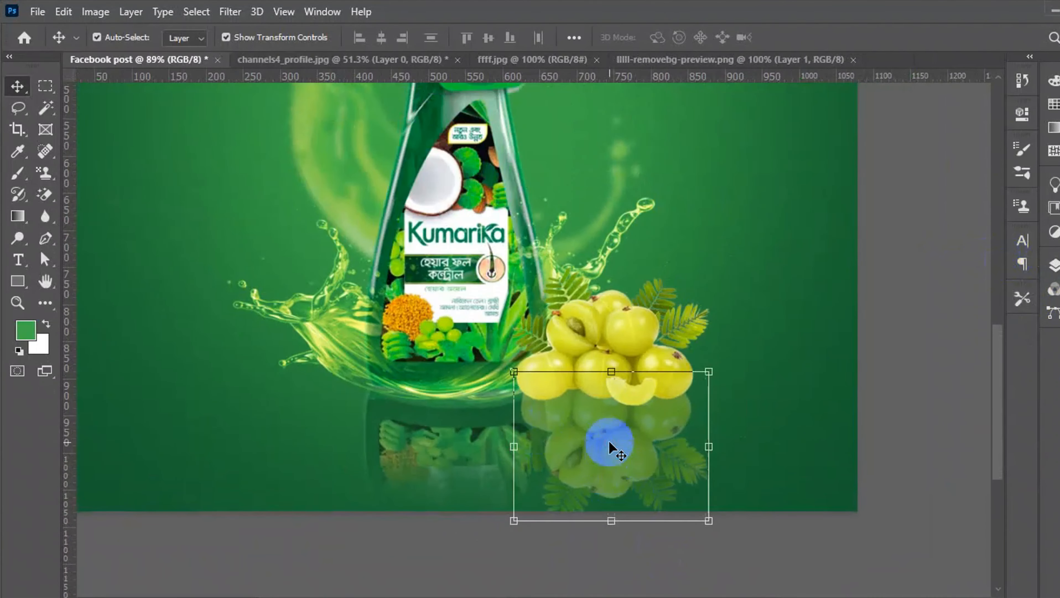
pyautogui.scroll(-3, 610, 443)
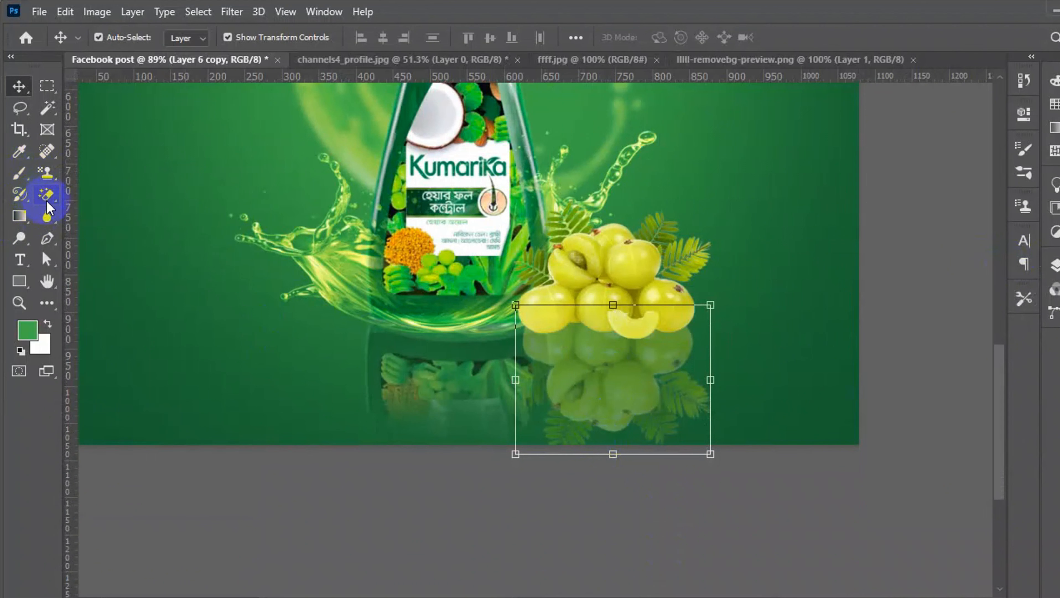
pyautogui.rightClick(48, 205)
pyautogui.click(121, 190)
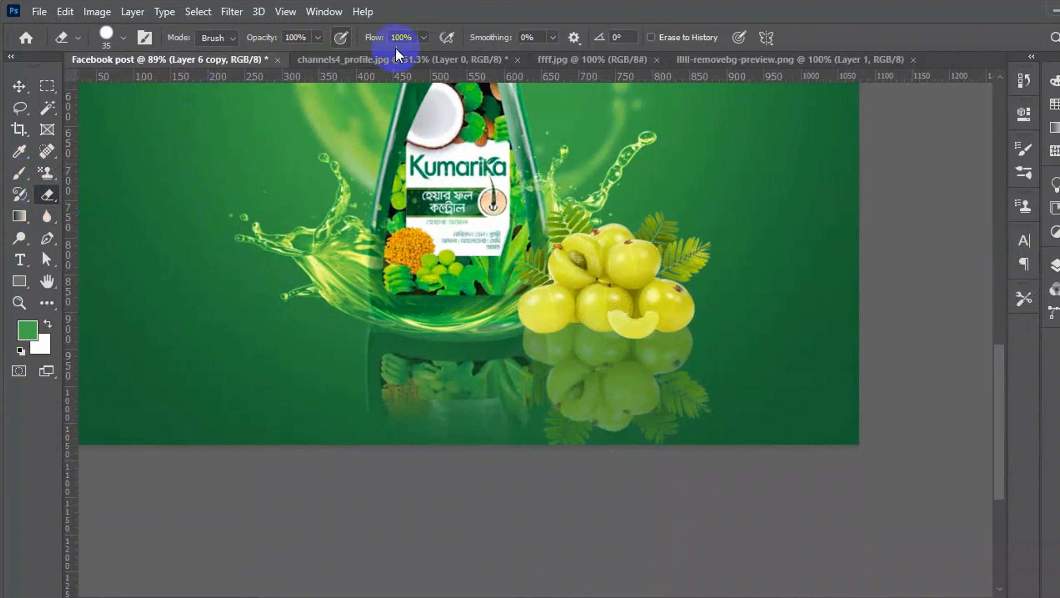
pyautogui.moveTo(317, 59); pyautogui.dragTo(286, 57)
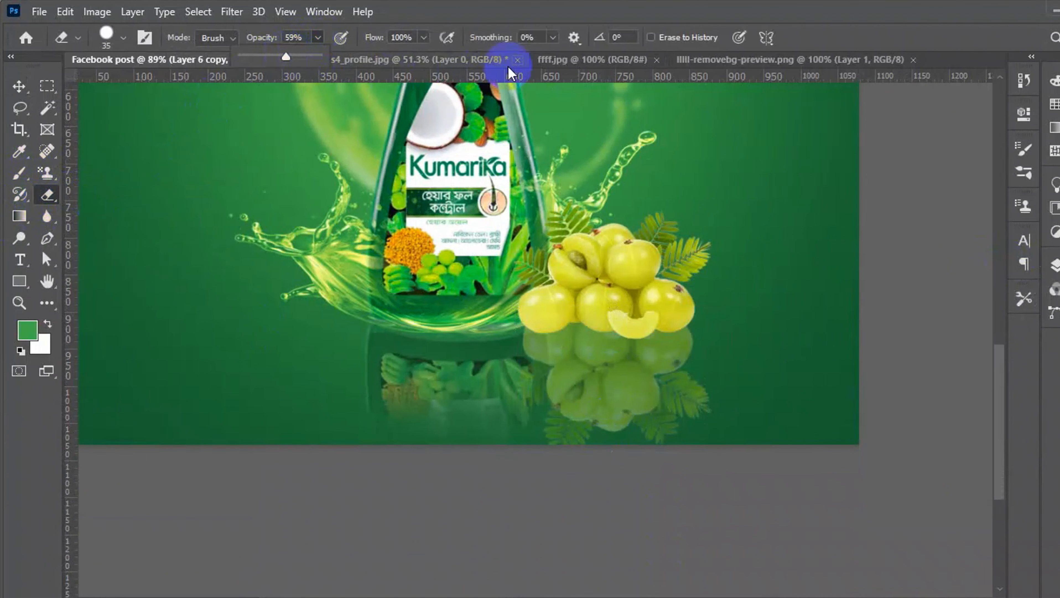
pyautogui.click(423, 39)
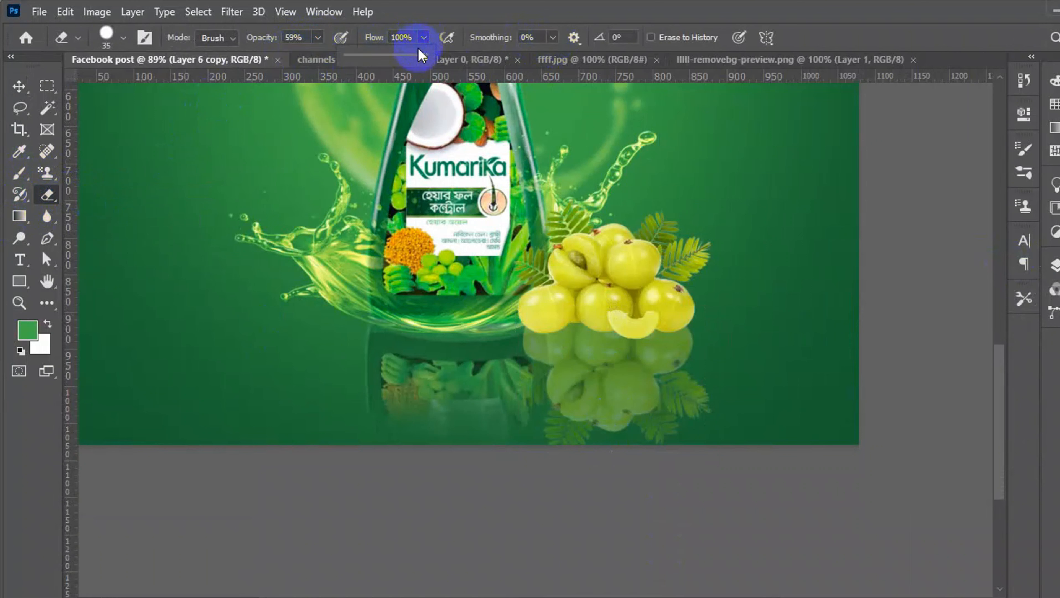
pyautogui.moveTo(423, 59); pyautogui.dragTo(378, 64)
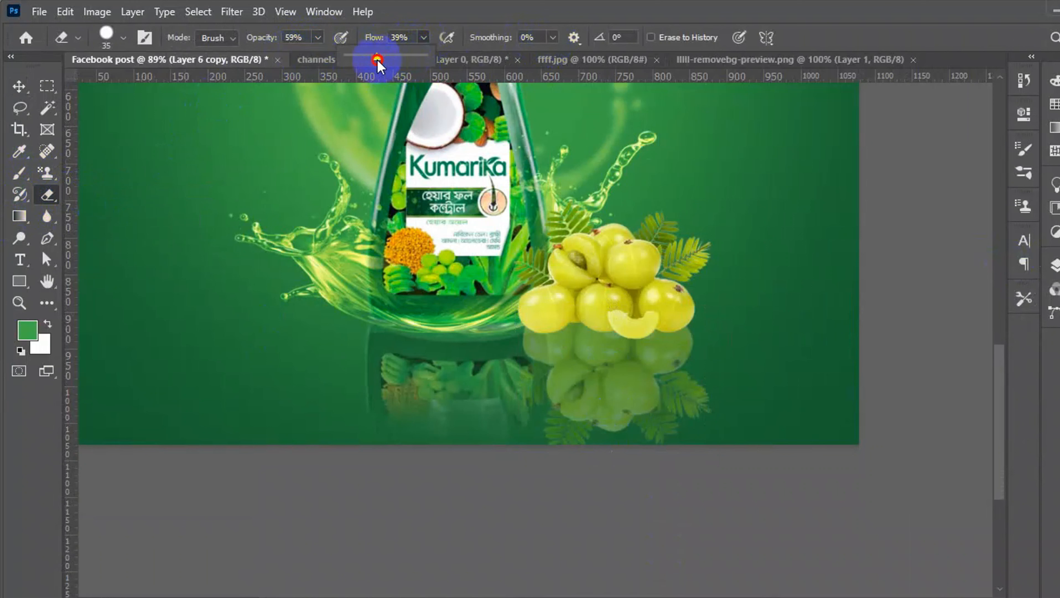
# Fade the lower-left fruits and leaves of the amla reflection, and enlarge the eraser brush to 80 px.
pyautogui.click(571, 394)
pyautogui.moveTo(560, 416)
pyautogui.mouseDown()
pyautogui.moveTo(558, 436)
pyautogui.moveTo(572, 406)
pyautogui.mouseUp()
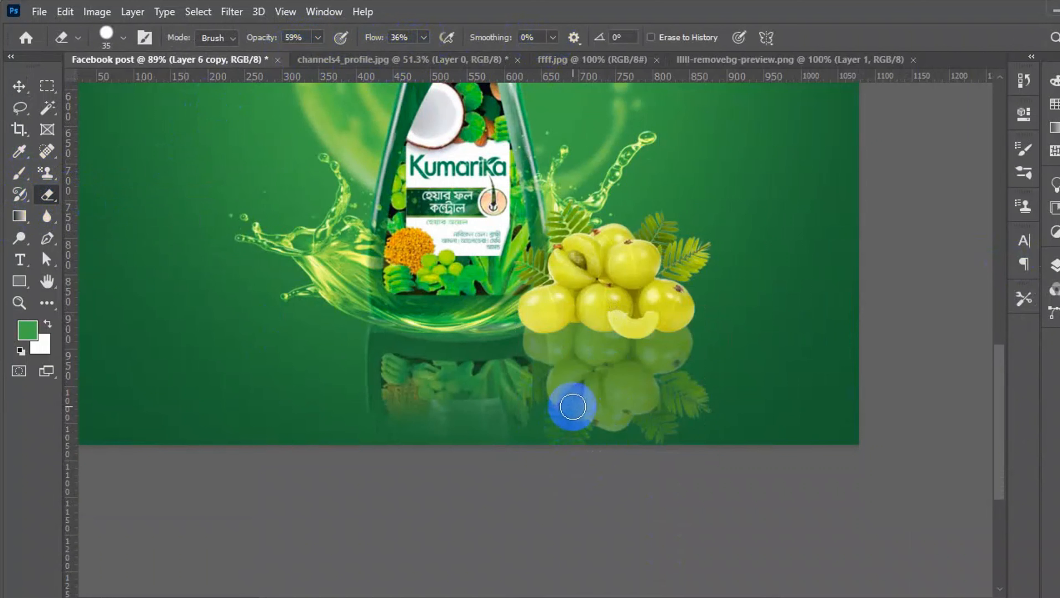
pyautogui.press(']')
pyautogui.press(']')
pyautogui.press(']')
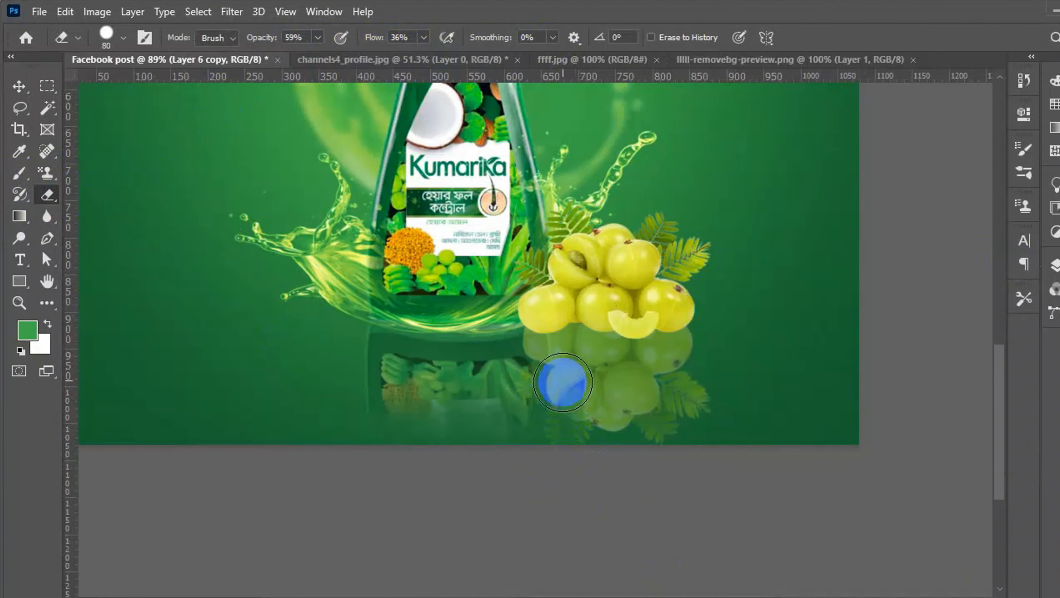
# Try to fade the left side and lower edge of the amla reflection with the enlarged eraser, and undo both strokes.
pyautogui.moveTo(561, 375); pyautogui.dragTo(571, 497)
pyautogui.moveTo(582, 404); pyautogui.dragTo(602, 469)
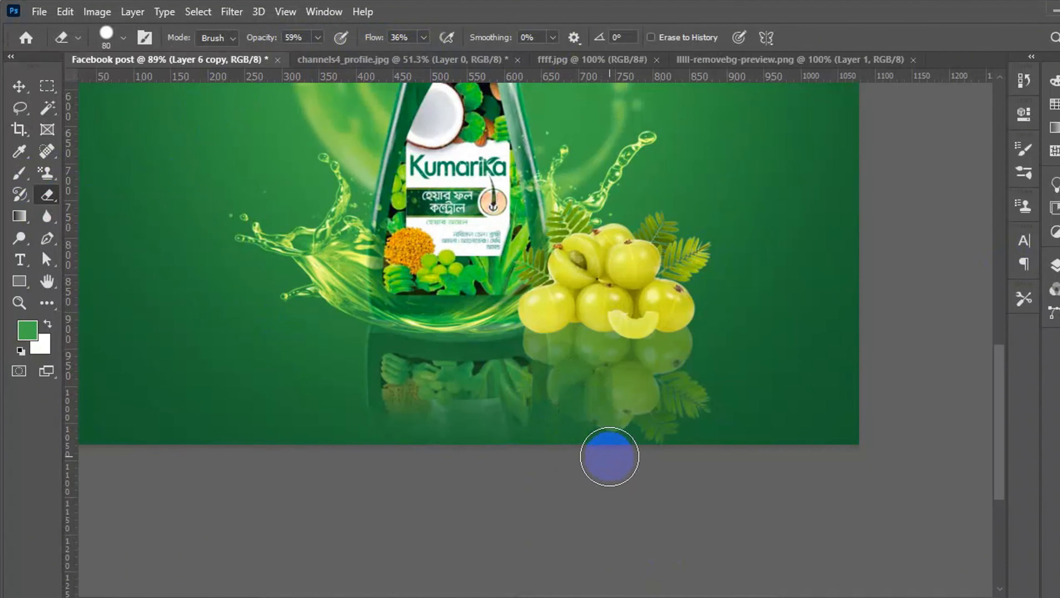
pyautogui.hotkey('ctrl', 'z')
pyautogui.hotkey('ctrl', 'z')
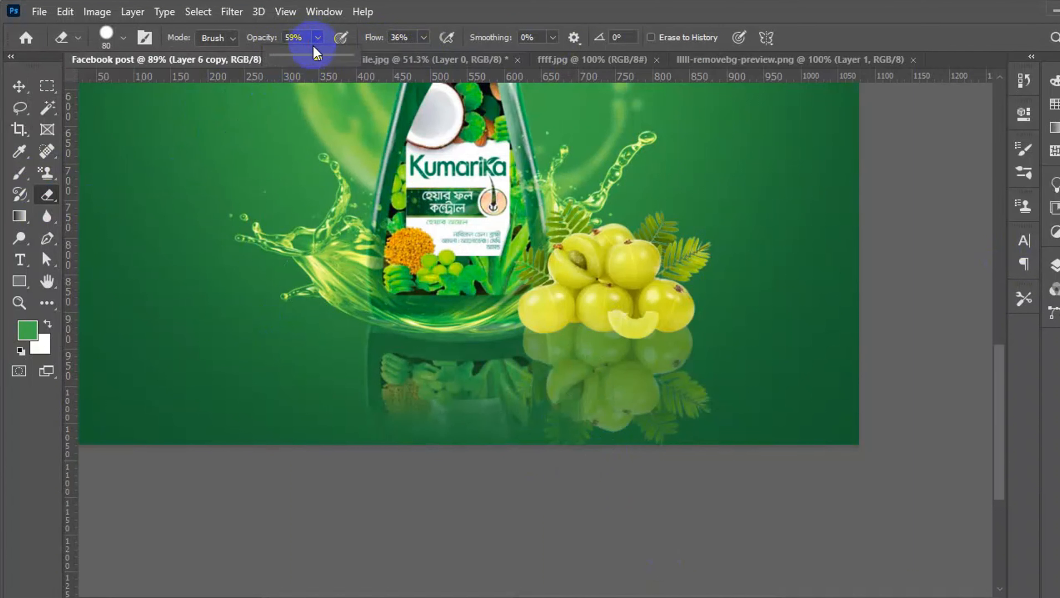
# Lower the eraser opacity to 29% and softly fade the bottom of the amla reflection.
pyautogui.moveTo(622, 437)
pyautogui.mouseDown()
pyautogui.moveTo(602, 403)
pyautogui.moveTo(573, 382)
pyautogui.moveTo(552, 430)
pyautogui.moveTo(600, 394)
pyautogui.moveTo(637, 482)
pyautogui.moveTo(614, 391)
pyautogui.moveTo(654, 444)
pyautogui.moveTo(689, 461)
pyautogui.moveTo(694, 390)
pyautogui.moveTo(641, 350)
pyautogui.moveTo(730, 463)
pyautogui.moveTo(702, 397)
pyautogui.moveTo(587, 365)
pyautogui.moveTo(650, 502)
pyautogui.mouseUp()
pyautogui.moveTo(594, 452)
pyautogui.mouseDown()
pyautogui.moveTo(559, 434)
pyautogui.moveTo(571, 458)
pyautogui.moveTo(573, 441)
pyautogui.moveTo(630, 400)
pyautogui.moveTo(674, 393)
pyautogui.moveTo(684, 433)
pyautogui.moveTo(679, 381)
pyautogui.moveTo(683, 457)
pyautogui.moveTo(570, 409)
pyautogui.moveTo(615, 480)
pyautogui.moveTo(735, 433)
pyautogui.moveTo(752, 466)
pyautogui.mouseUp()
pyautogui.scroll(-5, 669, 467)
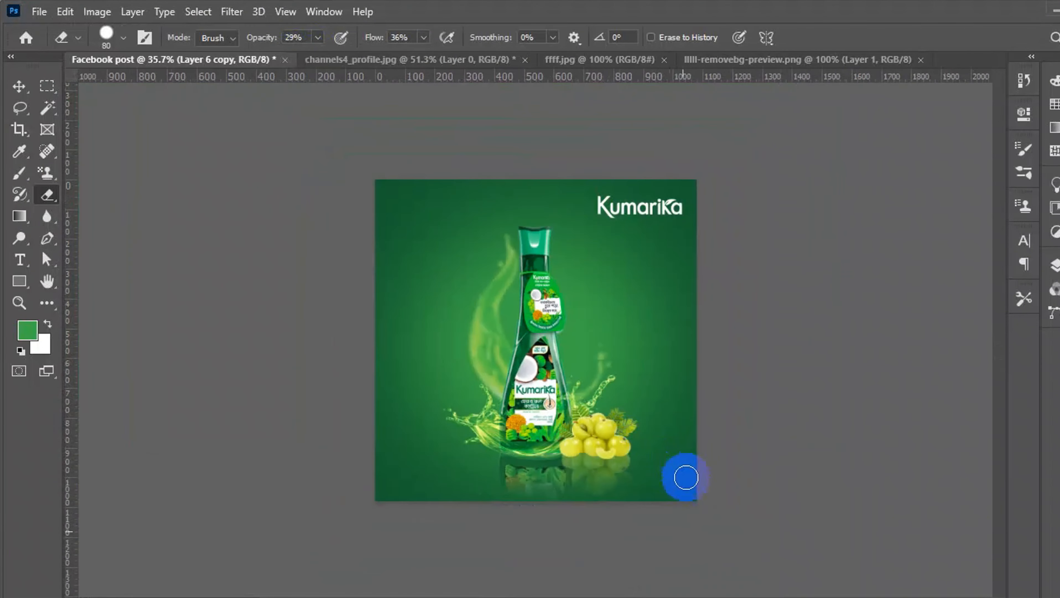
pyautogui.hotkey('ctrl', '0')
pyautogui.scroll(-1, 748, 534)
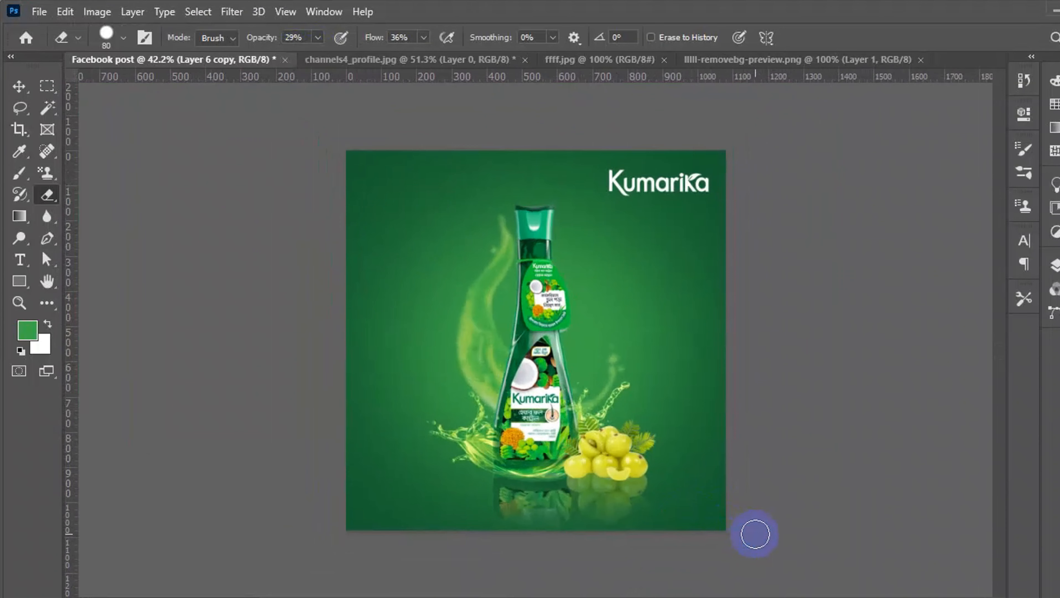
pyautogui.hotkey('ctrl', '0')
pyautogui.moveTo(756, 533)
pyautogui.mouseDown()
pyautogui.moveTo(567, 525)
pyautogui.moveTo(485, 549)
pyautogui.moveTo(346, 516)
pyautogui.mouseUp()
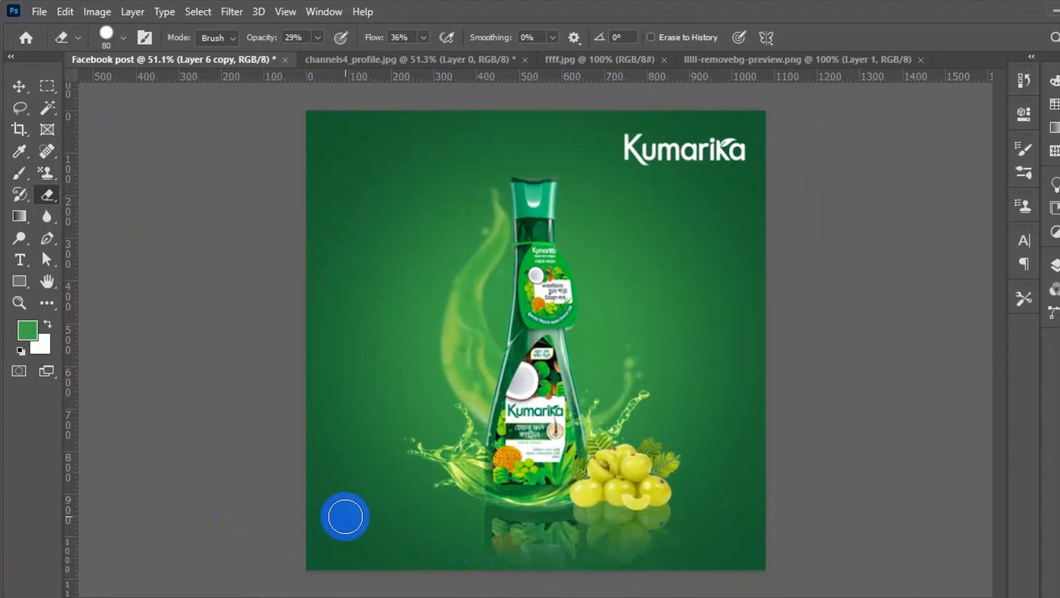
# Export the post with Save for Web as a 1080 × 1080 px JPEG at maximum quality 100.
pyautogui.click(38, 17)
pyautogui.moveTo(89, 257)
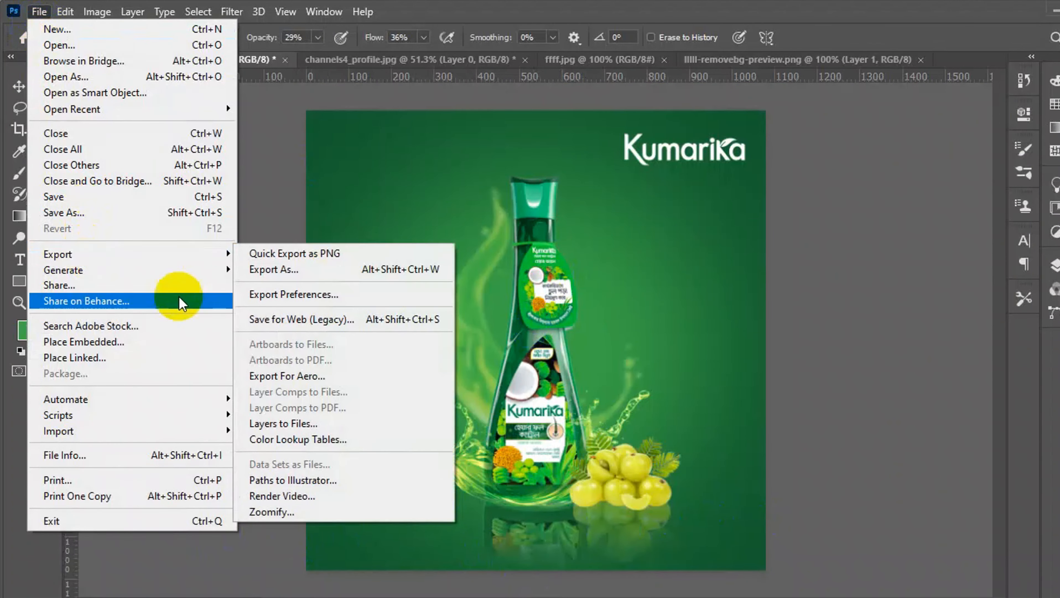
pyautogui.click(359, 320)
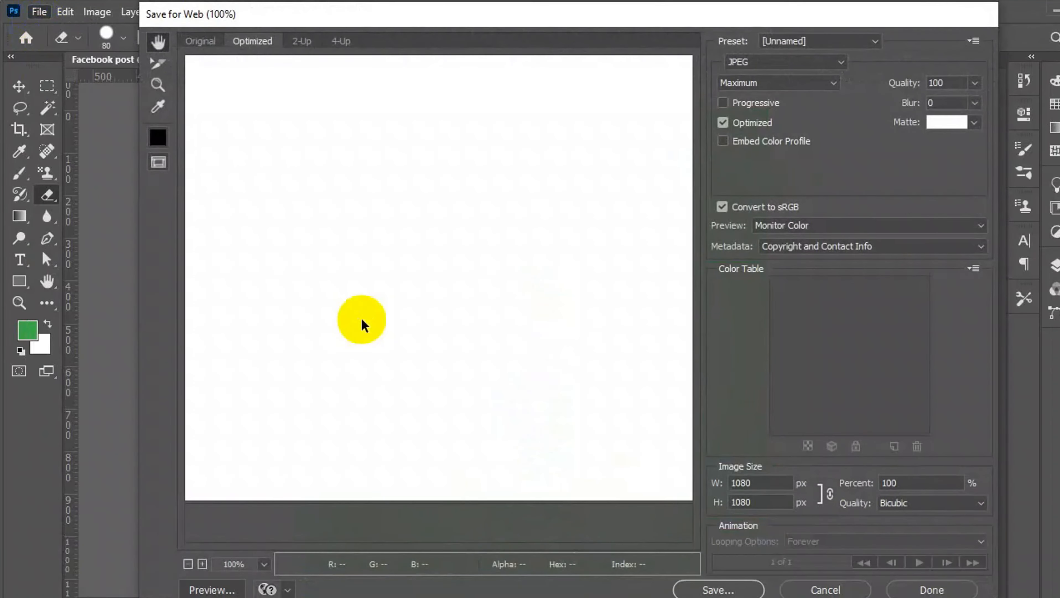
pyautogui.moveTo(360, 315); pyautogui.dragTo(623, 412)
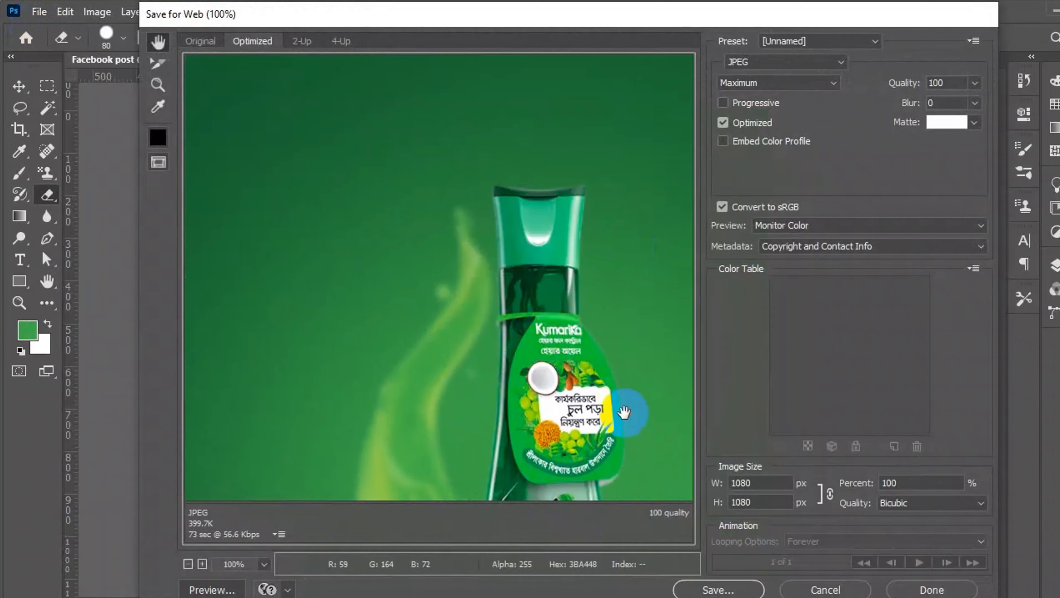
pyautogui.click(743, 591)
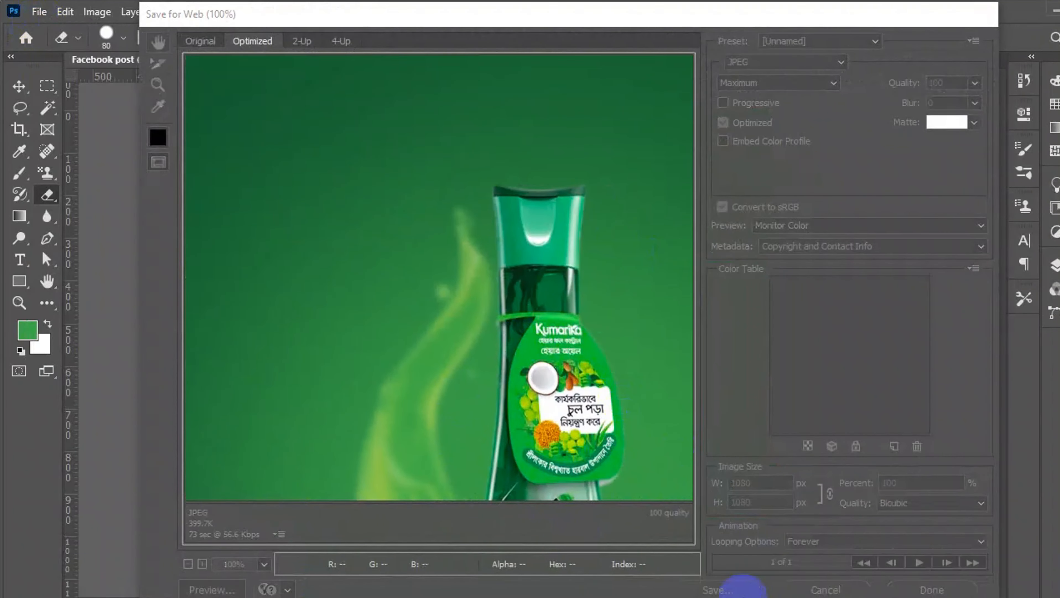
pyautogui.scroll(-3, 435, 318)
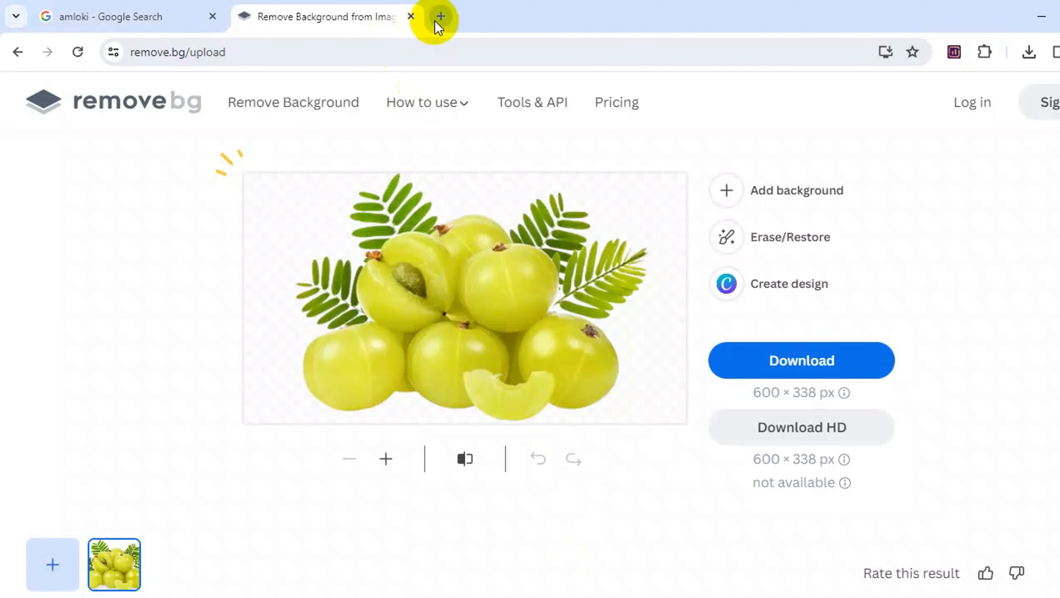
# Switch to the web browser and open freepik.com in a new tab.
pyautogui.click(441, 17)
pyautogui.write('free')
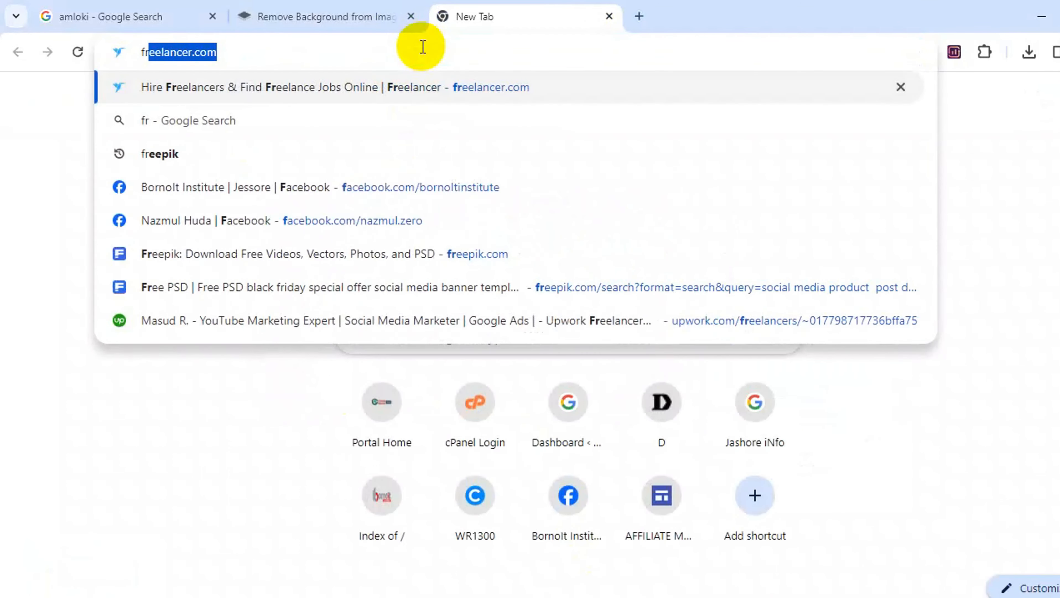
pyautogui.write('pik')
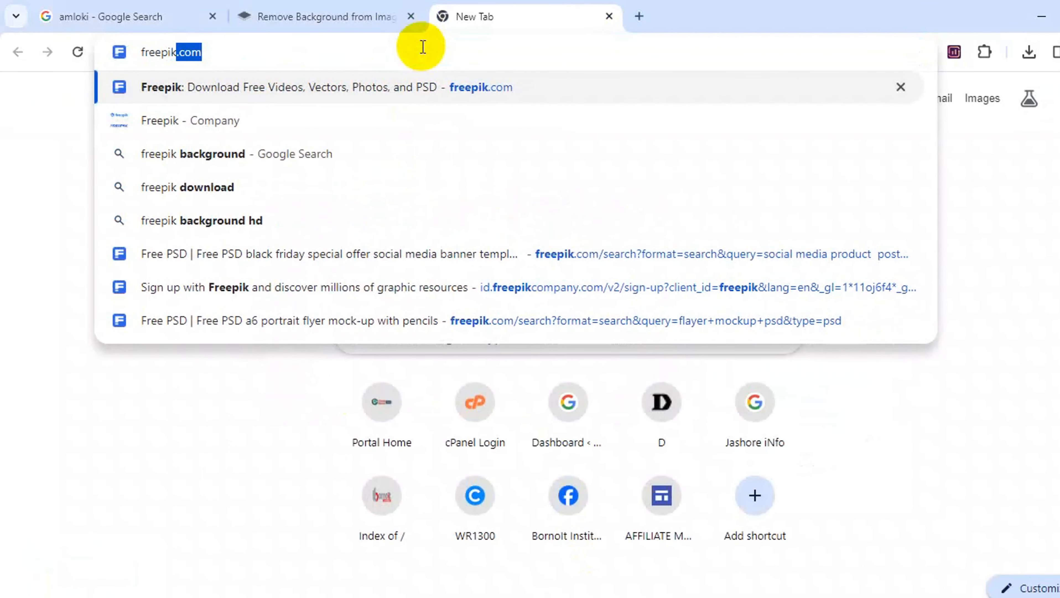
pyautogui.press('Return')
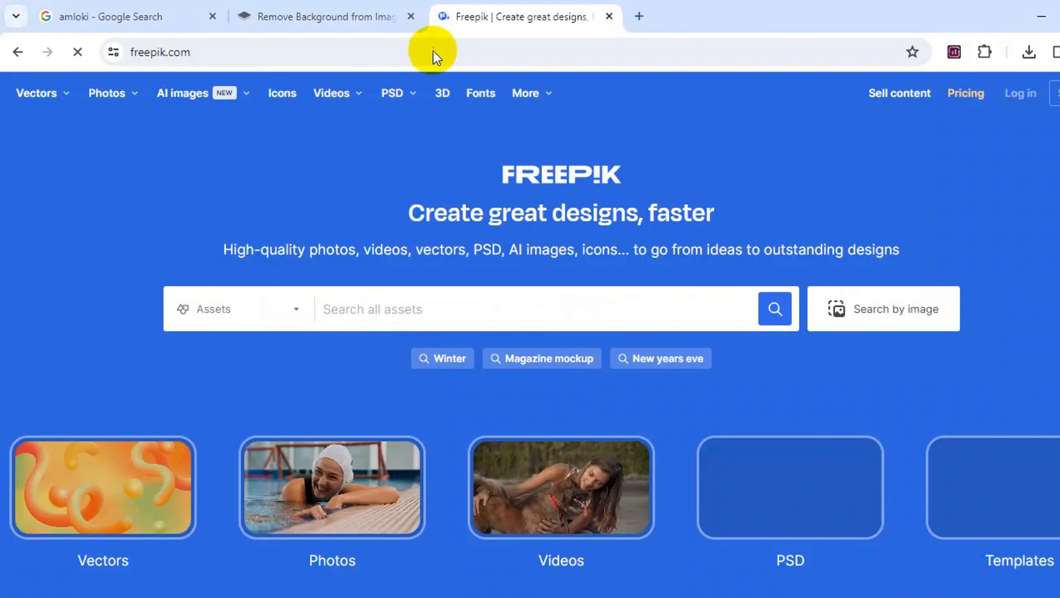
# Search Freepik for "social media post mockup" and open the 3D rendered Facebook mockup with two side-by-side posts.
pyautogui.click(480, 305)
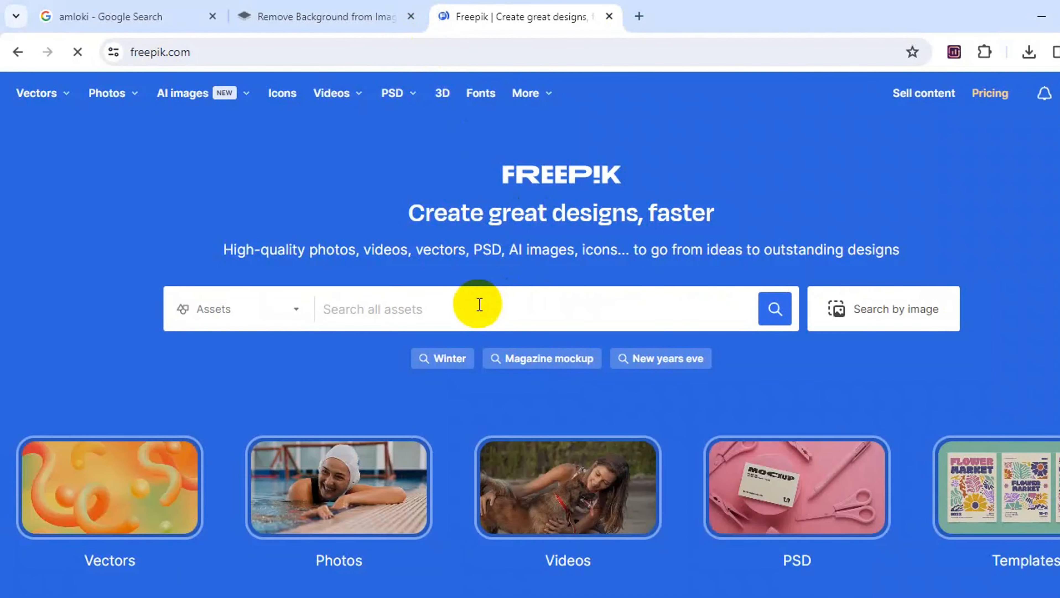
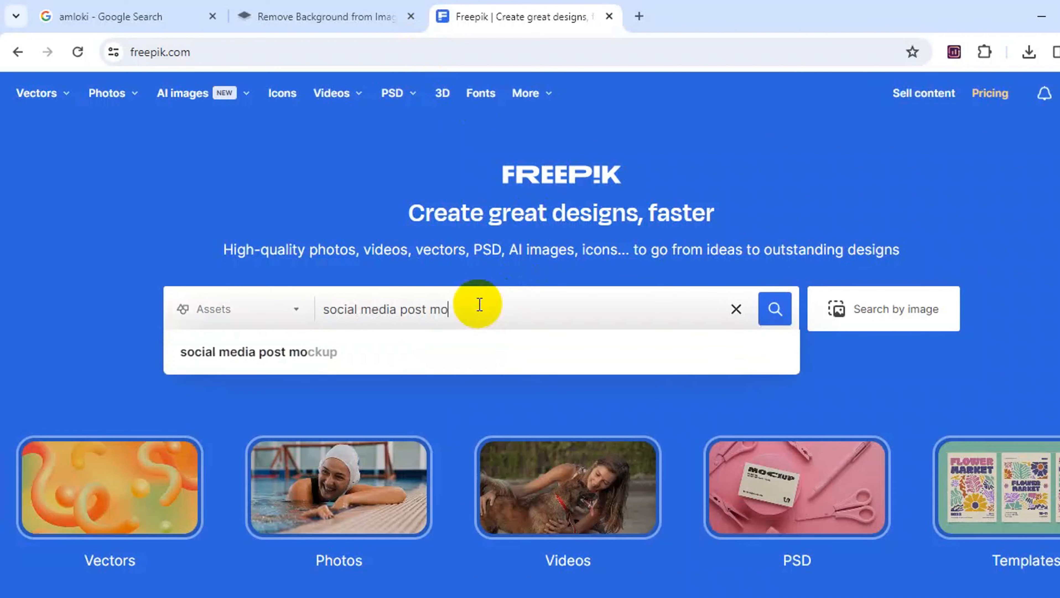
pyautogui.click(388, 352)
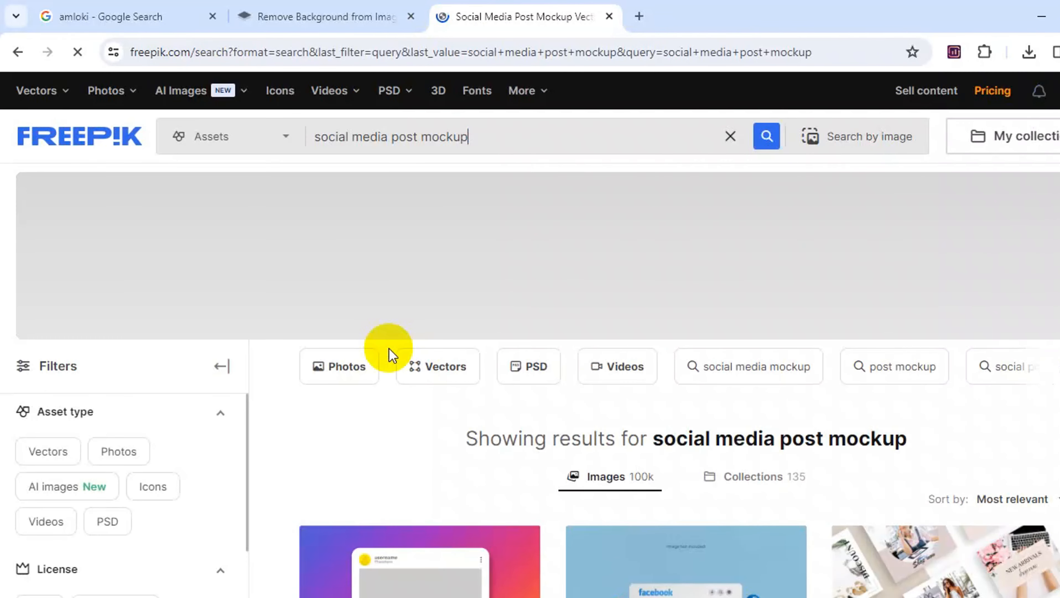
pyautogui.scroll(-7, 388, 353)
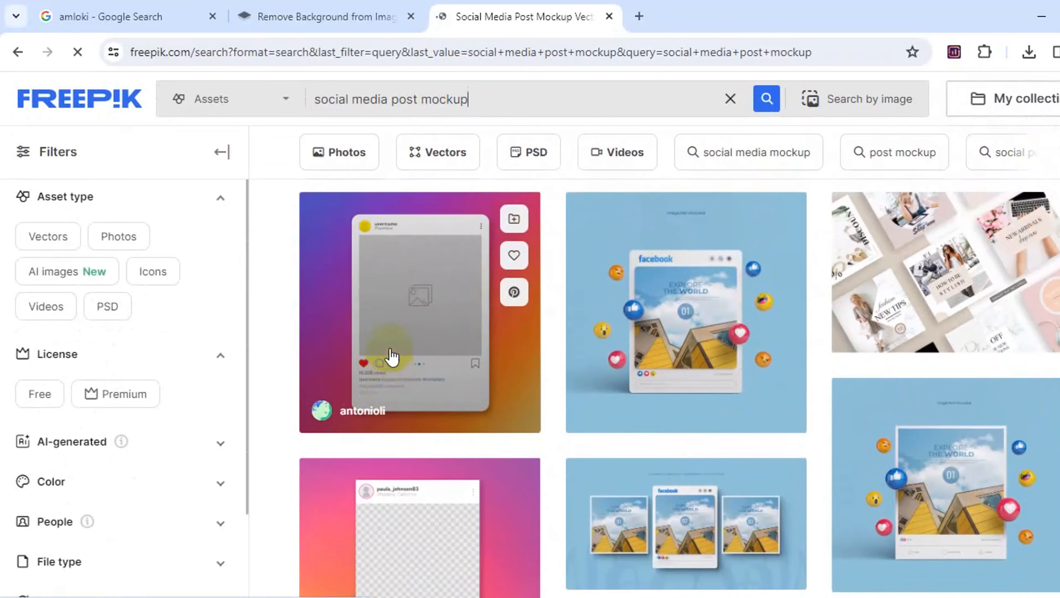
pyautogui.scroll(-7, 367, 421)
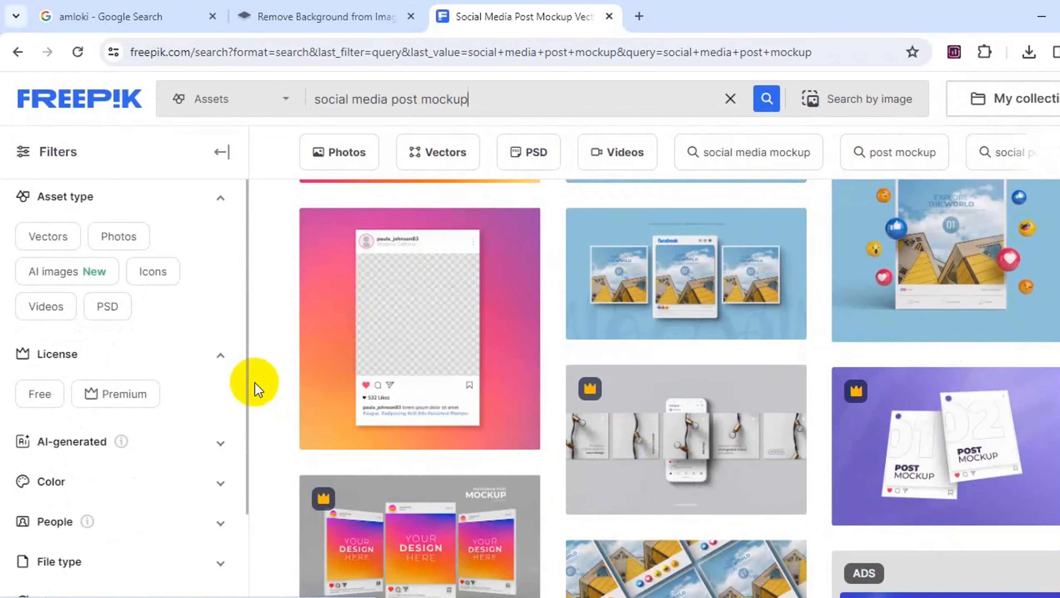
pyautogui.scroll(-5, 452, 423)
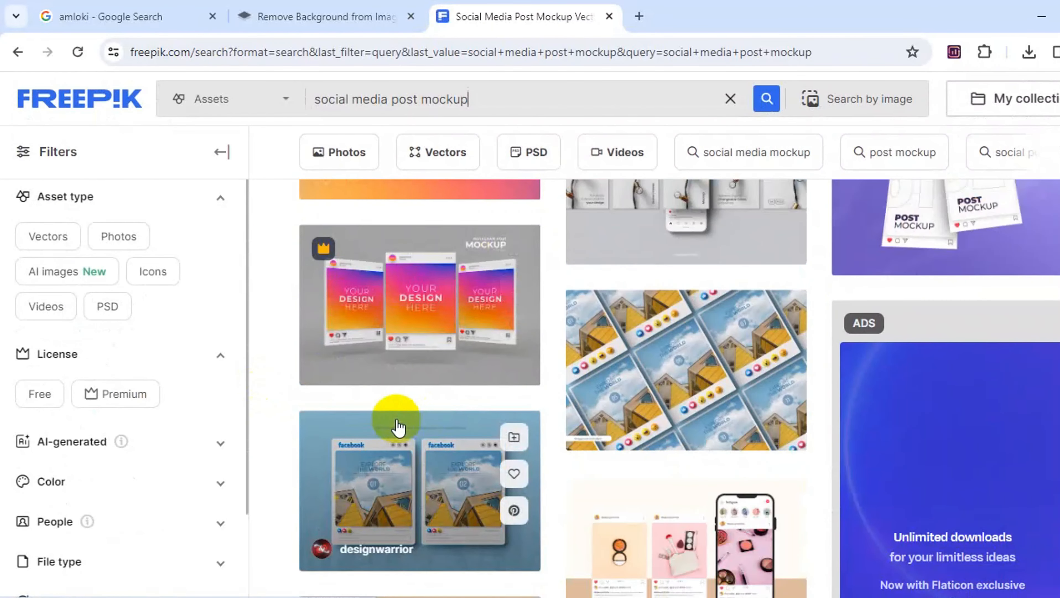
pyautogui.scroll(-2, 397, 426)
pyautogui.click(433, 424)
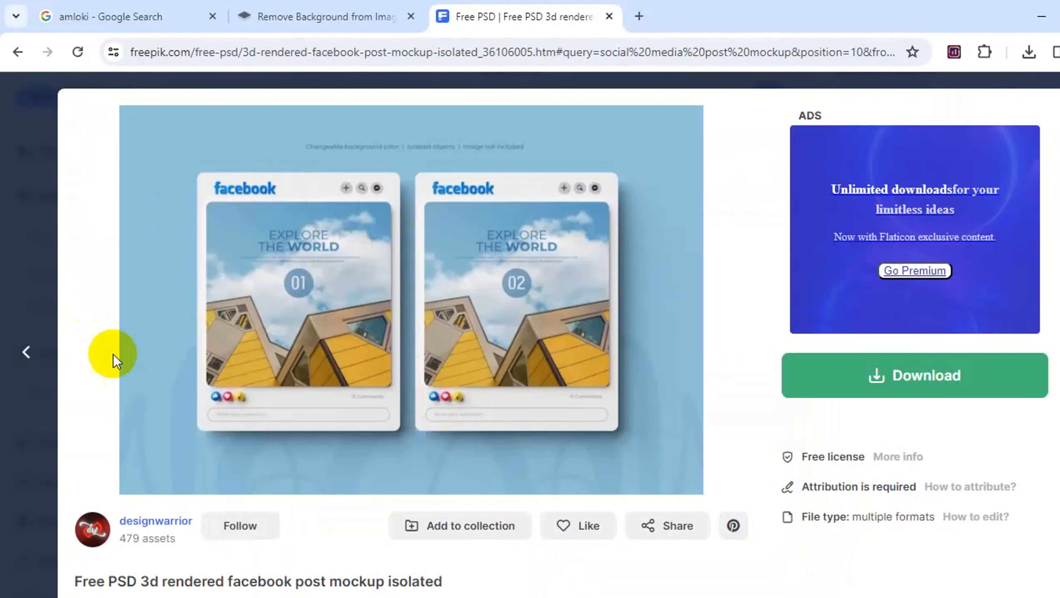
# Download the Facebook post mockup under the free licence with attribution.
pyautogui.click(929, 377)
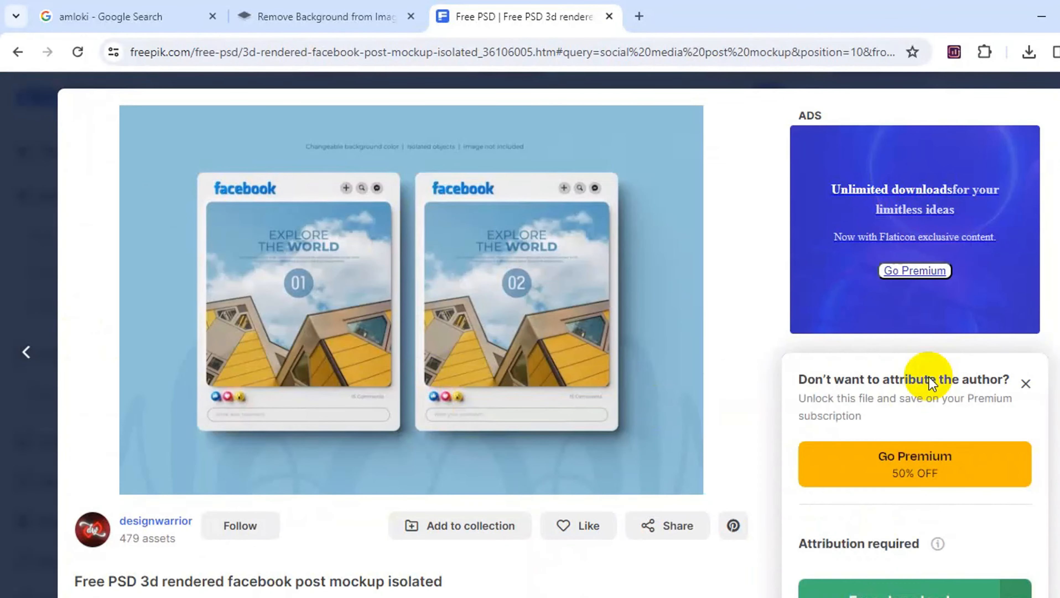
pyautogui.scroll(-4, 899, 460)
pyautogui.click(912, 427)
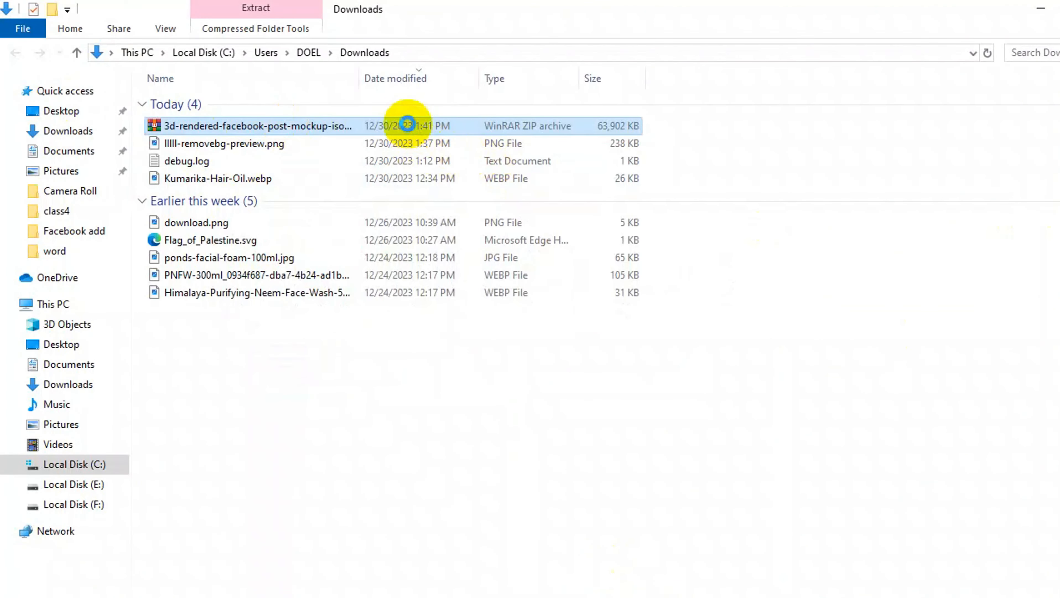
# Extract the downloaded mockup archive into its own 3d-rendered-facebook-post-mockup-isolated folder and open that folder.
pyautogui.rightClick(409, 126)
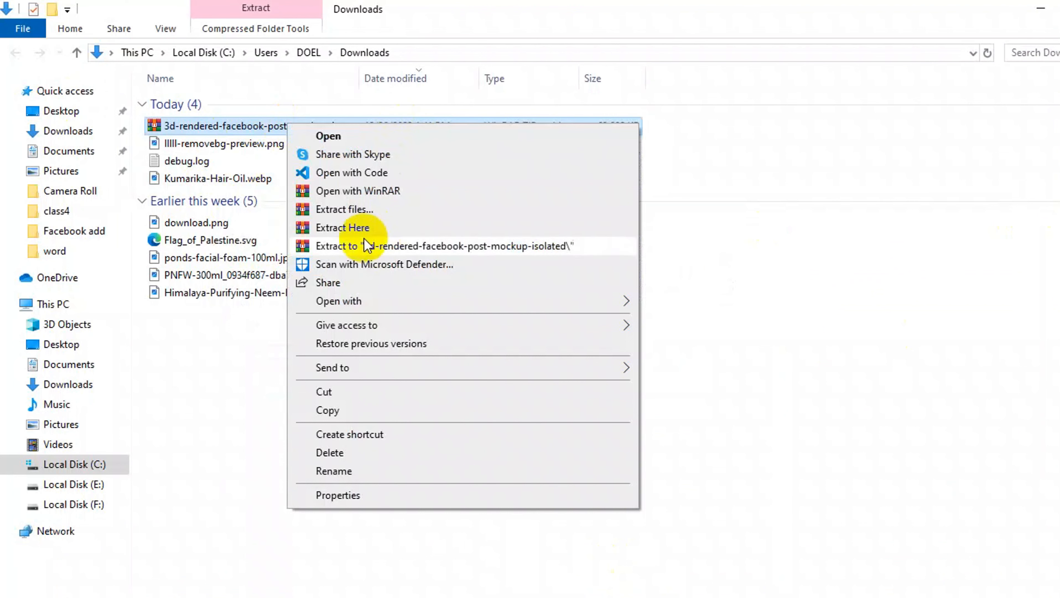
pyautogui.click(365, 246)
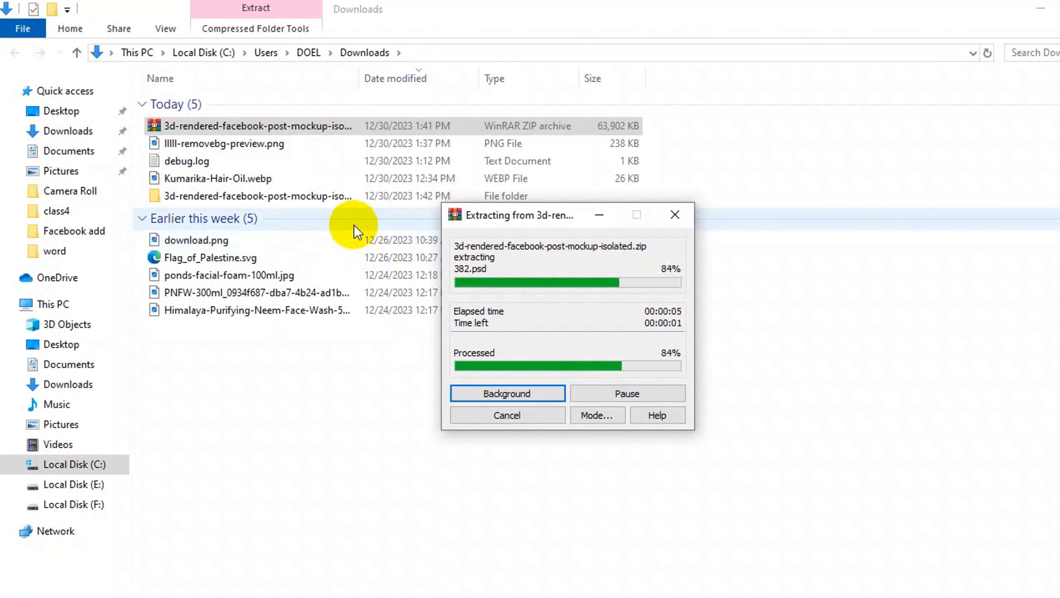
pyautogui.doubleClick(301, 197)
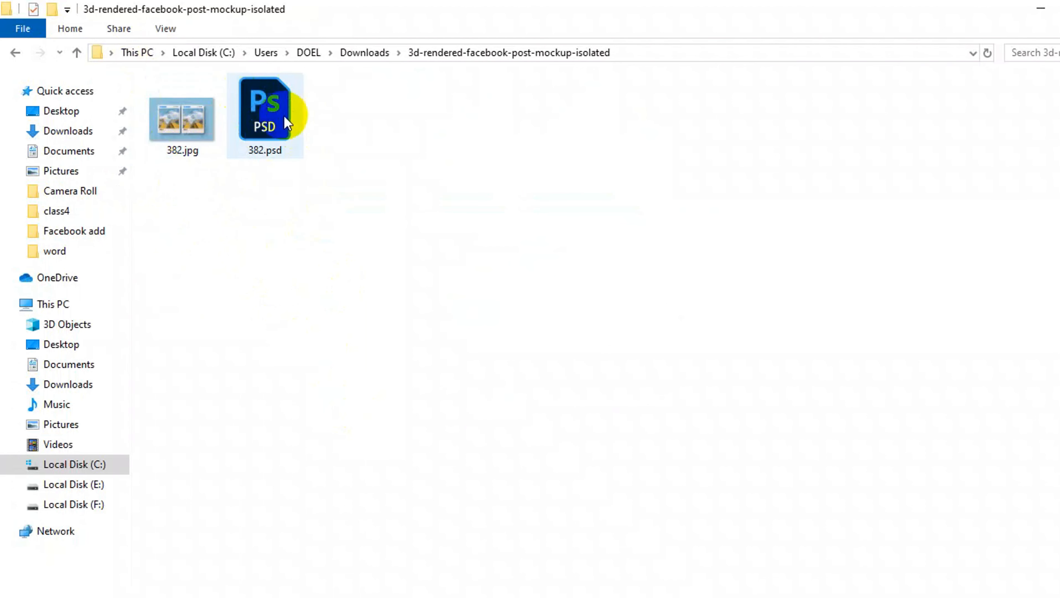
# Open the 382.psd mockup and open the contents of its "Post 1 here" smart object for editing.
pyautogui.doubleClick(261, 130)
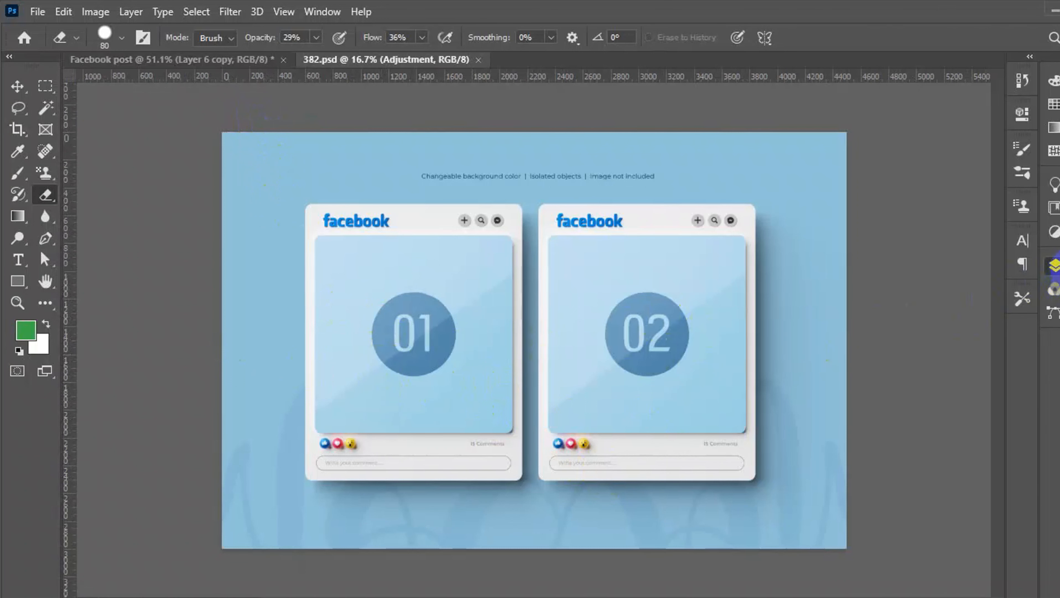
pyautogui.click(1053, 265)
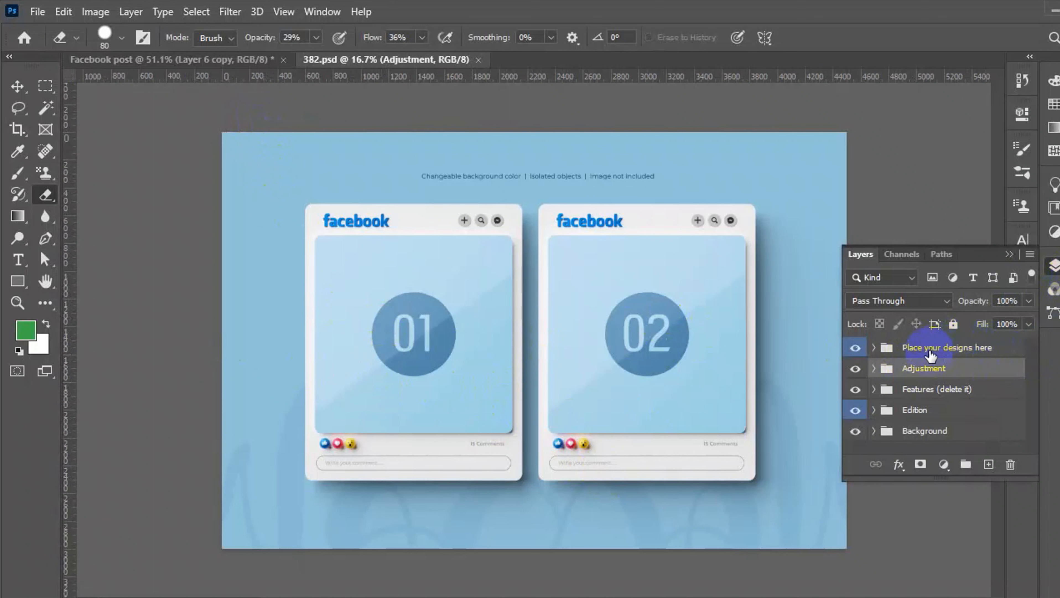
pyautogui.click(874, 347)
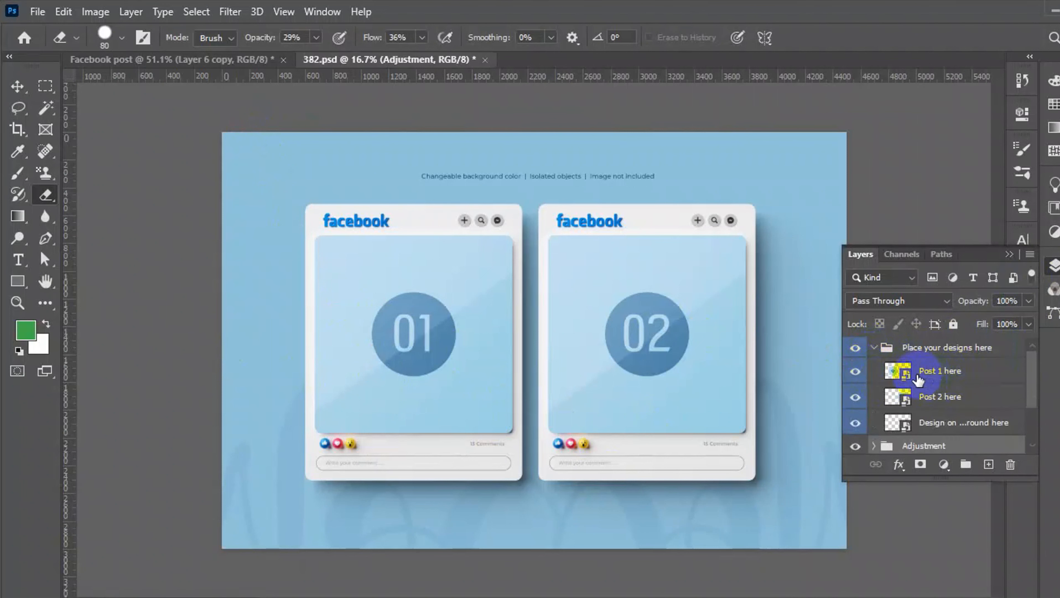
pyautogui.doubleClick(905, 375)
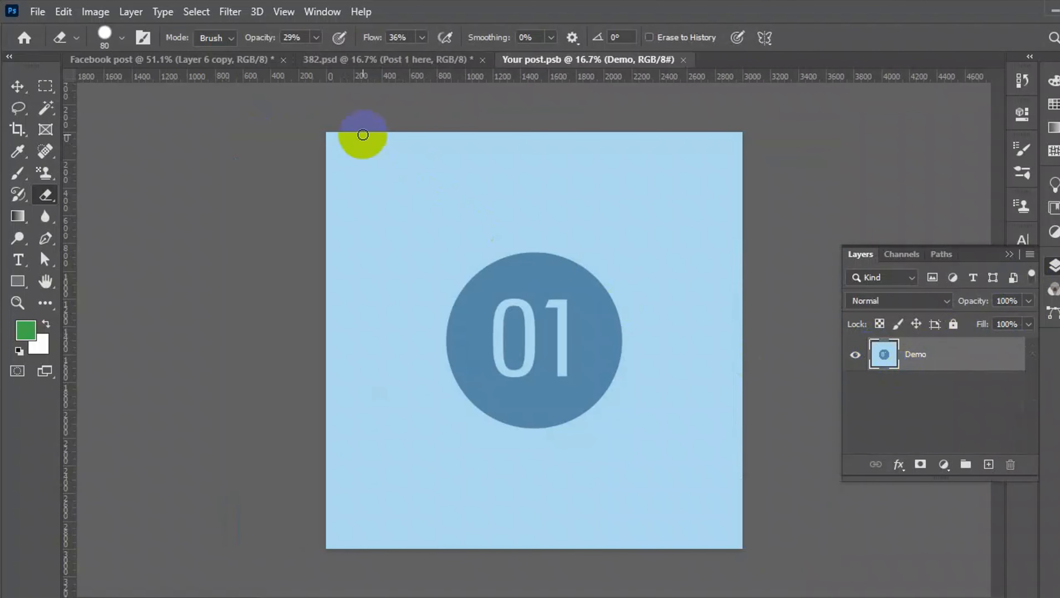
# Open the exported Facebook-post.jpg from the Desktop folder.
pyautogui.click(40, 11)
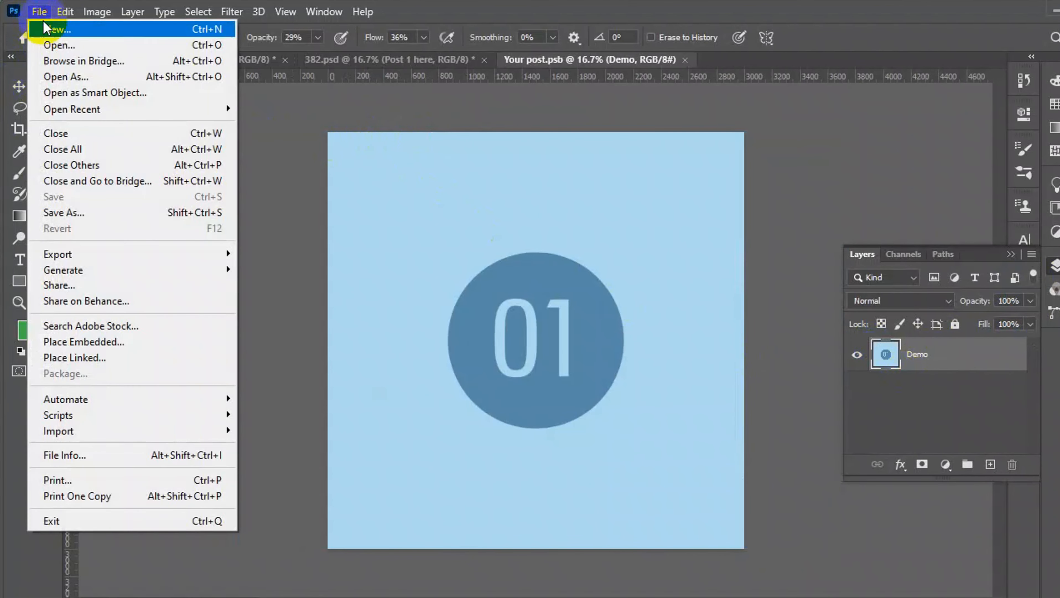
pyautogui.click(96, 81)
pyautogui.hotkey('ctrl', 'o')
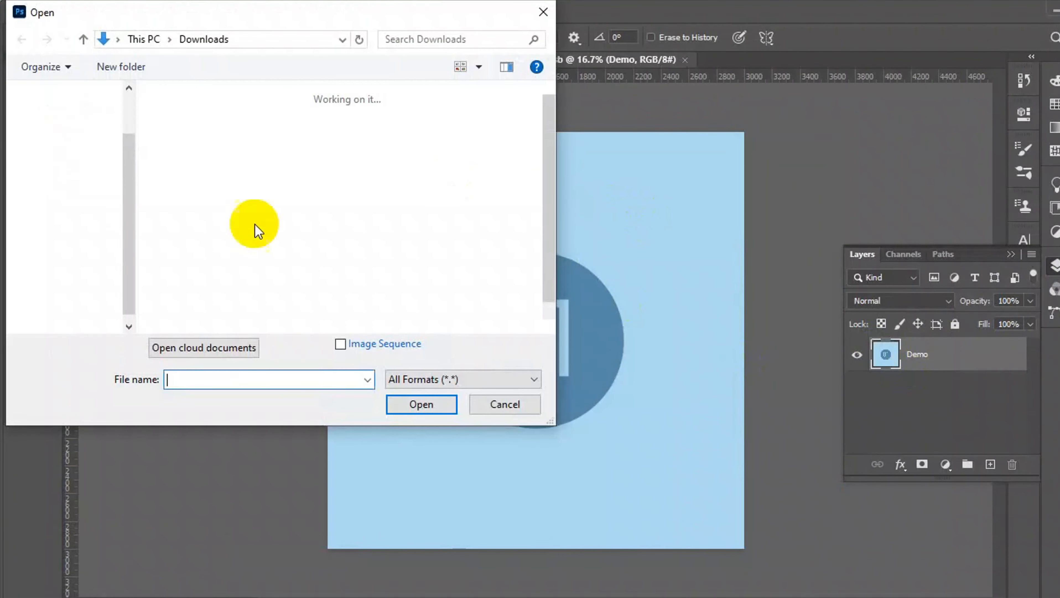
pyautogui.click(68, 193)
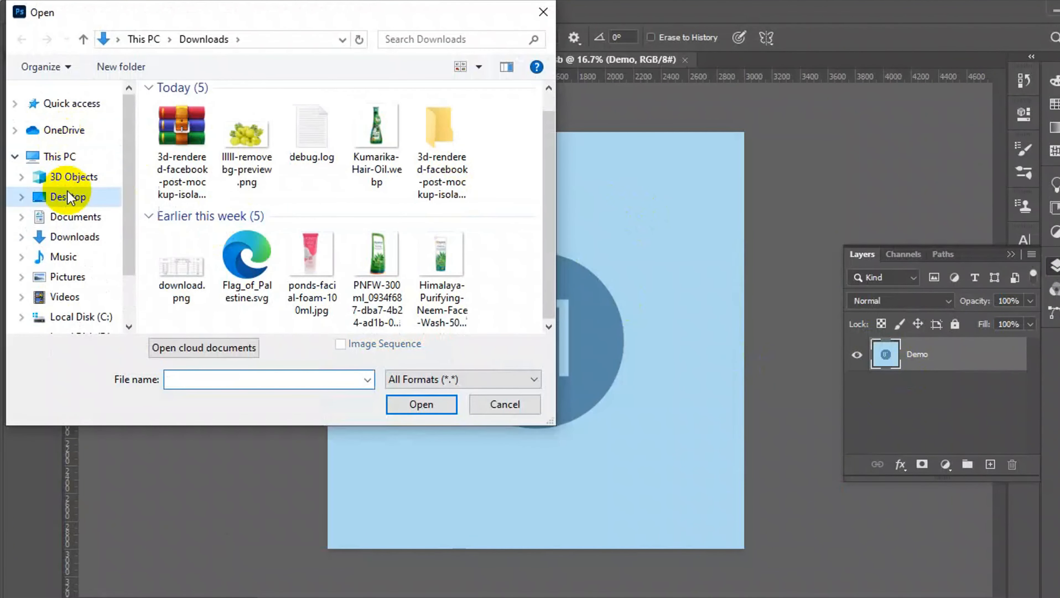
pyautogui.scroll(-2, 376, 210)
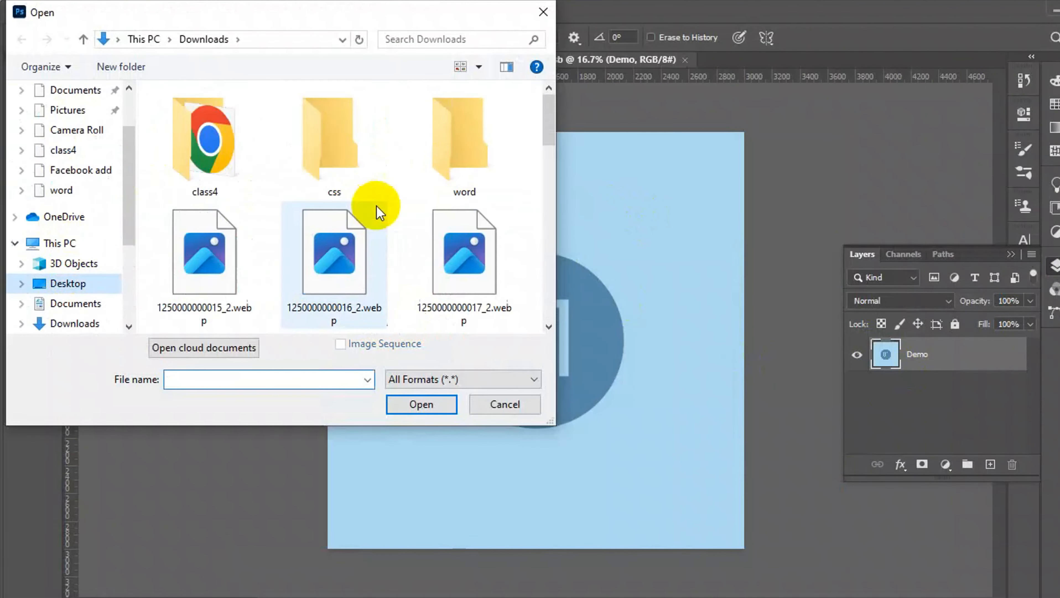
pyautogui.scroll(1, 381, 213)
pyautogui.scroll(-1, 383, 213)
pyautogui.scroll(-2, 384, 211)
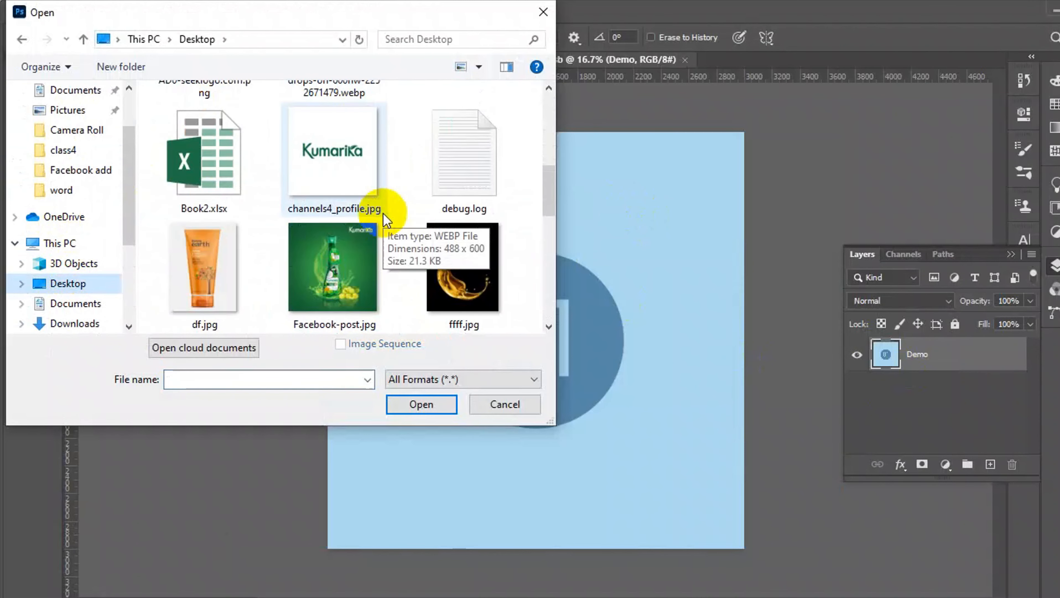
pyautogui.click(352, 150)
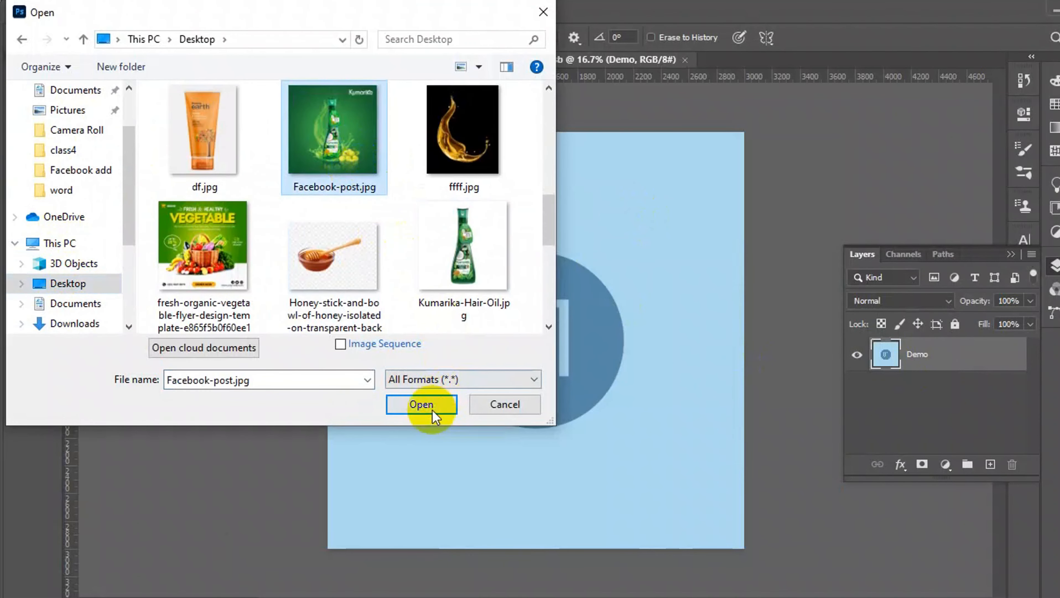
pyautogui.click(418, 403)
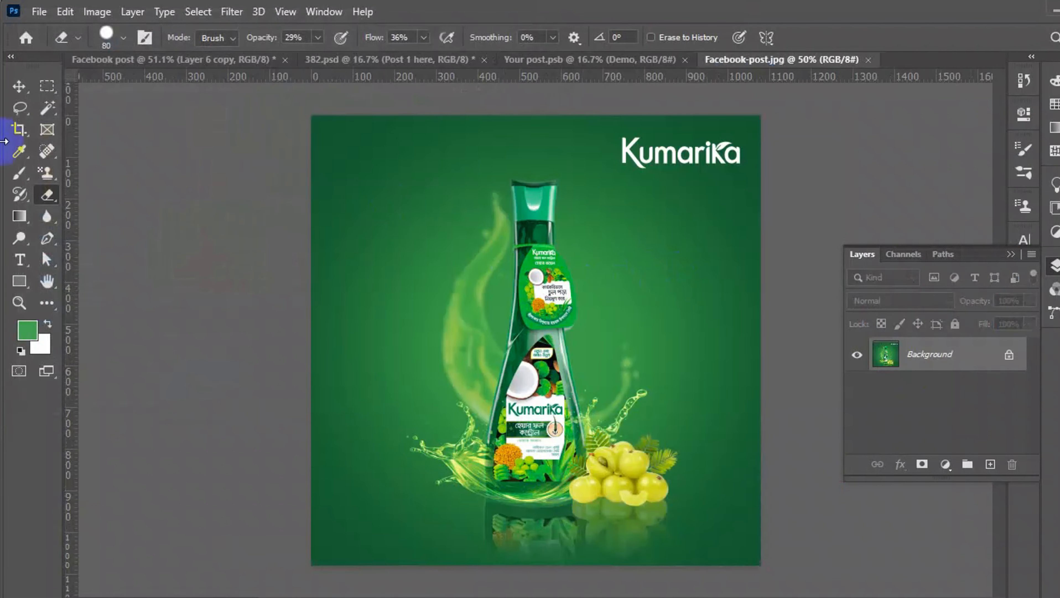
# Copy the Facebook-post.jpg artwork into the Your post.psb document with the Move tool.
pyautogui.click(19, 87)
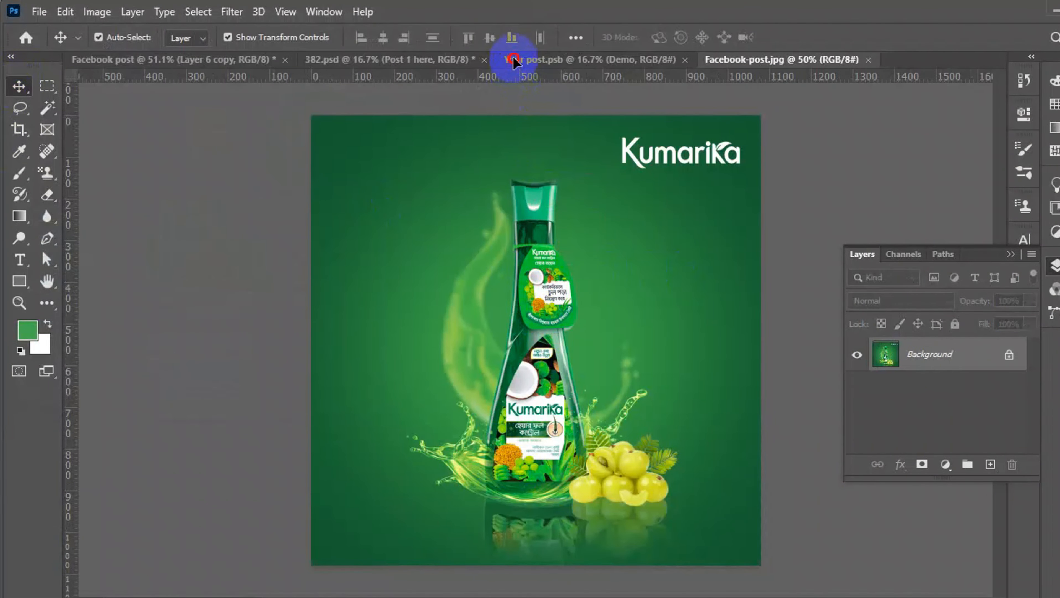
pyautogui.moveTo(514, 62); pyautogui.dragTo(401, 207)
pyautogui.moveTo(478, 274); pyautogui.dragTo(571, 254)
pyautogui.hotkey('ctrl', 'z')
pyautogui.moveTo(515, 276); pyautogui.dragTo(478, 285)
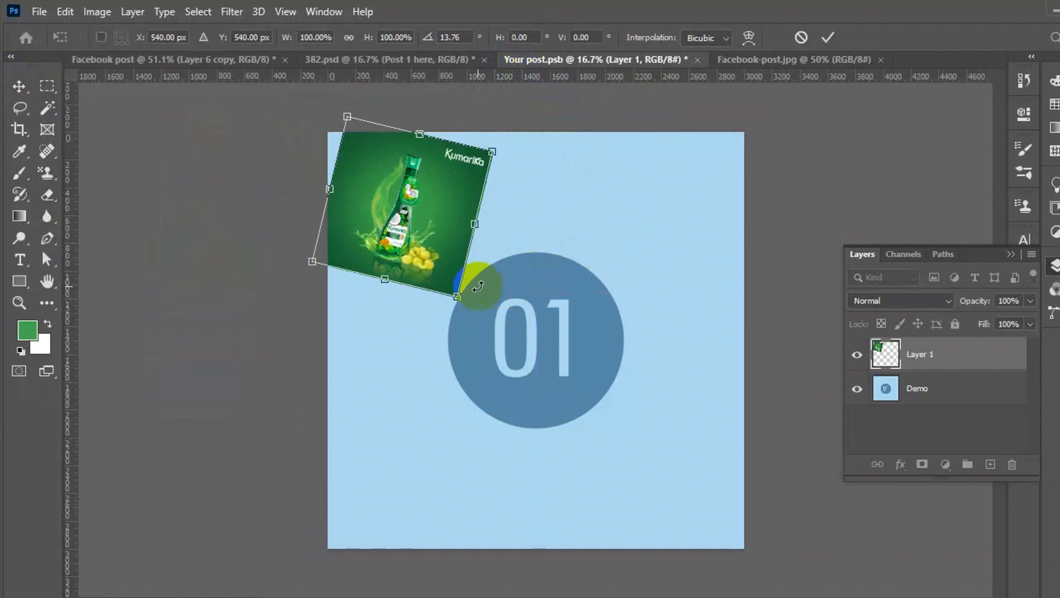
pyautogui.hotkey('ctrl', 'z')
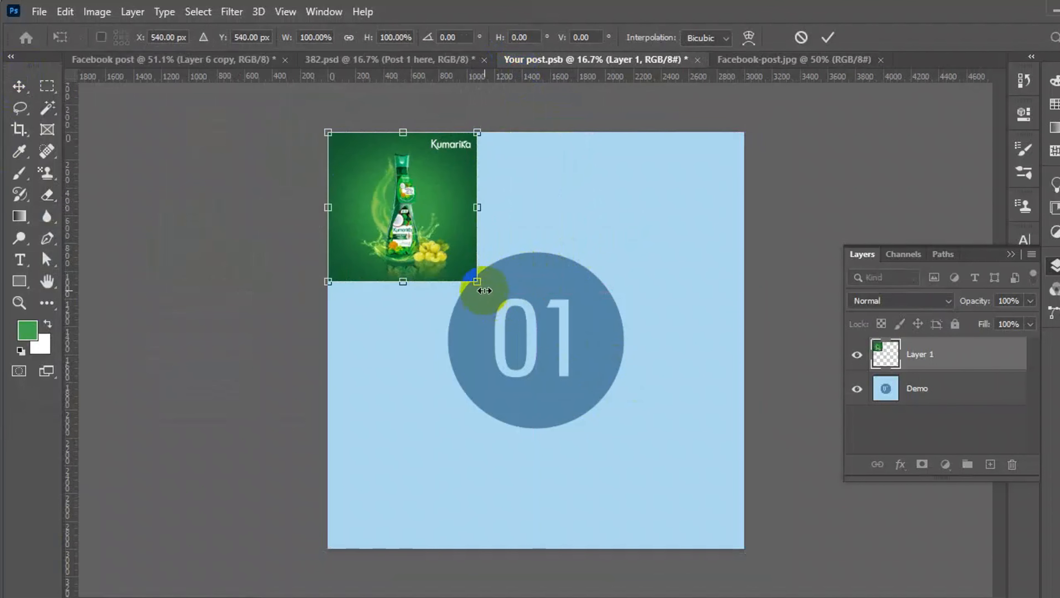
# Scale the placed artwork to about 277% to fill the square canvas, and save it back into the 382.psd mockup.
pyautogui.moveTo(478, 285); pyautogui.dragTo(761, 538)
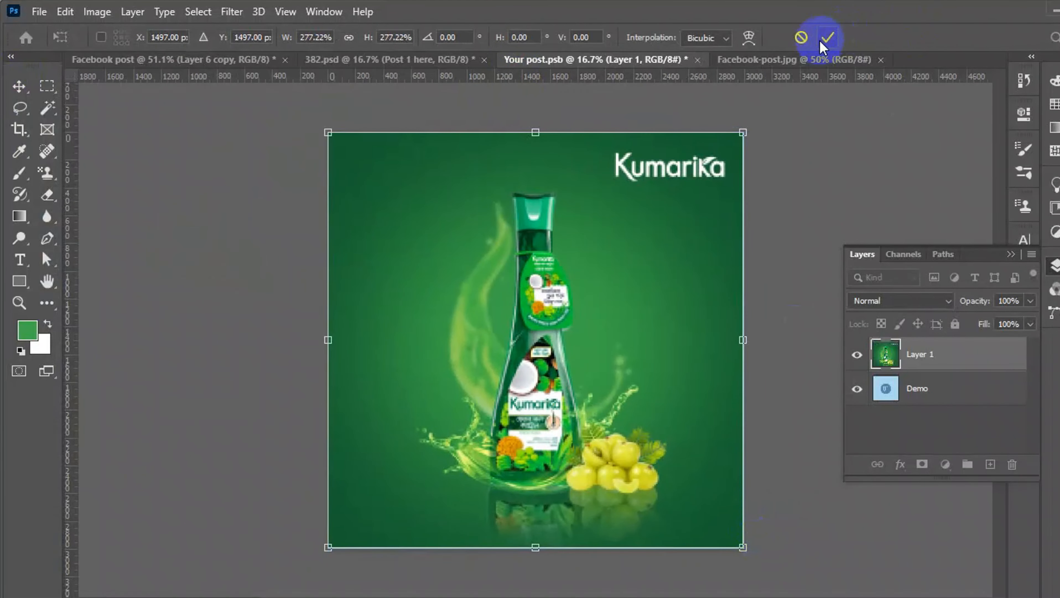
pyautogui.click(827, 37)
pyautogui.hotkey('ctrl', 's')
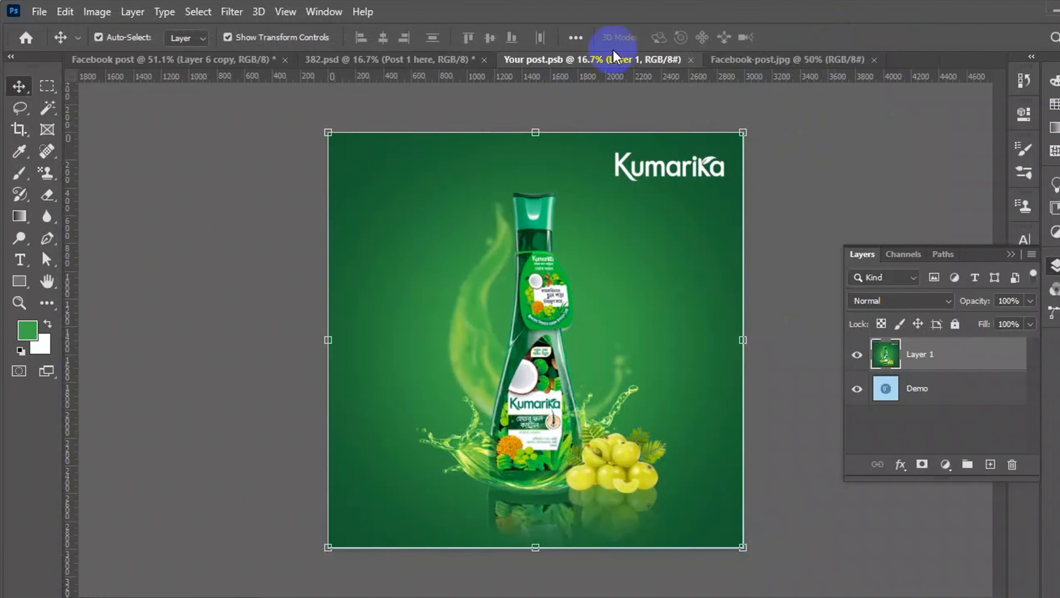
pyautogui.click(693, 60)
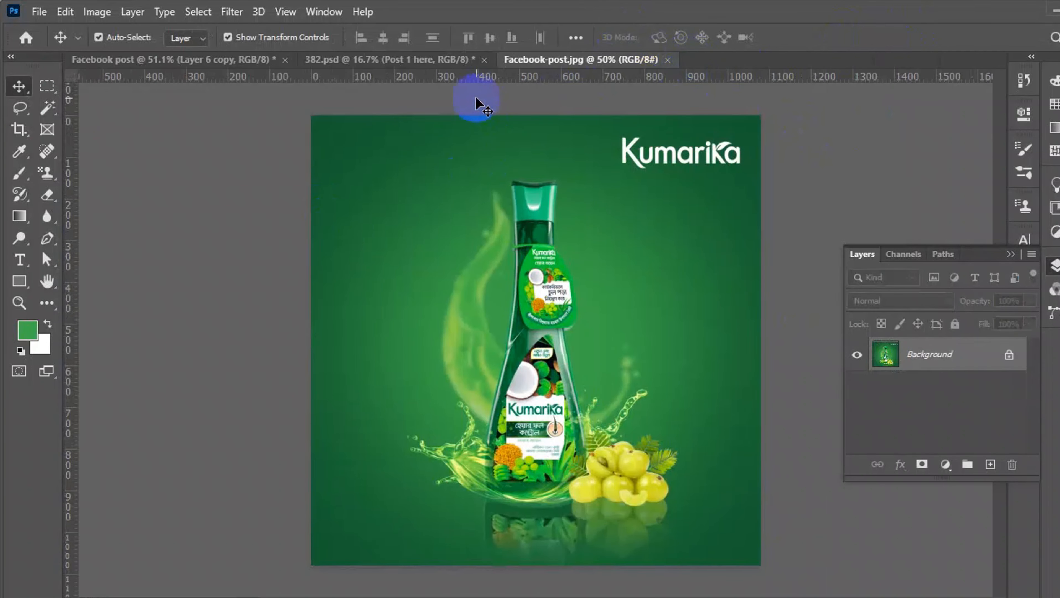
pyautogui.click(357, 62)
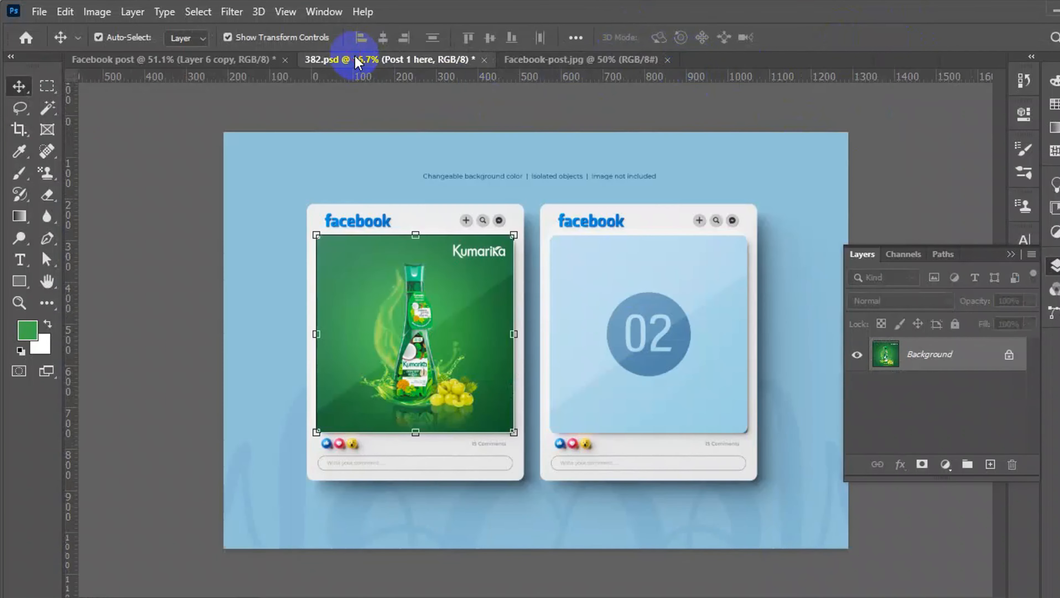
pyautogui.click(904, 239)
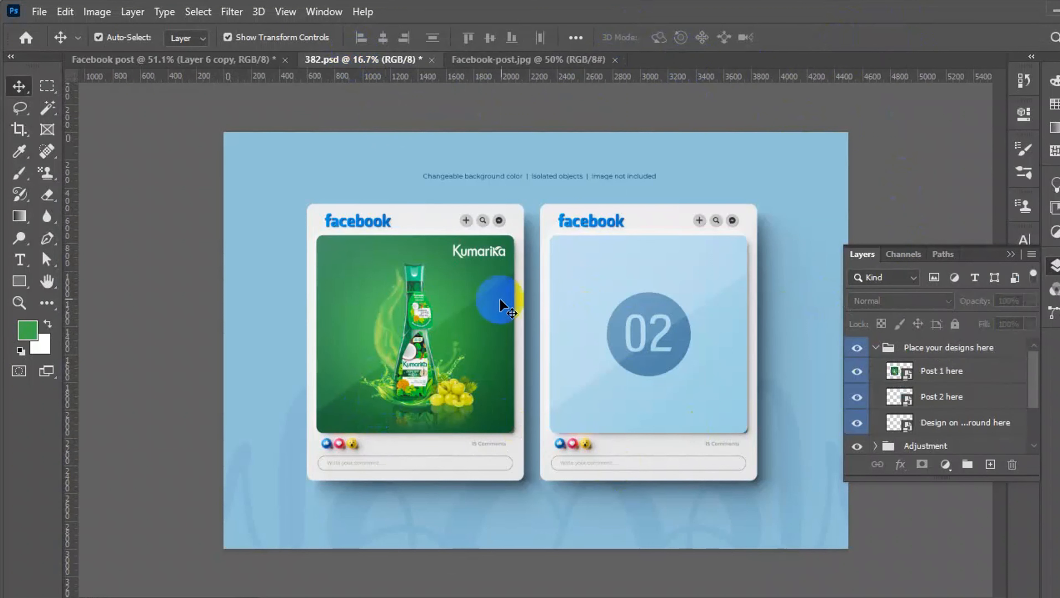
# Open the "Post 2 here" smart object and copy the Facebook-post.jpg artwork into it.
pyautogui.click(655, 342)
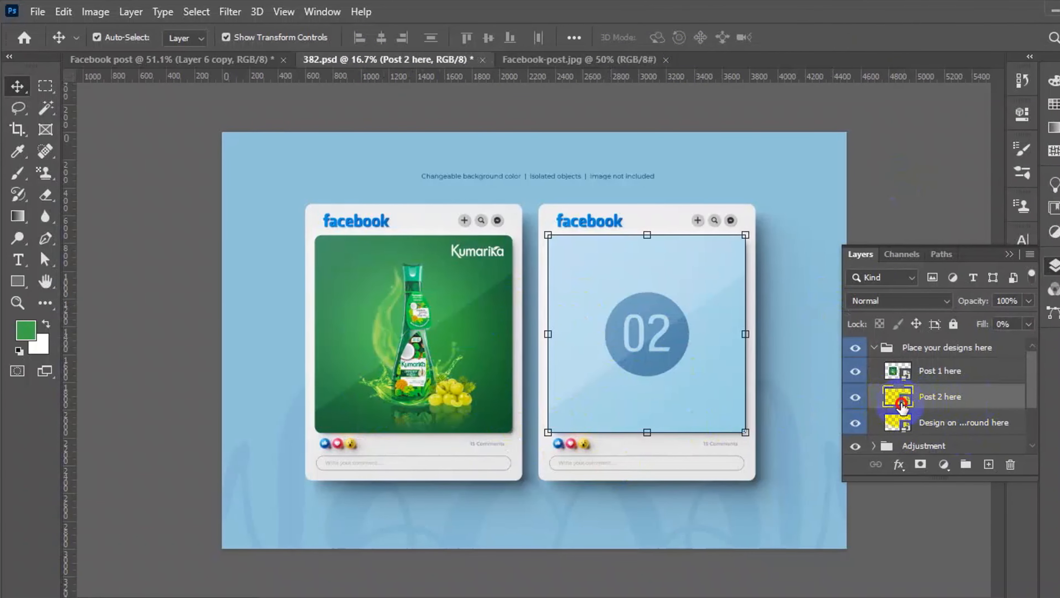
pyautogui.doubleClick(899, 400)
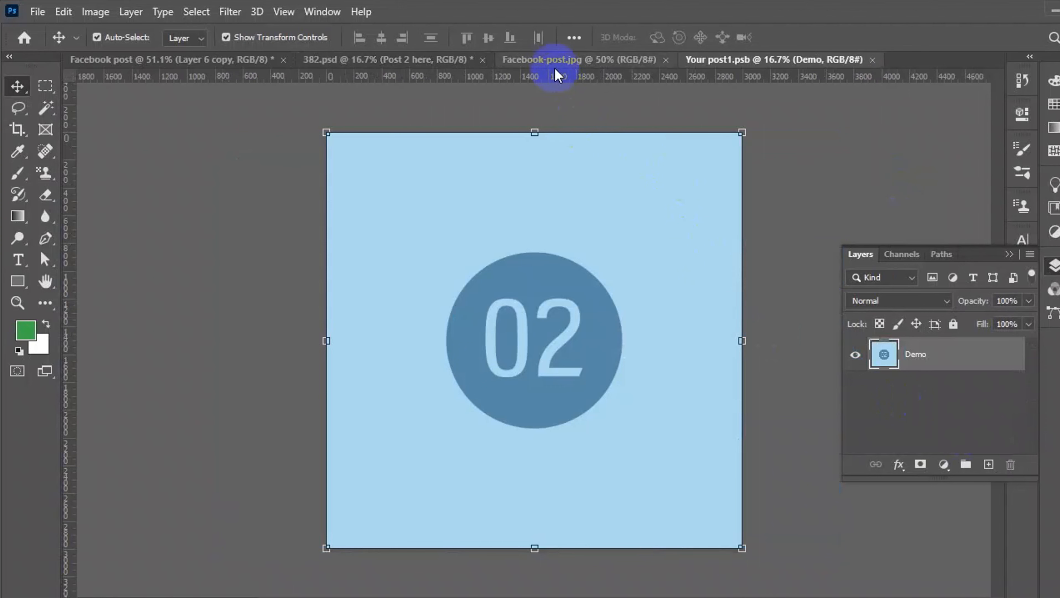
pyautogui.click(557, 68)
pyautogui.moveTo(584, 289); pyautogui.dragTo(403, 201)
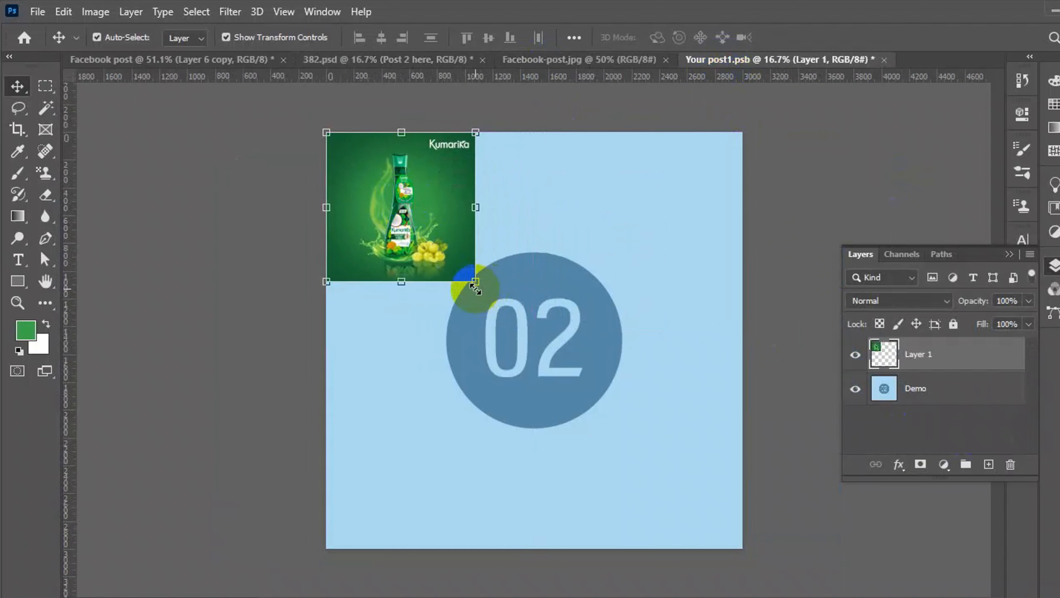
# Scale the artwork in Your post1.psb to about 278% to fill the canvas, and save it back into the 382.psd mockup.
pyautogui.moveTo(475, 289); pyautogui.dragTo(735, 563)
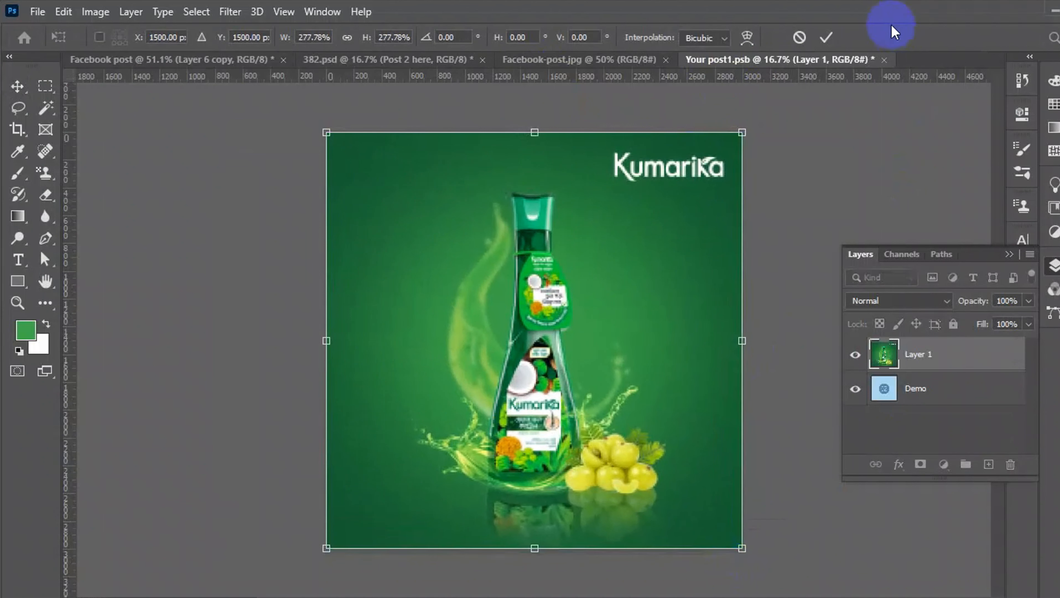
pyautogui.click(828, 39)
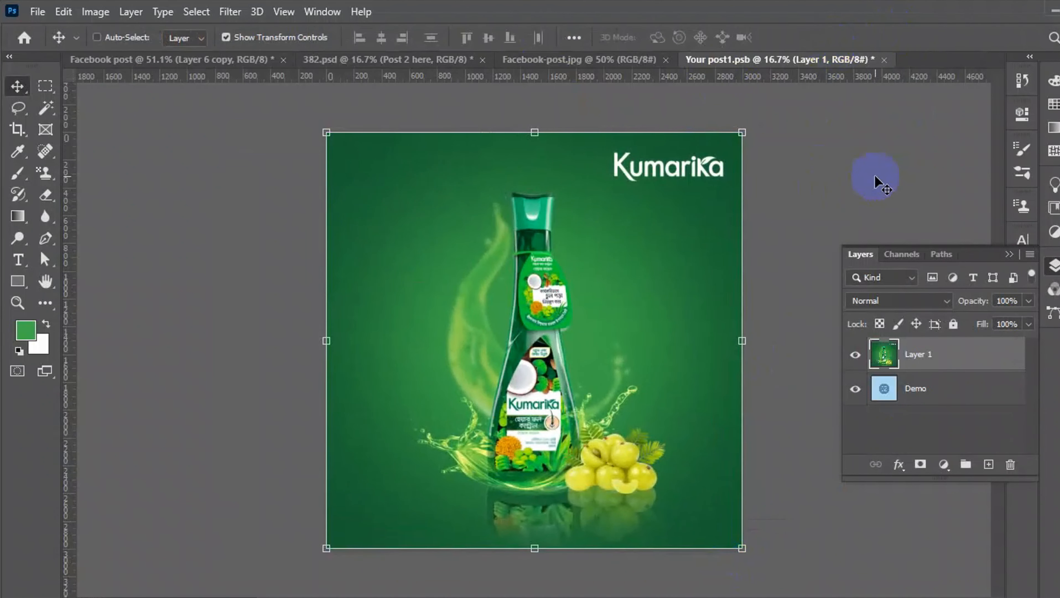
pyautogui.hotkey('ctrl', 'w')
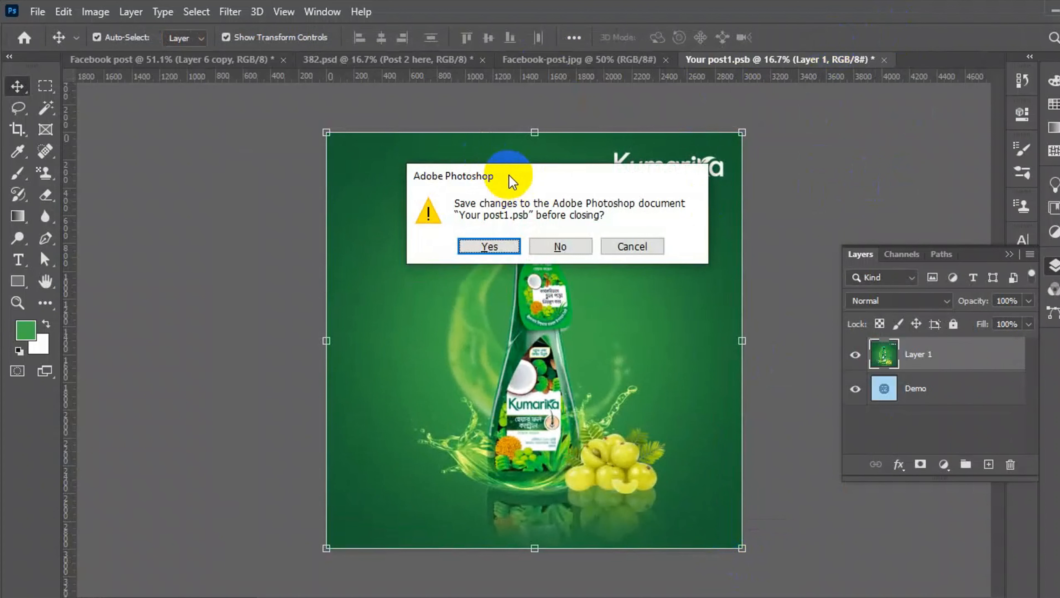
pyautogui.click(485, 249)
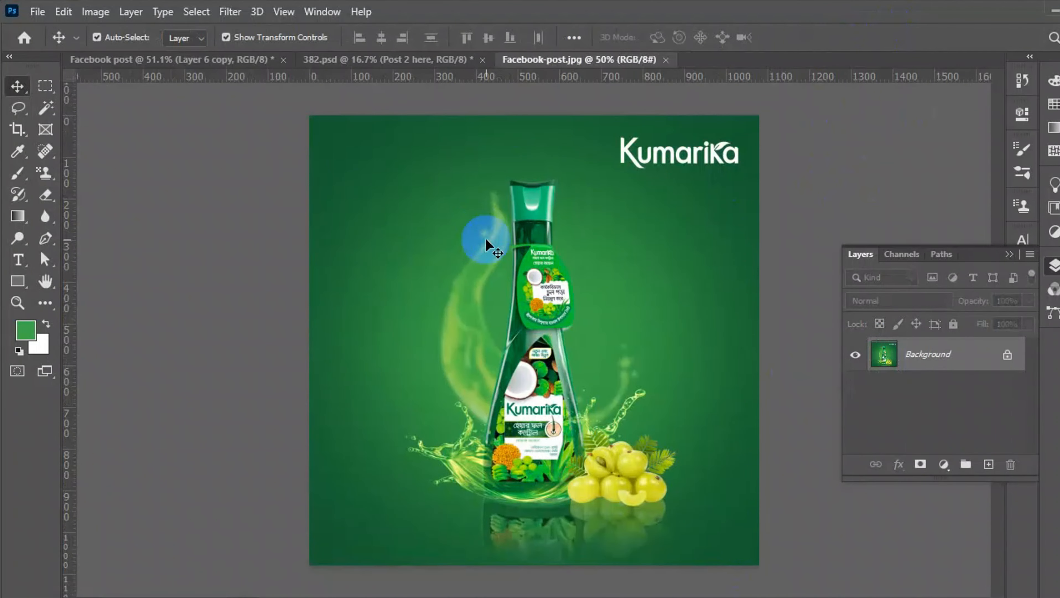
pyautogui.click(352, 67)
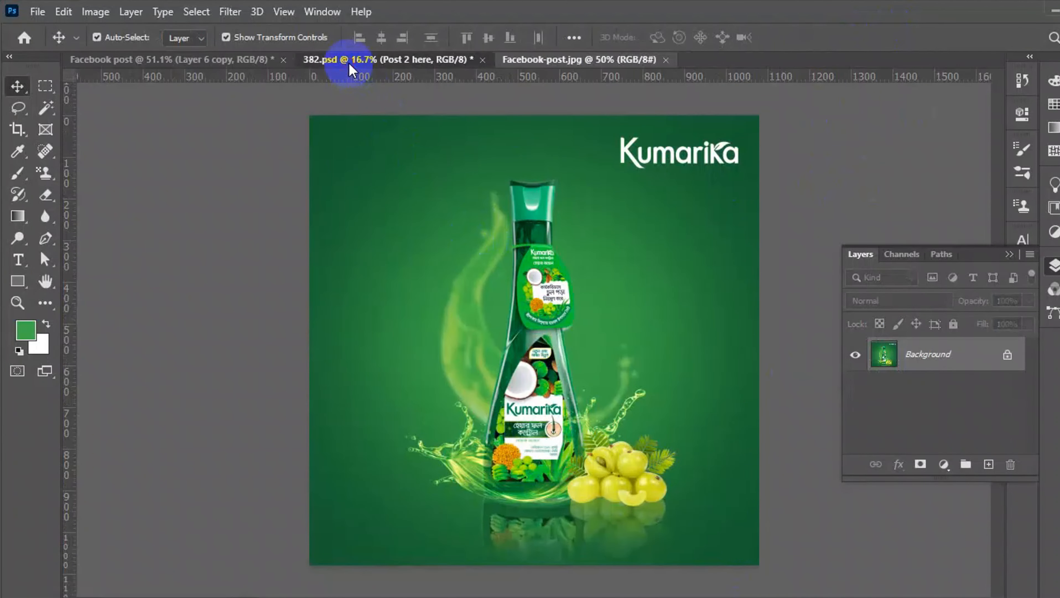
pyautogui.click(1007, 254)
pyautogui.click(922, 244)
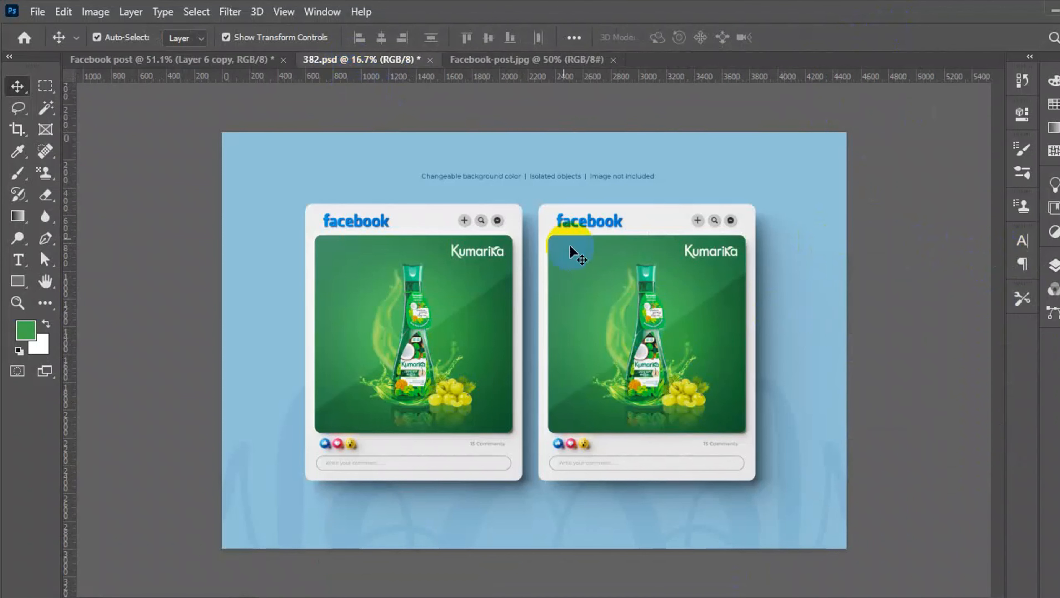
# Hide the "Features (delete it)" group in the 382.psd mockup and fit the whole mockup on screen.
pyautogui.scroll(1, 478, 168)
pyautogui.scroll(2, 424, 154)
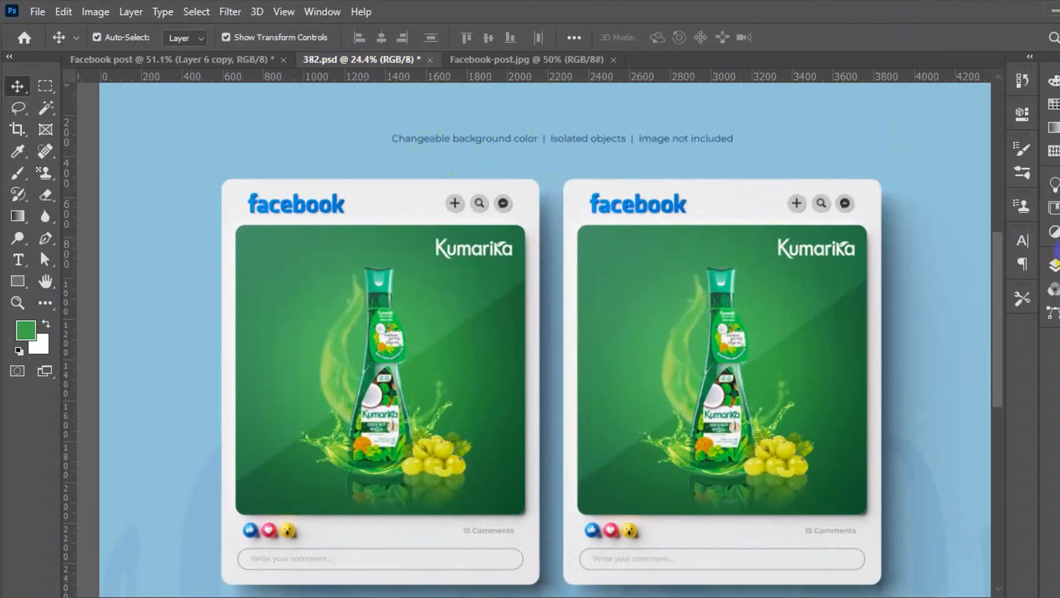
pyautogui.click(1055, 265)
pyautogui.scroll(-2, 920, 430)
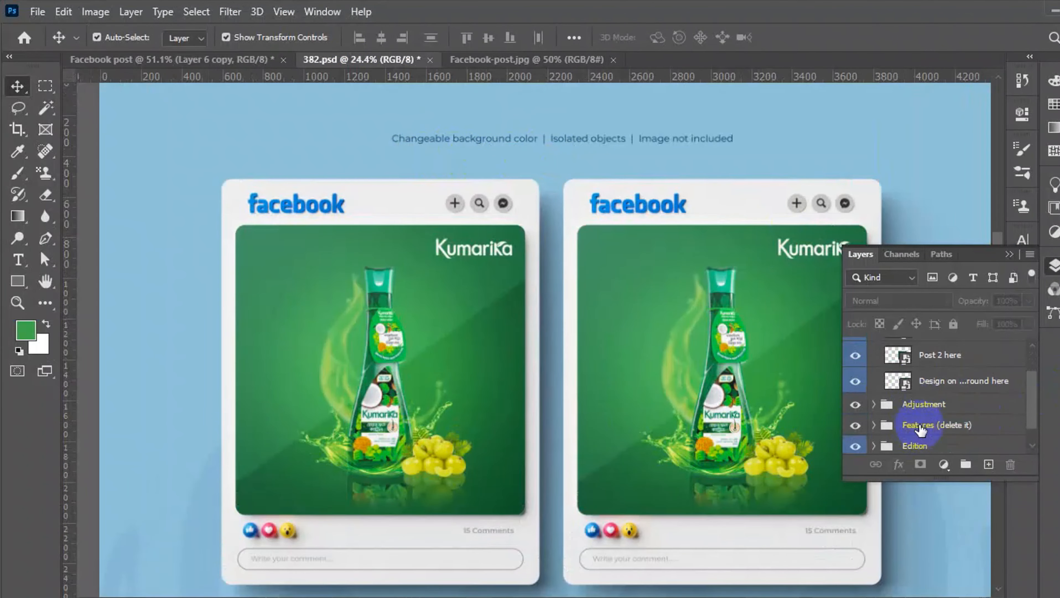
pyautogui.scroll(-1, 921, 430)
pyautogui.click(856, 404)
pyautogui.click(1009, 255)
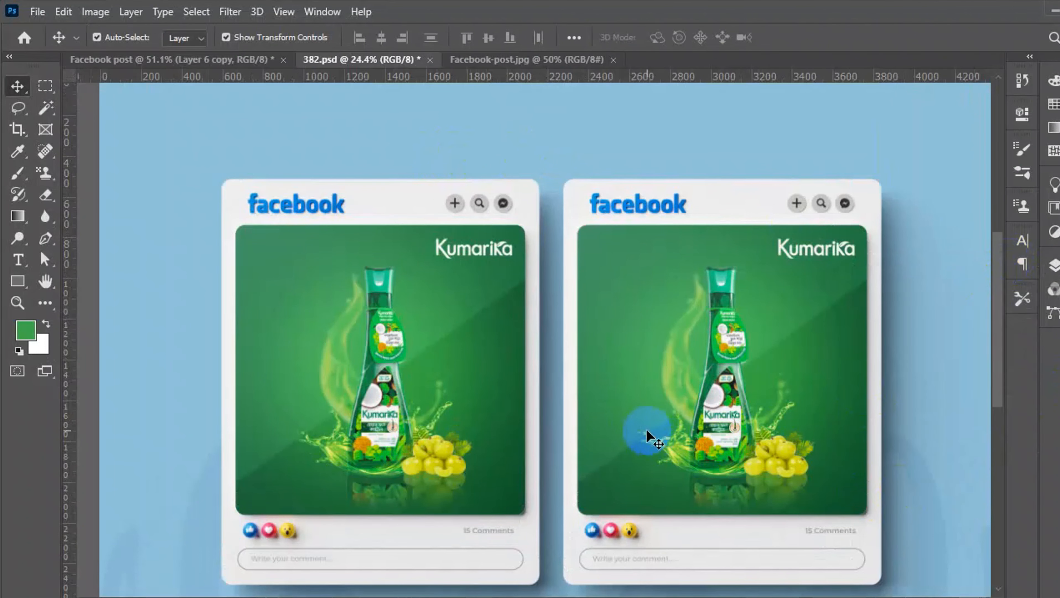
pyautogui.hotkey('ctrl', '-')
pyautogui.hotkey('ctrl', '-')
pyautogui.hotkey('ctrl', '0')
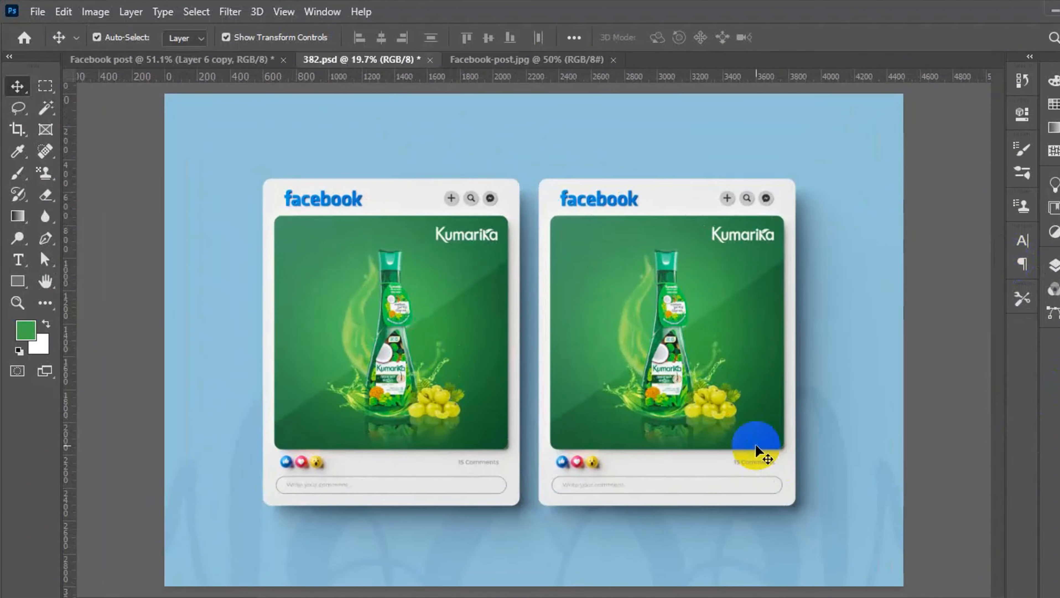